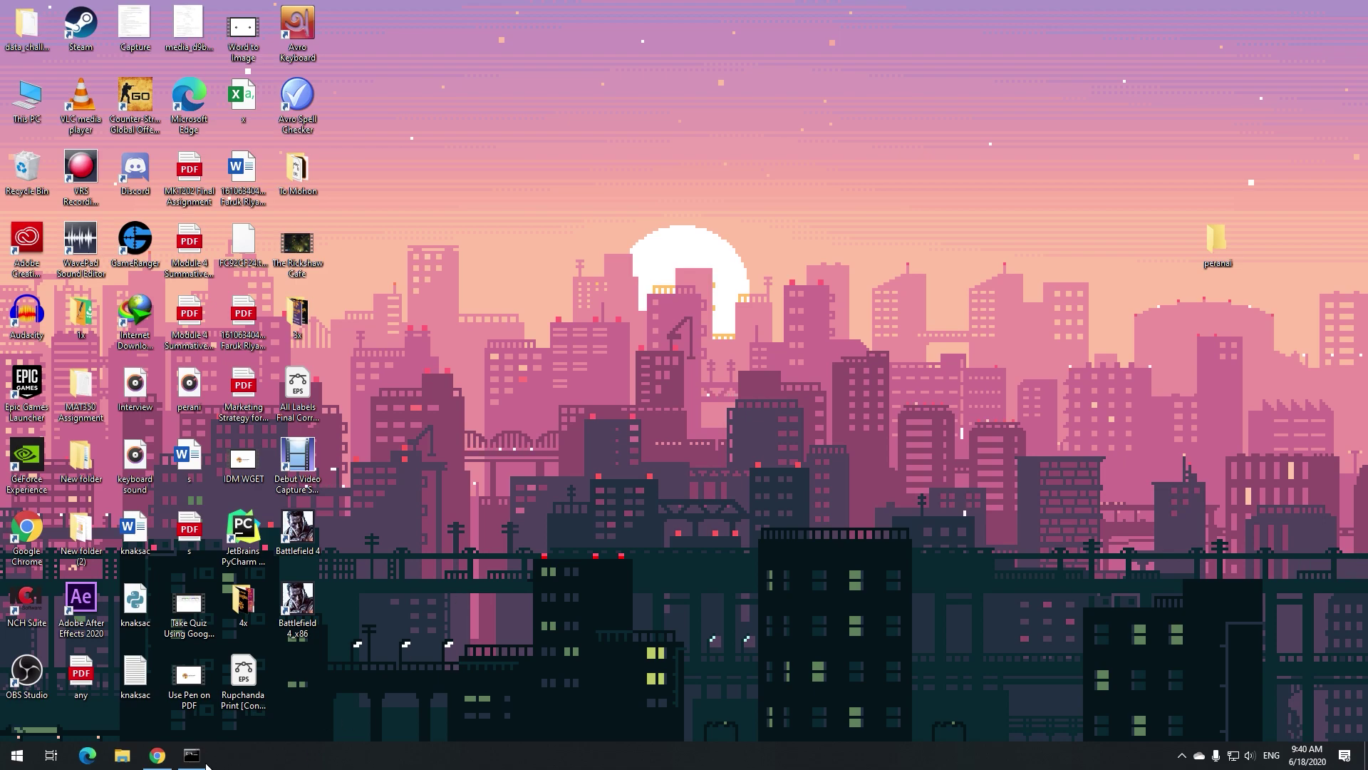
# Launch Chrome, go to github.com and sign in to the GitHub account
pyautogui.click(157, 756)
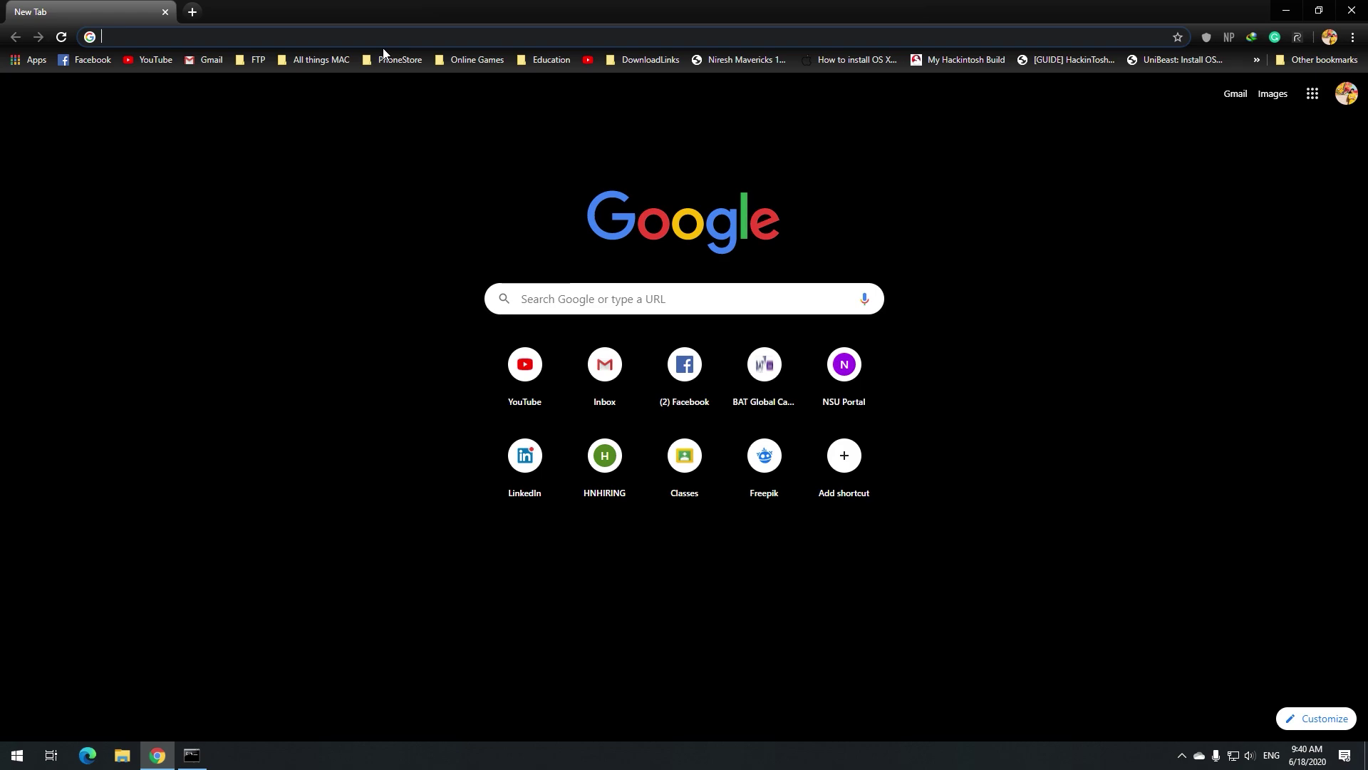
pyautogui.write('git')
pyautogui.press('Return')
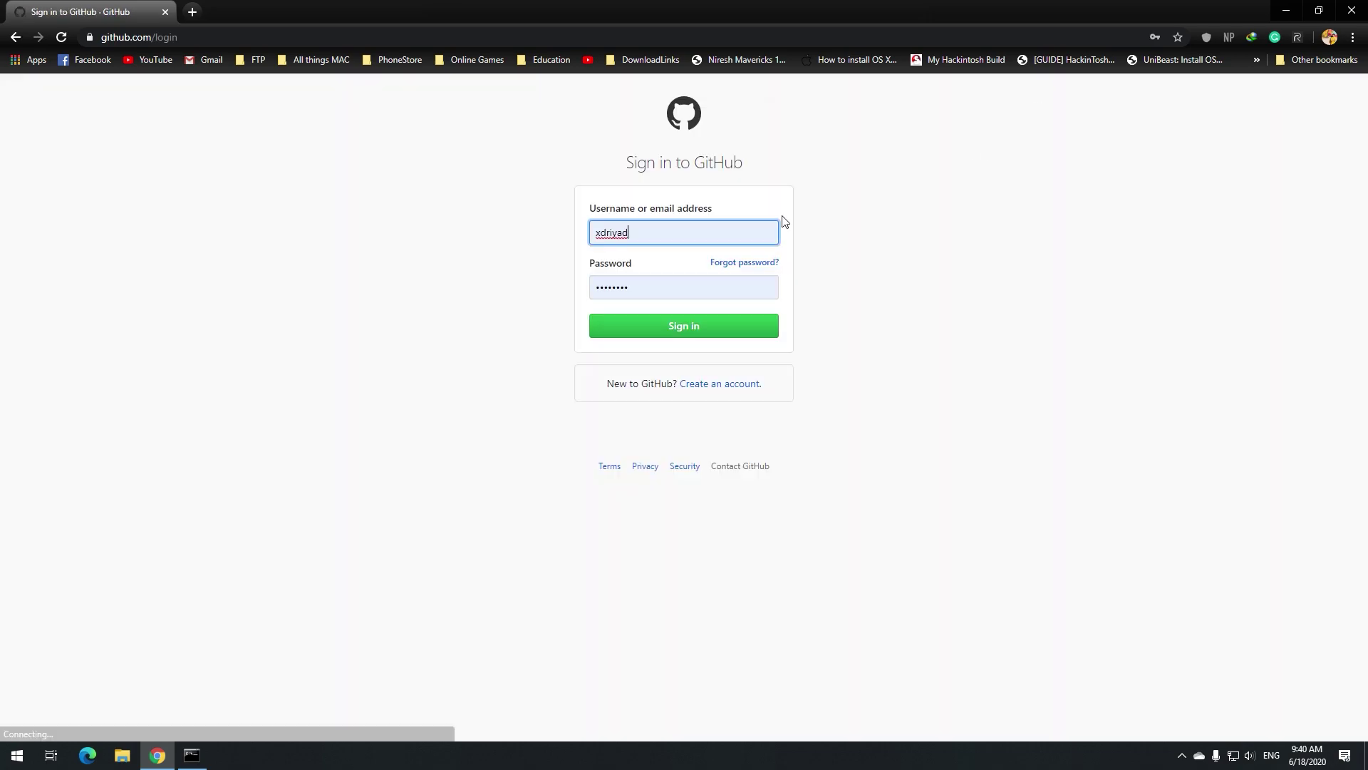
pyautogui.click(684, 326)
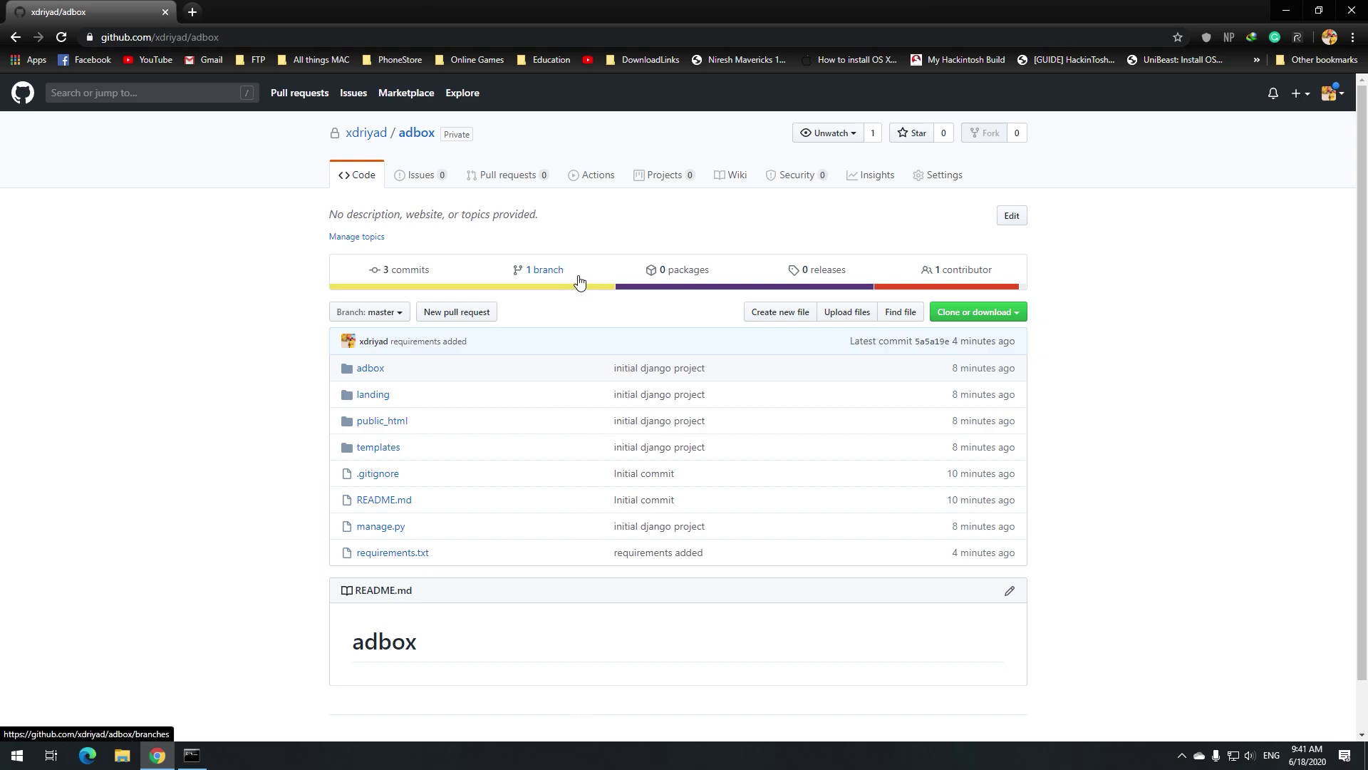
# Load adboxrec.com in a new tab and scroll through the current Executive template site
pyautogui.click(187, 13)
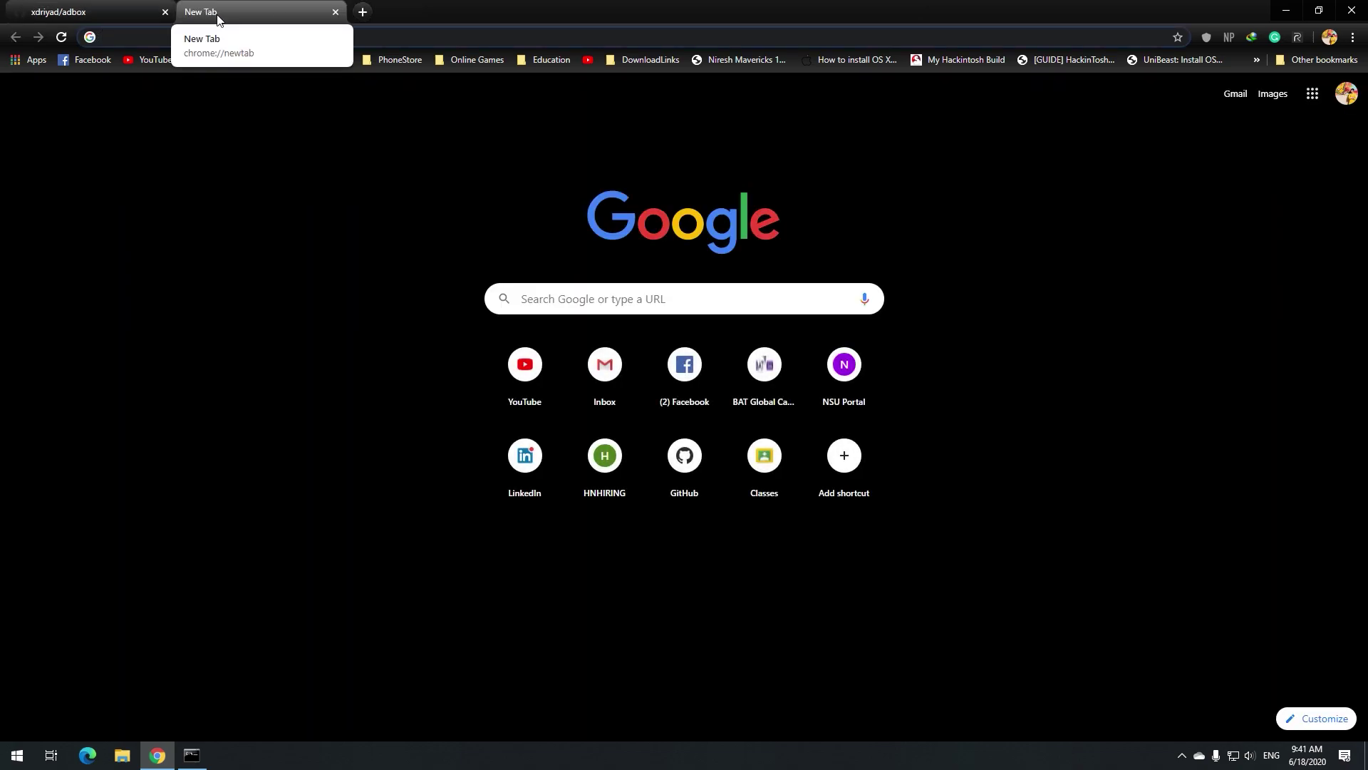
pyautogui.write('adboxrec.com')
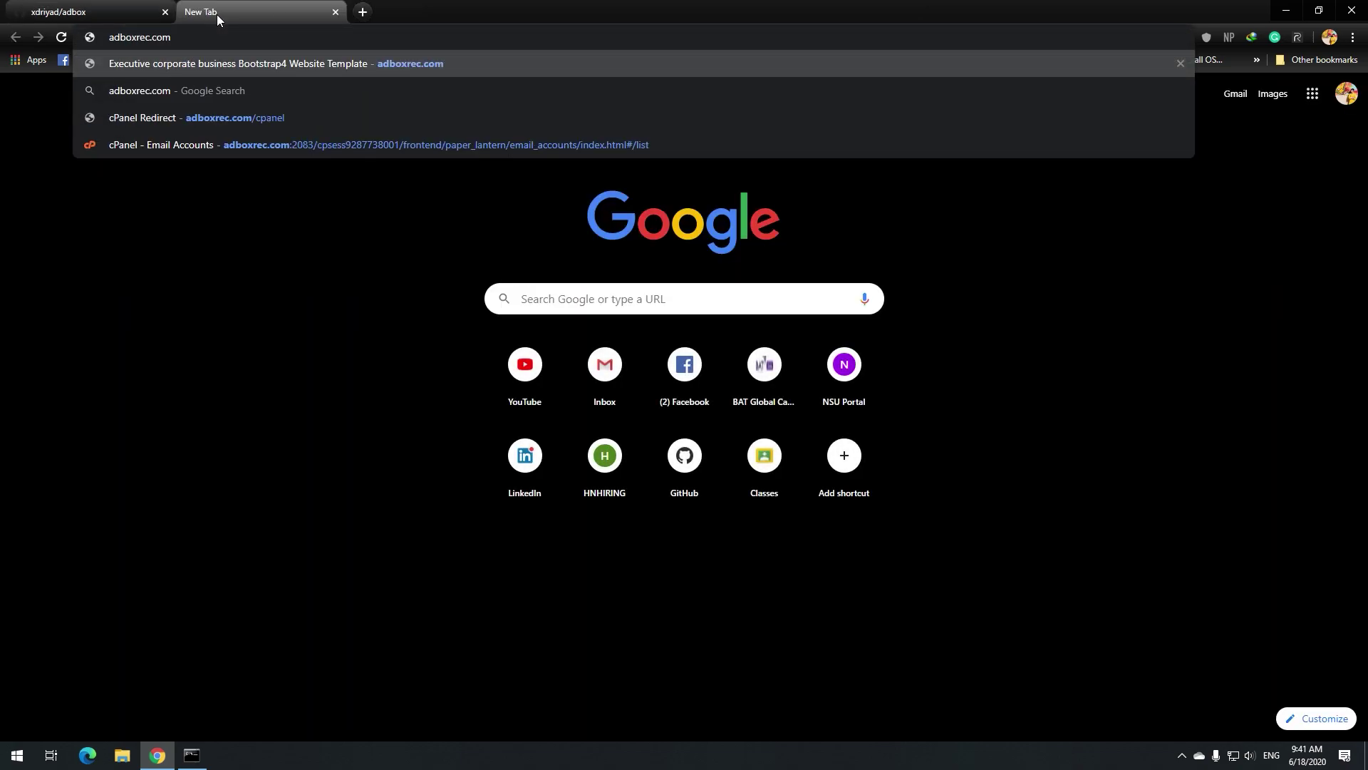
pyautogui.press('Return')
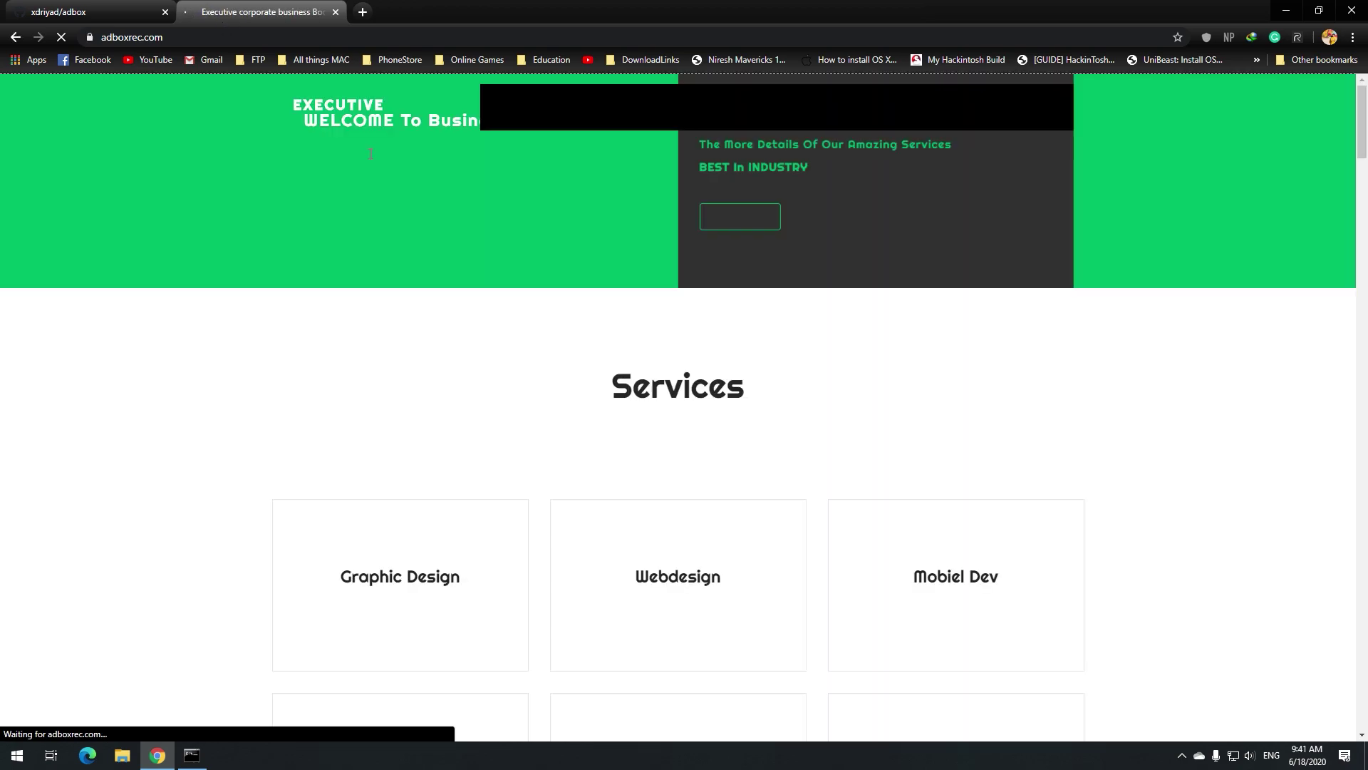
pyautogui.scroll(-6, 596, 499)
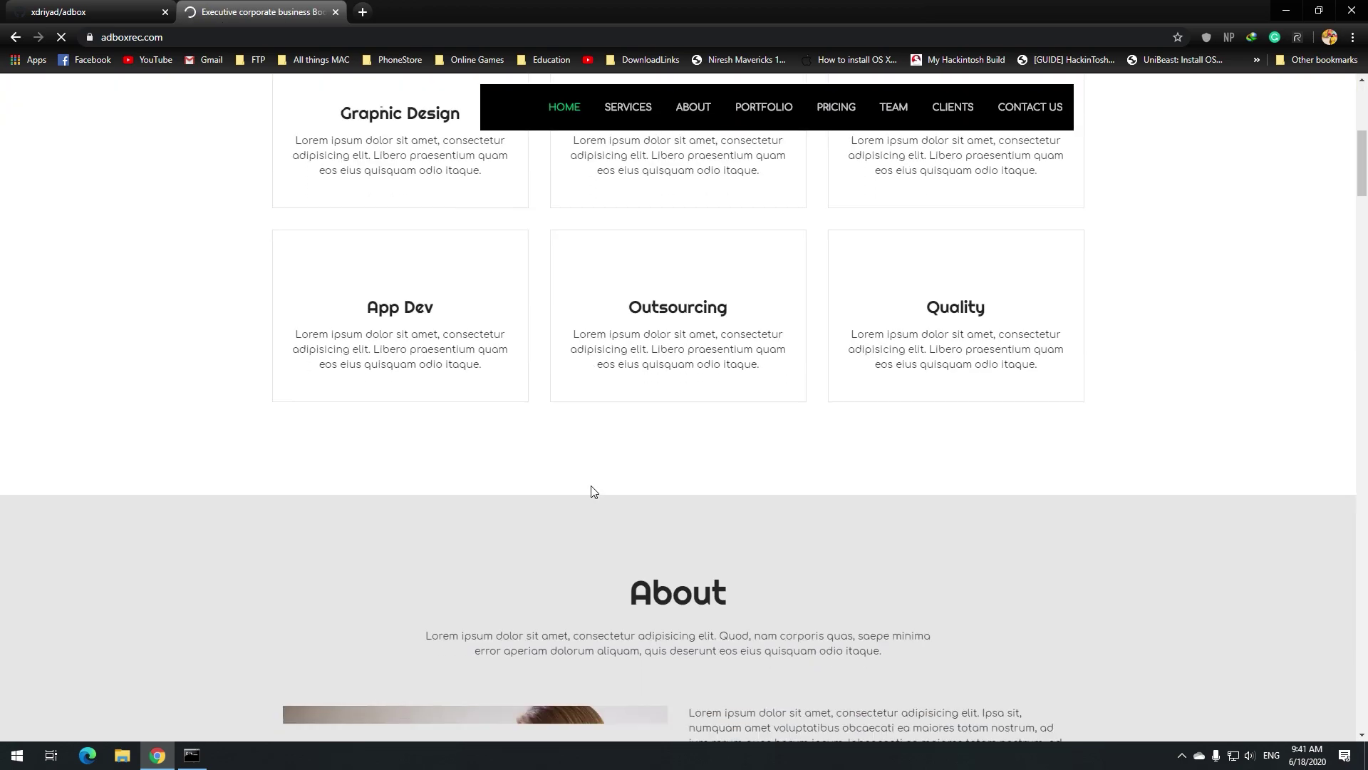
pyautogui.scroll(-20, 592, 491)
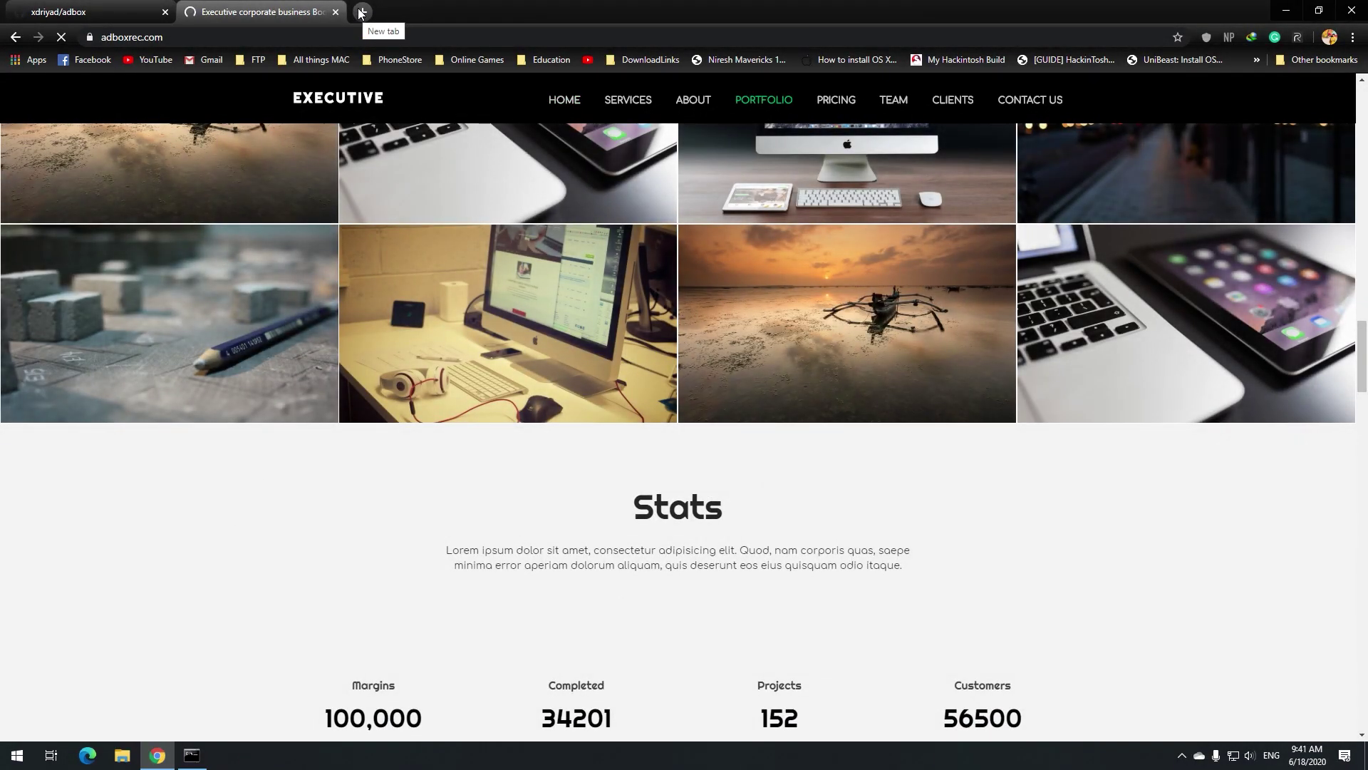
pyautogui.click(361, 12)
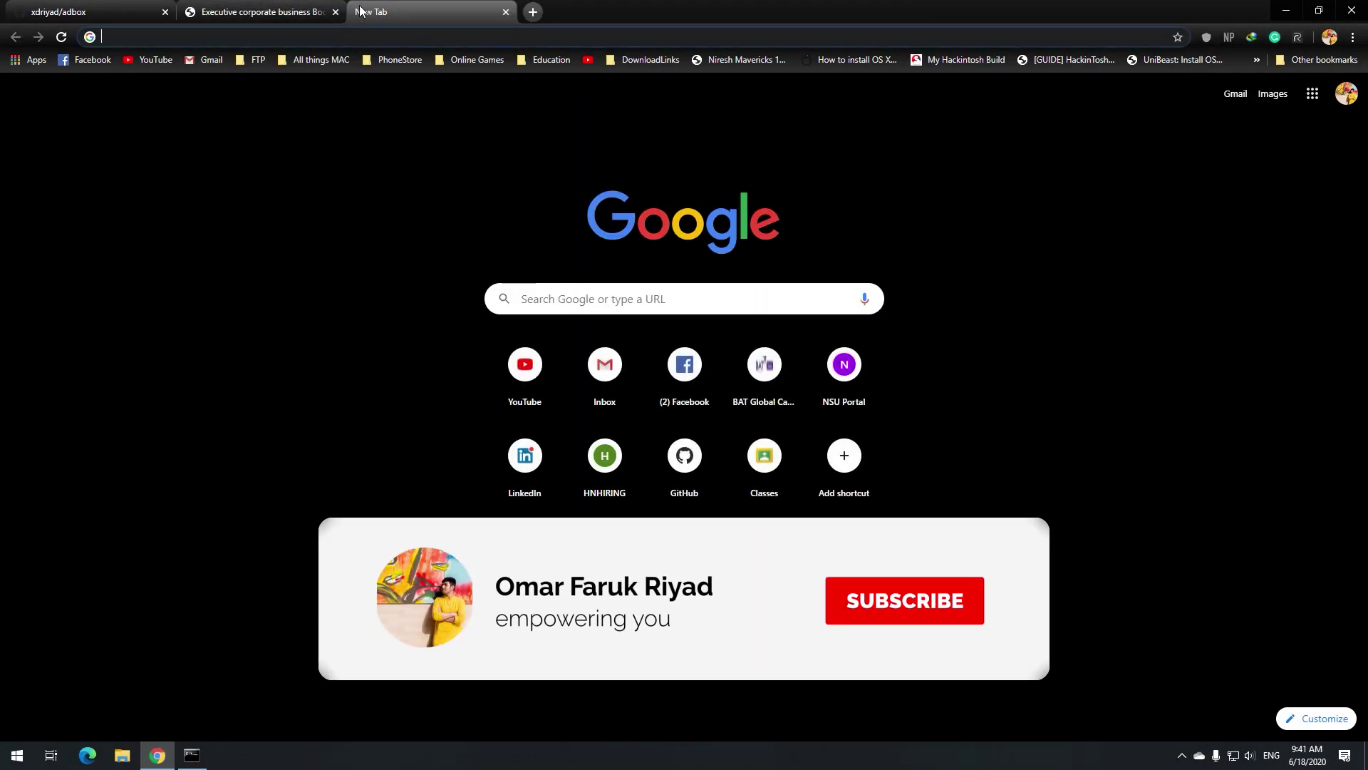
# Log in at adboxrec.com/cpanel and open File Manager in a new tab
pyautogui.write('adboxrec.com/cpan')
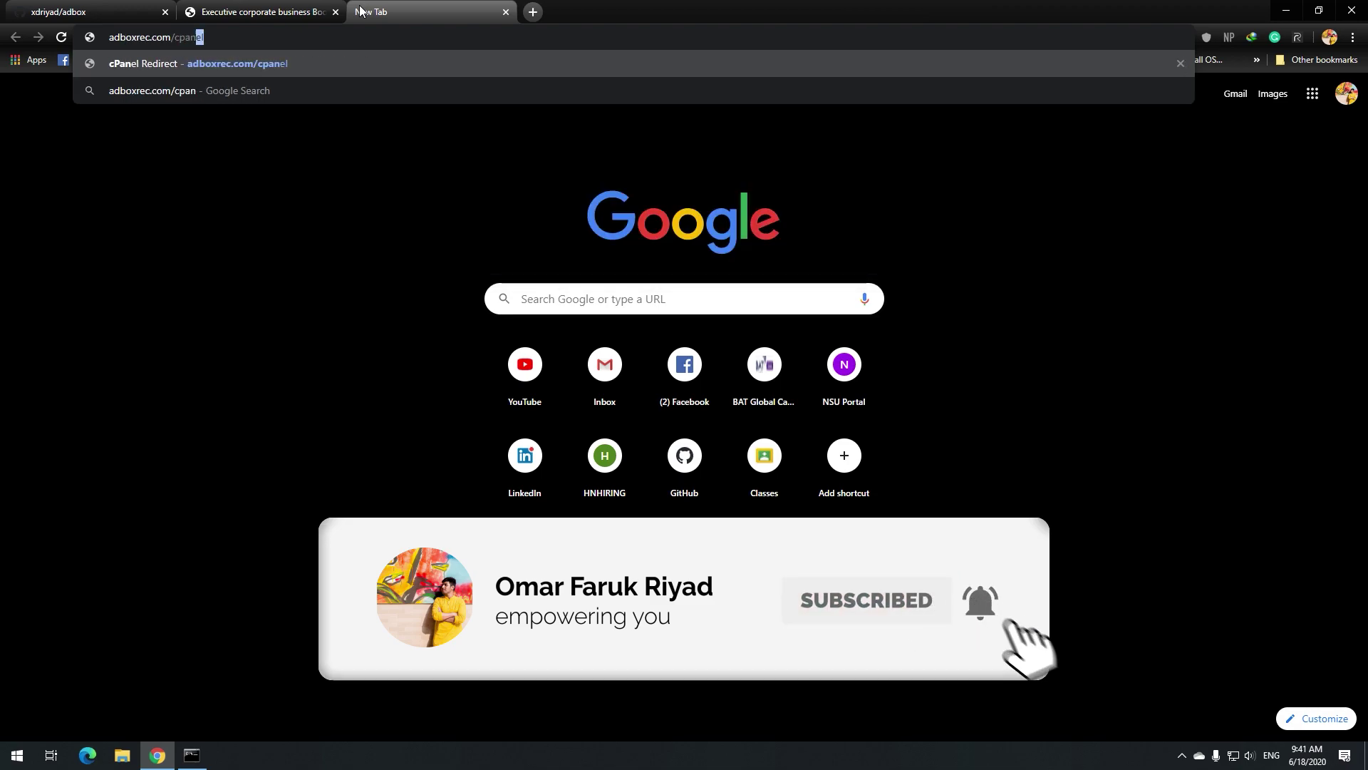
pyautogui.press('Return')
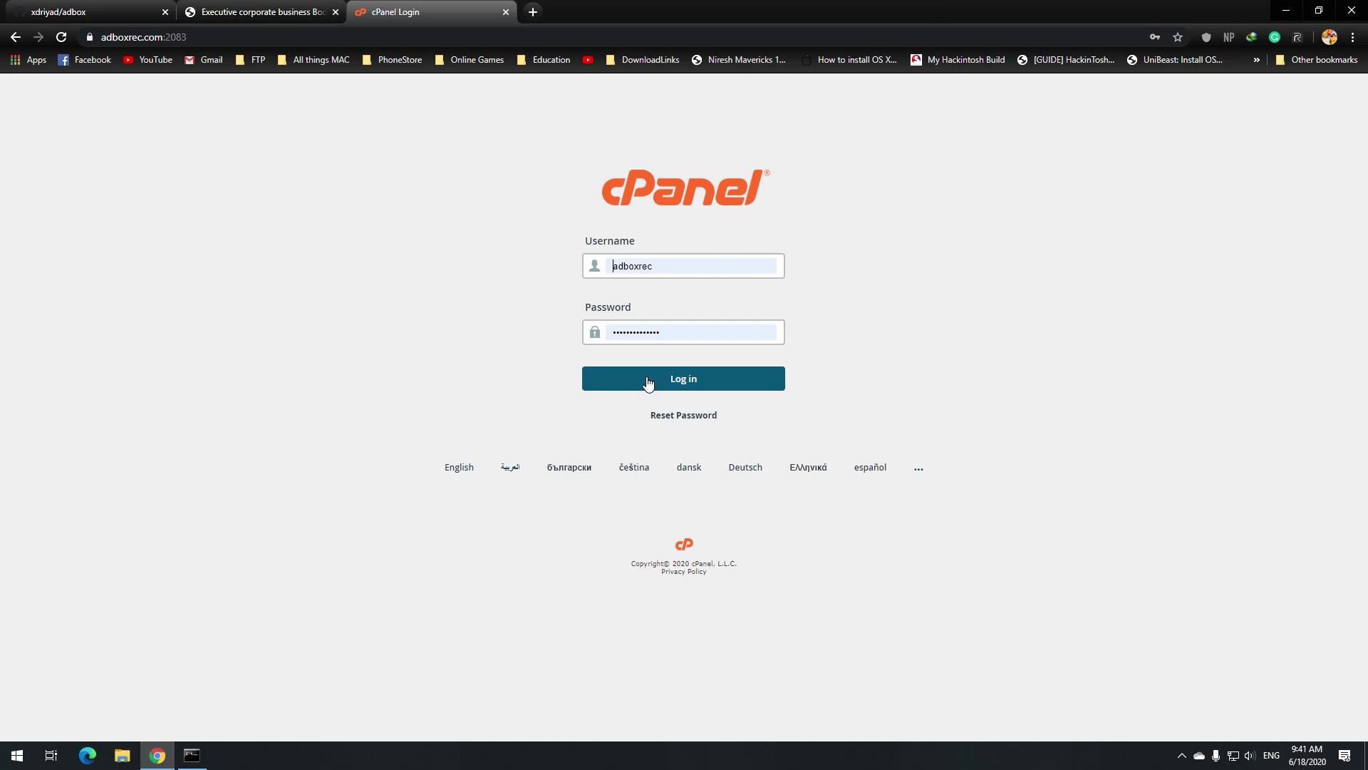
pyautogui.click(649, 379)
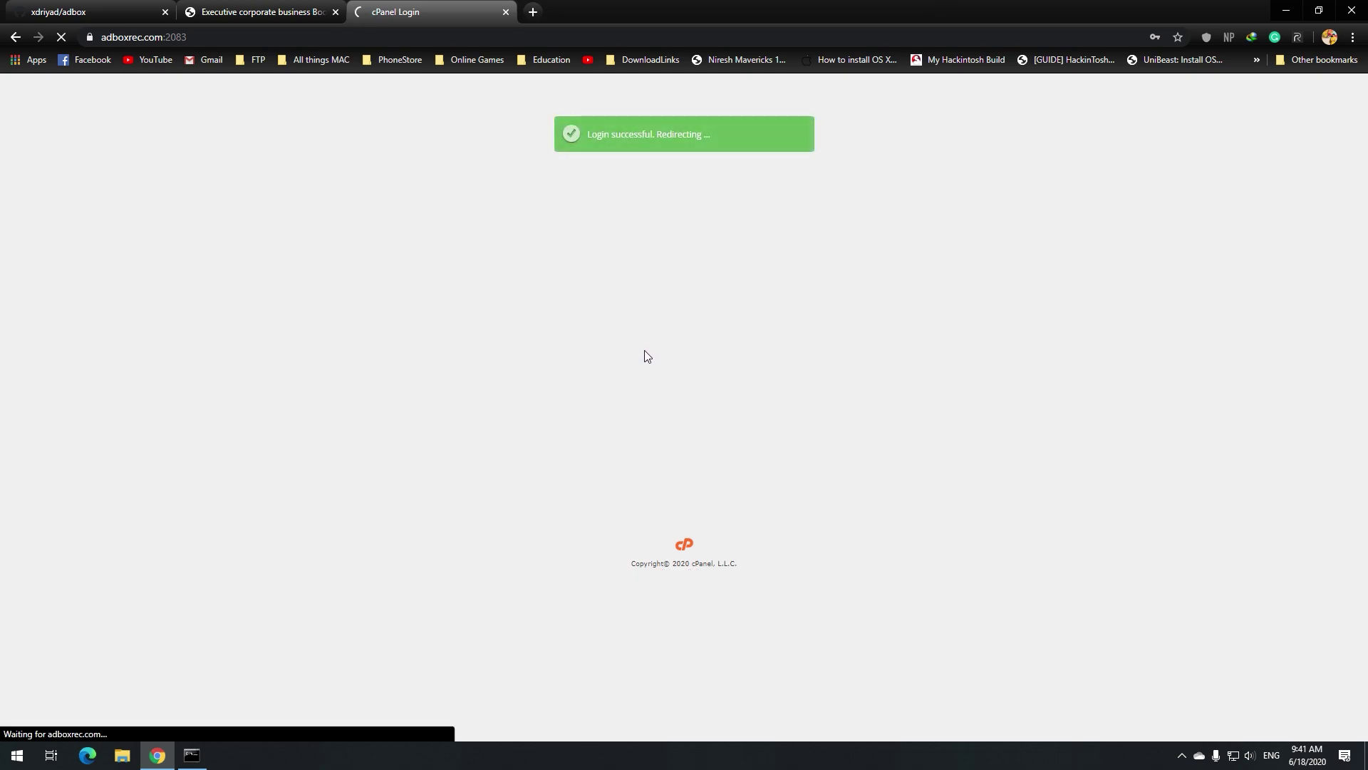
pyautogui.scroll(-1, 436, 399)
pyautogui.scroll(2, 437, 399)
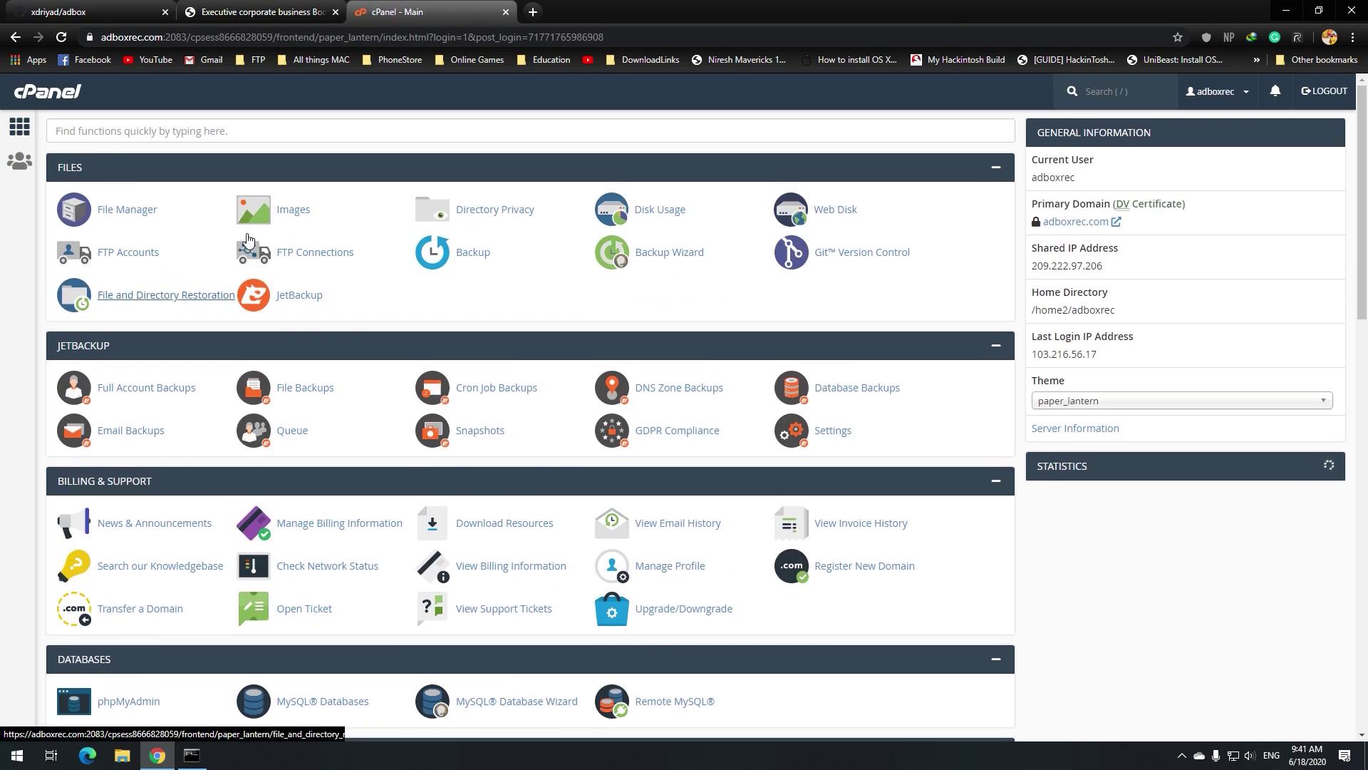
pyautogui.middleClick(135, 209)
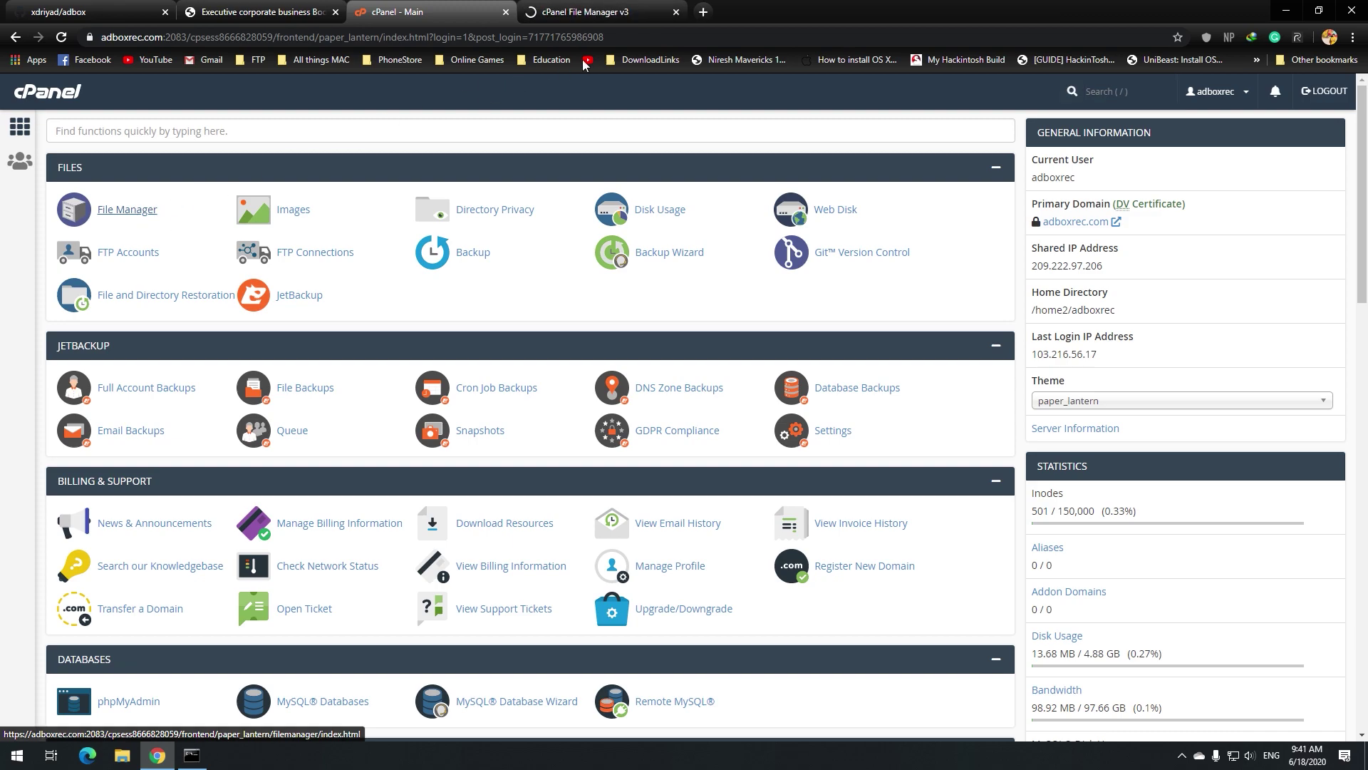
# Permanently delete every item inside public_html, skipping the trash, then return to GitHub
pyautogui.click(656, 7)
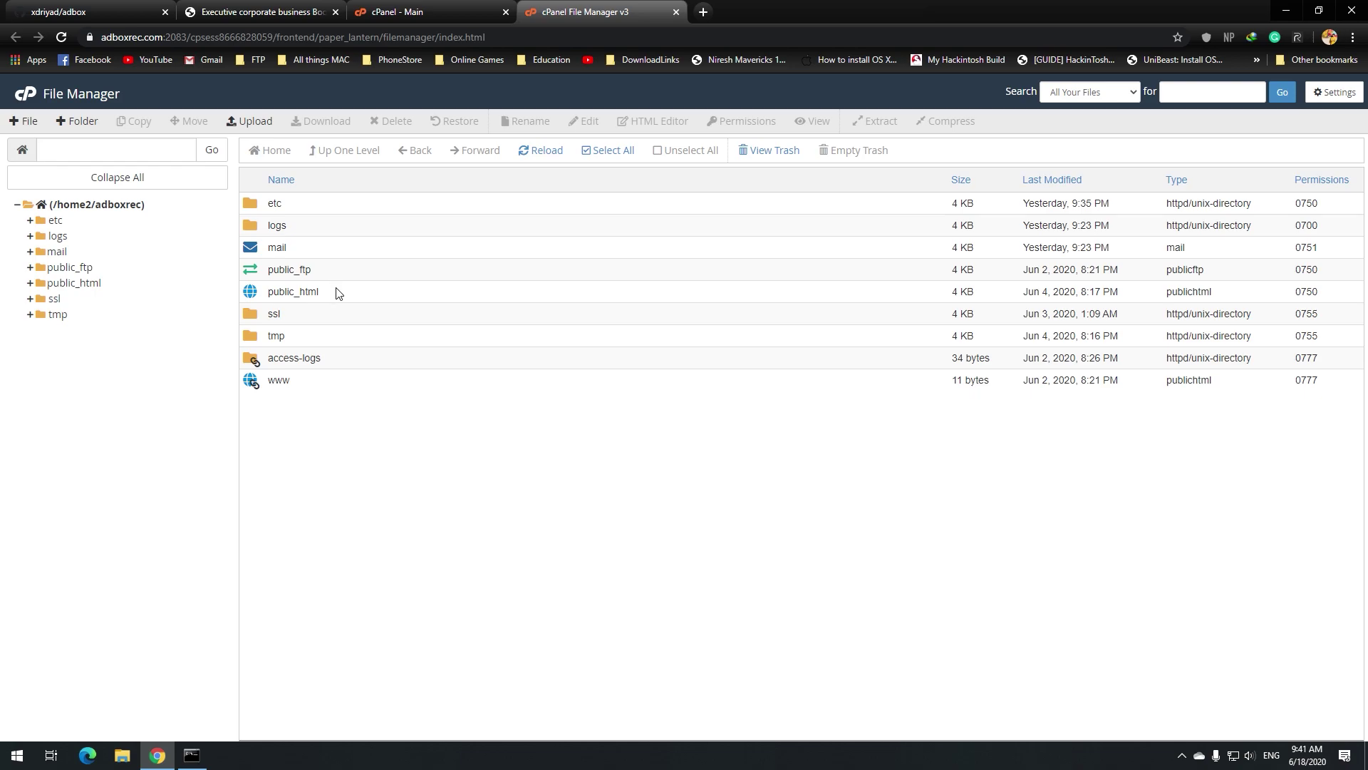
pyautogui.doubleClick(347, 297)
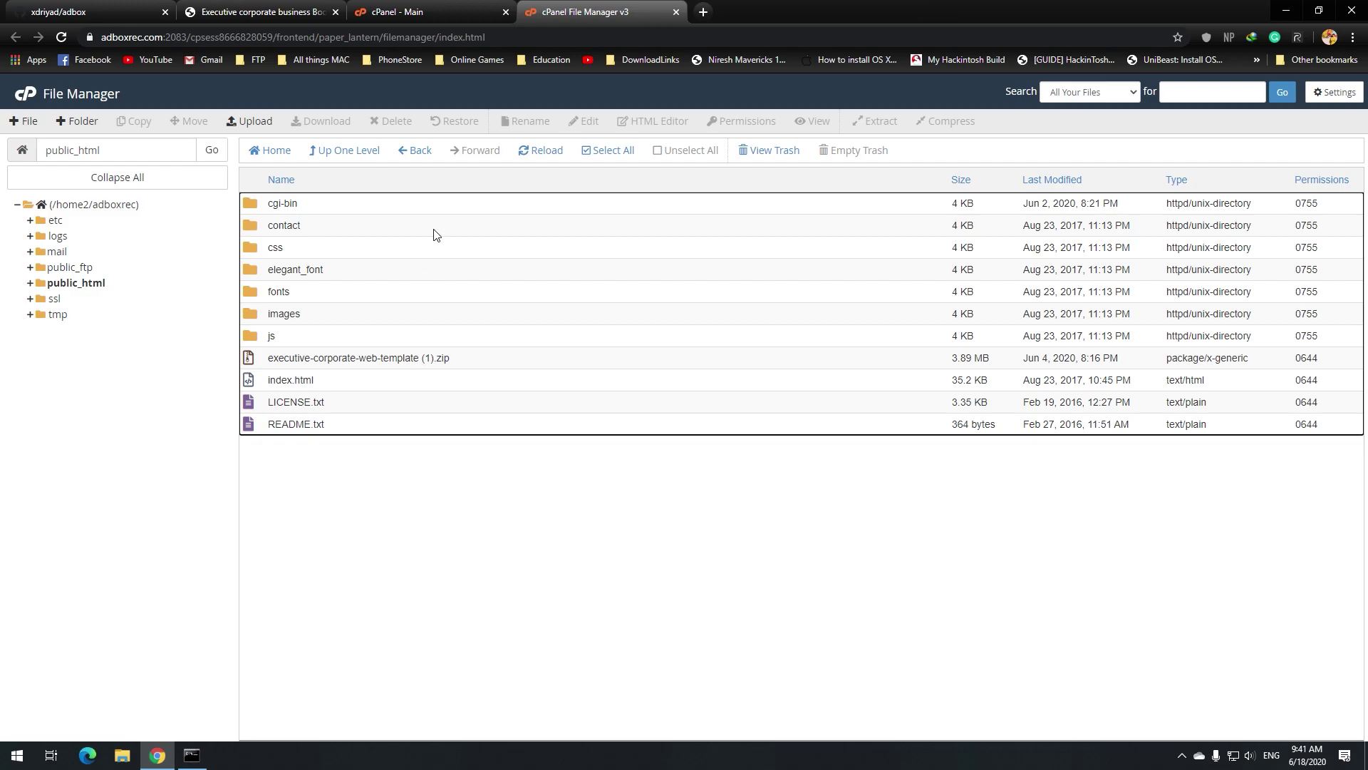
pyautogui.click(609, 150)
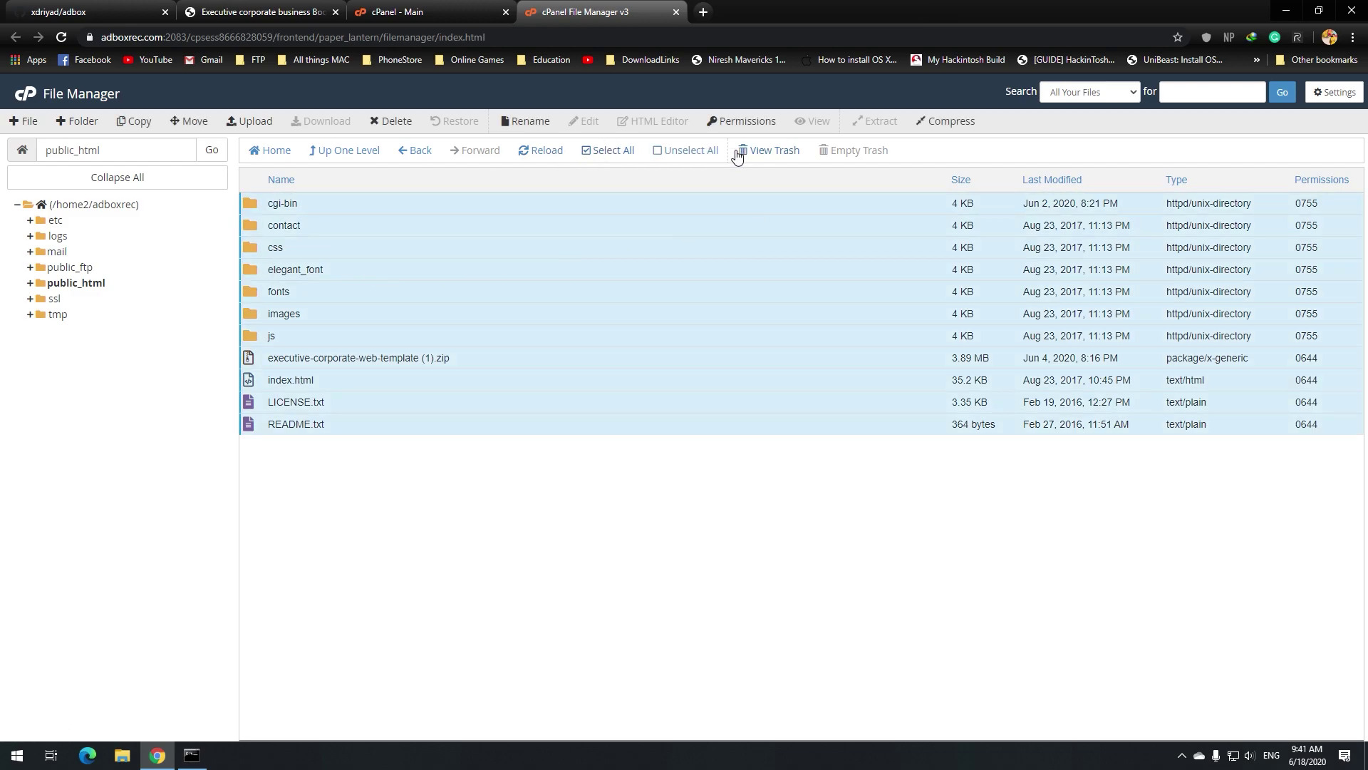
pyautogui.click(392, 121)
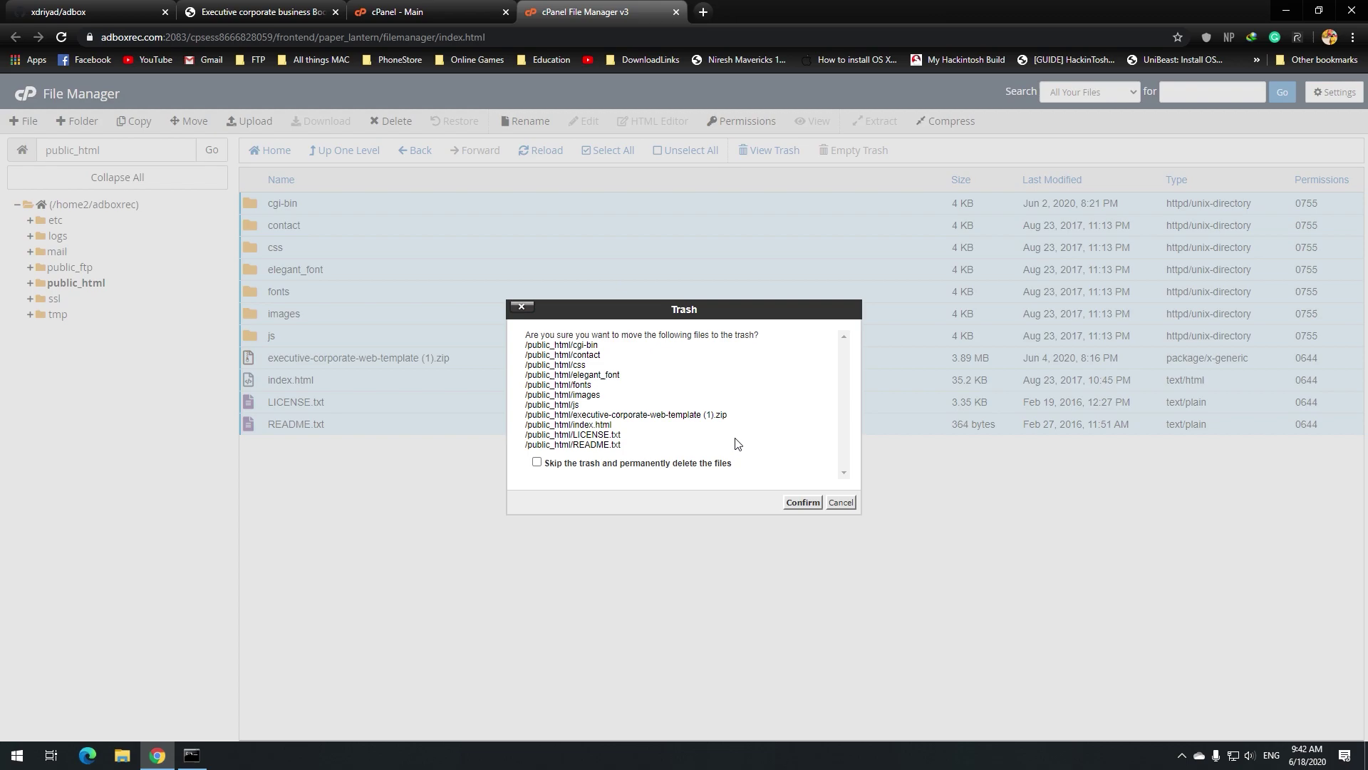
pyautogui.click(618, 466)
pyautogui.click(796, 504)
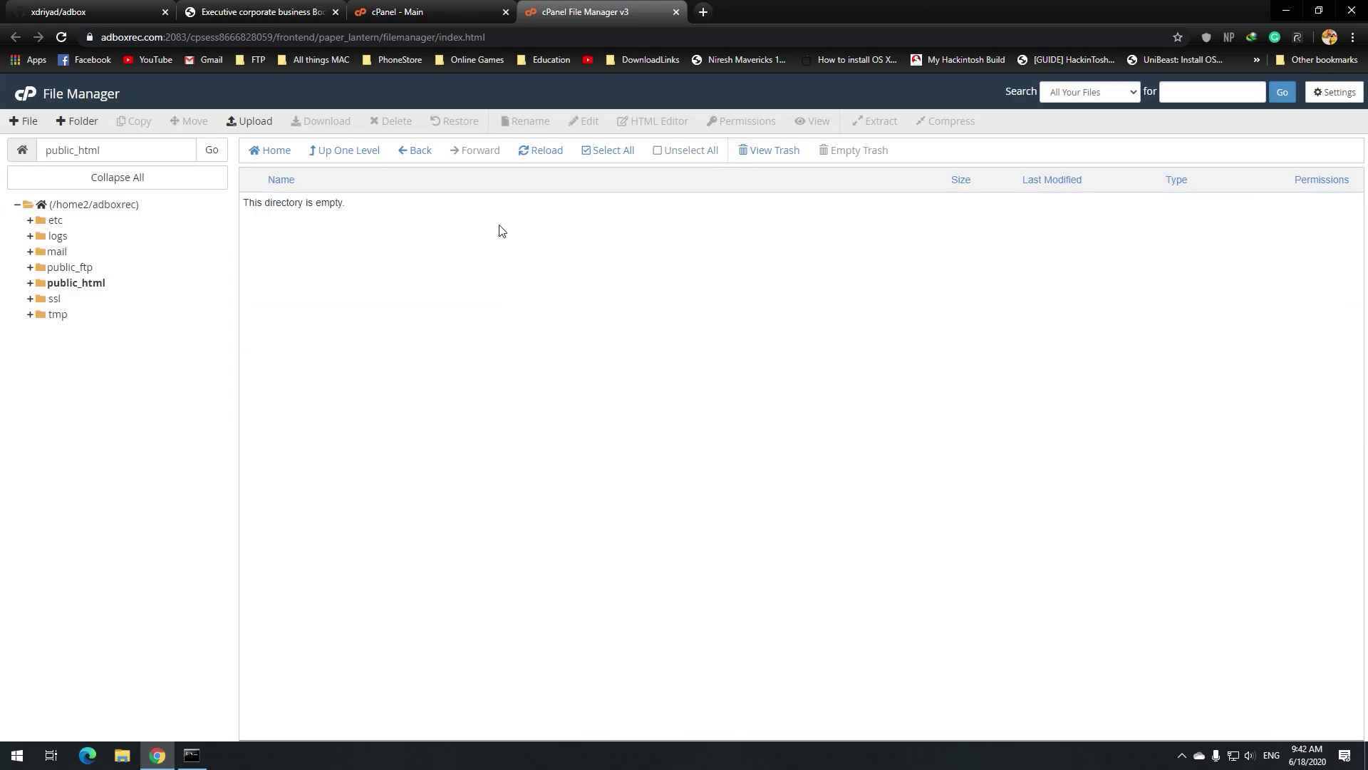
pyautogui.click(93, 11)
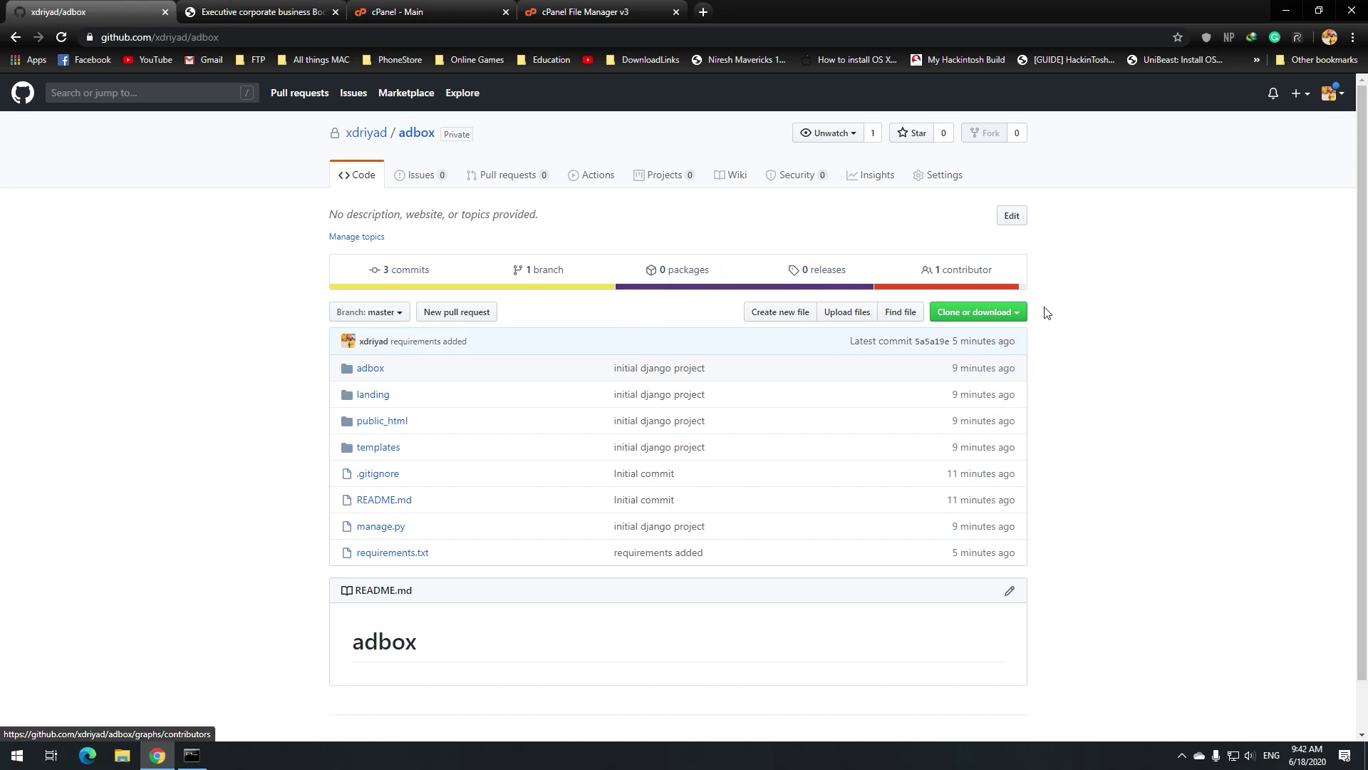
# Download the adbox repository as adbox-master.zip via Clone or download > Download ZIP
pyautogui.click(1012, 319)
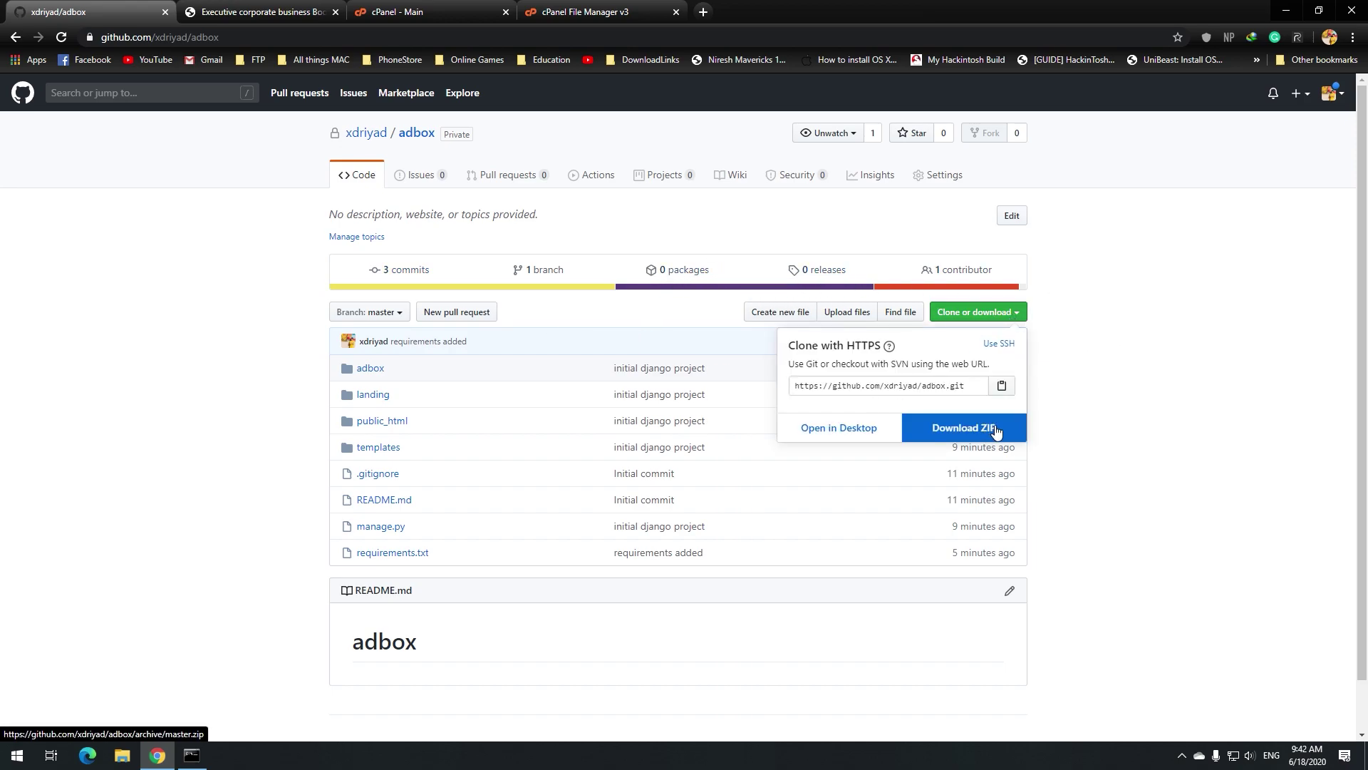
pyautogui.click(974, 431)
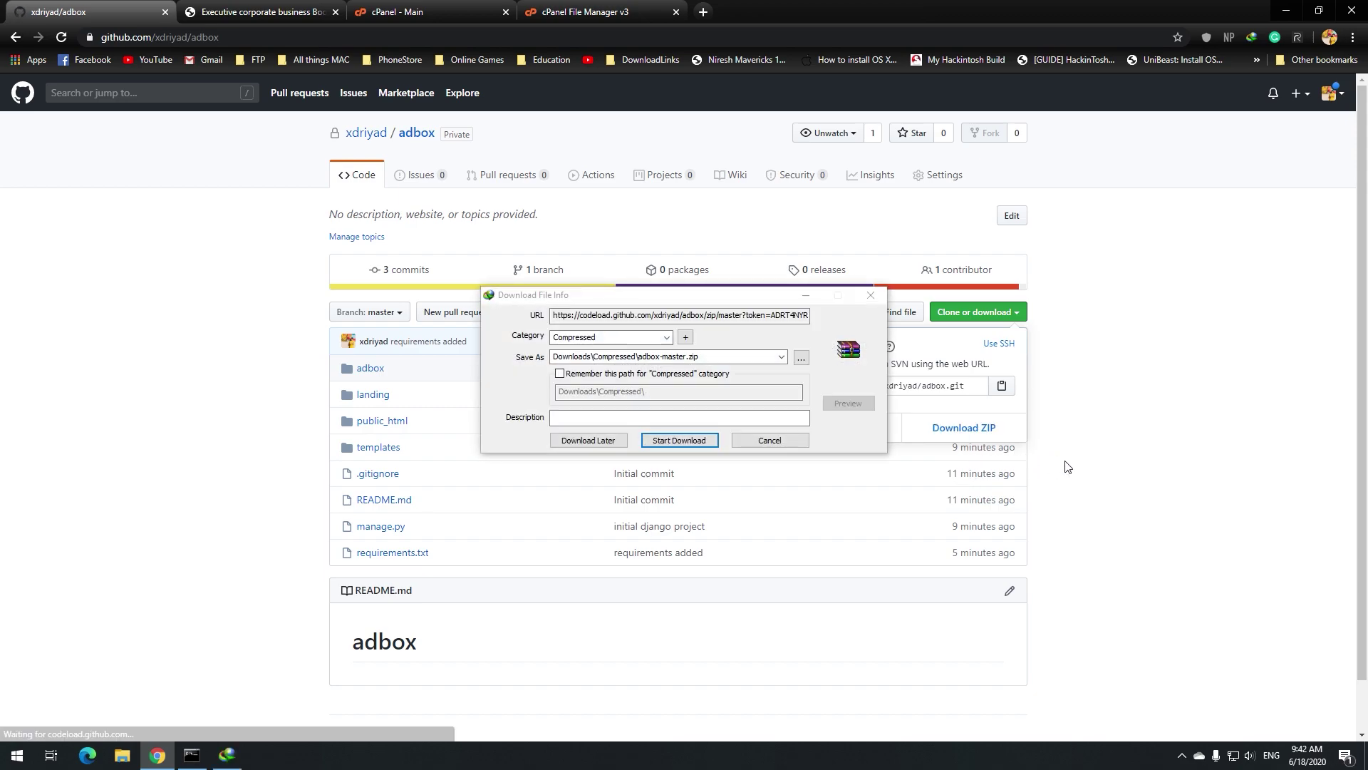
pyautogui.click(678, 439)
# Extract adbox-master.zip to adbox-master\ and open the inner adbox-master project folder
pyautogui.click(709, 421)
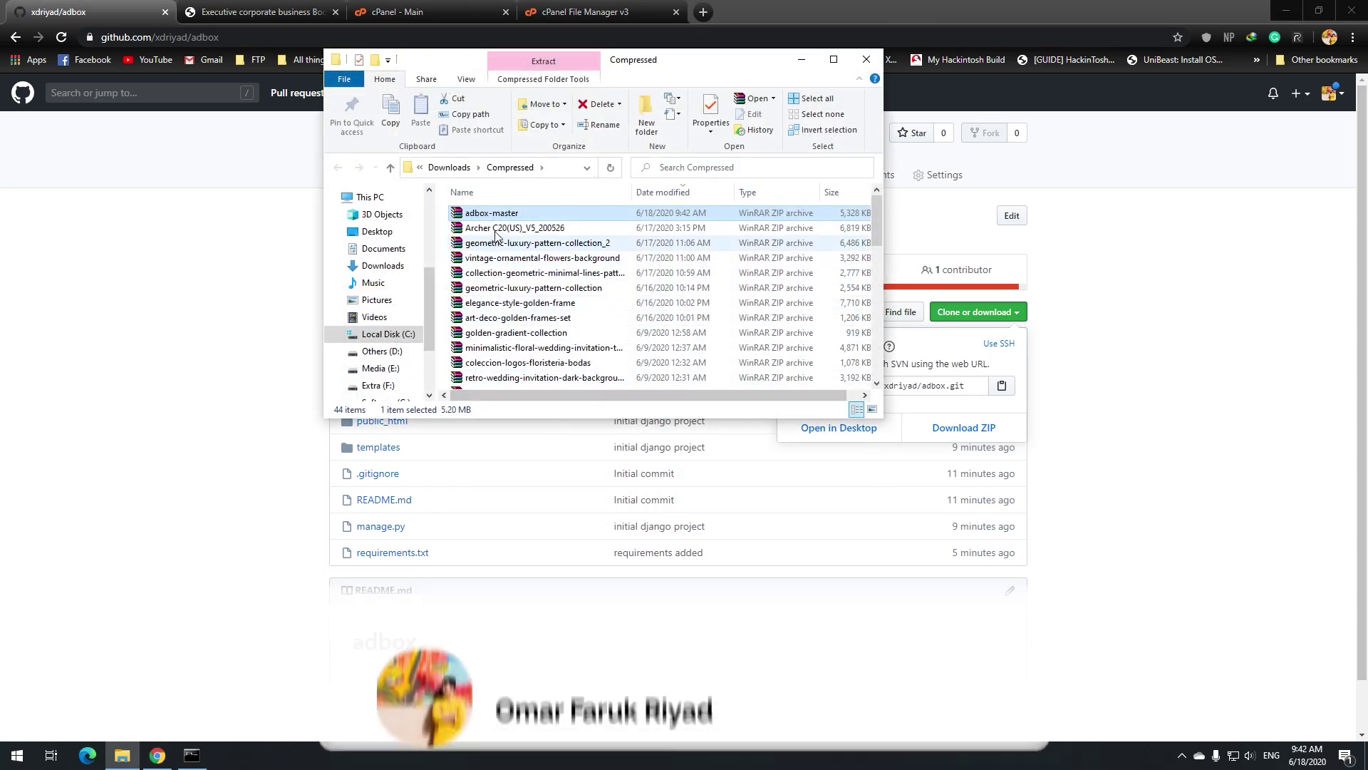
pyautogui.rightClick(514, 213)
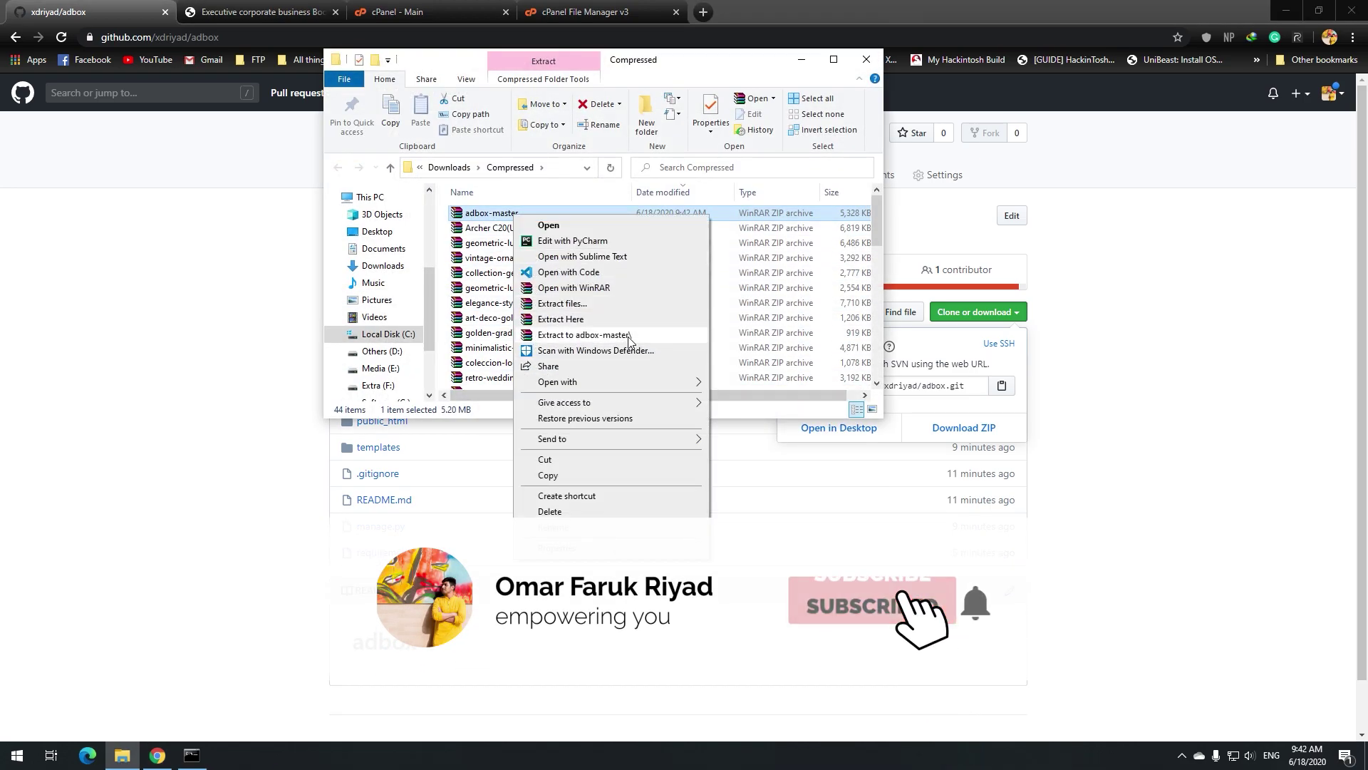
pyautogui.click(584, 334)
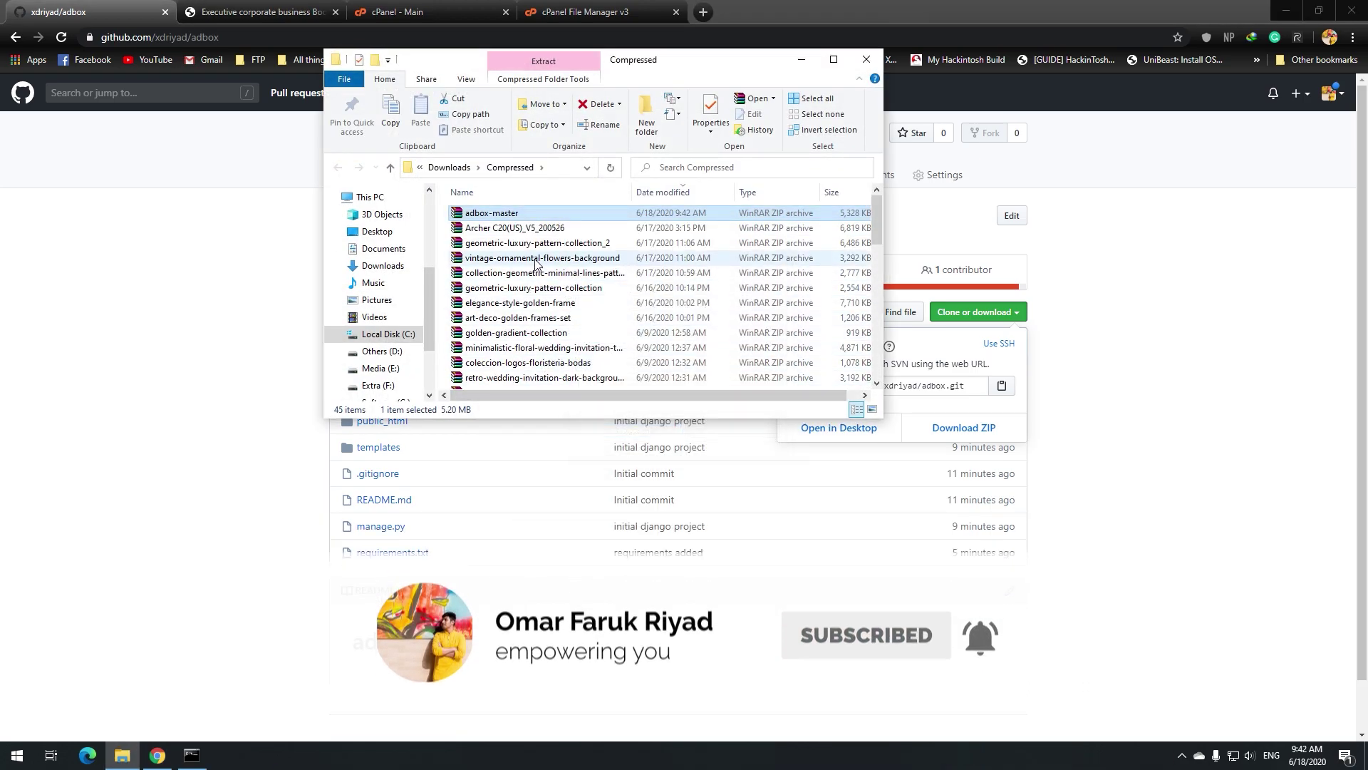
pyautogui.scroll(-10, 536, 321)
pyautogui.doubleClick(535, 277)
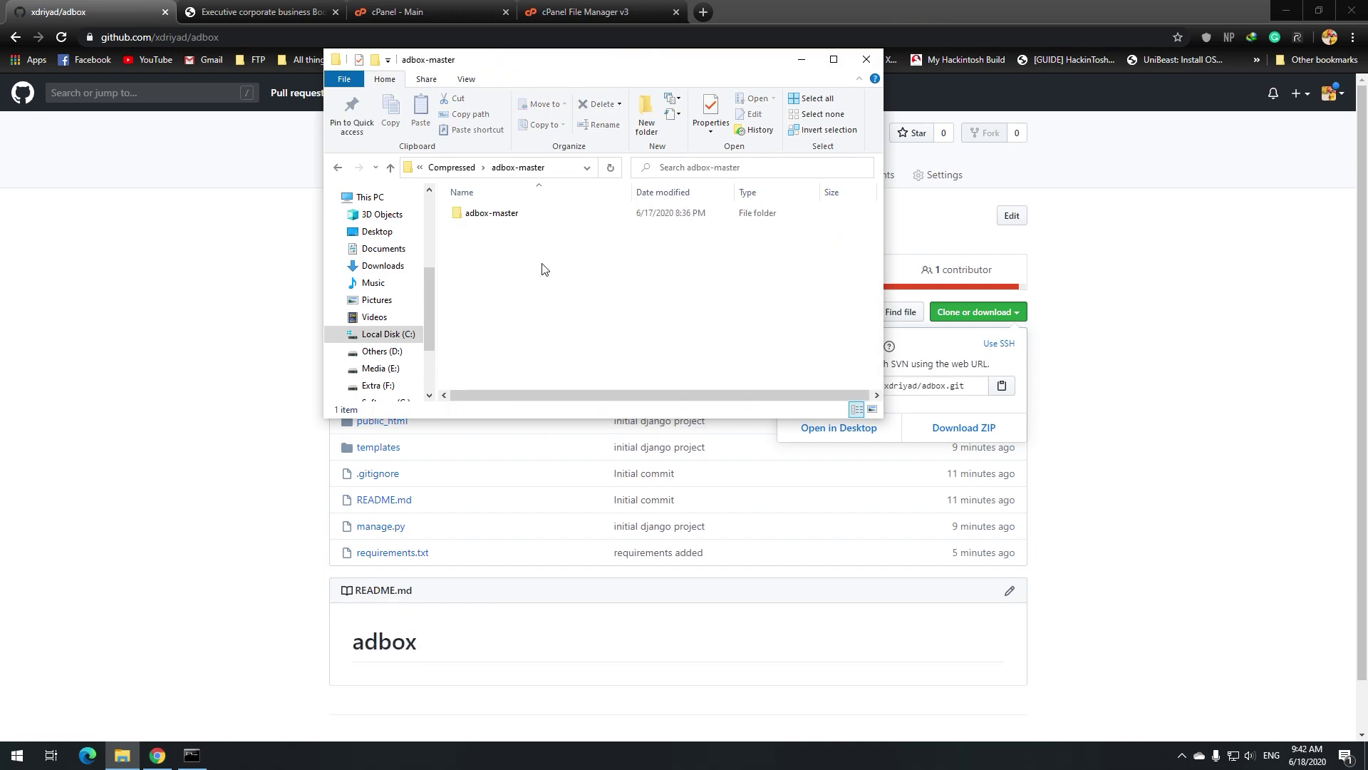
pyautogui.doubleClick(522, 215)
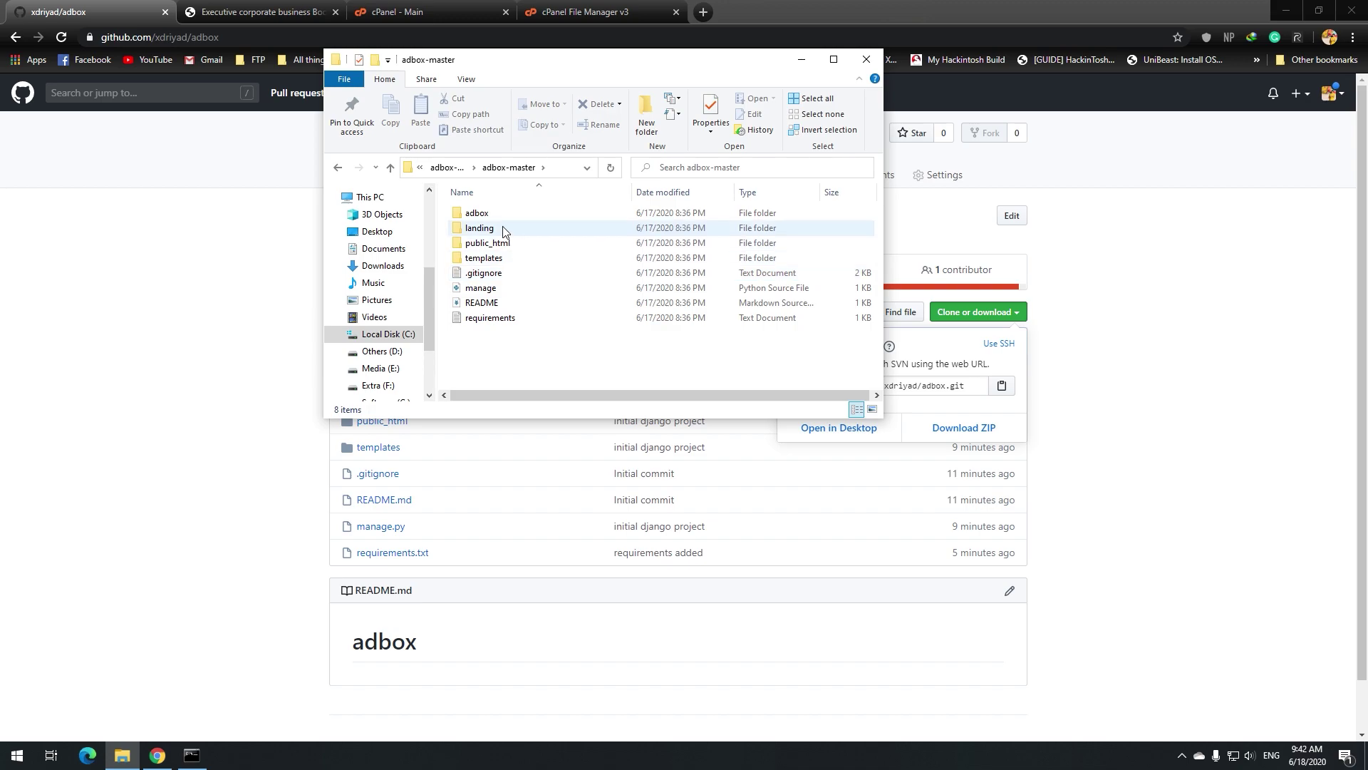
# Open requirements.txt in Notepad and review its package pins, including Django==2.1.2
pyautogui.doubleClick(519, 319)
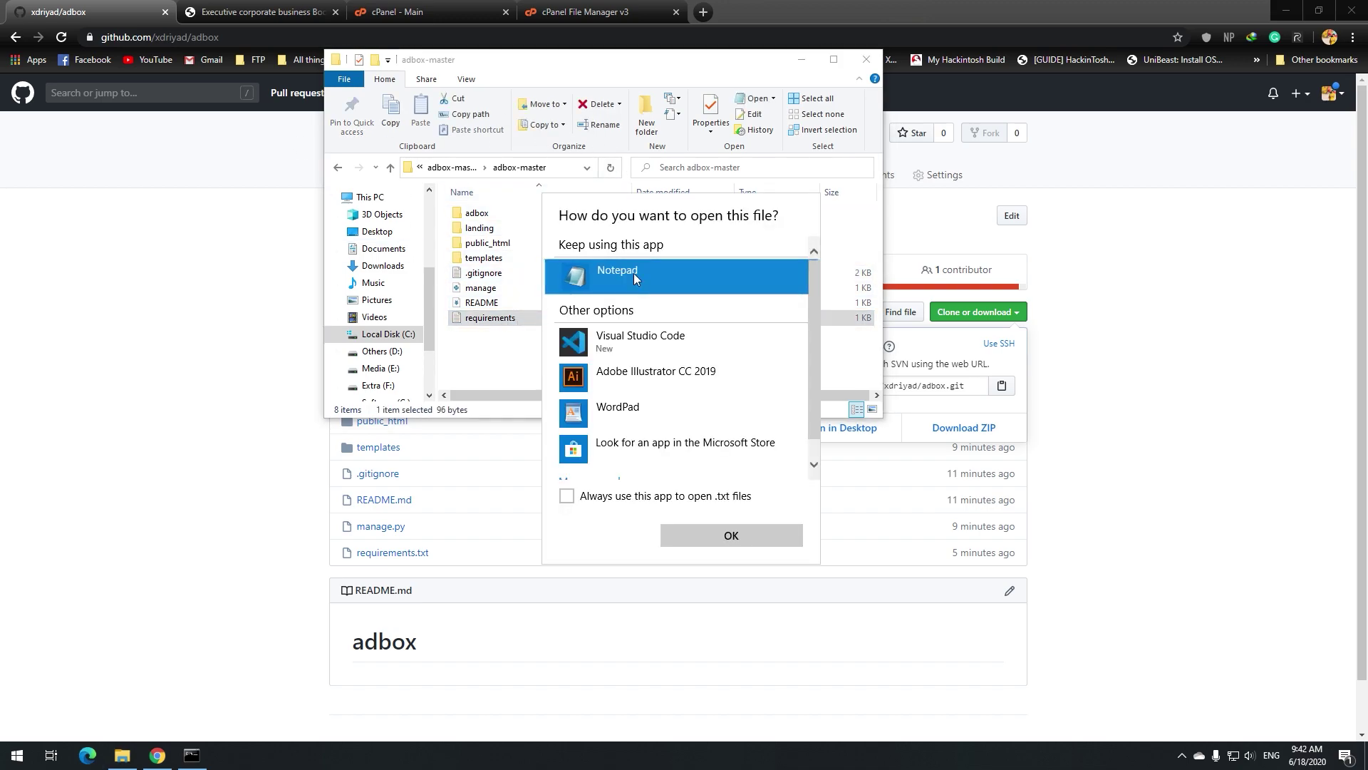
pyautogui.doubleClick(634, 272)
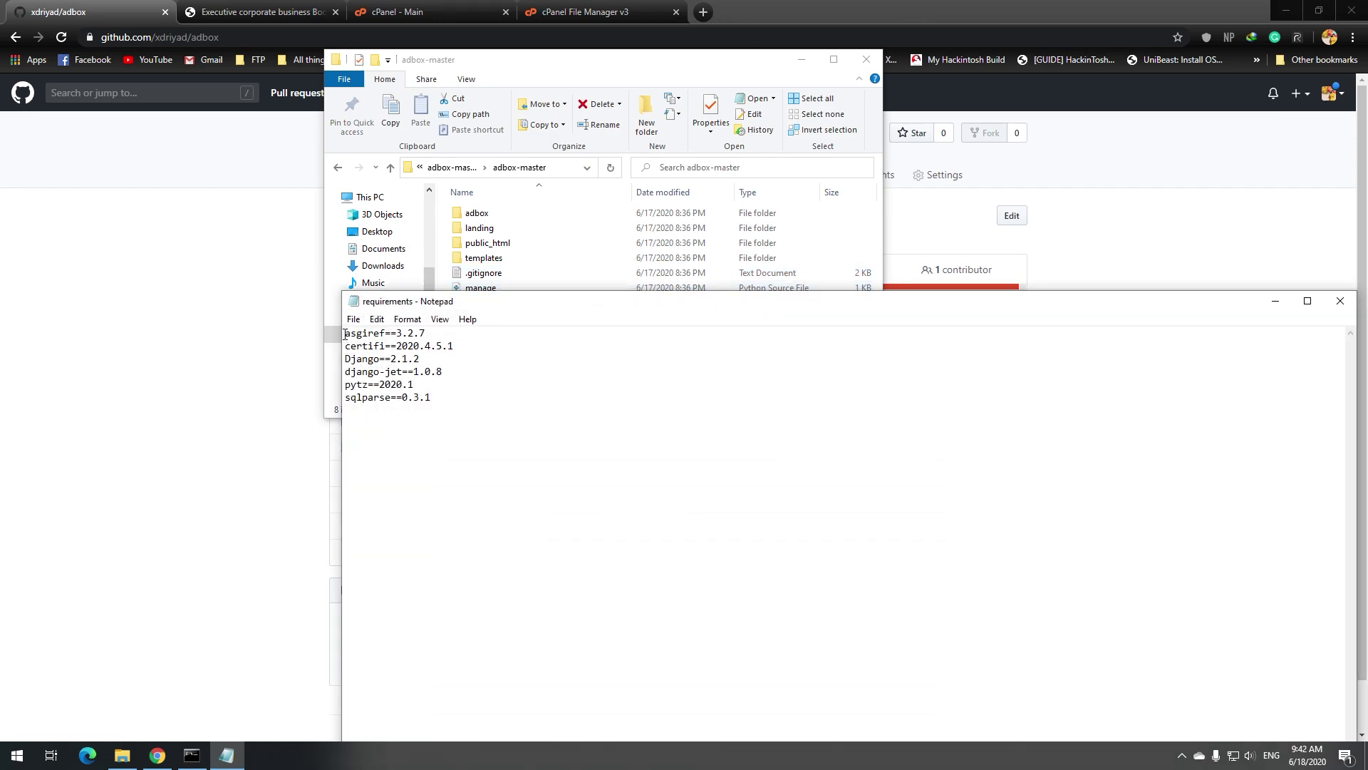
pyautogui.moveTo(344, 334); pyautogui.dragTo(469, 404)
pyautogui.click(423, 346)
pyautogui.moveTo(342, 361)
pyautogui.mouseDown()
pyautogui.moveTo(389, 360)
pyautogui.moveTo(341, 361)
pyautogui.mouseUp()
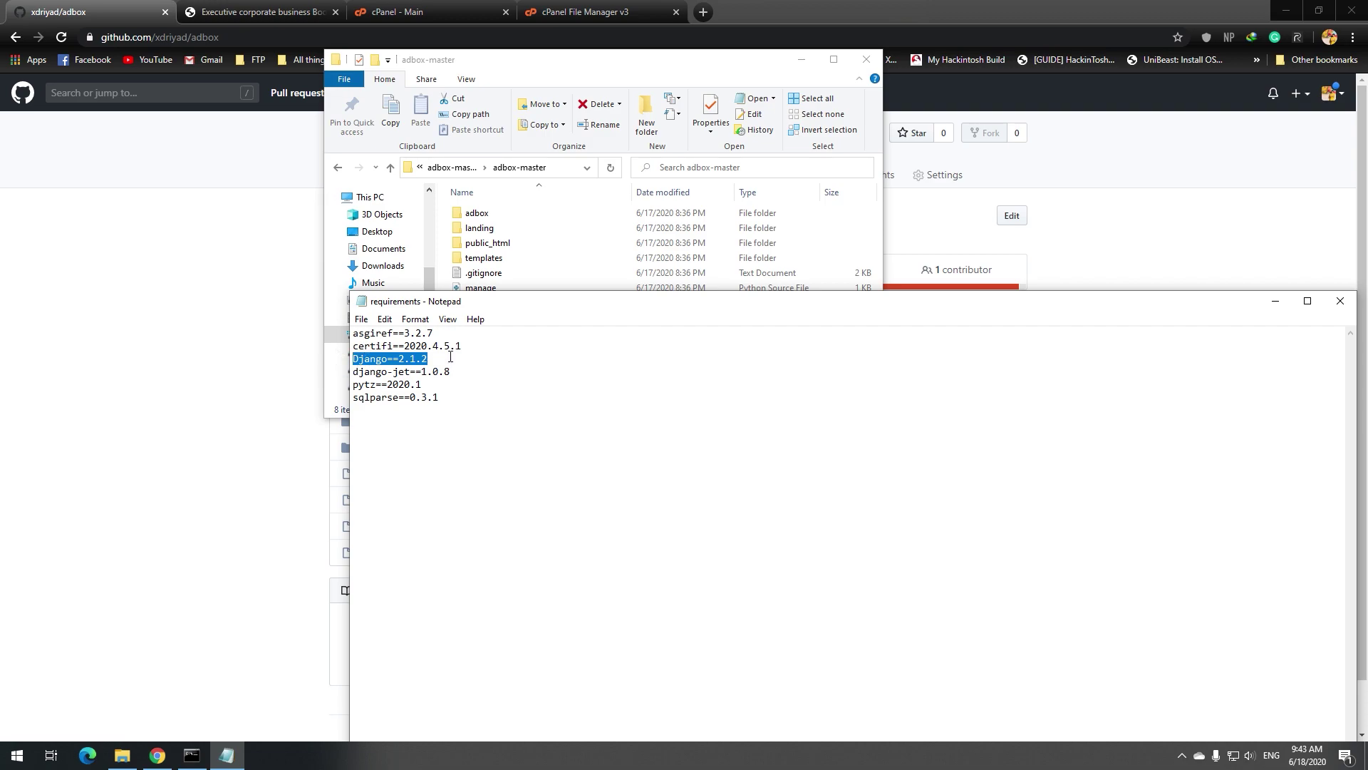
pyautogui.click(451, 357)
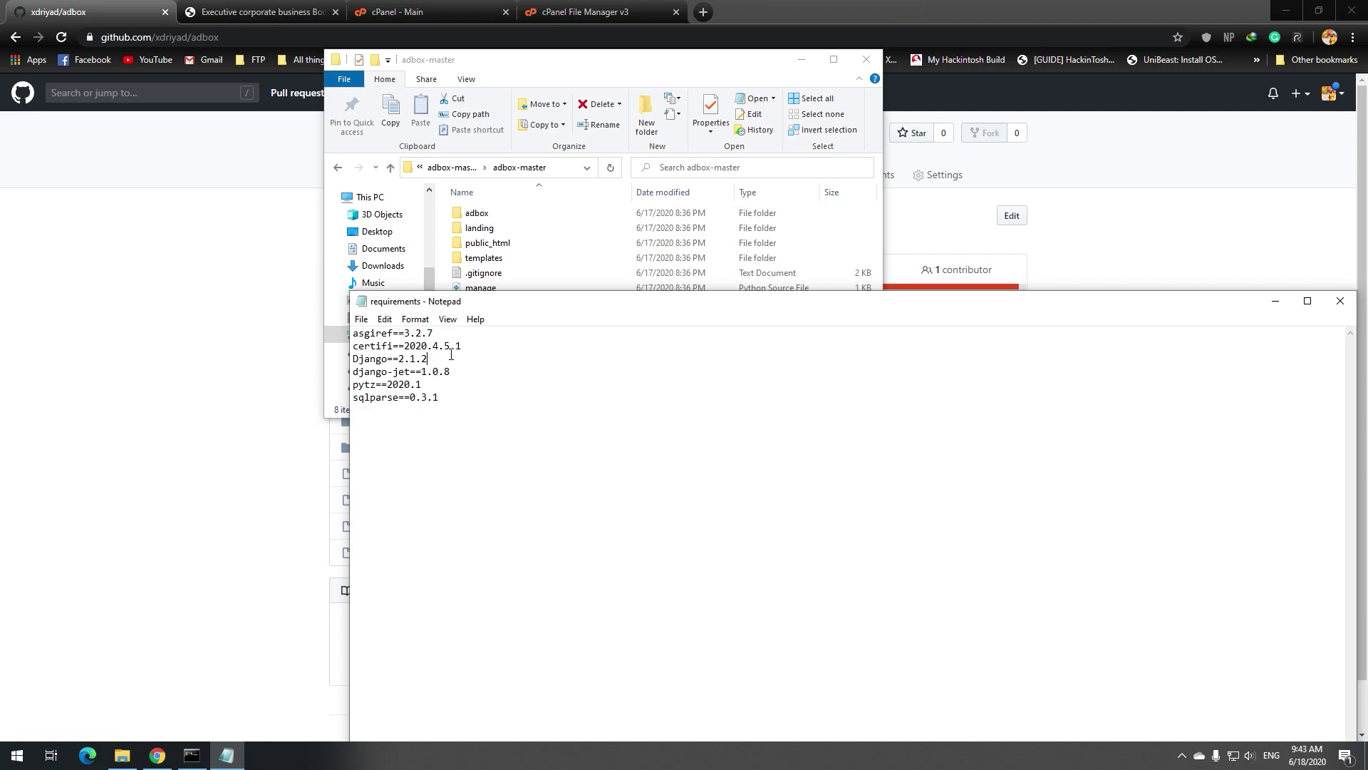
pyautogui.moveTo(563, 308); pyautogui.dragTo(547, 444)
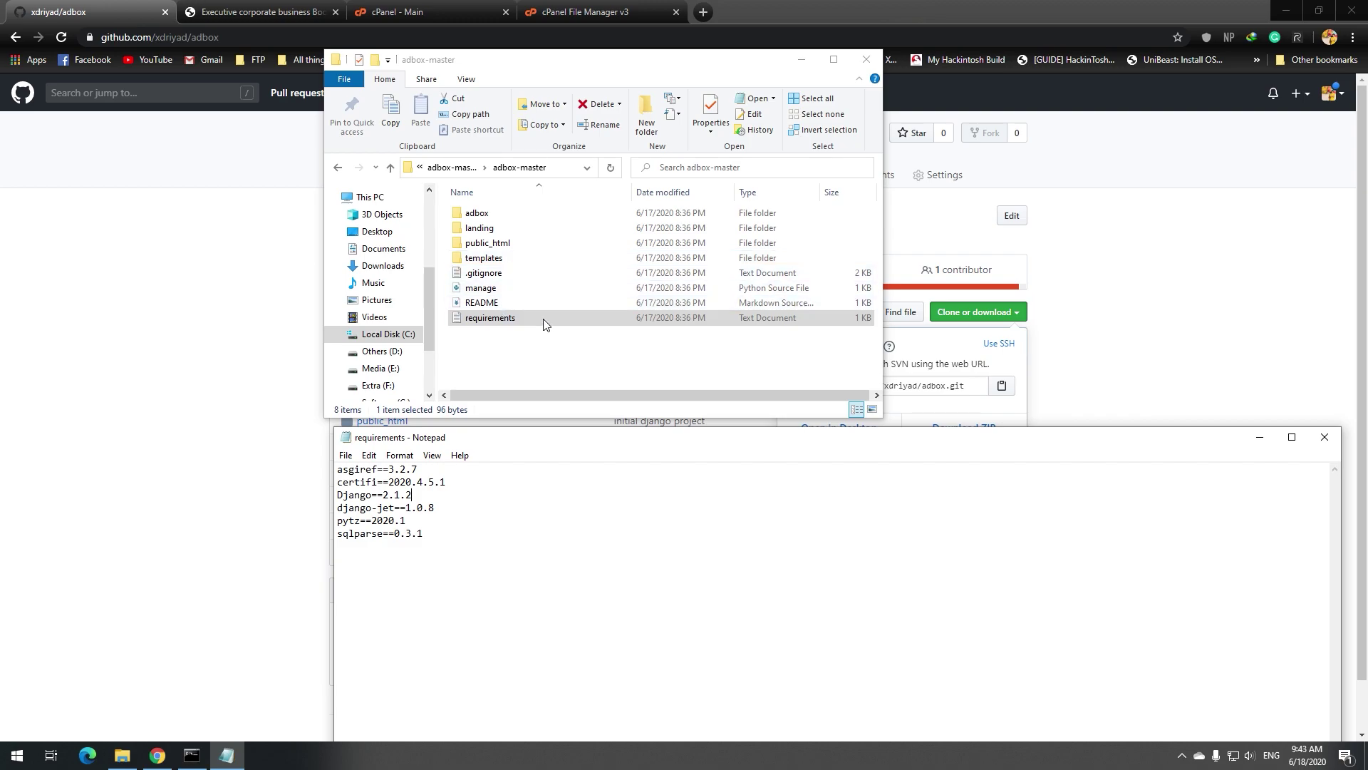
# Close the requirements.txt Notepad window and return to the adbox-master folder listing
pyautogui.doubleClick(516, 214)
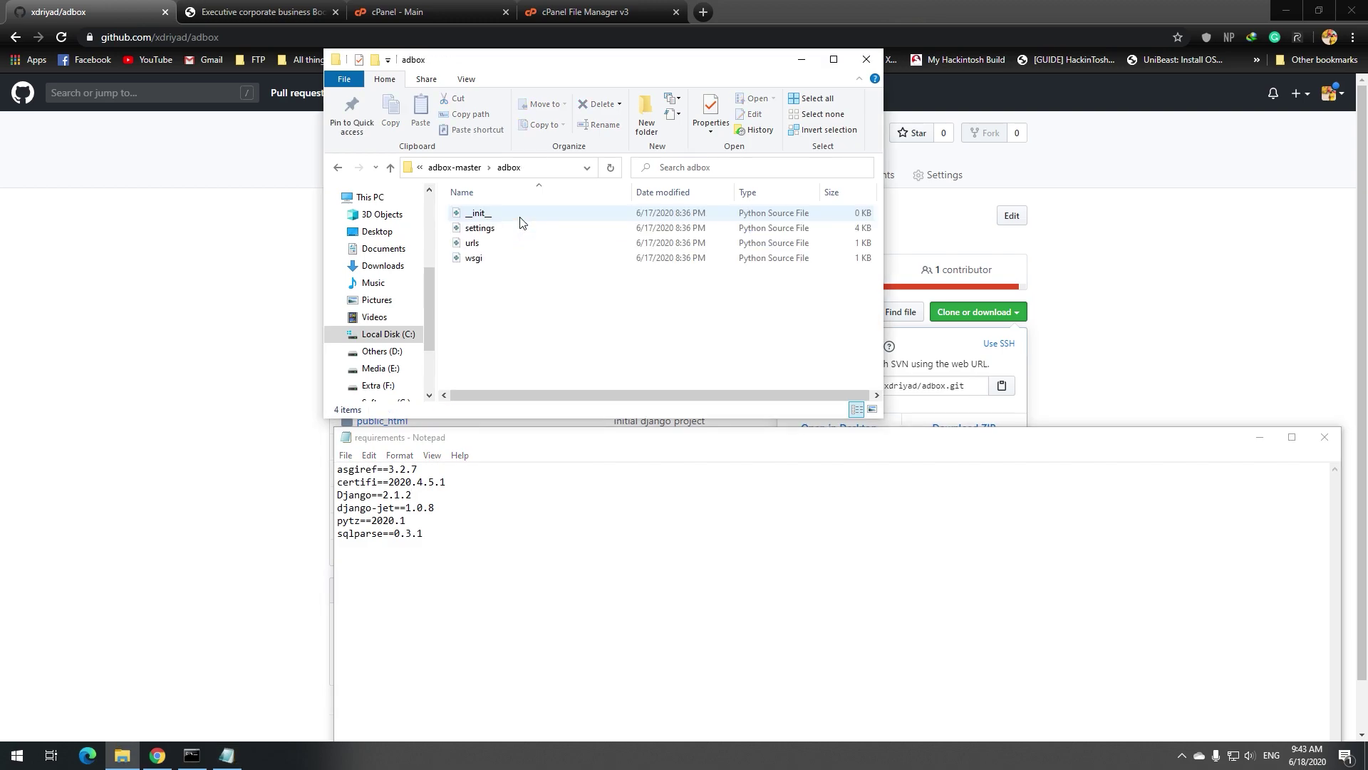
pyautogui.click(453, 170)
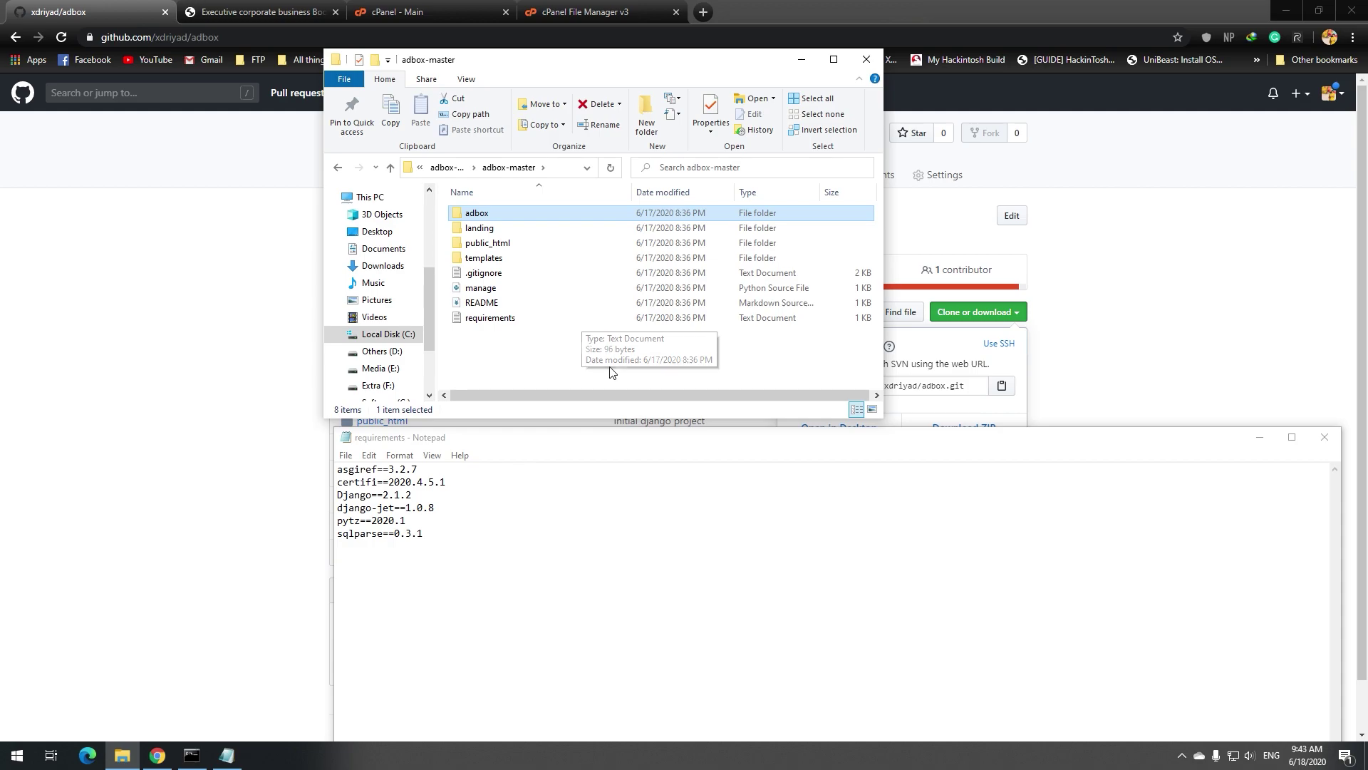
pyautogui.click(732, 486)
pyautogui.moveTo(686, 439); pyautogui.dragTo(577, 444)
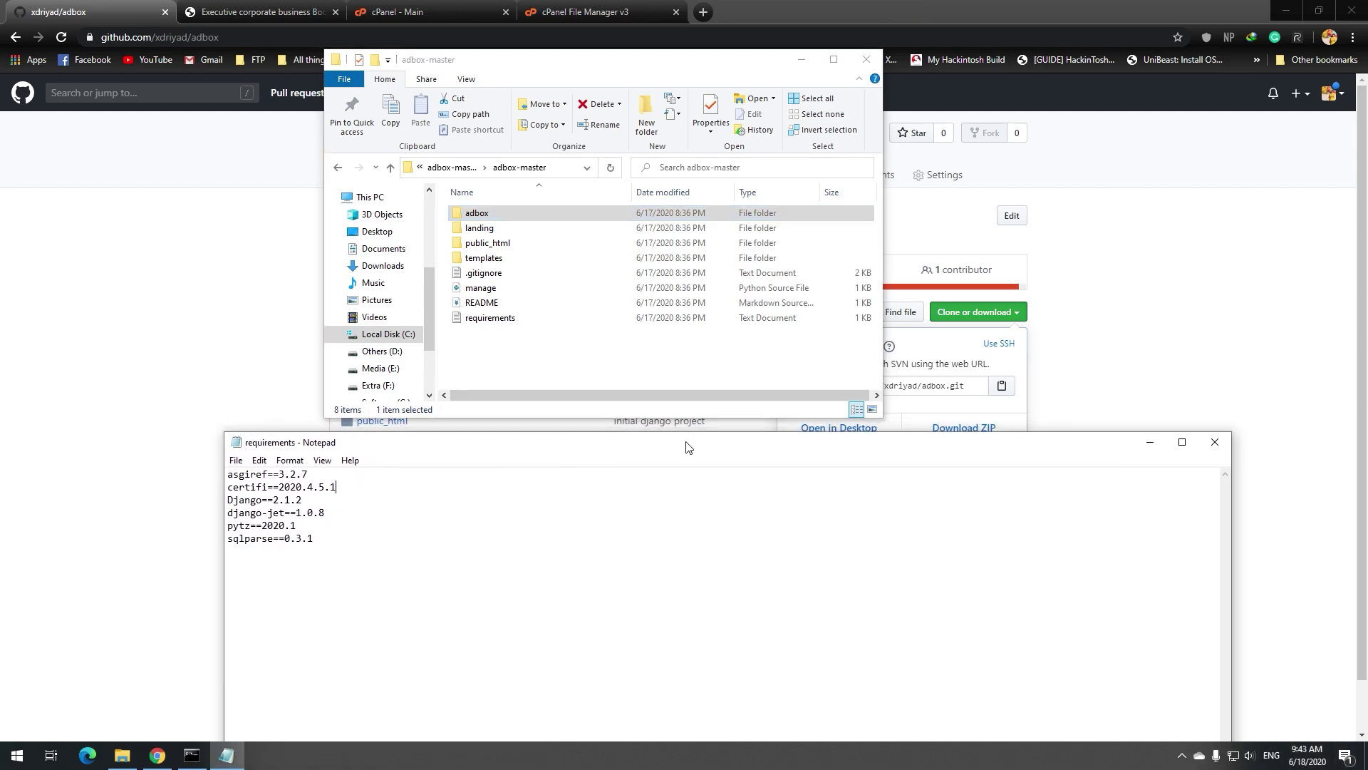
pyautogui.click(1226, 442)
pyautogui.click(706, 367)
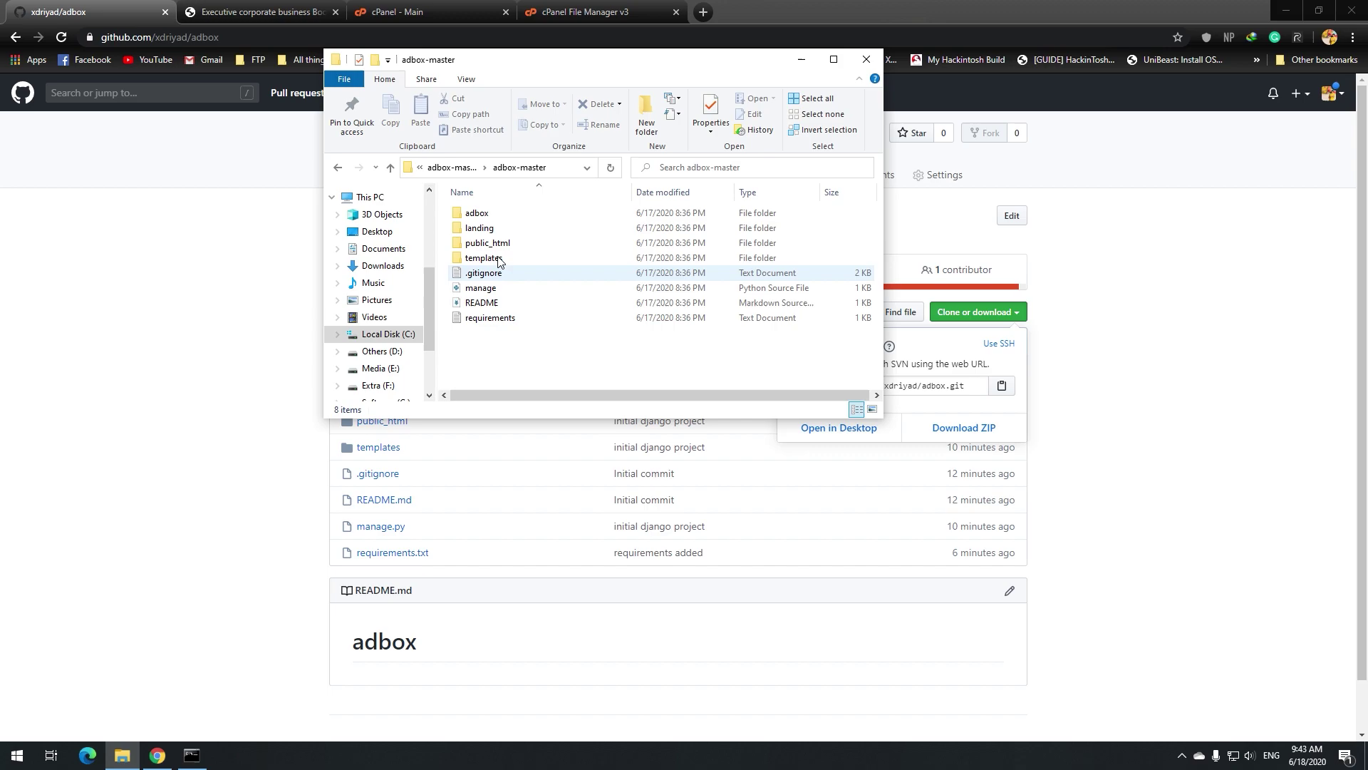
# Try reaching Downloads\Compressed\adbox-master from a Command Prompt, then close that failed session
pyautogui.click(17, 755)
pyautogui.write('Downloads\\Compressed\\adbox-master')
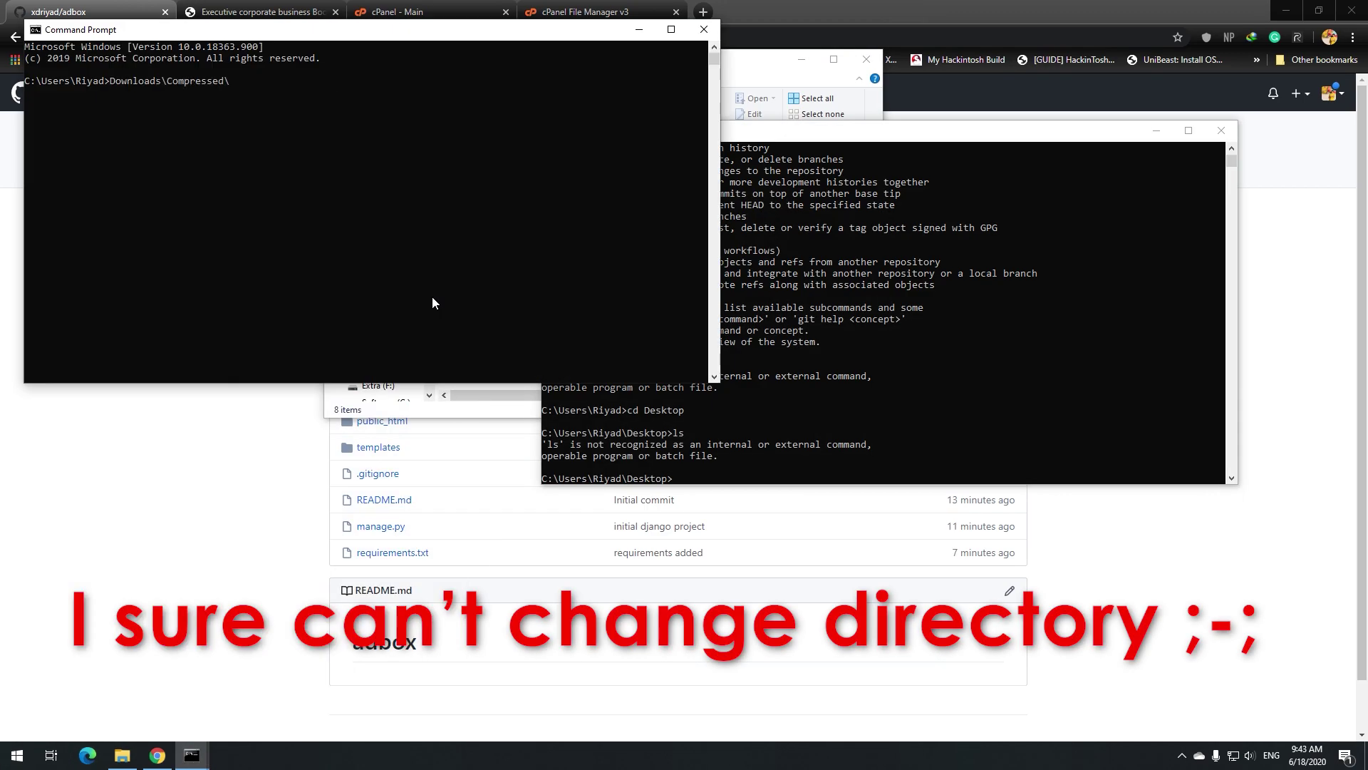
pyautogui.press('Return')
pyautogui.write('ls')
pyautogui.press('Return')
pyautogui.write('Downloads\\Compressed\\adbox\\-master')
pyautogui.press('Return')
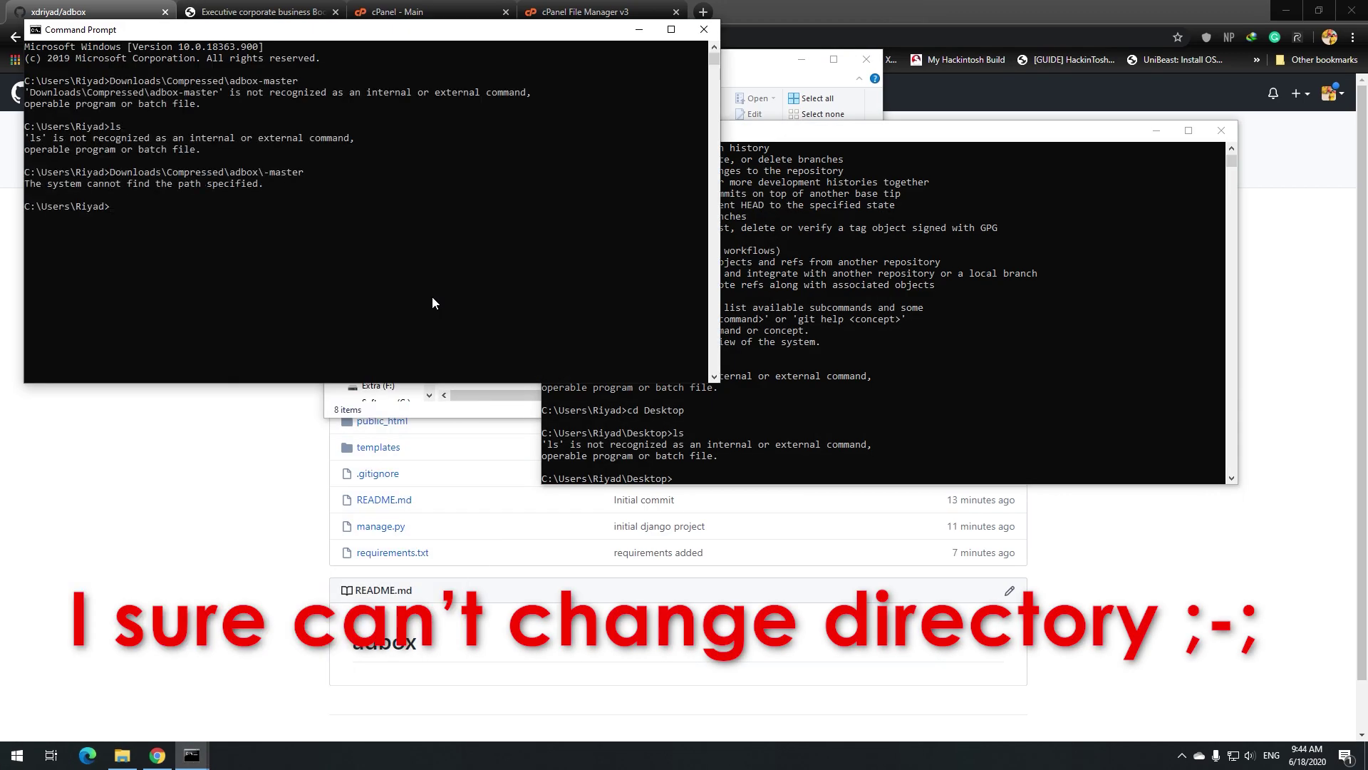
pyautogui.click(703, 29)
# Open a Command Prompt in adbox-master with cmd in the address bar and list its files
pyautogui.click(122, 756)
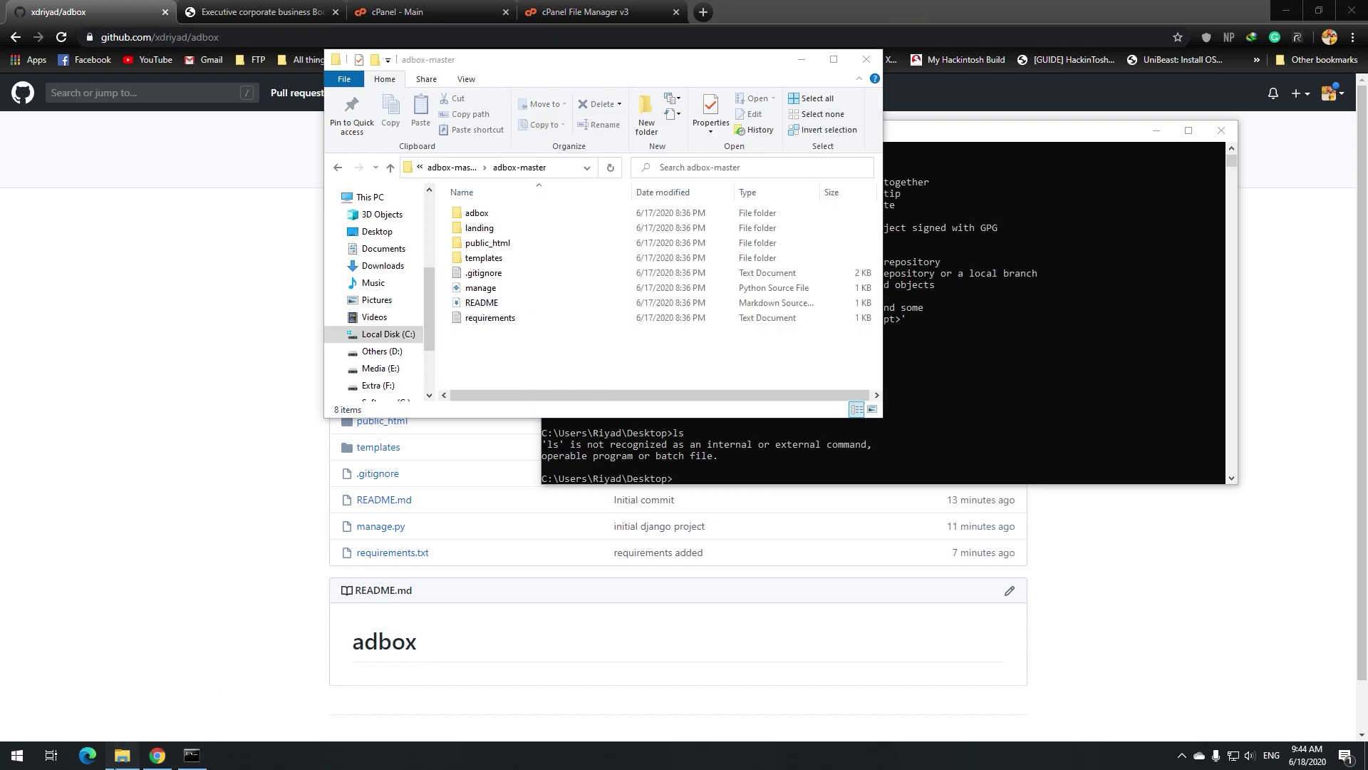
pyautogui.click(549, 164)
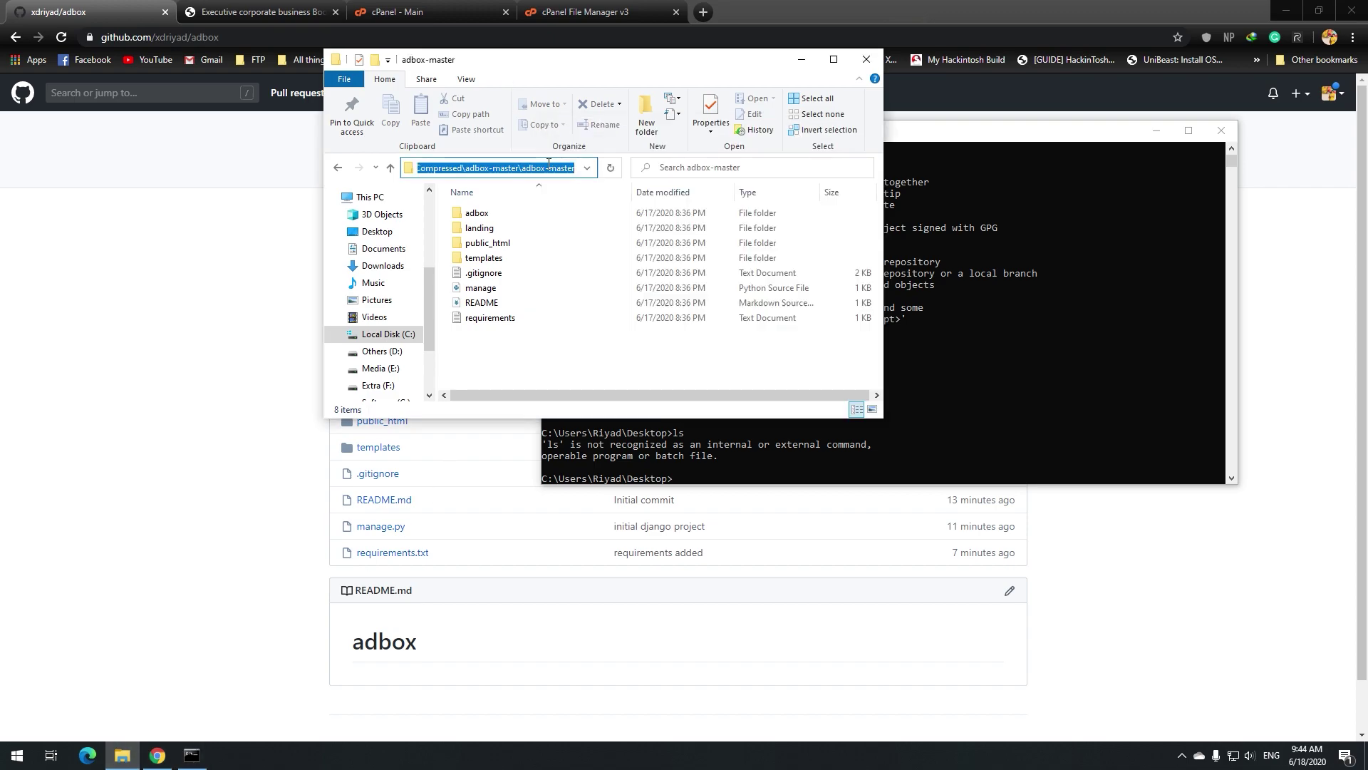
pyautogui.write('cmd')
pyautogui.press('Return')
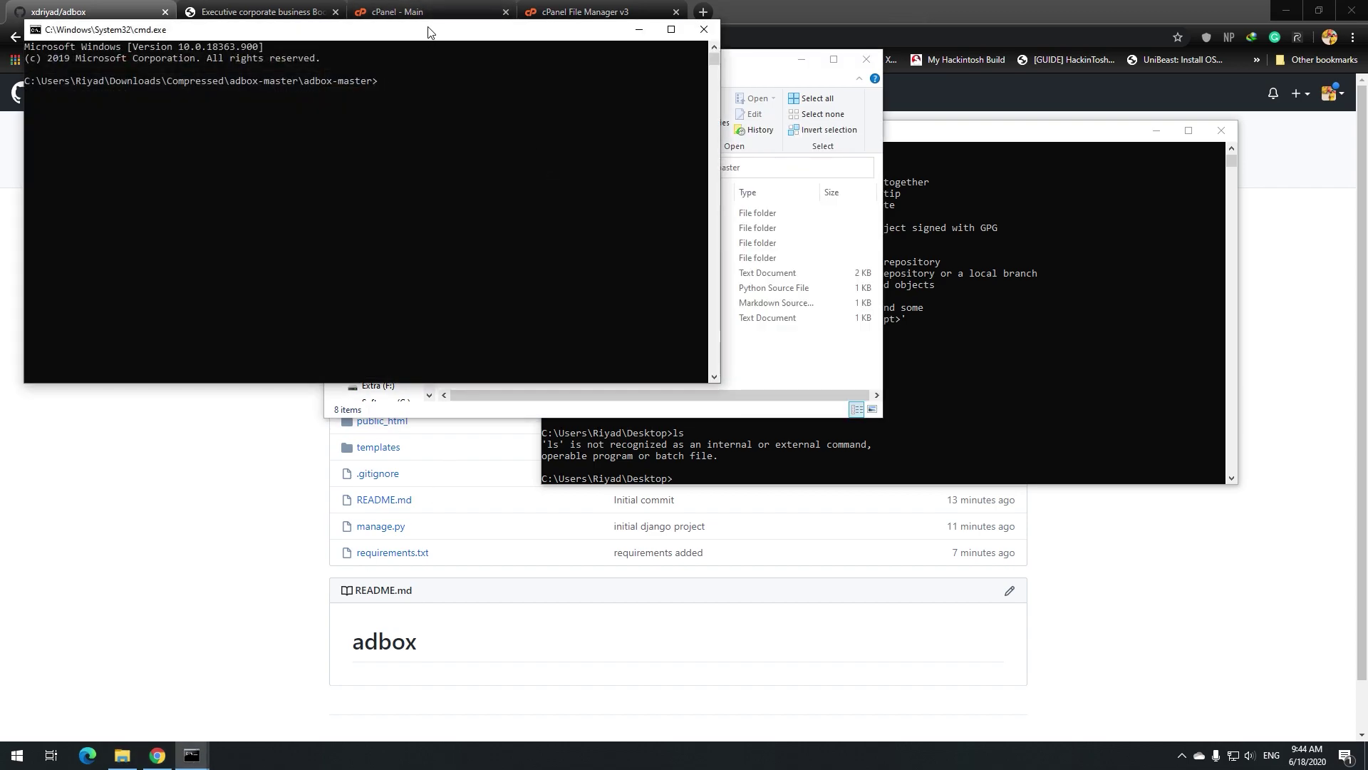
pyautogui.moveTo(429, 32); pyautogui.dragTo(977, 238)
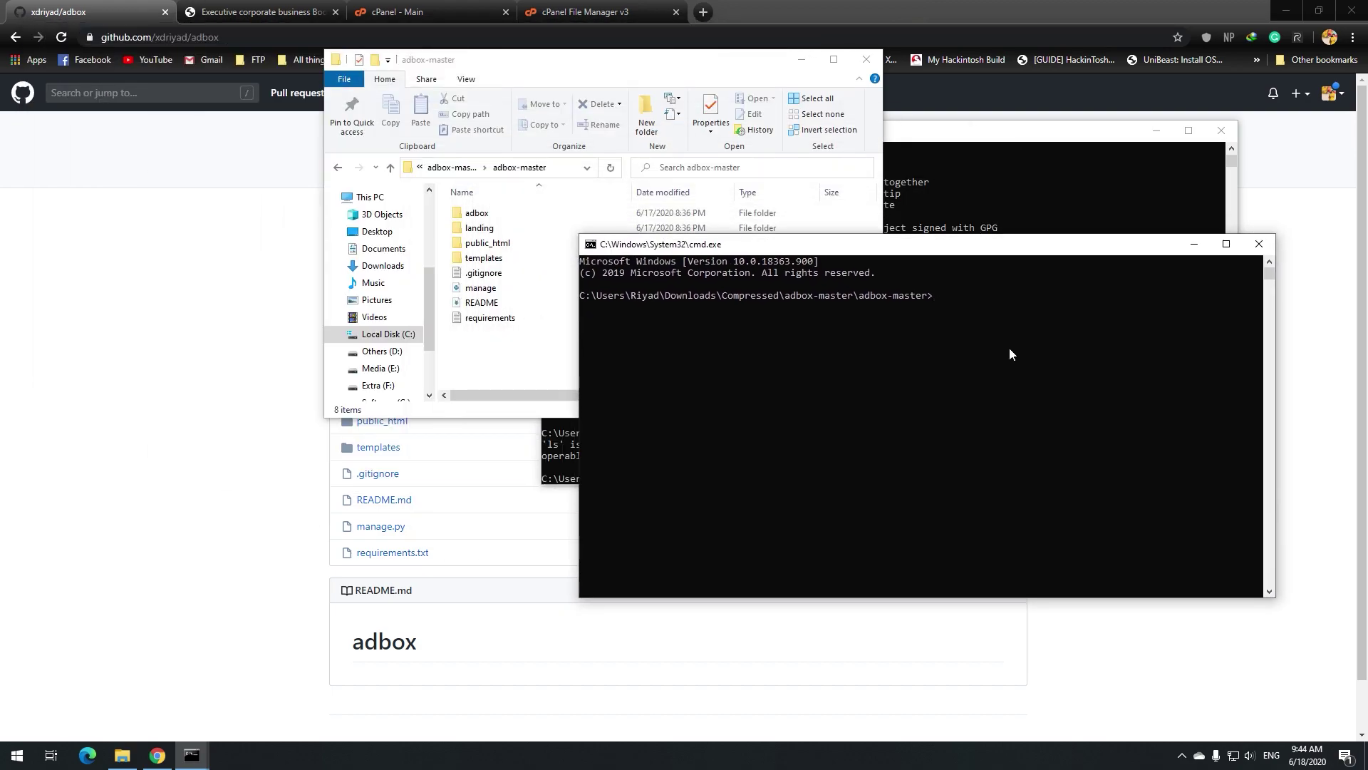
pyautogui.write('ls')
pyautogui.press('Return')
pyautogui.write('dir')
pyautogui.press('Return')
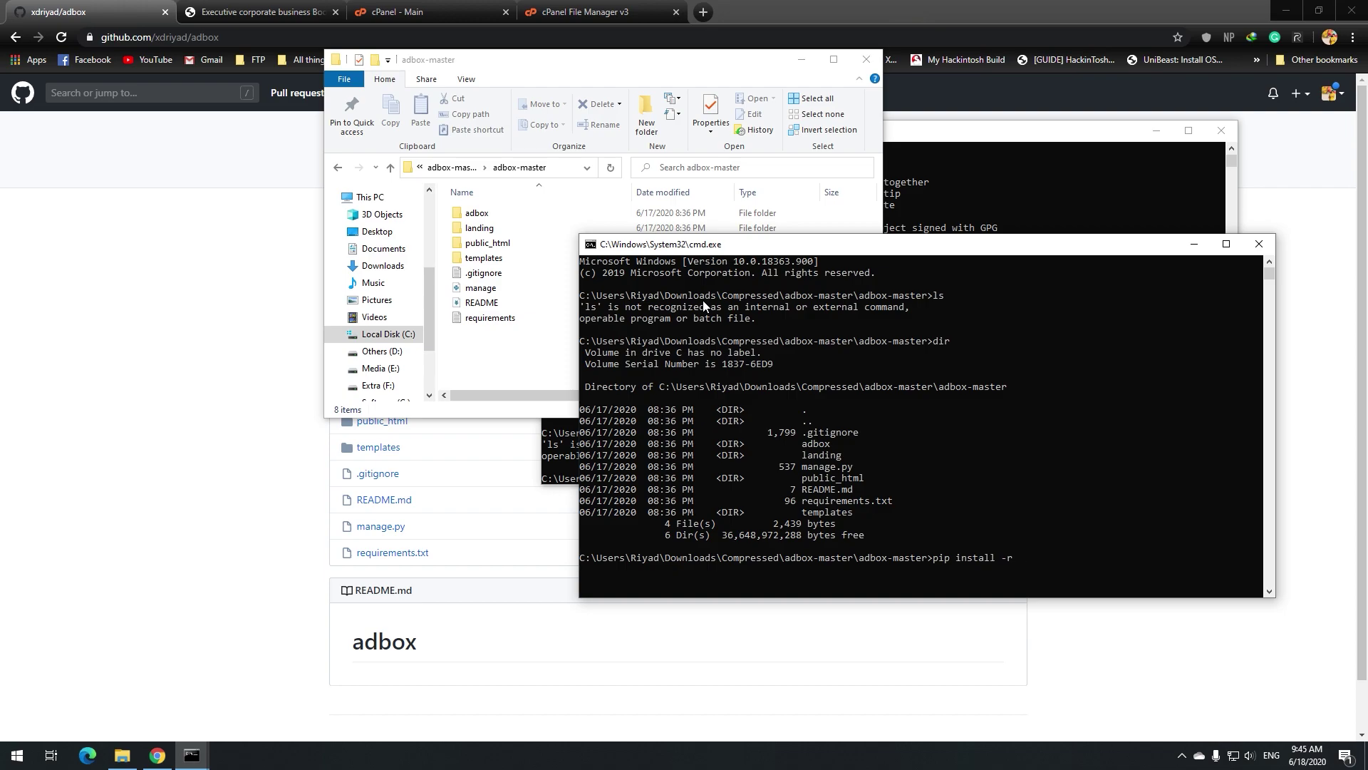
# Install the project packages with pip install -r requirements.txt
pyautogui.write('README.md')
pyautogui.press('Tab')
pyautogui.press('Return')
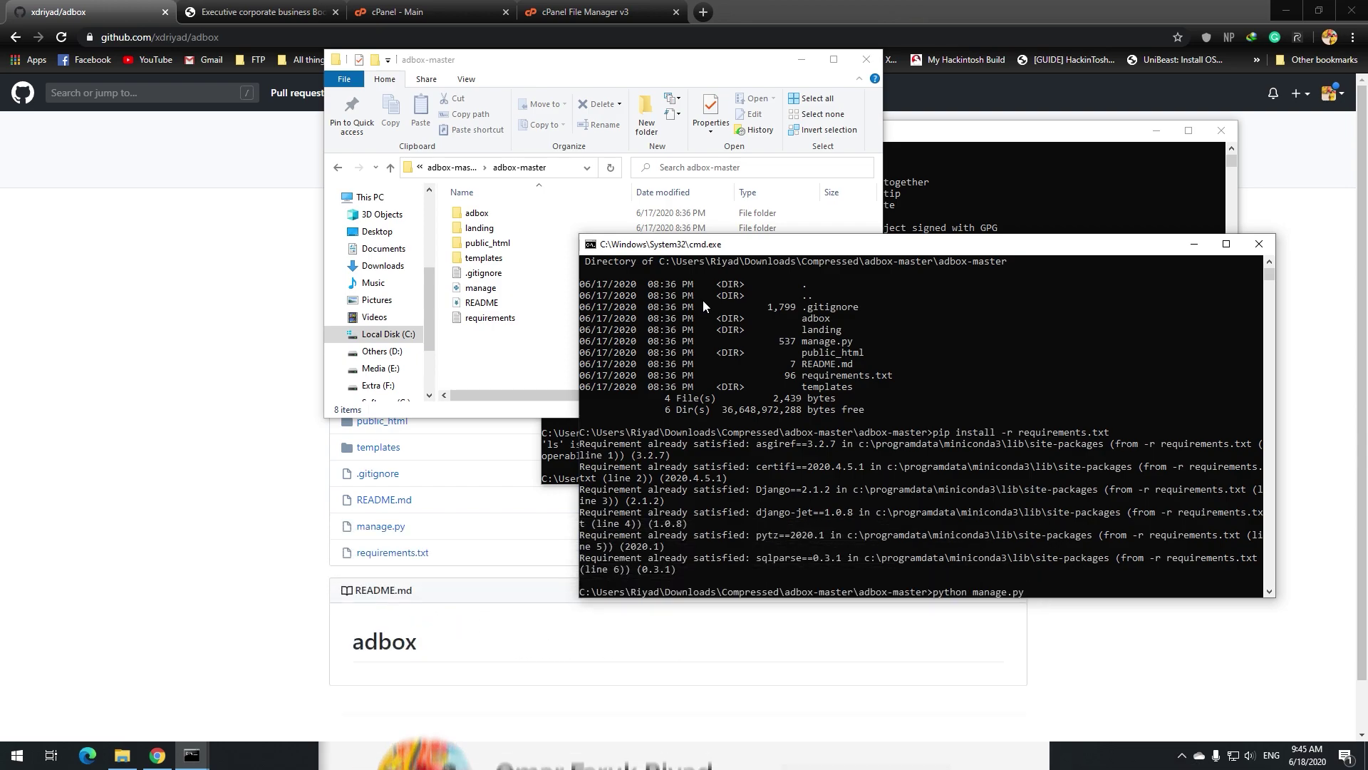
# Run python manage.py makemigrations, then migrate to create db.sqlite3
pyautogui.write('makemigrations')
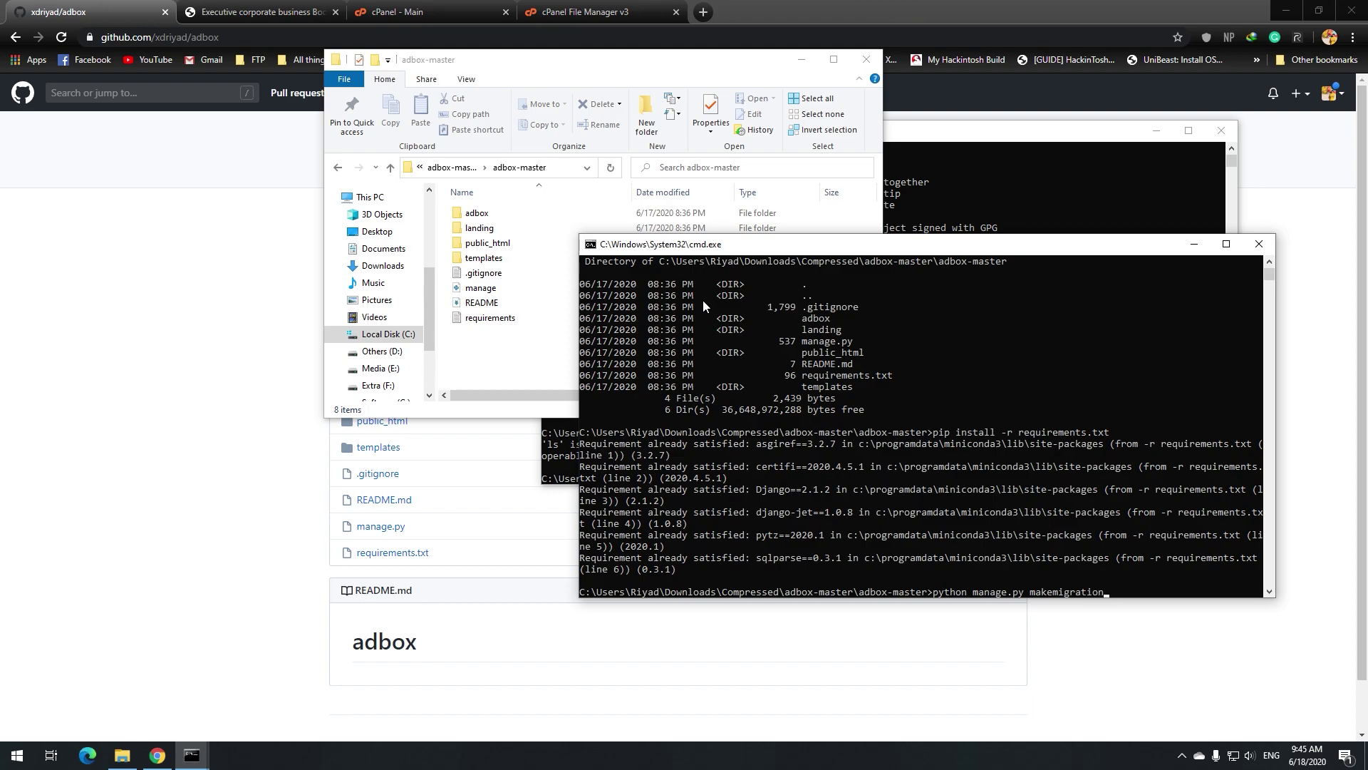
pyautogui.press('Return')
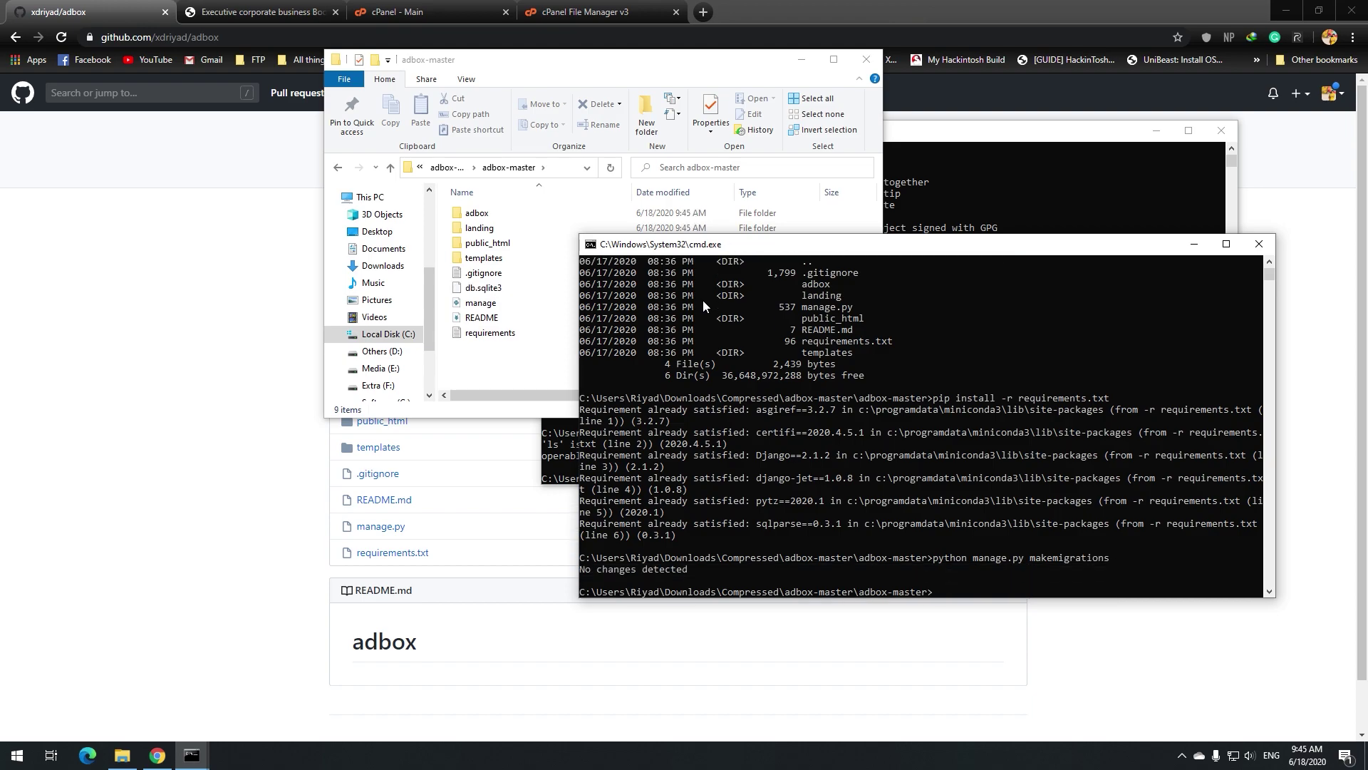
pyautogui.press('Up')
pyautogui.press('BackSpace')
pyautogui.press('BackSpace')
pyautogui.press('BackSpace')
pyautogui.press('BackSpace')
pyautogui.press('BackSpace')
pyautogui.press('BackSpace')
pyautogui.press('BackSpace')
pyautogui.write('igrate')
pyautogui.press('Return')
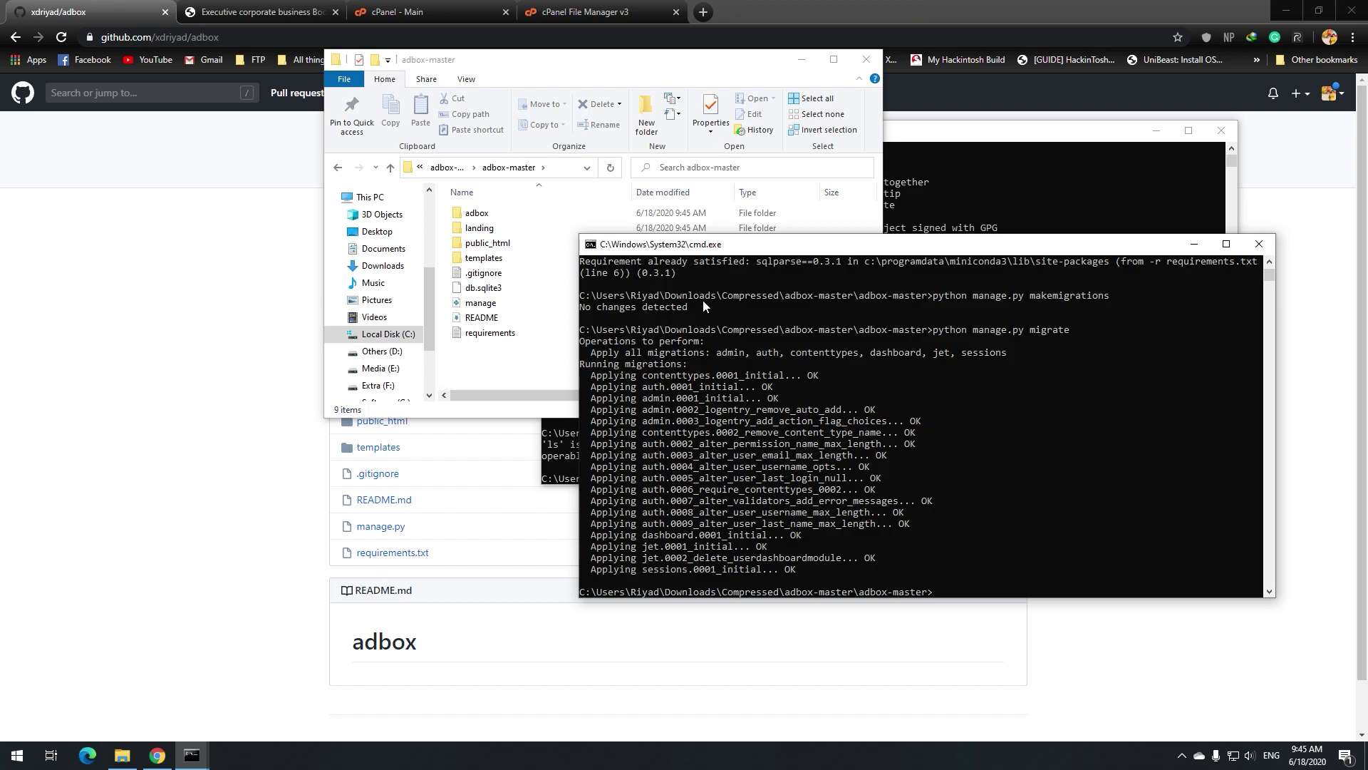
pyautogui.press('Up')
pyautogui.write('er')
pyautogui.press('Return')
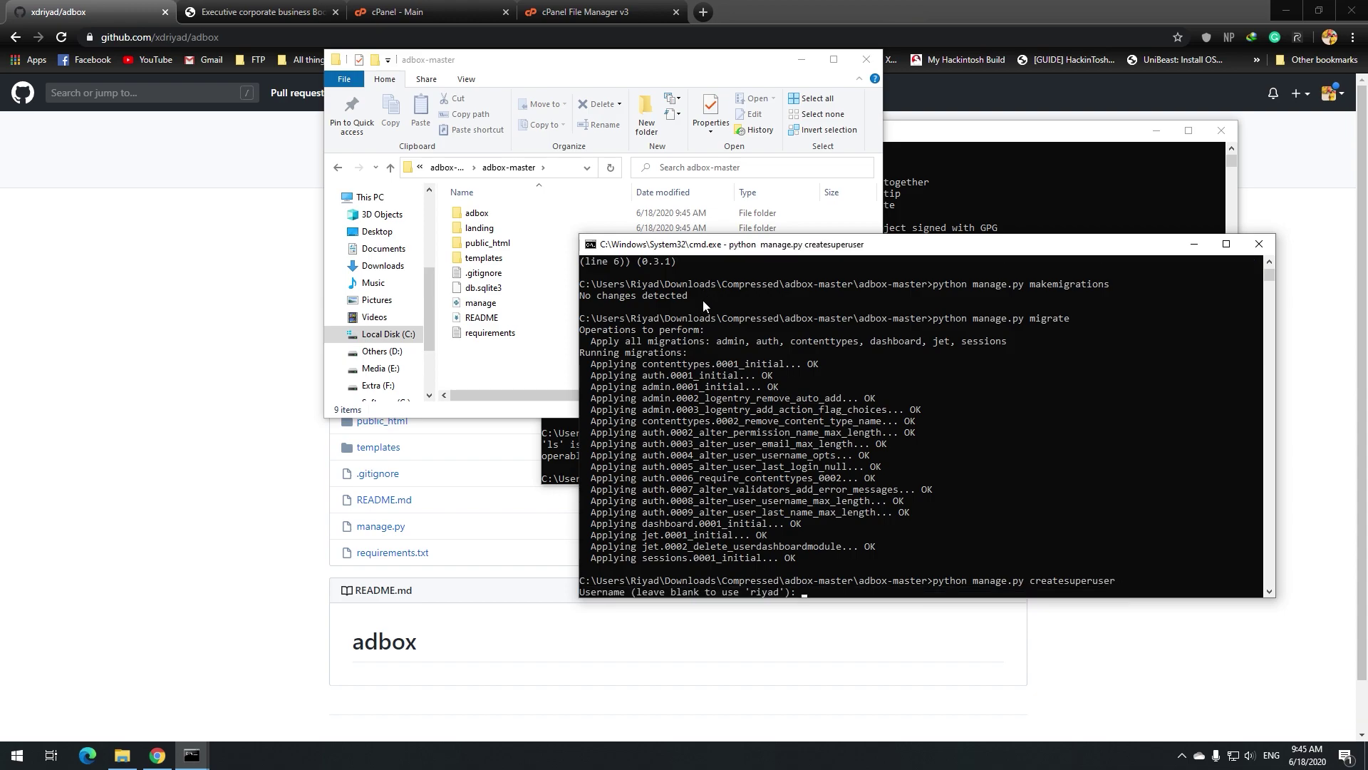
pyautogui.press('Return')
pyautogui.press('Return')
pyautogui.press('Return')
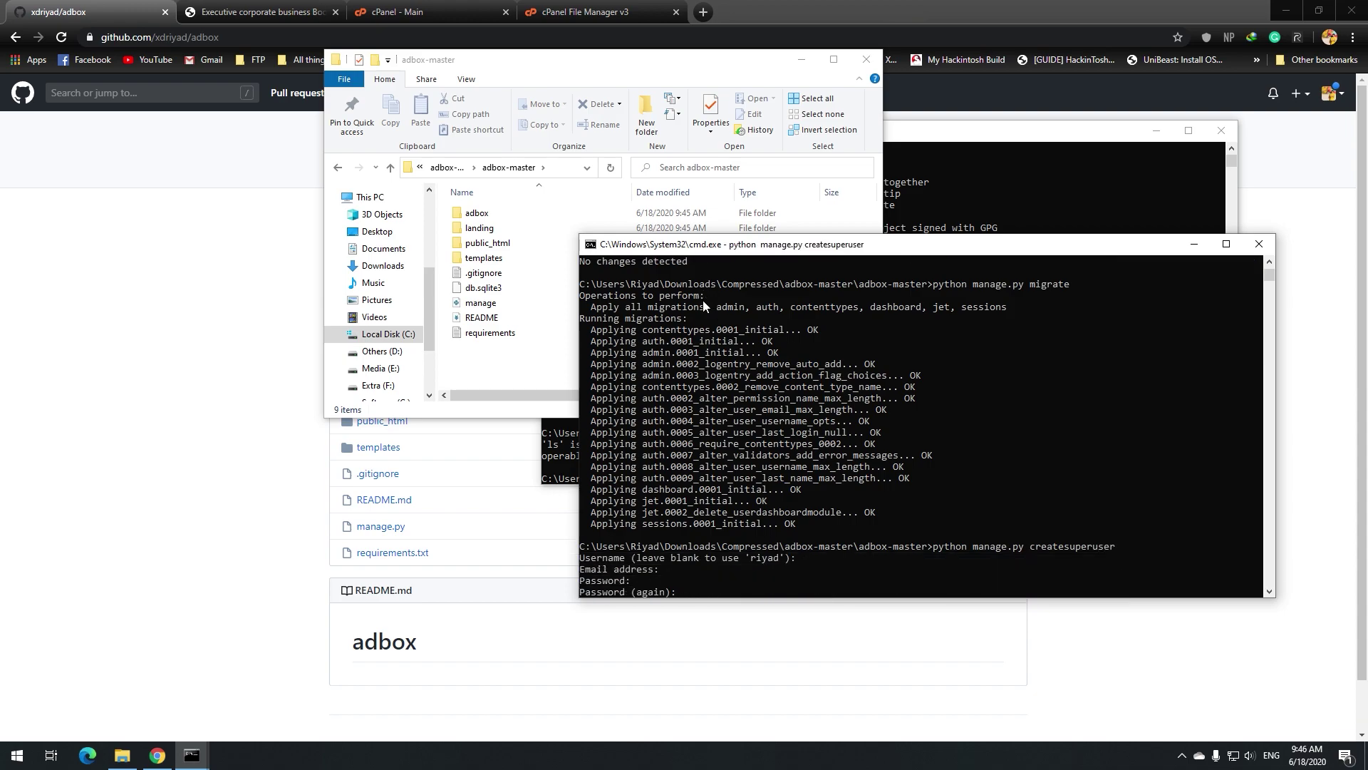
pyautogui.press('Return')
pyautogui.write('n')
pyautogui.press('Return')
pyautogui.press('Return')
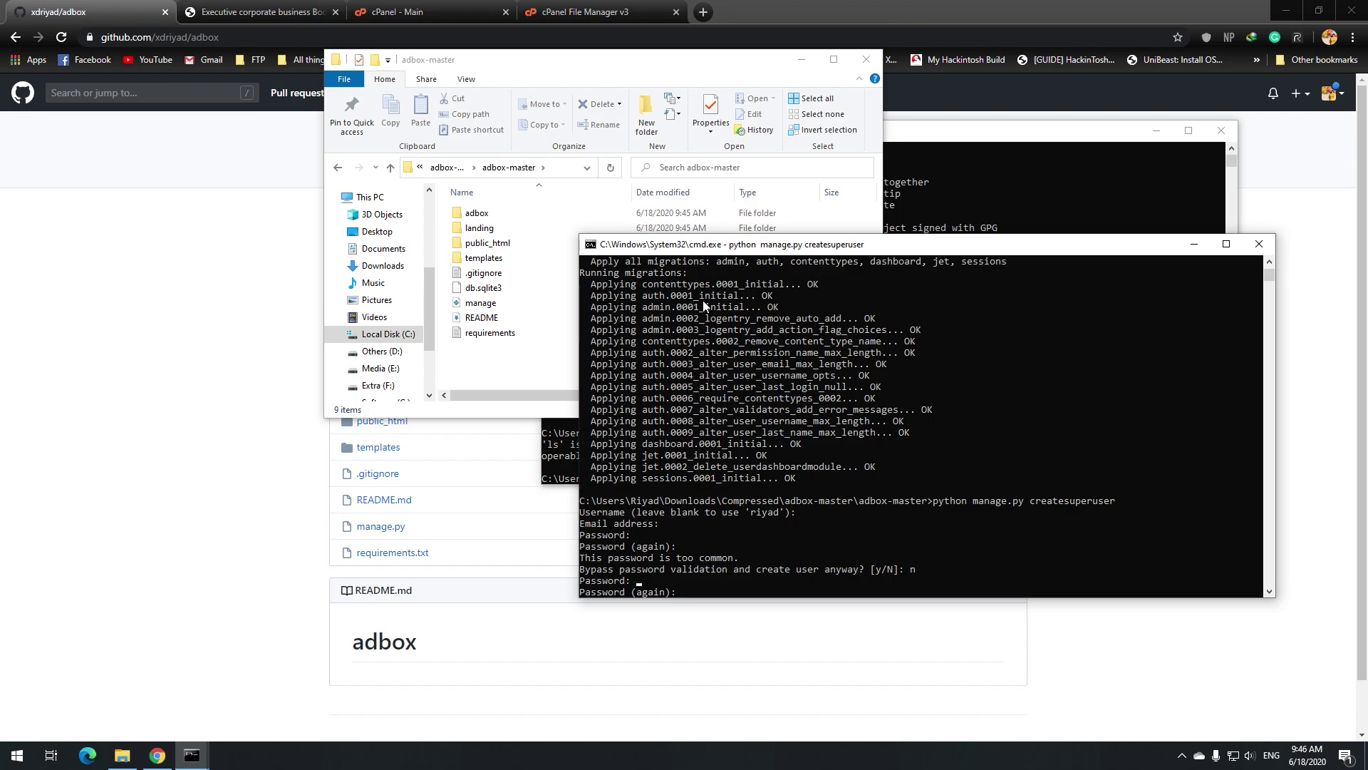
pyautogui.press('Return')
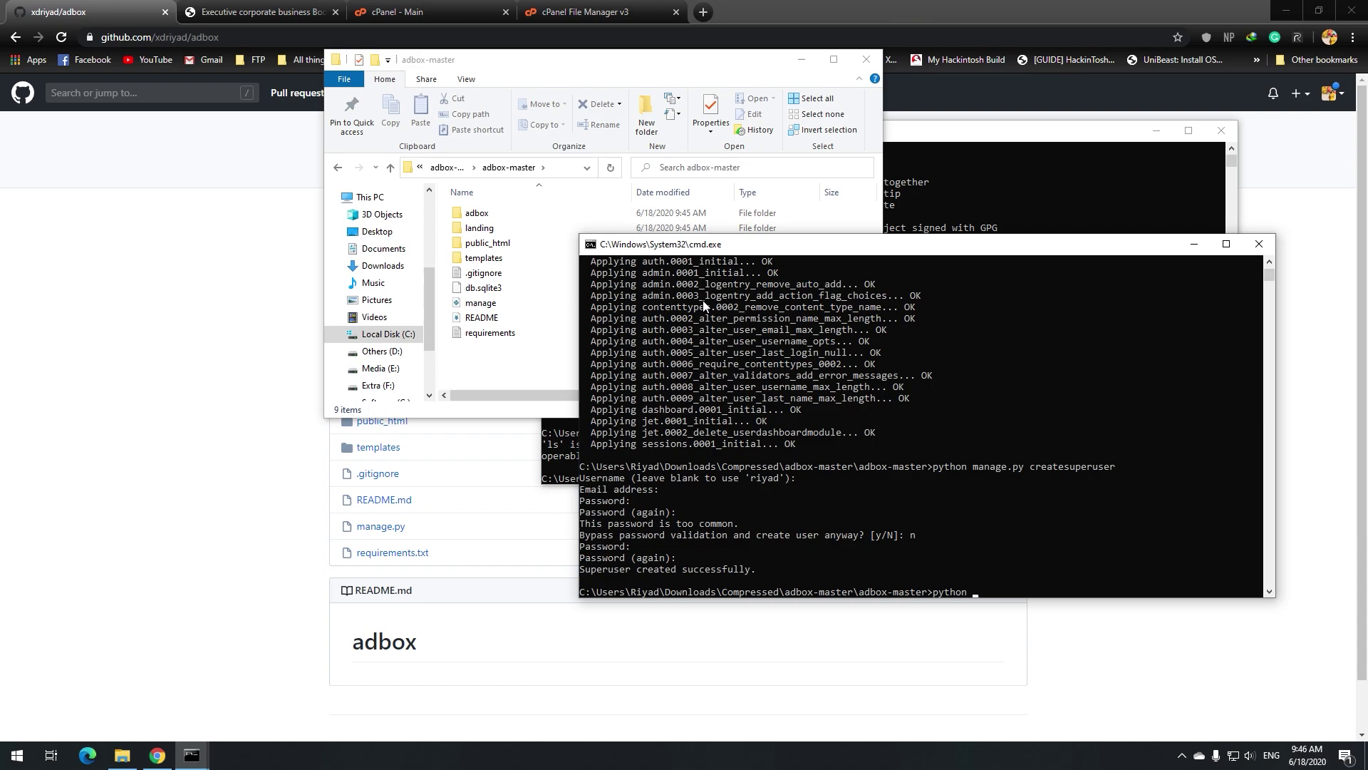
pyautogui.write('manage.py runserver')
pyautogui.press('Return')
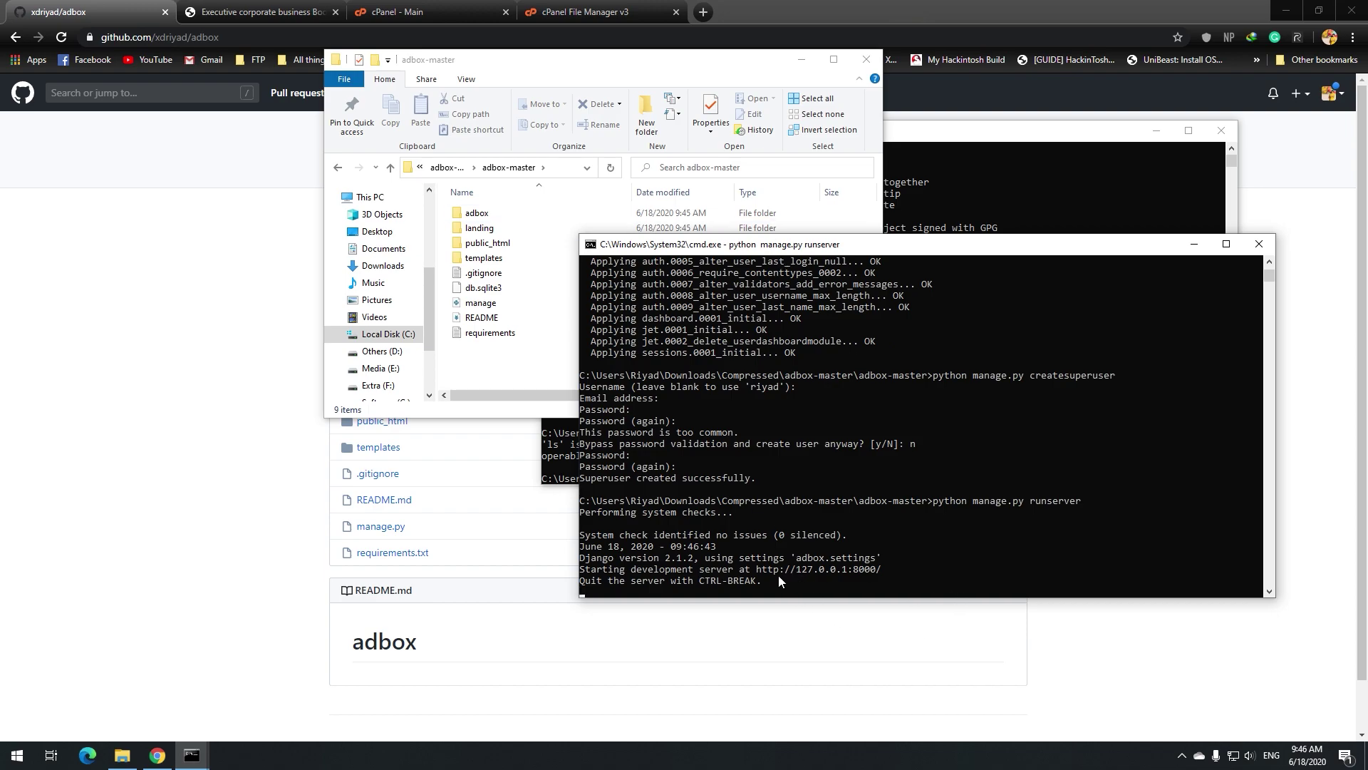
pyautogui.moveTo(745, 569); pyautogui.dragTo(878, 570)
pyautogui.rightClick(881, 574)
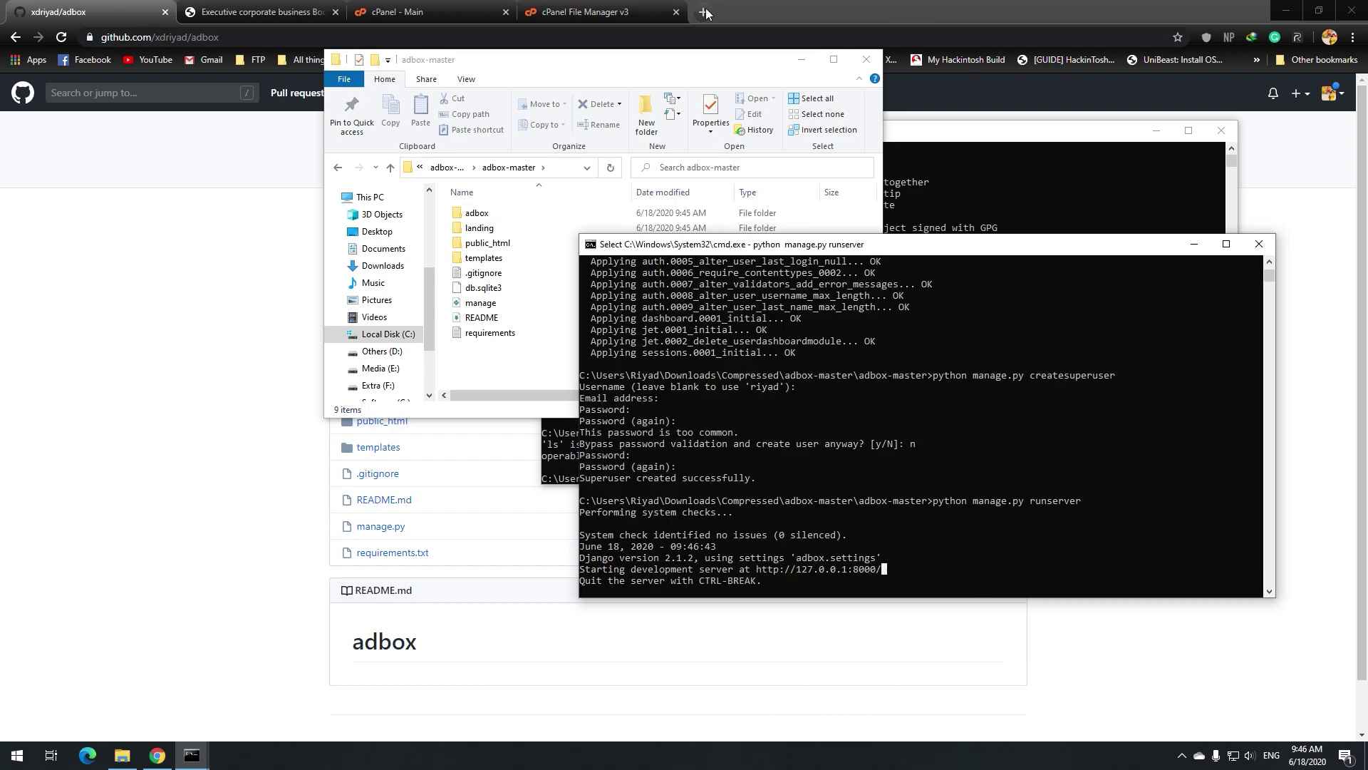
pyautogui.click(703, 12)
pyautogui.write('127.0.0.1:8000')
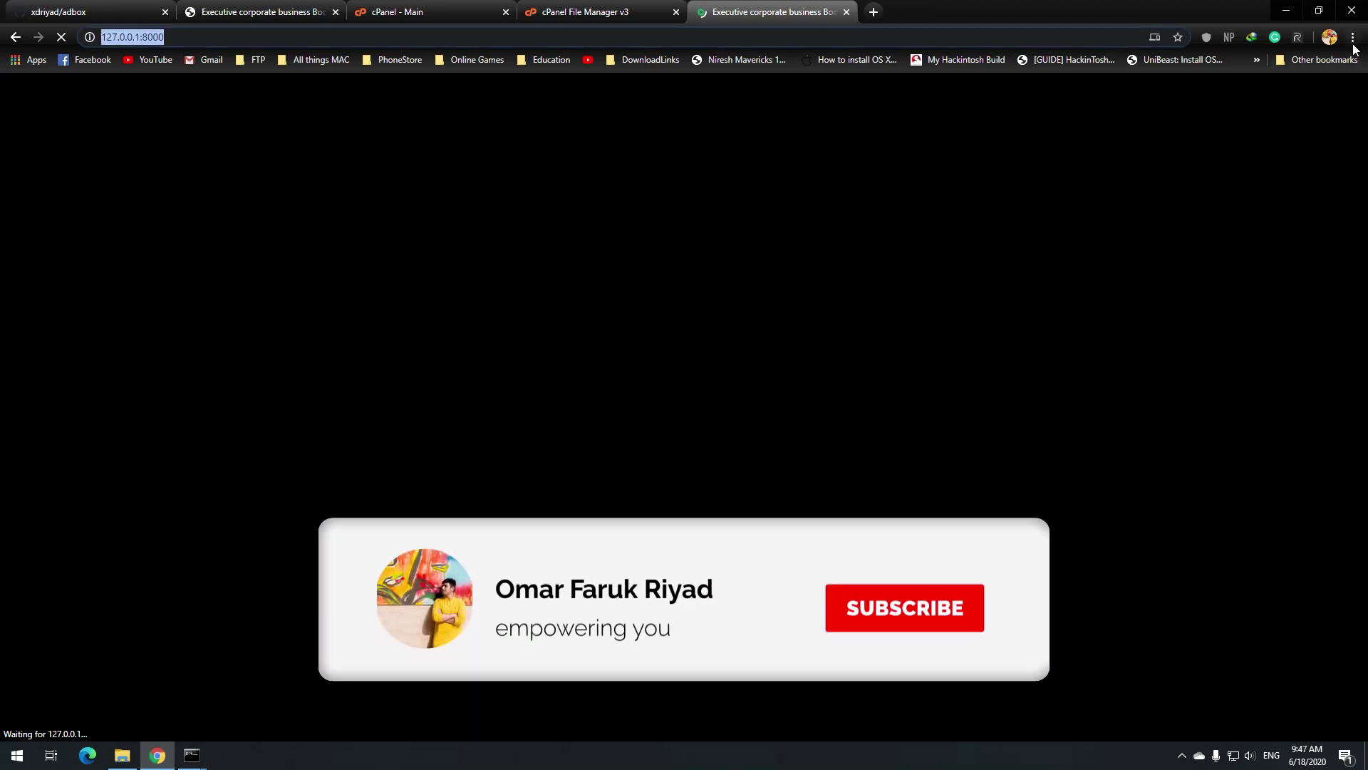
pyautogui.click(1353, 37)
pyautogui.click(1200, 93)
pyautogui.write('http://127.0.0.1:8000/')
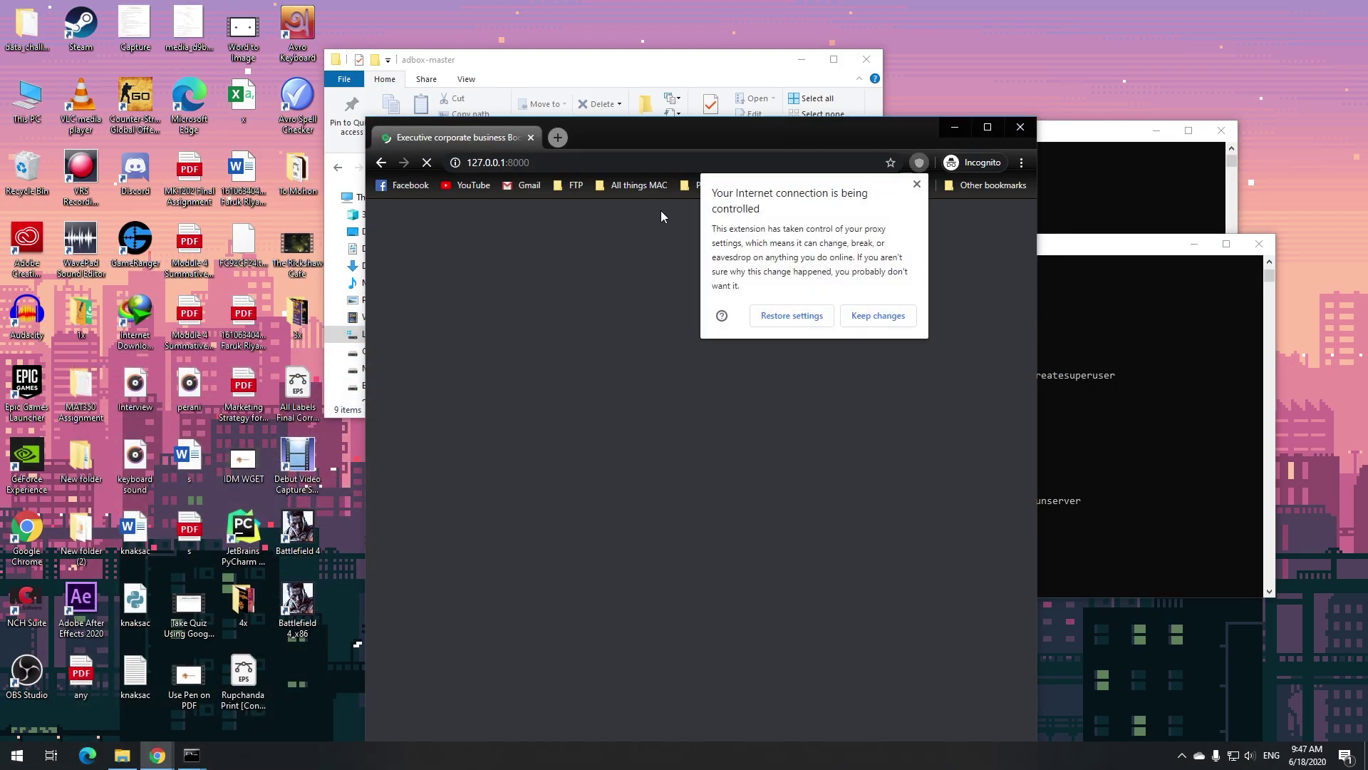
# Dismiss the proxy extension warning and move the incognito window aside
pyautogui.click(917, 185)
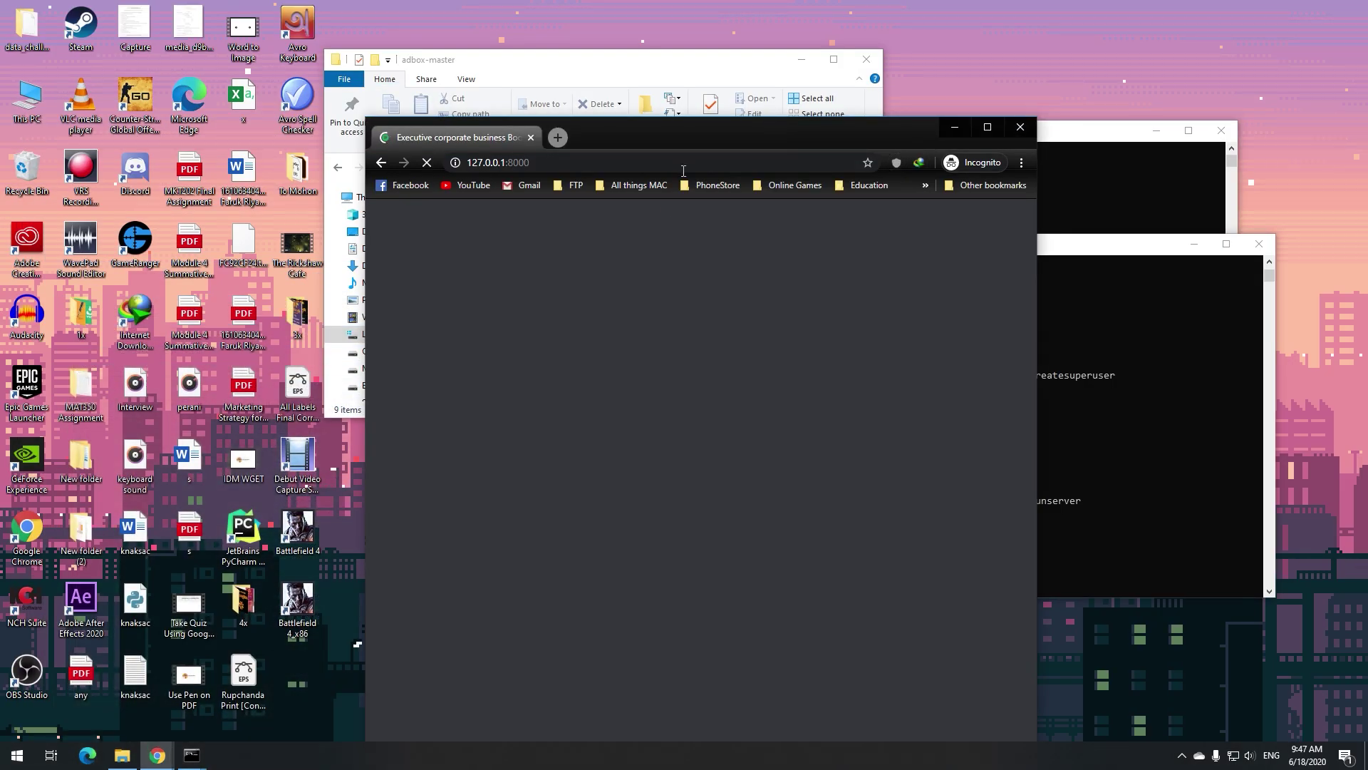
pyautogui.moveTo(693, 136); pyautogui.dragTo(793, 28)
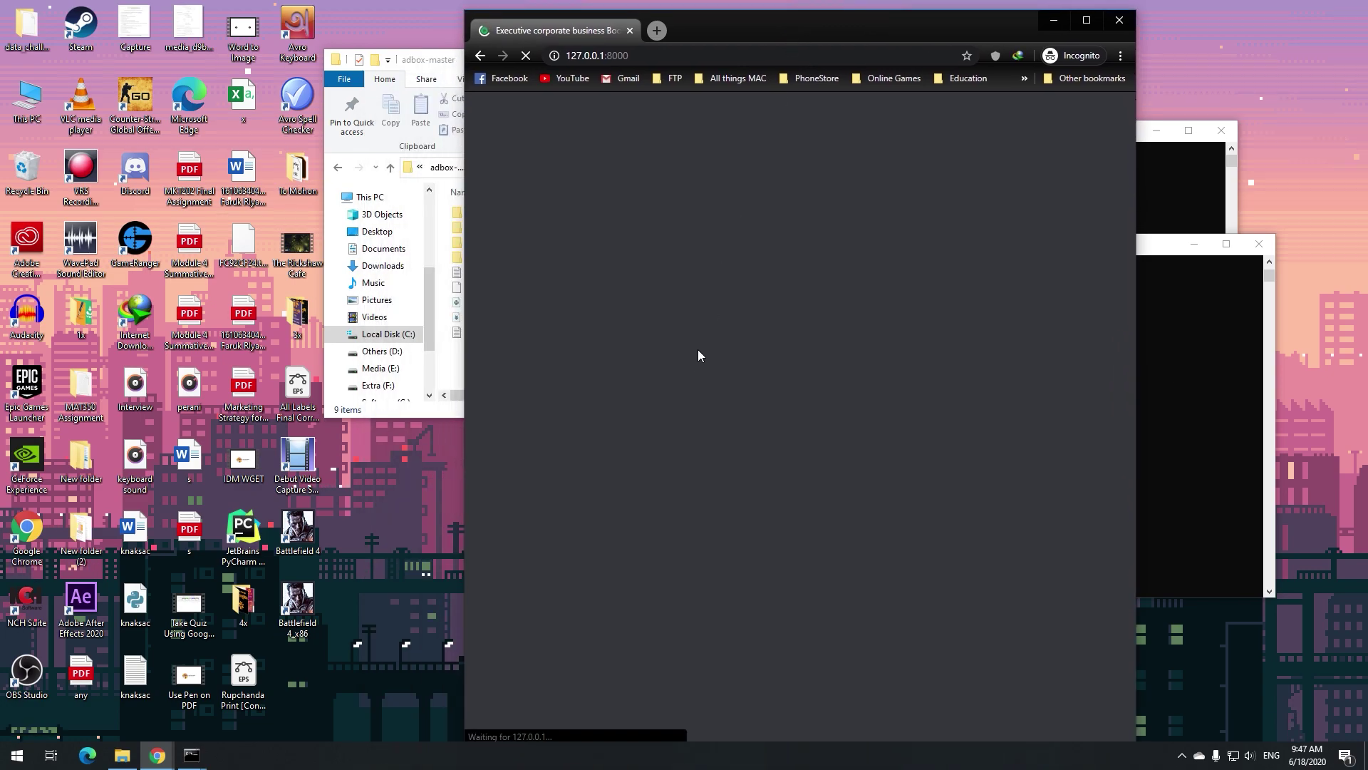
pyautogui.click(456, 302)
# Try archiving the adbox-master folder as adbox-master.zip, then dismiss the file-in-use error
pyautogui.rightClick(492, 214)
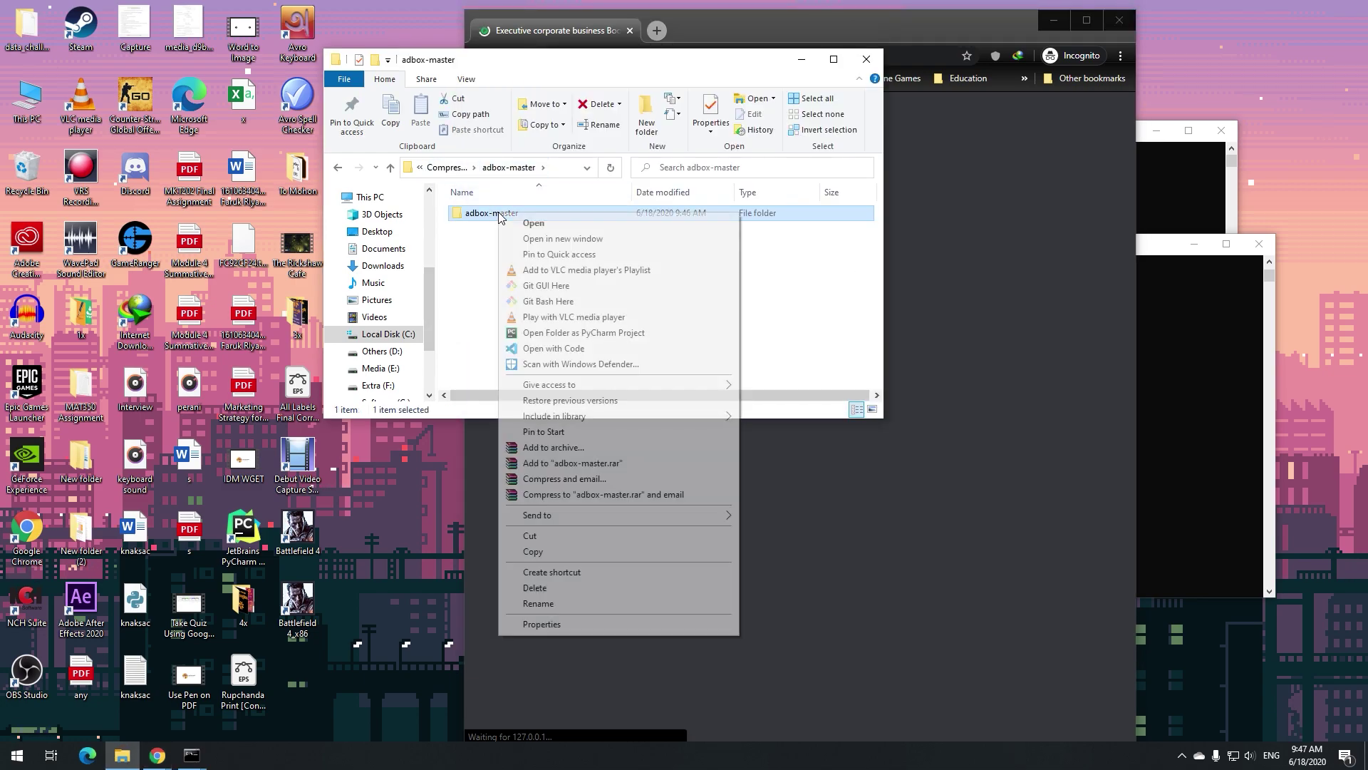
pyautogui.click(606, 448)
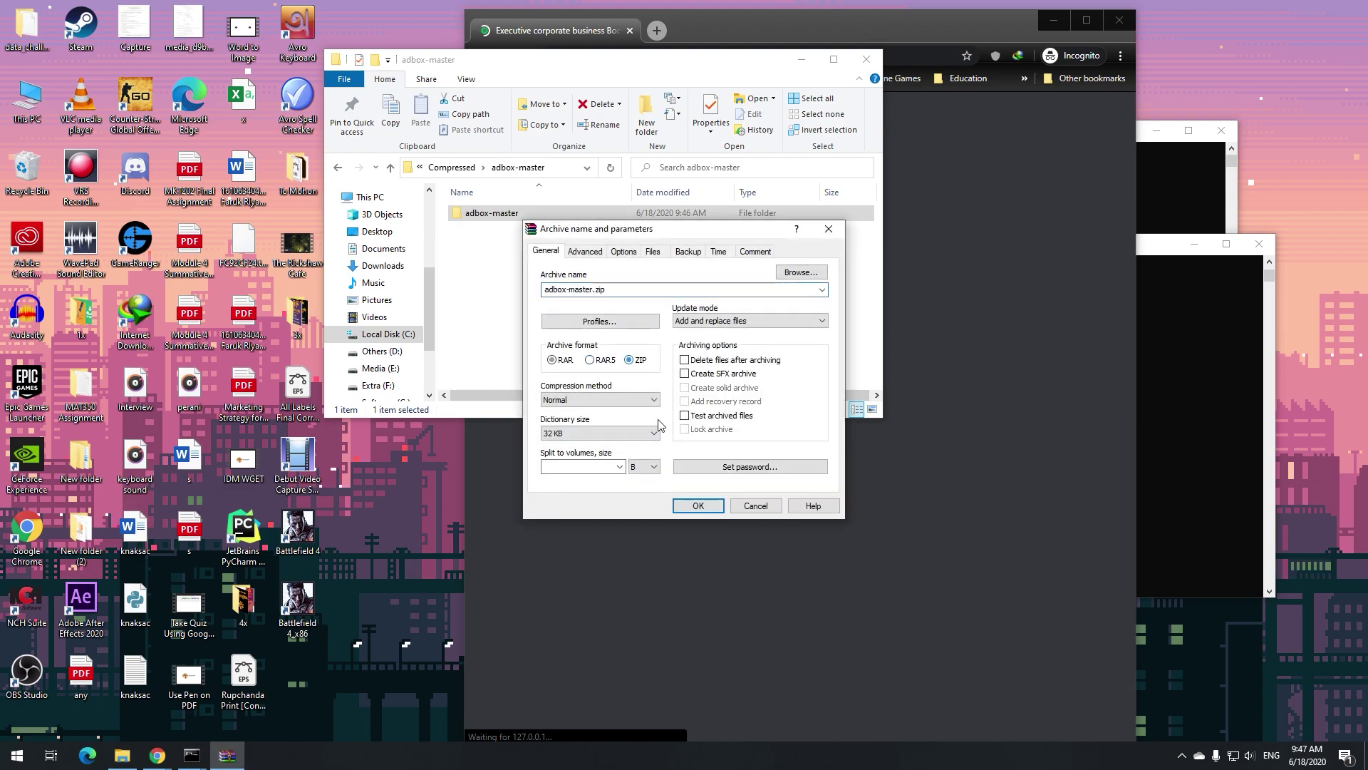
pyautogui.click(698, 505)
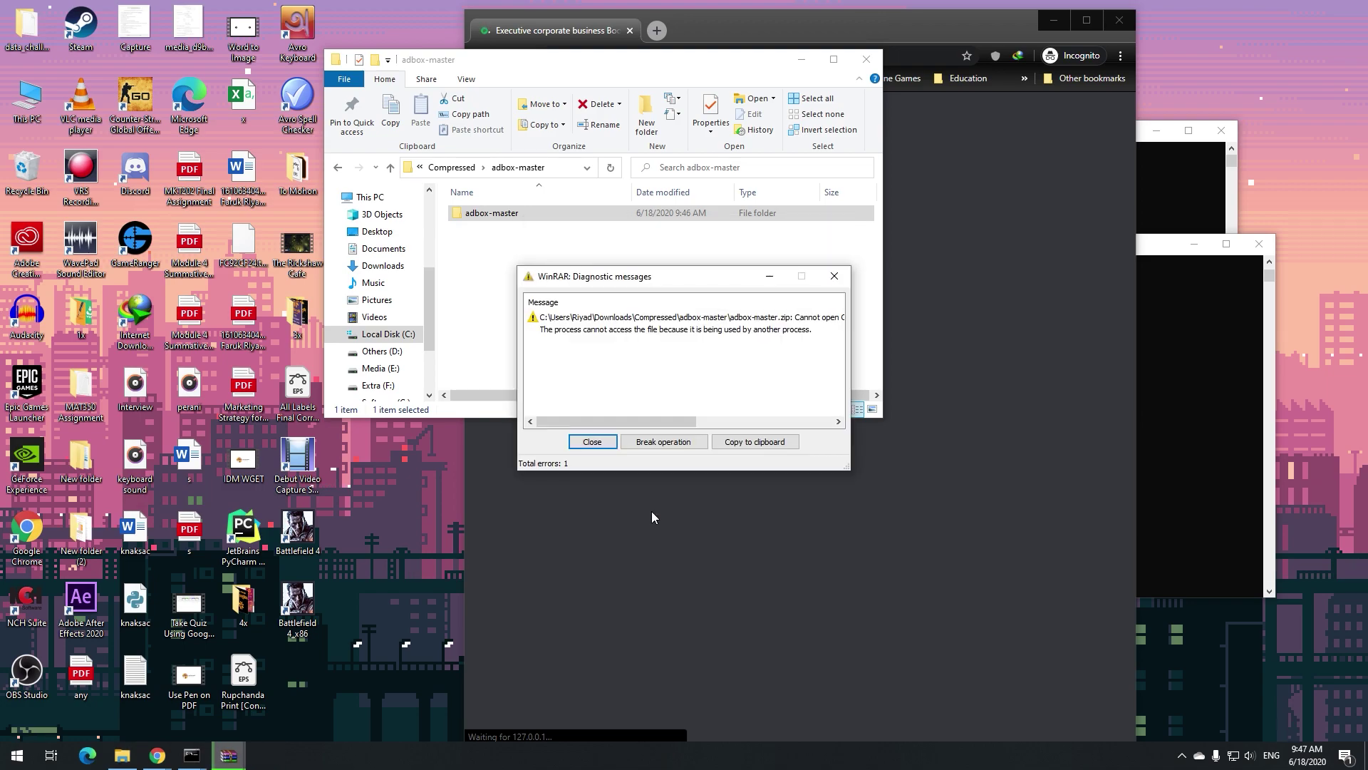
pyautogui.click(593, 442)
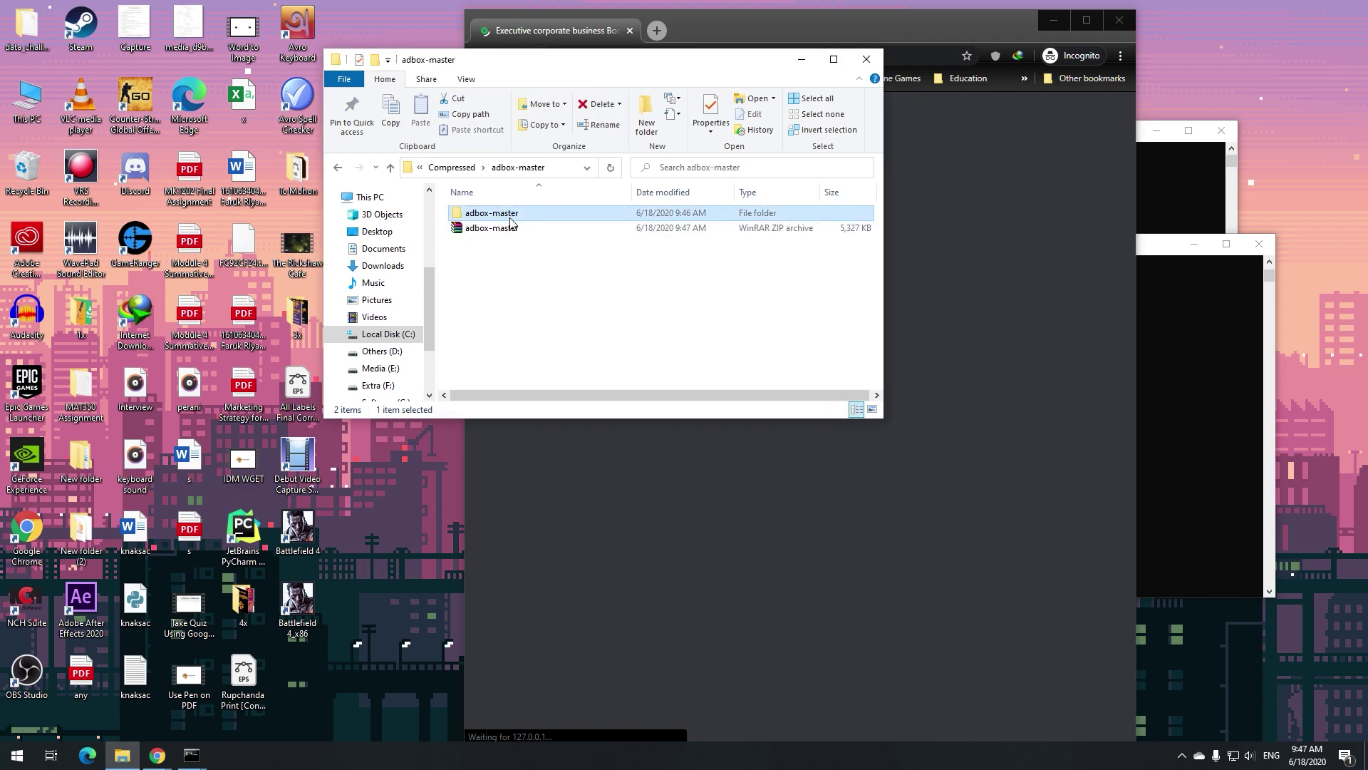
# Delete the adbox-master zip archive, leaving only the extracted folder
pyautogui.rightClick(511, 229)
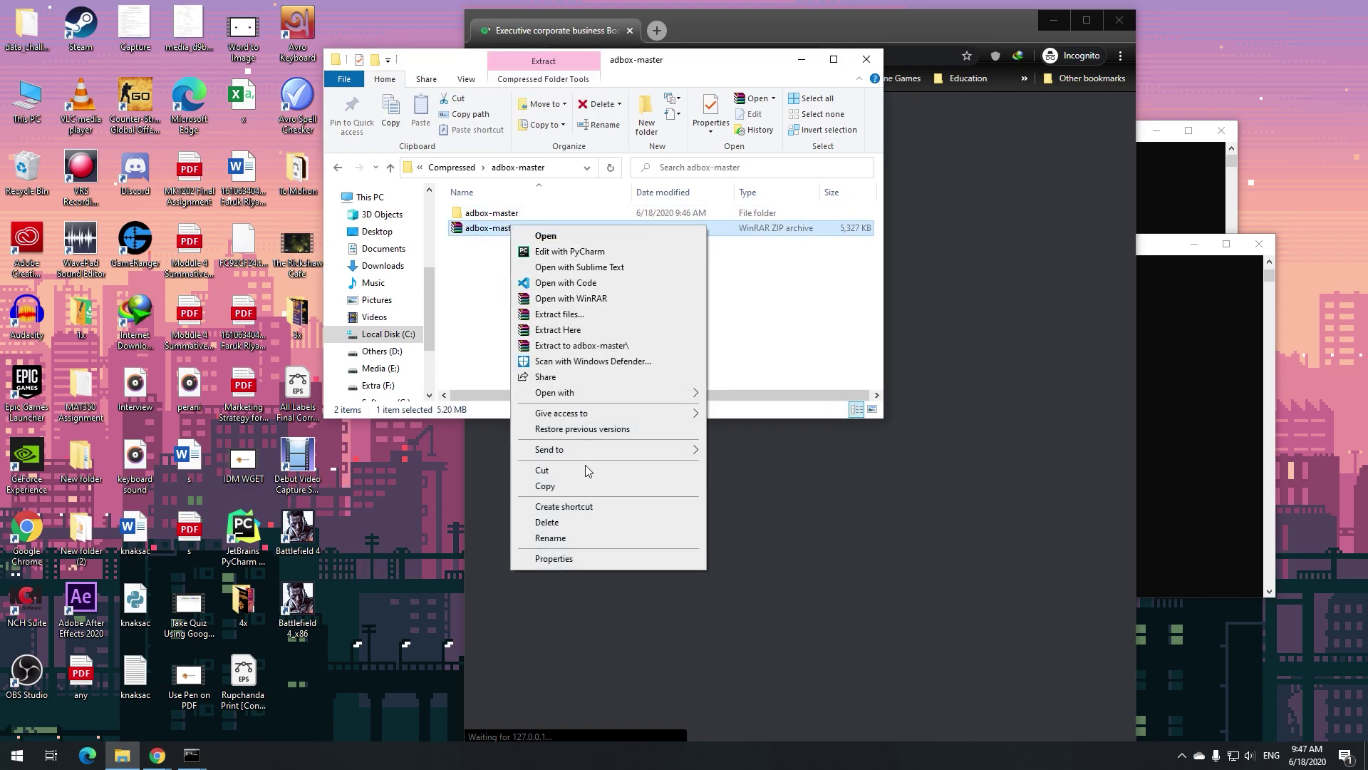
pyautogui.click(581, 522)
pyautogui.click(739, 435)
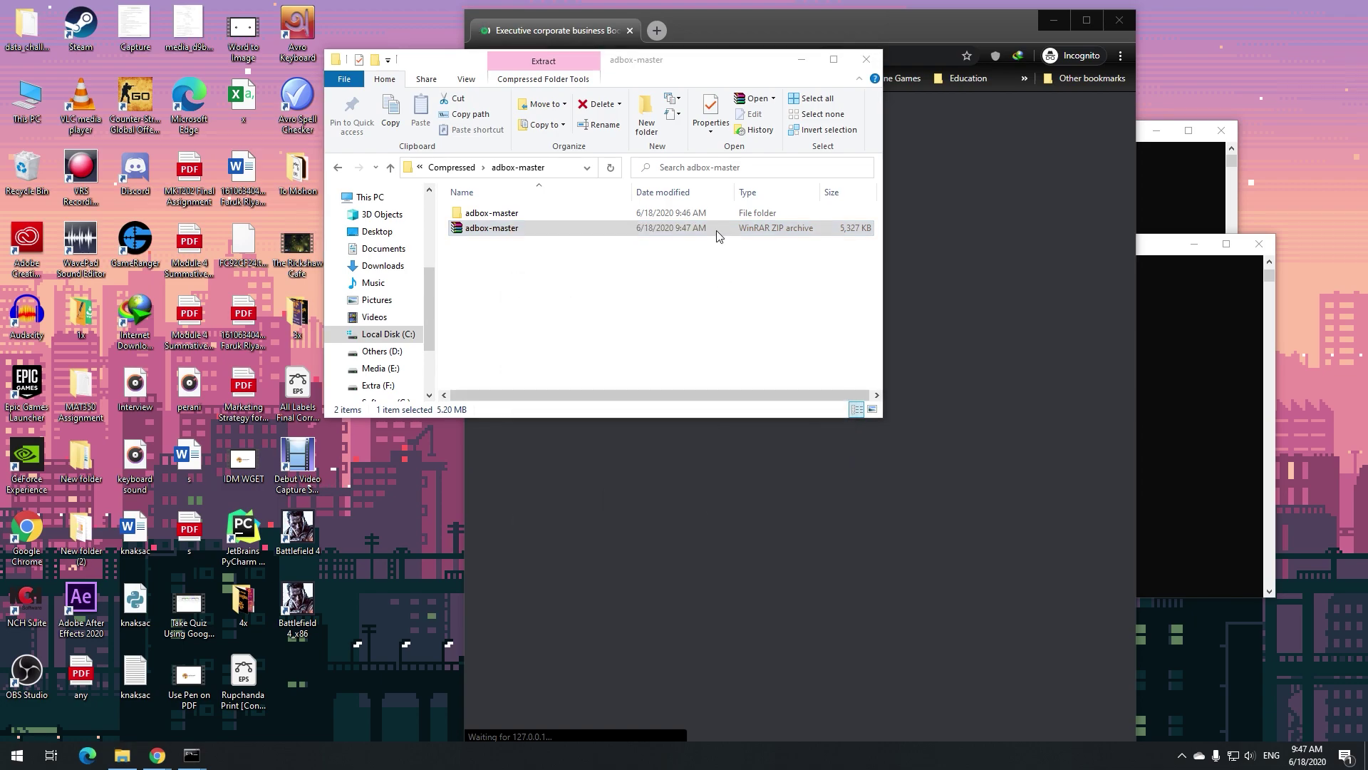
pyautogui.click(733, 32)
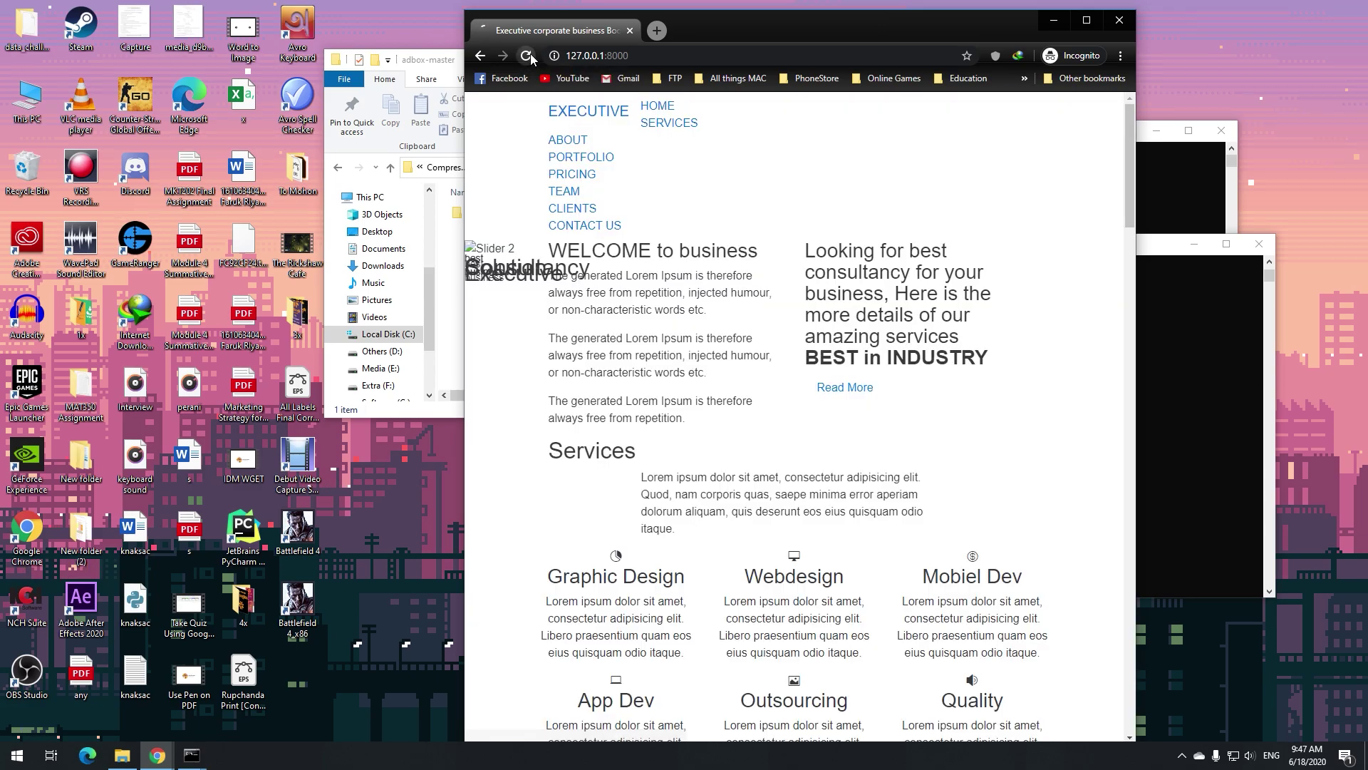
# Reload the 127.0.0.1:8000 site, scroll through its page, and close the incognito window
pyautogui.click(527, 55)
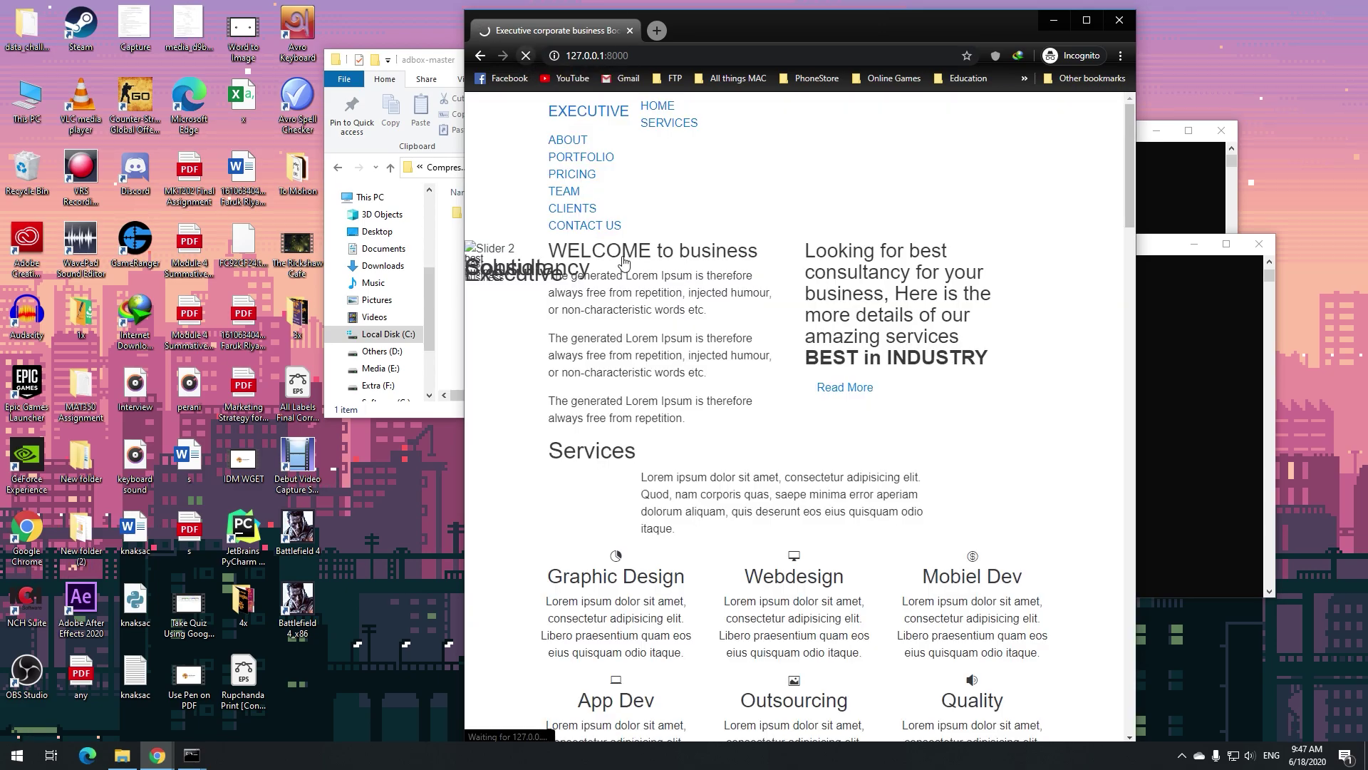
pyautogui.scroll(-15, 740, 470)
pyautogui.scroll(-6, 741, 468)
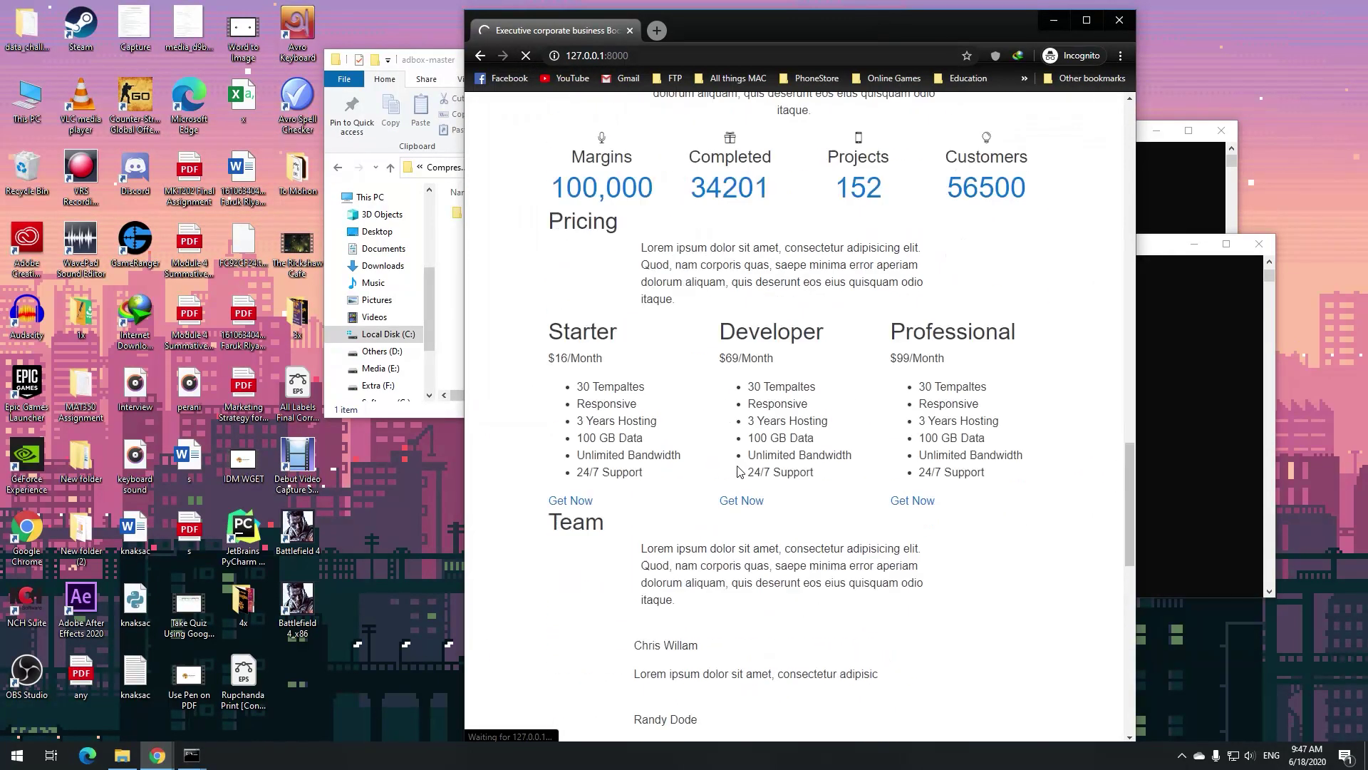
pyautogui.scroll(15, 740, 466)
pyautogui.scroll(6, 740, 466)
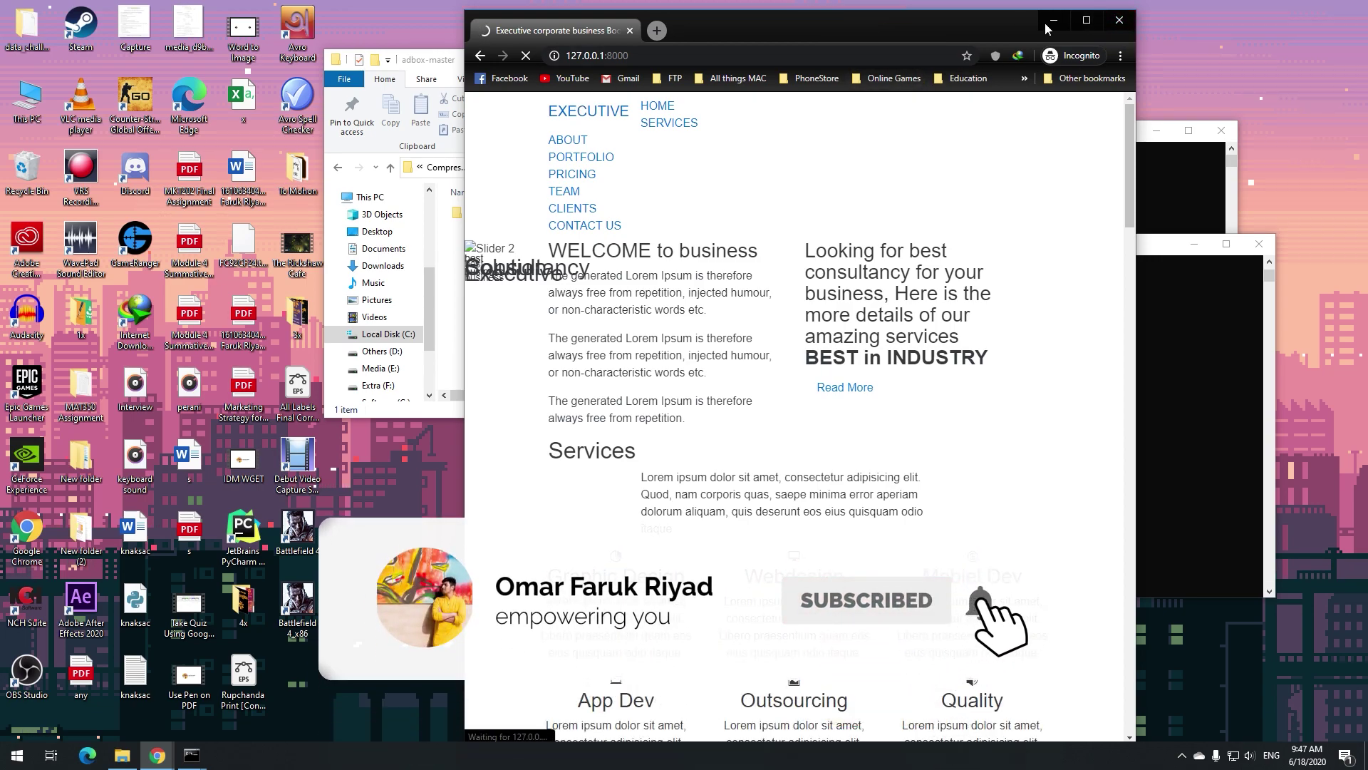
pyautogui.click(1127, 24)
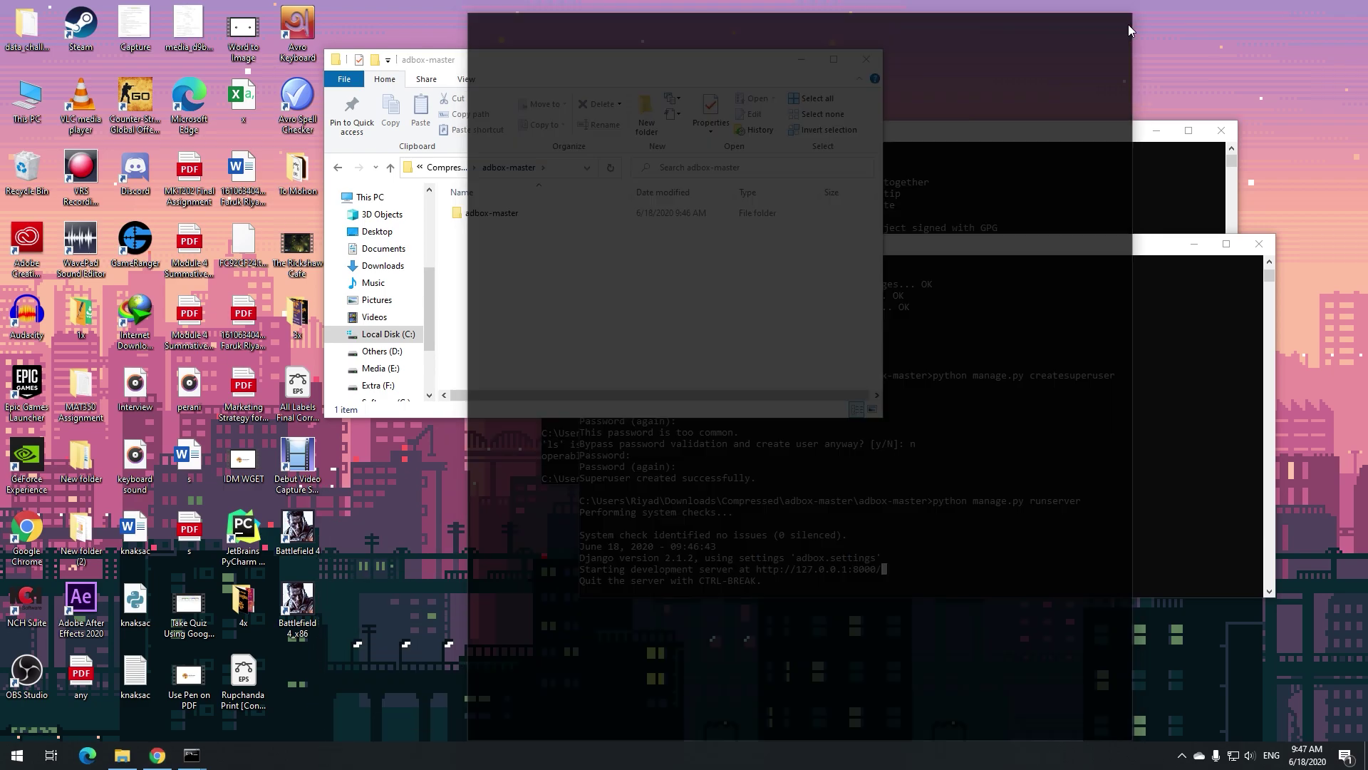
# Stop the running Django server in the terminal with Ctrl+C
pyautogui.click(945, 454)
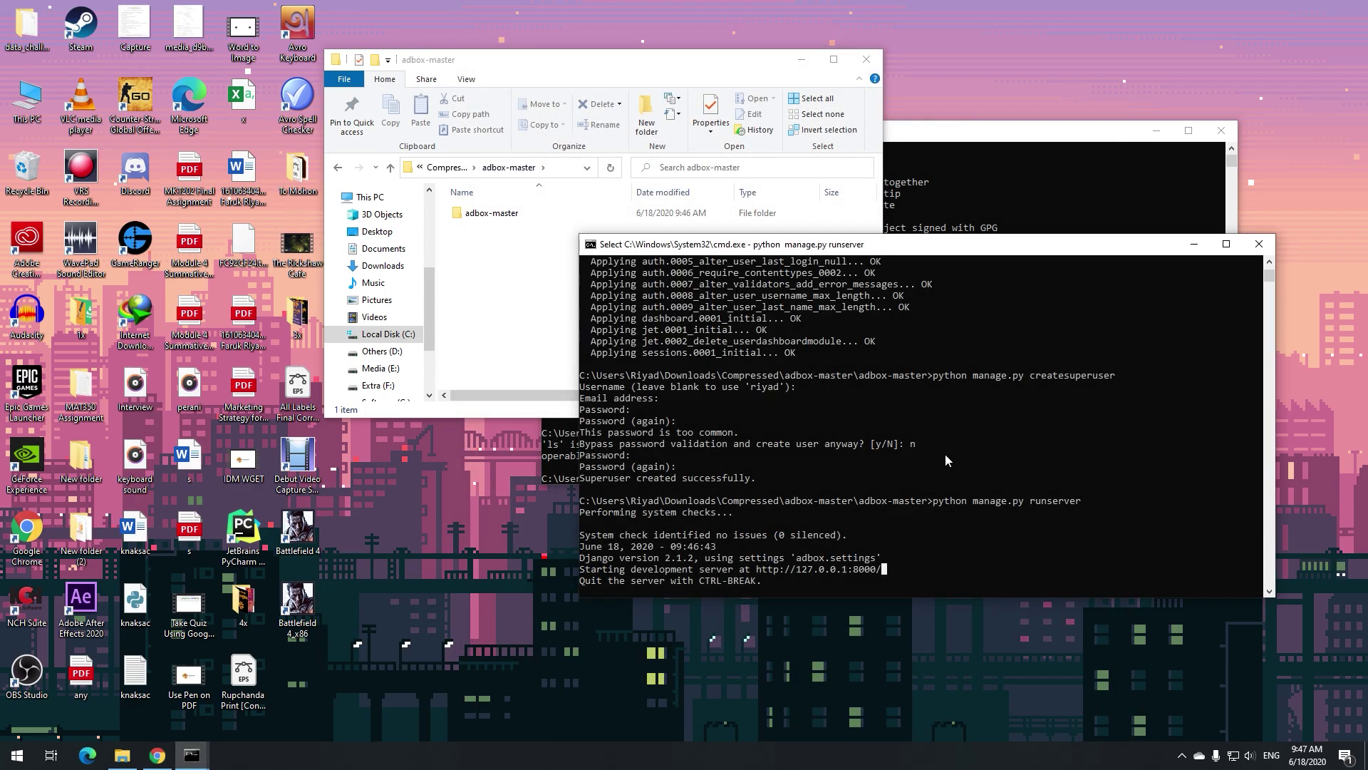
pyautogui.press('Escape')
pyautogui.hotkey('ctrl', 'c')
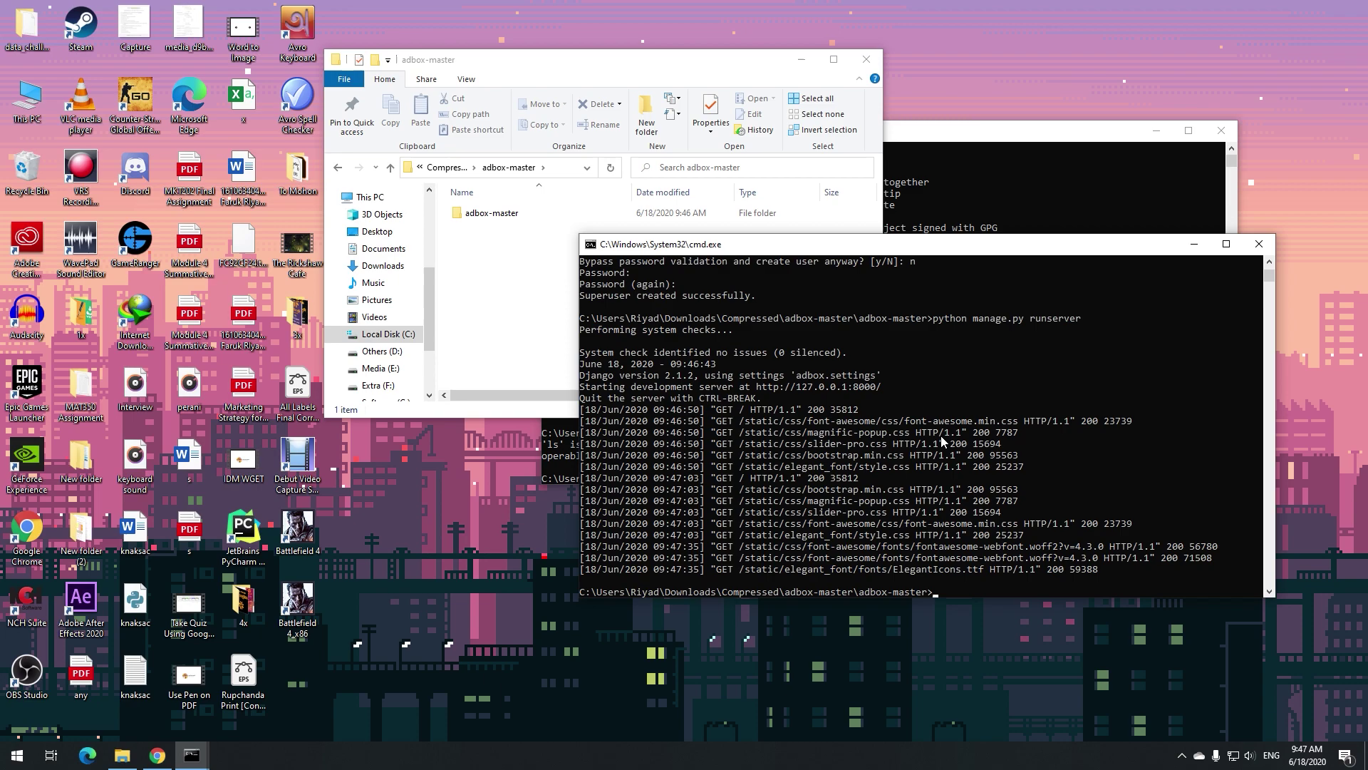
# Rename the adbox-master folder to adbox
pyautogui.click(473, 212)
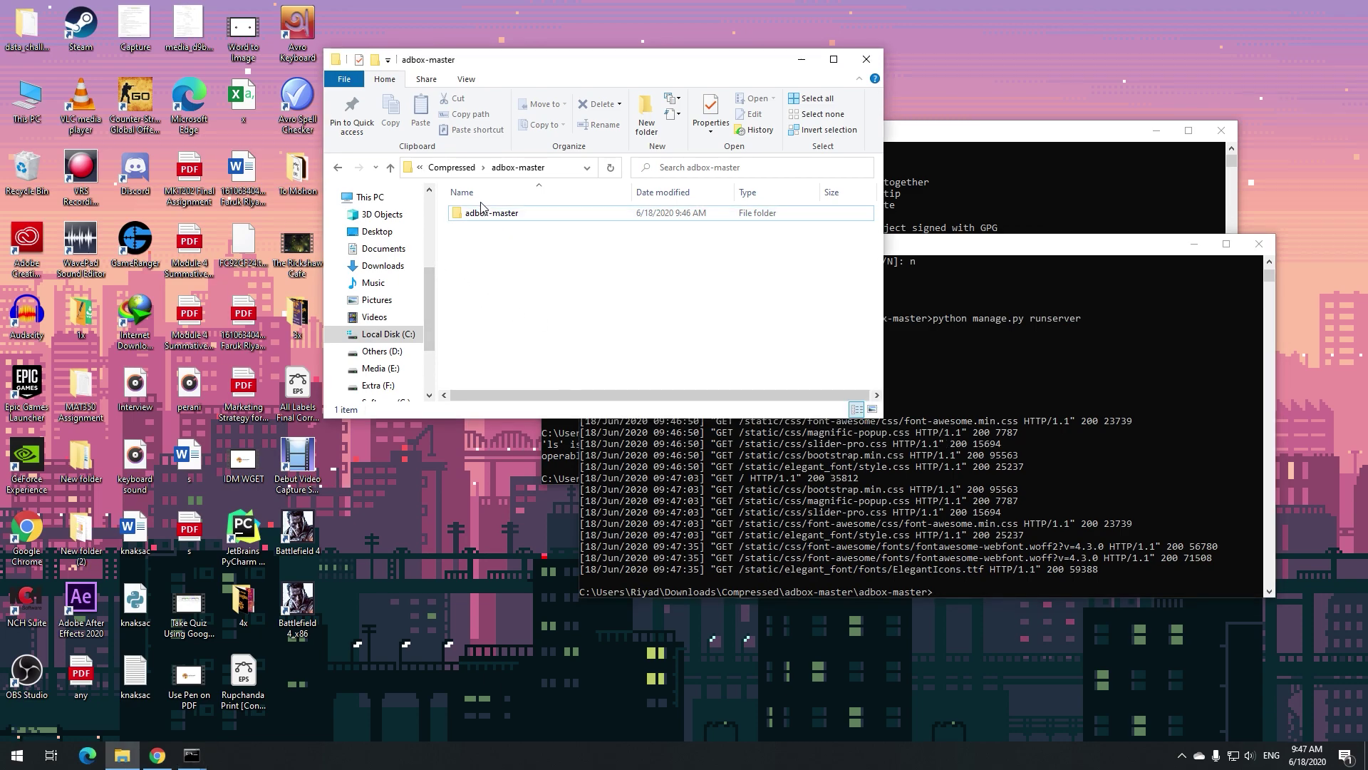
pyautogui.rightClick(474, 212)
pyautogui.click(515, 601)
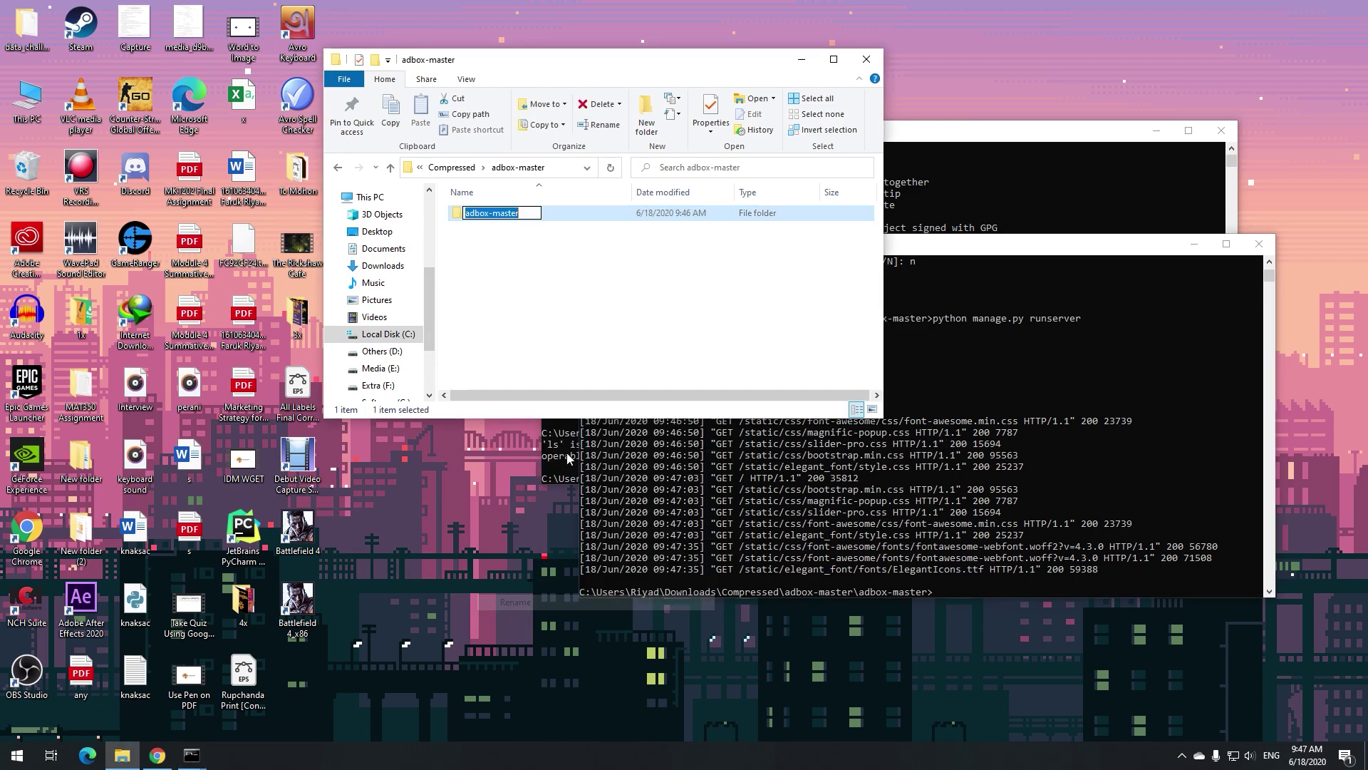
pyautogui.click(488, 219)
pyautogui.rightClick(488, 219)
pyautogui.click(515, 601)
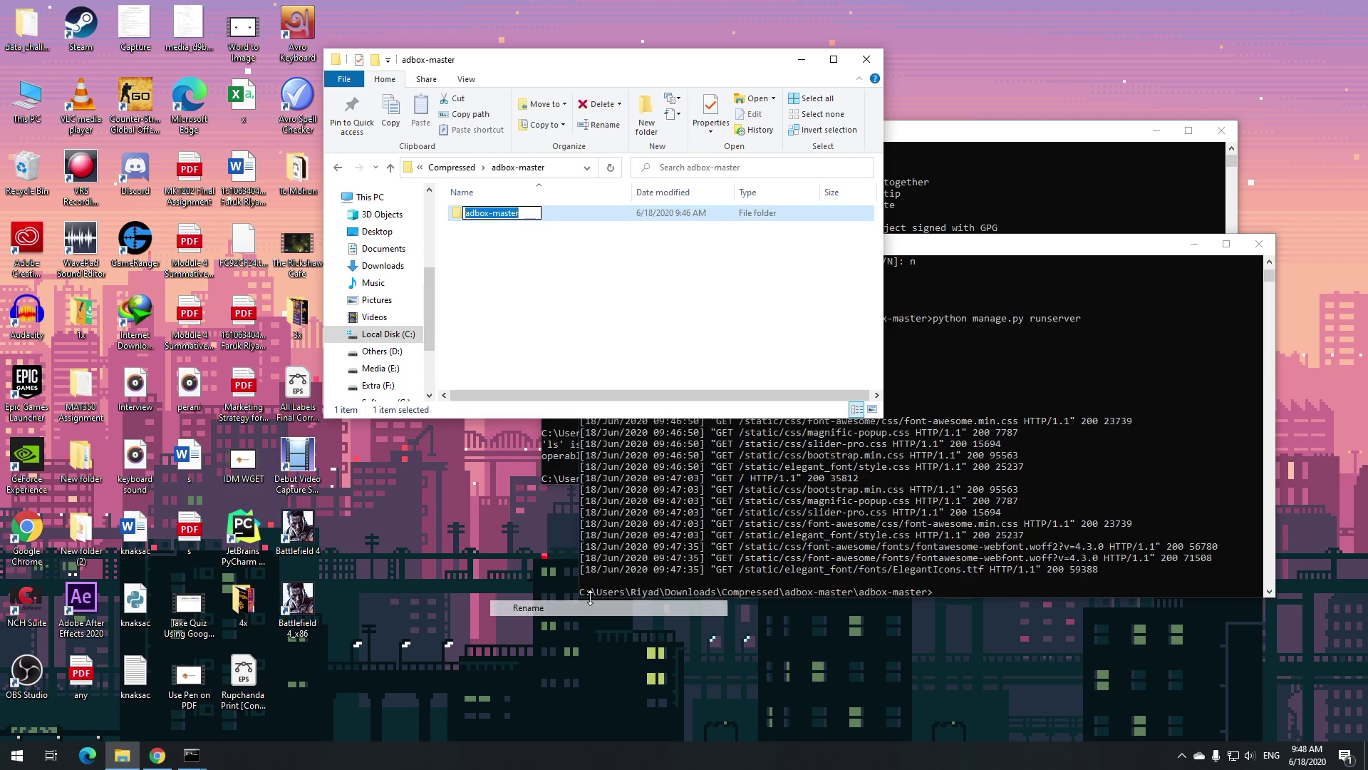
pyautogui.click(529, 213)
pyautogui.moveTo(529, 213); pyautogui.dragTo(491, 214)
pyautogui.press('BackSpace')
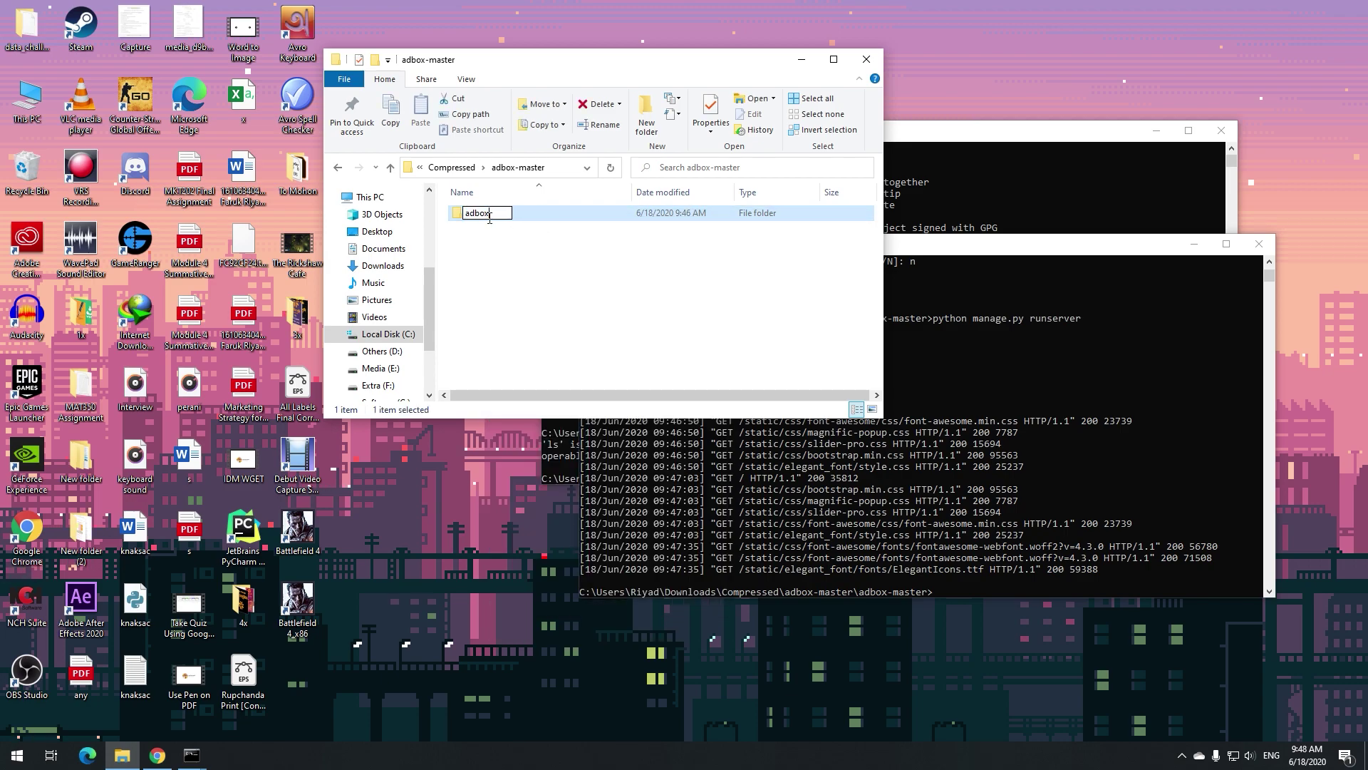
pyautogui.press('Return')
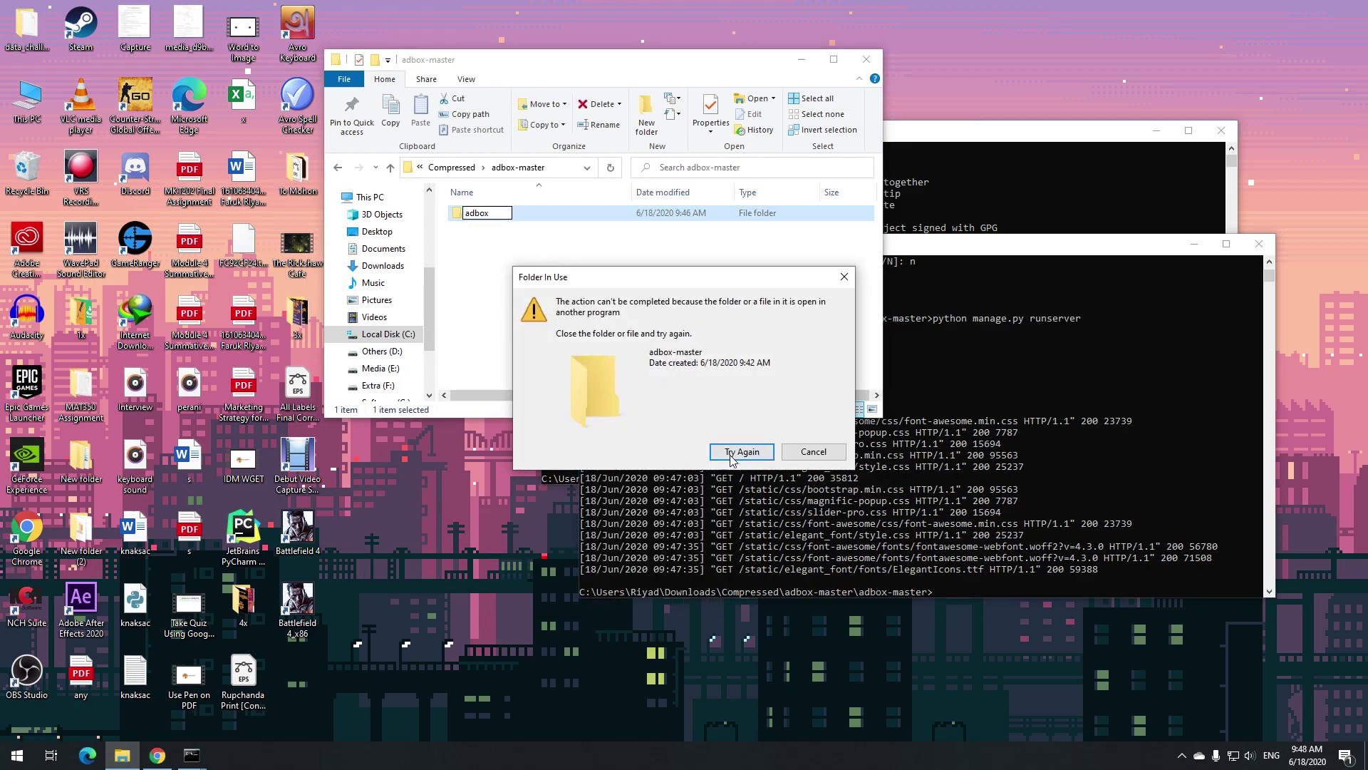
# Close both terminals locking the folder, retry the rename, and refresh the listing
pyautogui.click(1259, 246)
pyautogui.click(1258, 244)
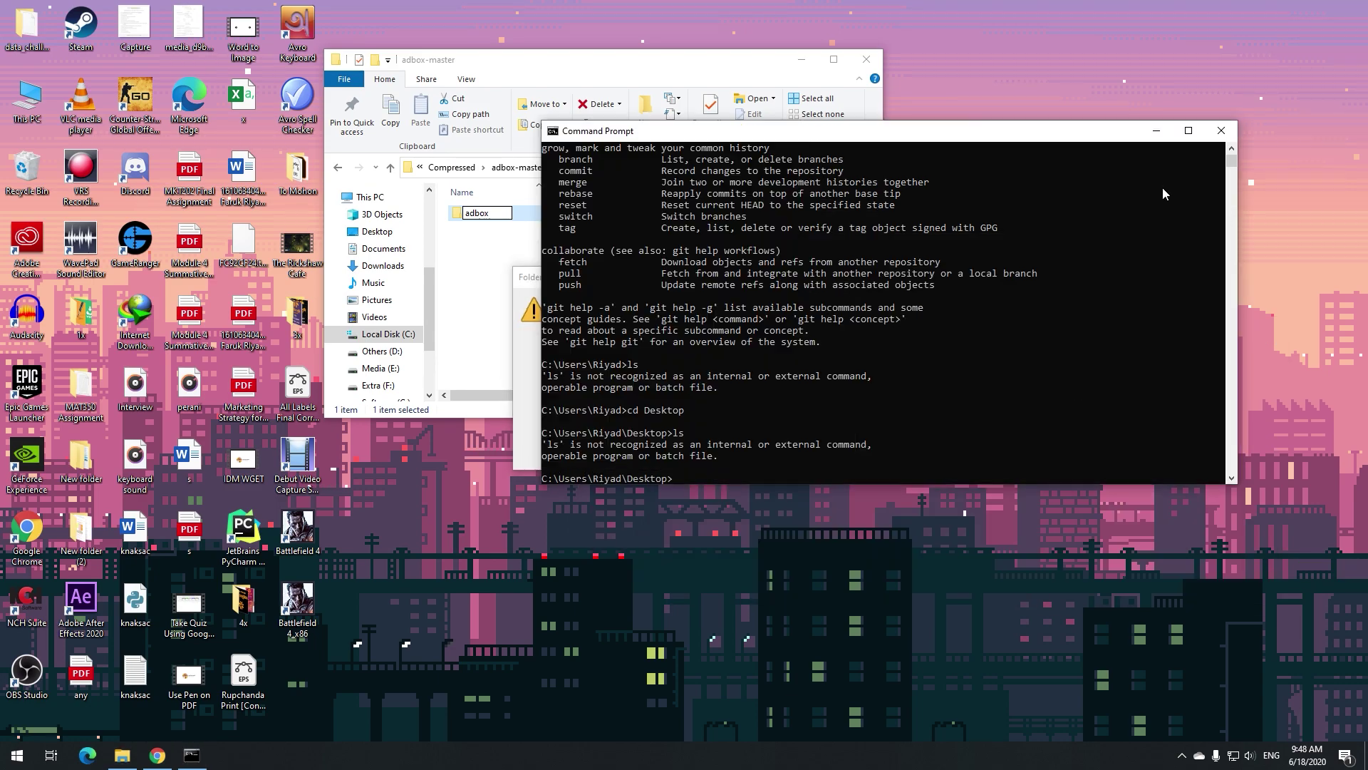
pyautogui.click(1227, 132)
pyautogui.click(742, 452)
pyautogui.rightClick(598, 276)
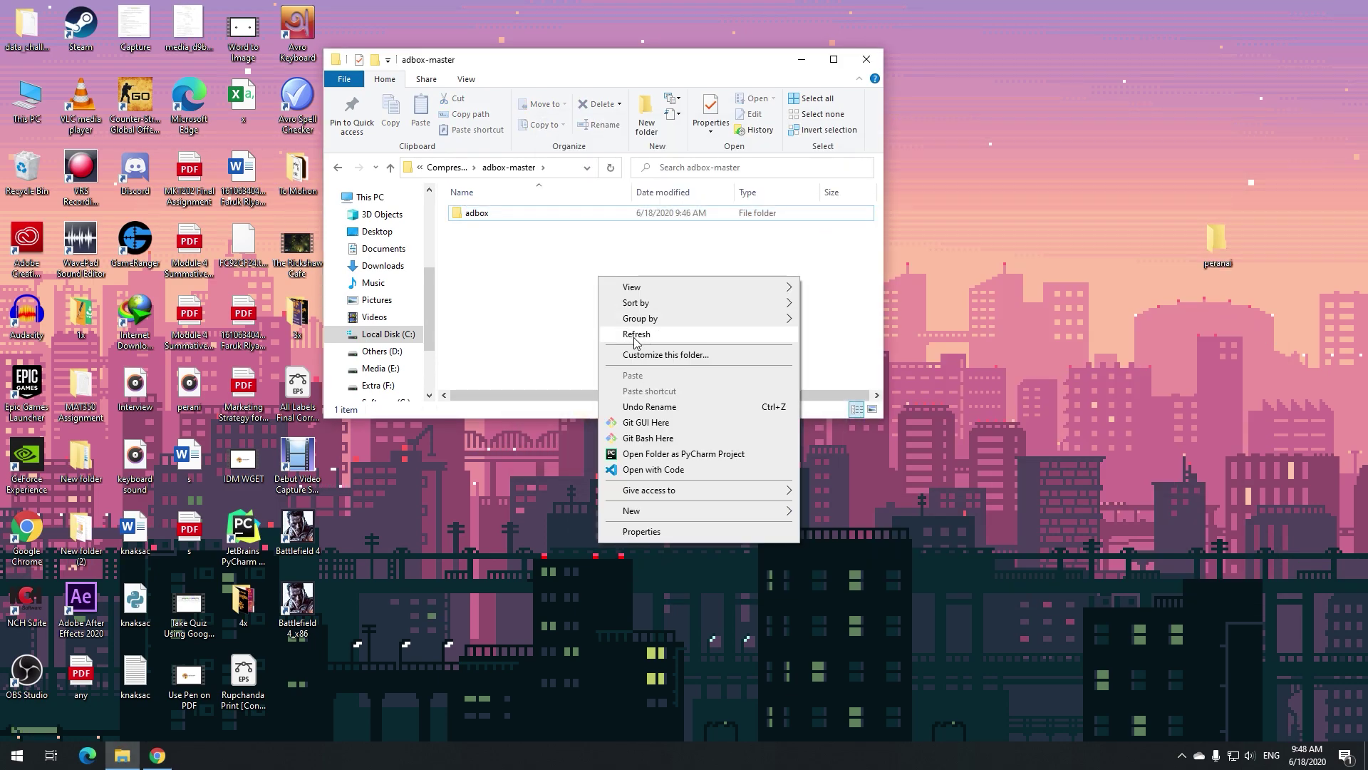
pyautogui.click(510, 244)
pyautogui.rightClick(454, 207)
pyautogui.click(487, 261)
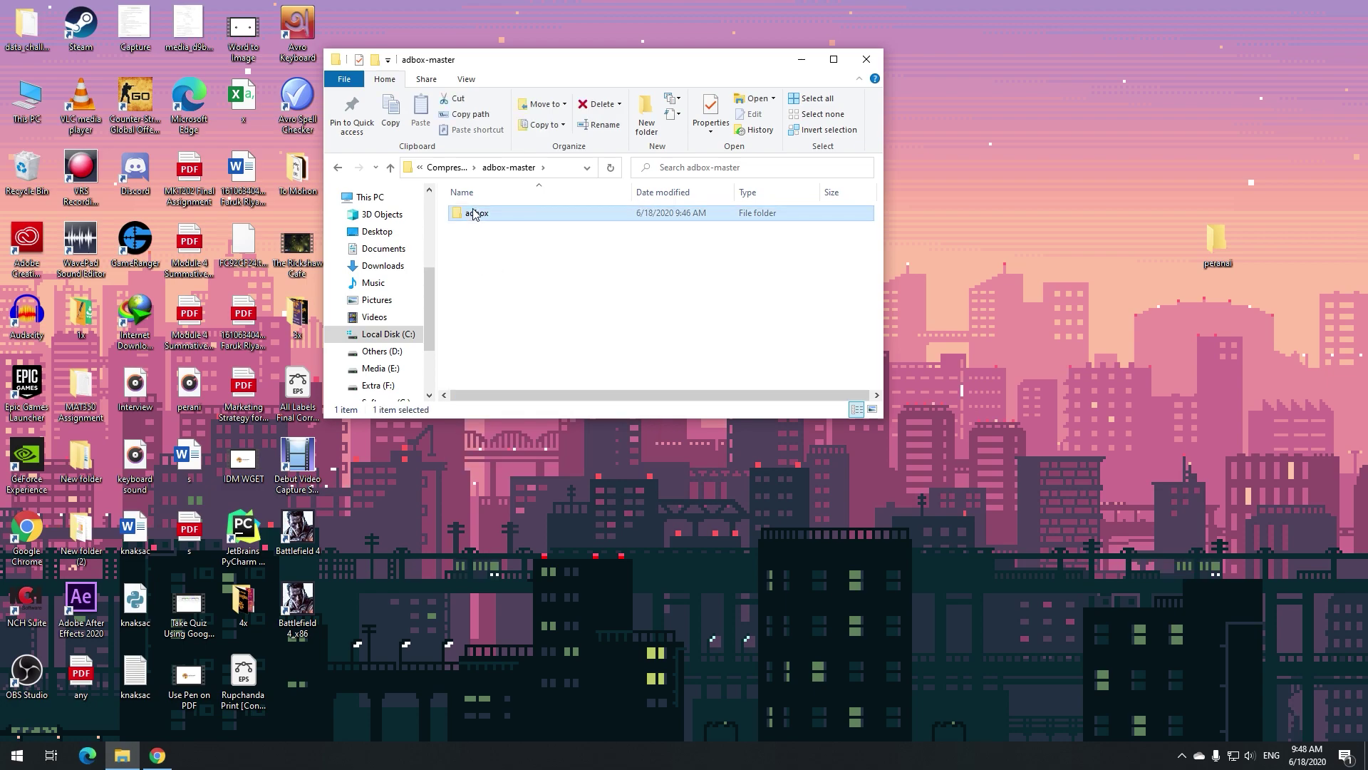
# Pack the adbox folder into an adbox.zip archive
pyautogui.rightClick(473, 211)
pyautogui.click(549, 444)
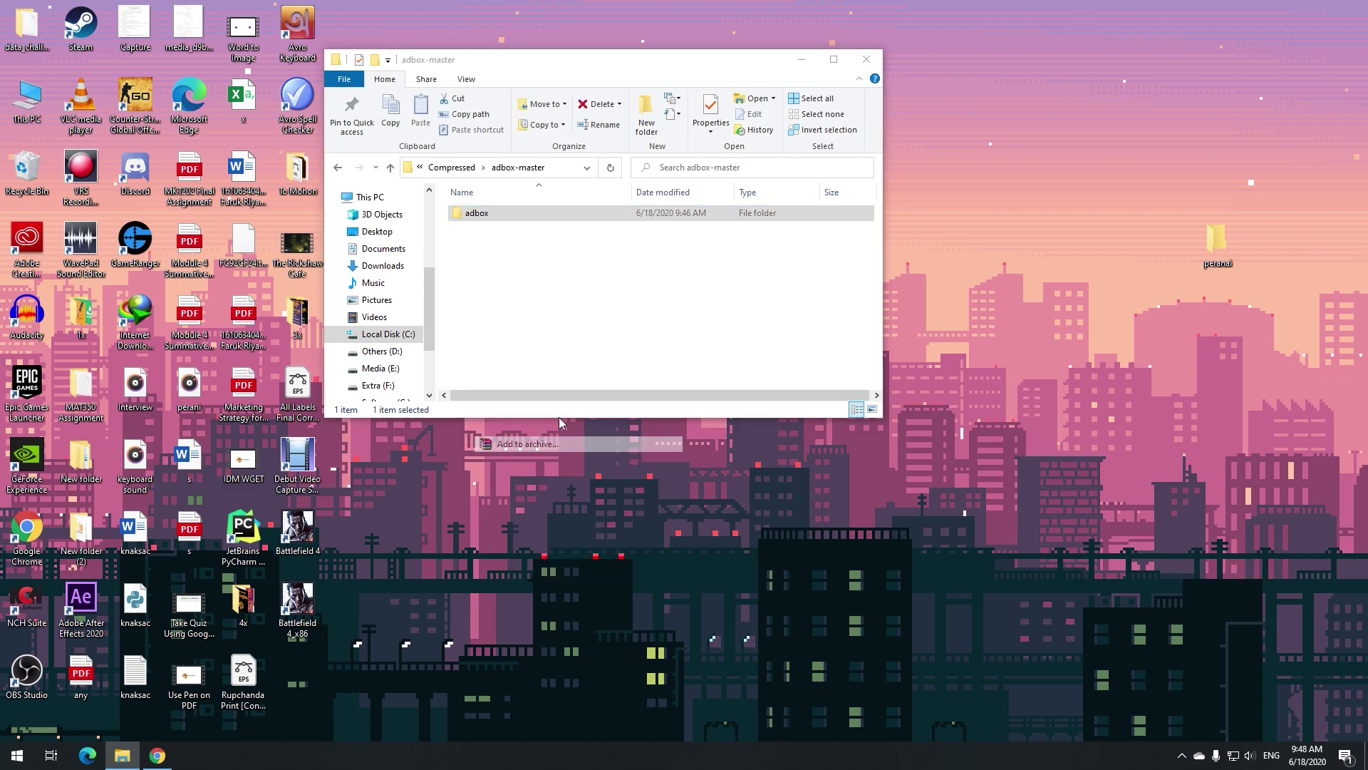
pyautogui.click(698, 505)
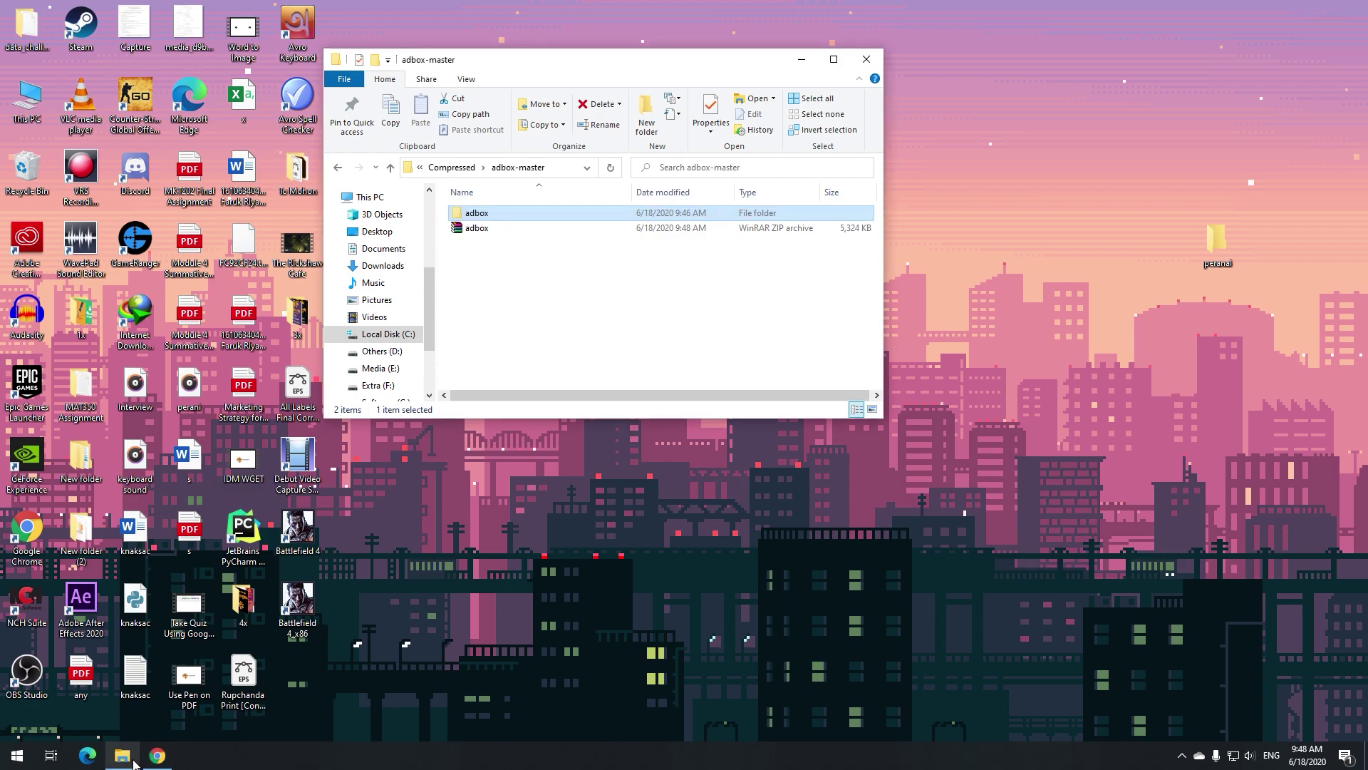
# Upload adbox.zip from the local folder into the /home2/adboxrec home directory
pyautogui.click(157, 756)
pyautogui.click(553, 10)
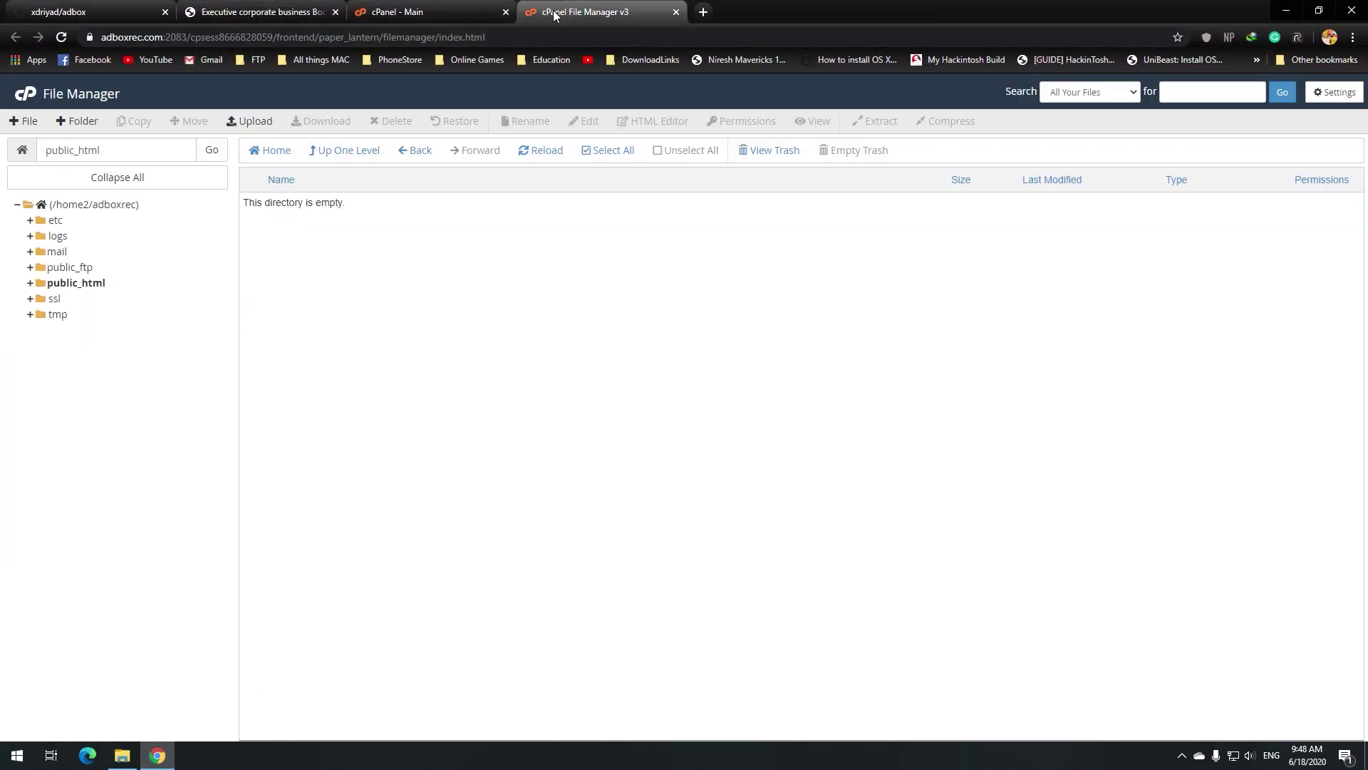
pyautogui.click(343, 152)
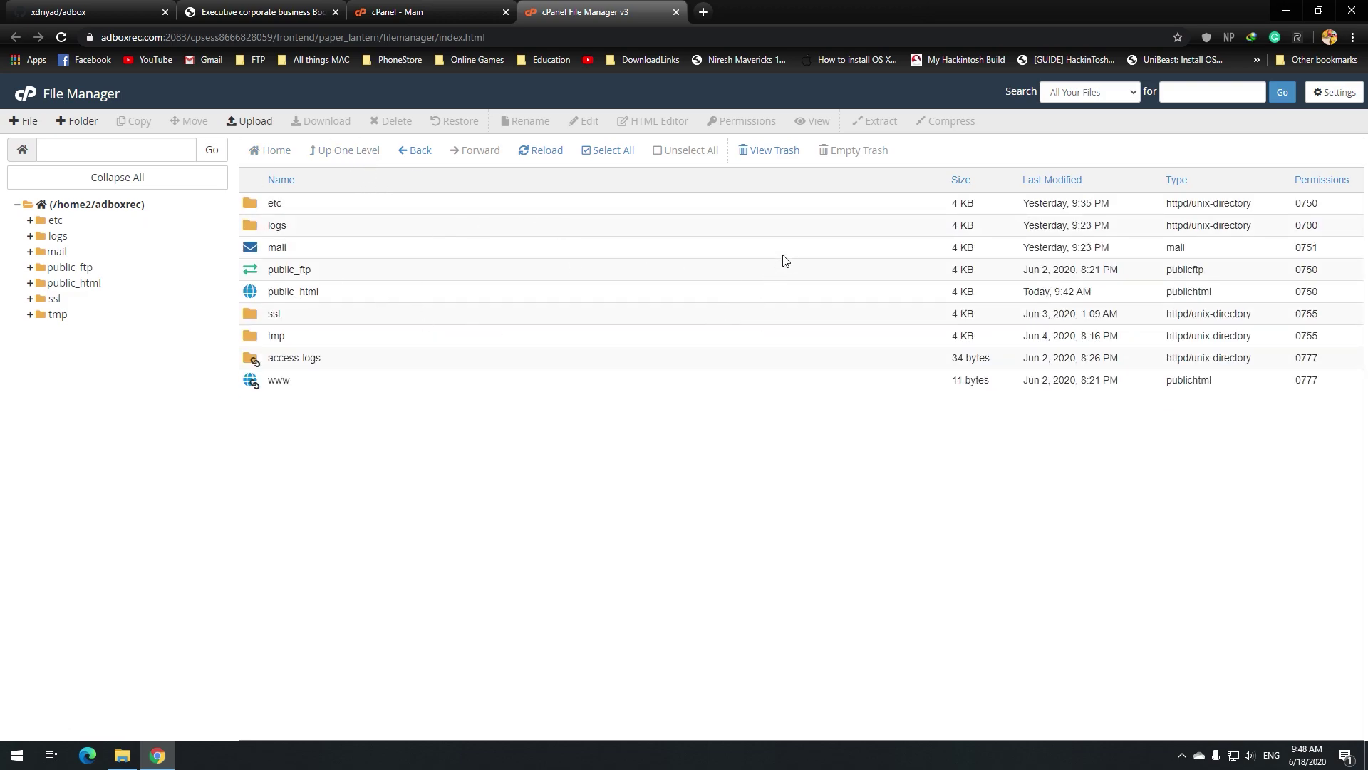
pyautogui.click(230, 121)
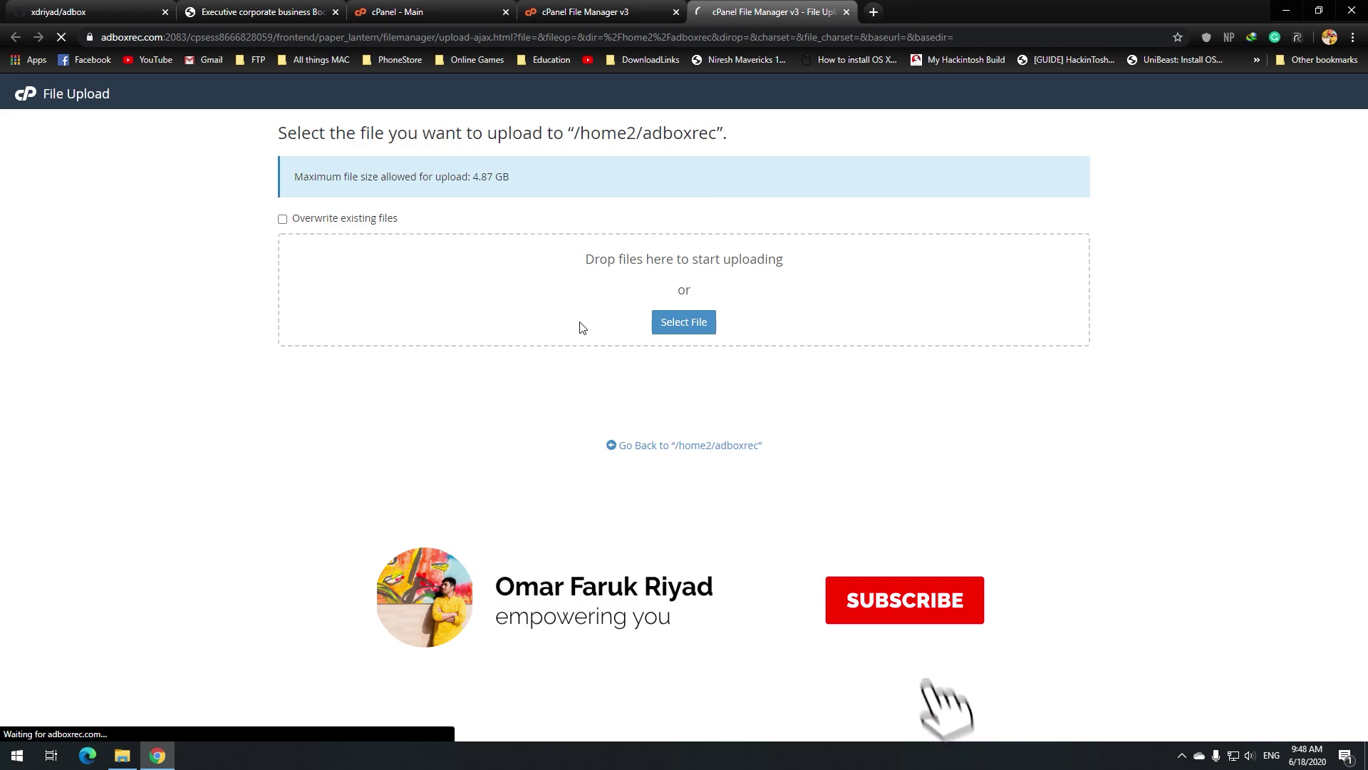
pyautogui.click(122, 755)
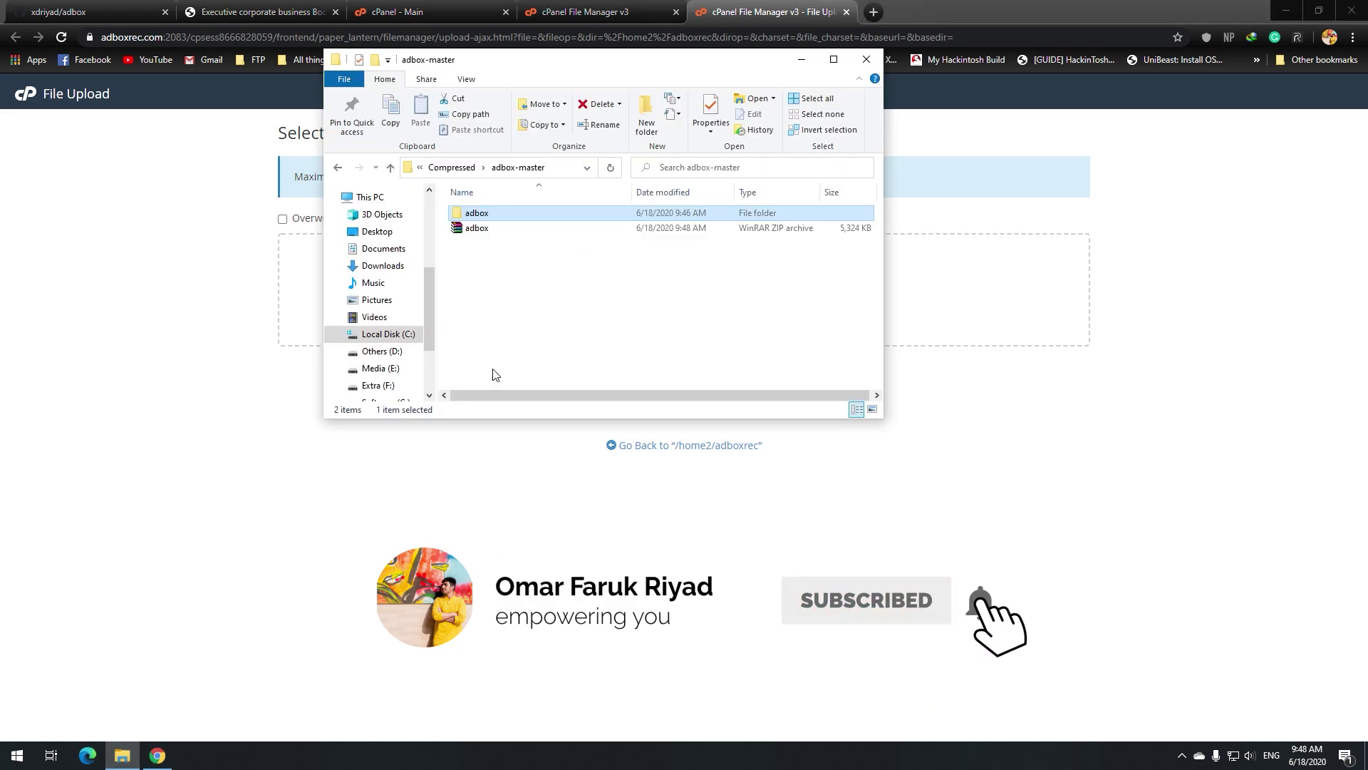
pyautogui.moveTo(477, 228); pyautogui.dragTo(1007, 318)
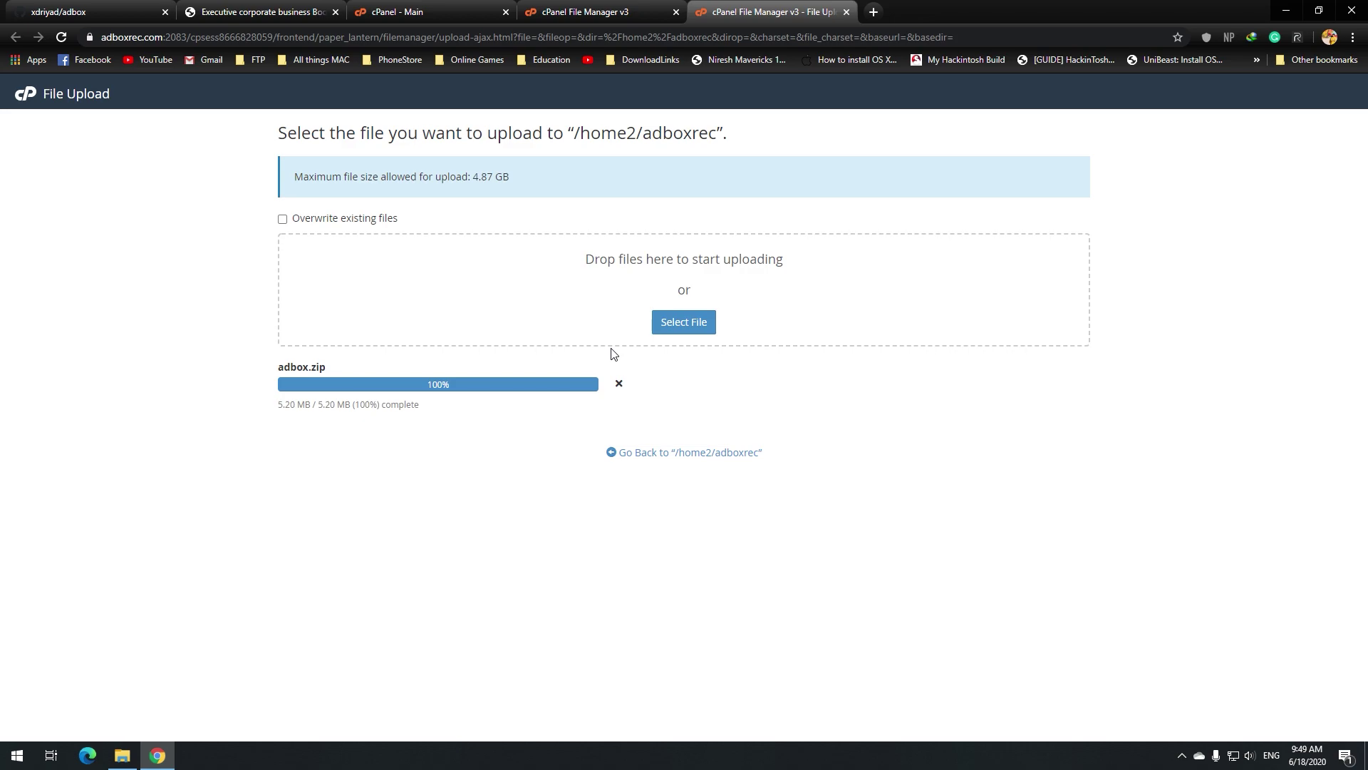
pyautogui.click(697, 460)
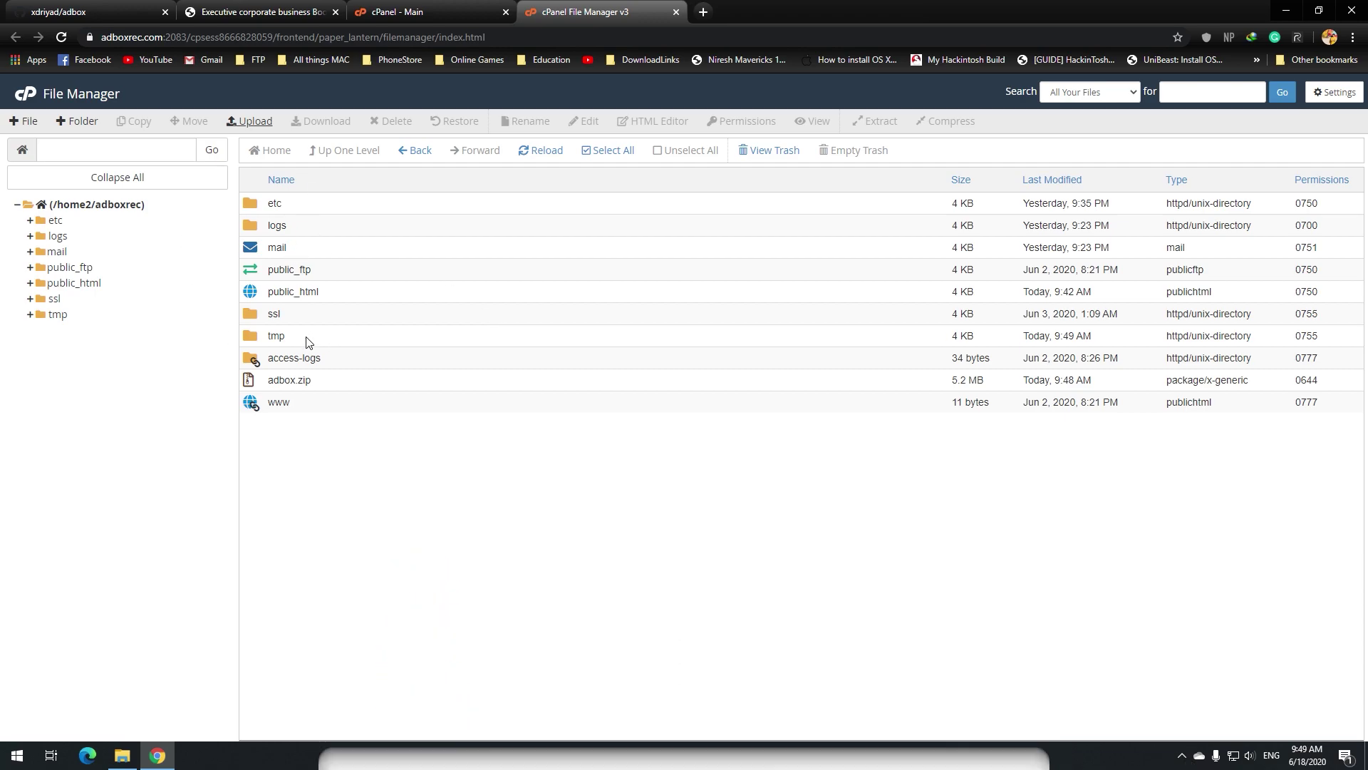
# Extract adbox.zip using the path adbox and close the extraction results
pyautogui.click(331, 379)
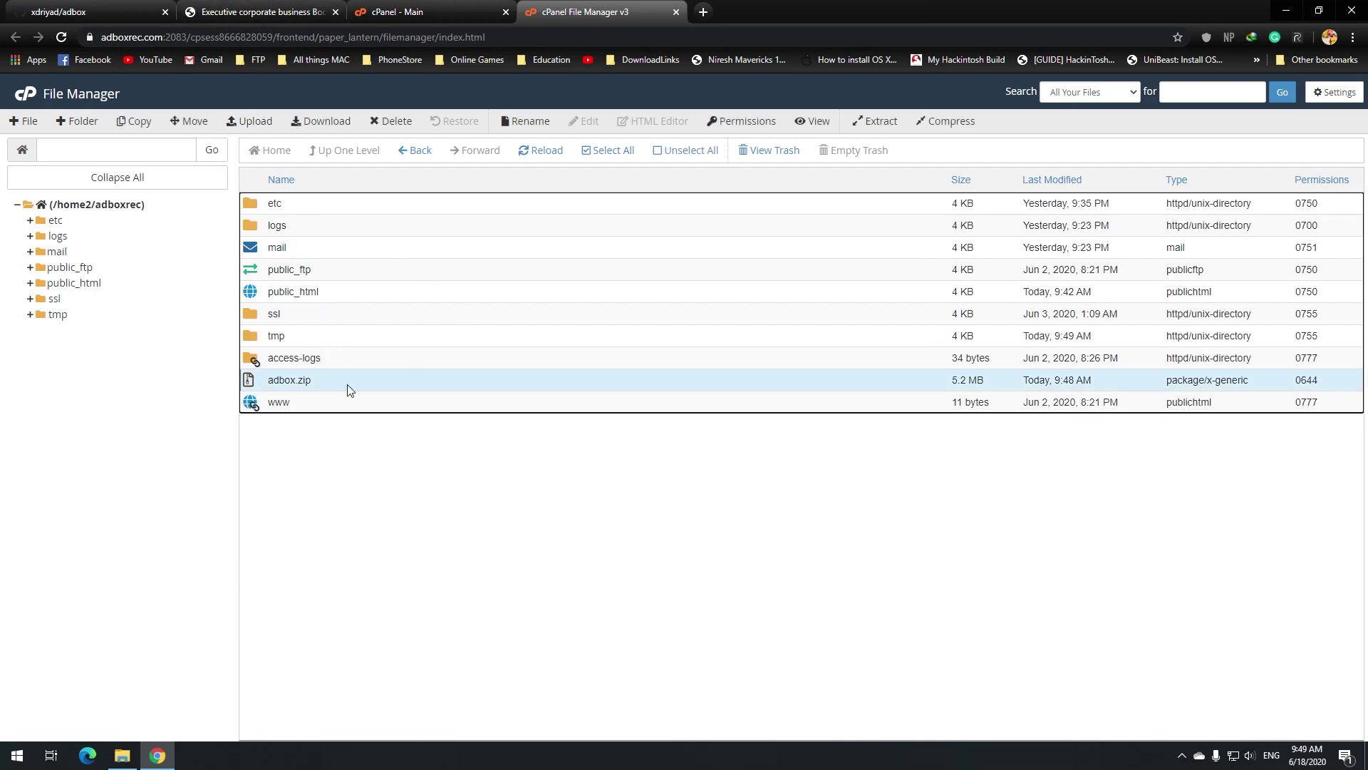
pyautogui.click(883, 125)
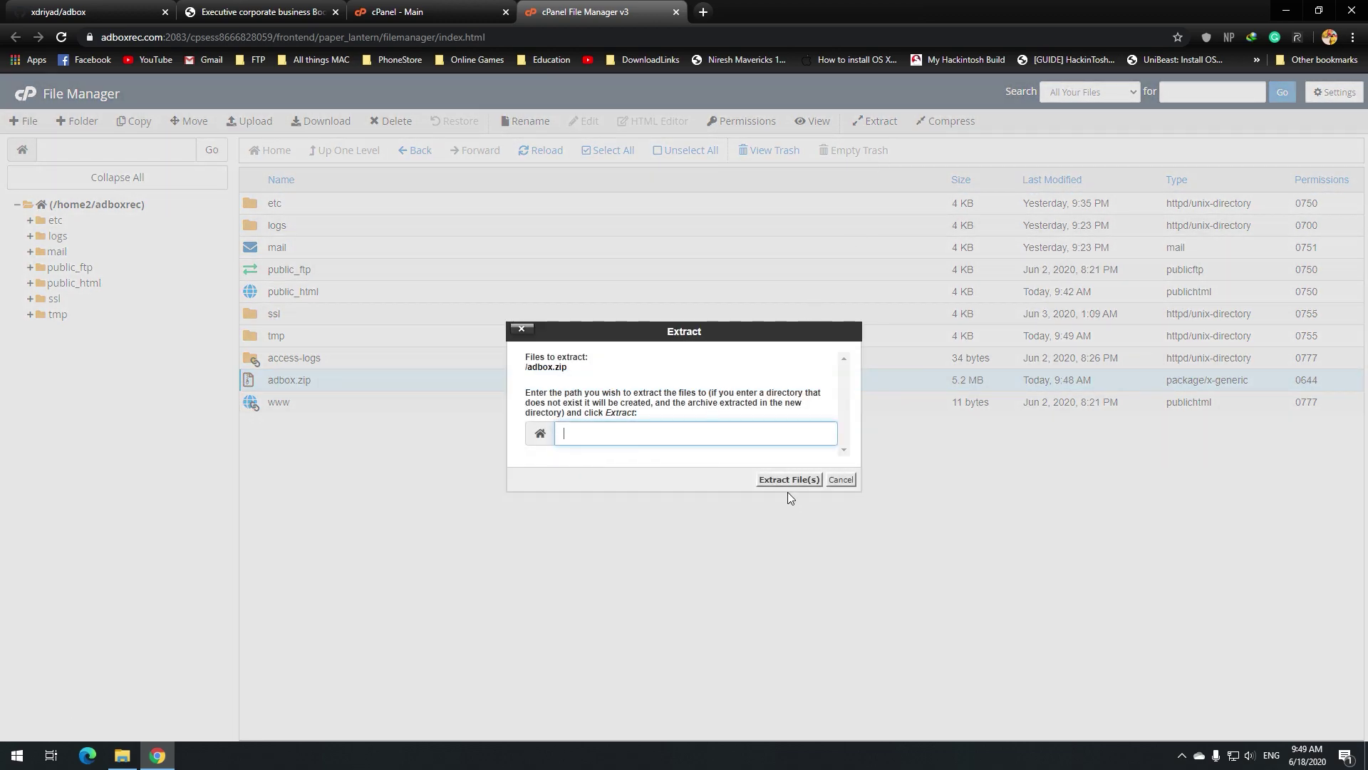
pyautogui.write('adbio')
pyautogui.press('BackSpace')
pyautogui.press('BackSpace')
pyautogui.write('ox')
pyautogui.click(780, 480)
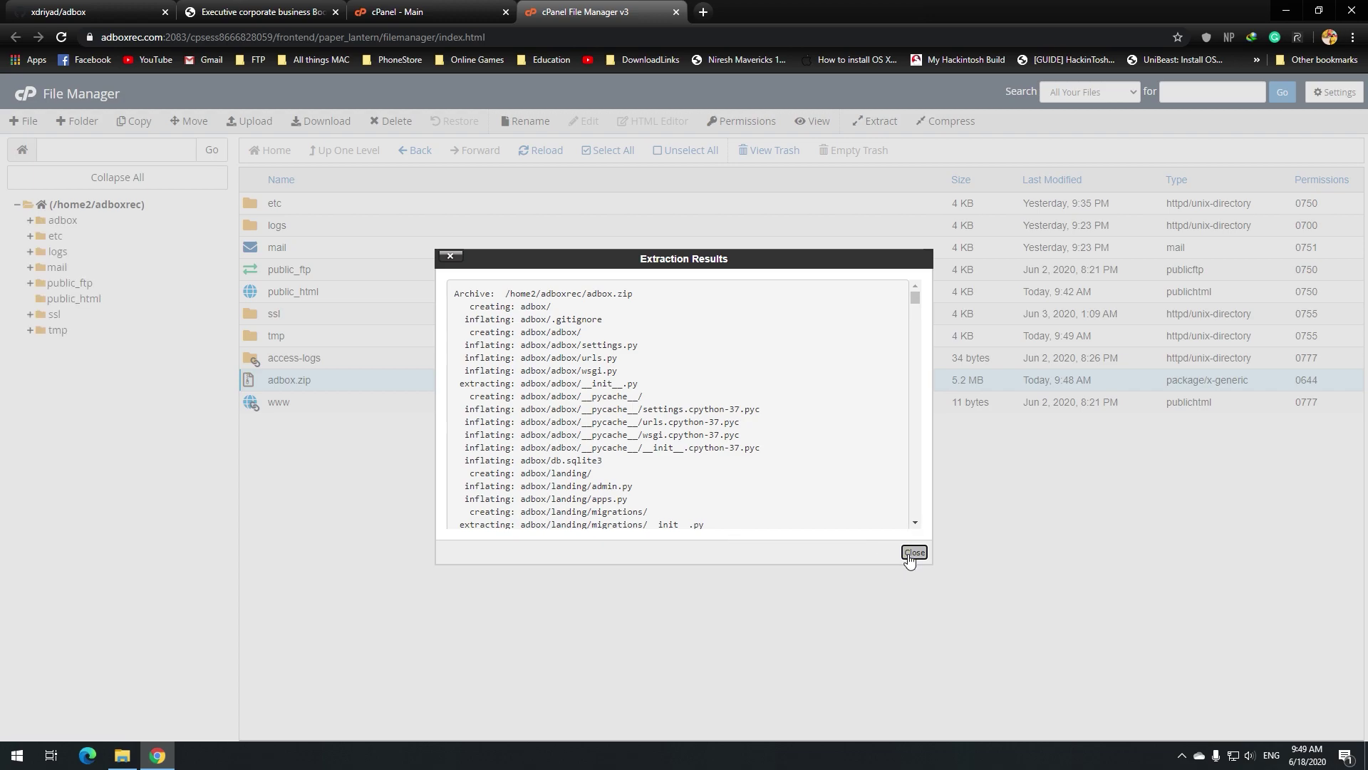
pyautogui.click(913, 553)
pyautogui.click(265, 330)
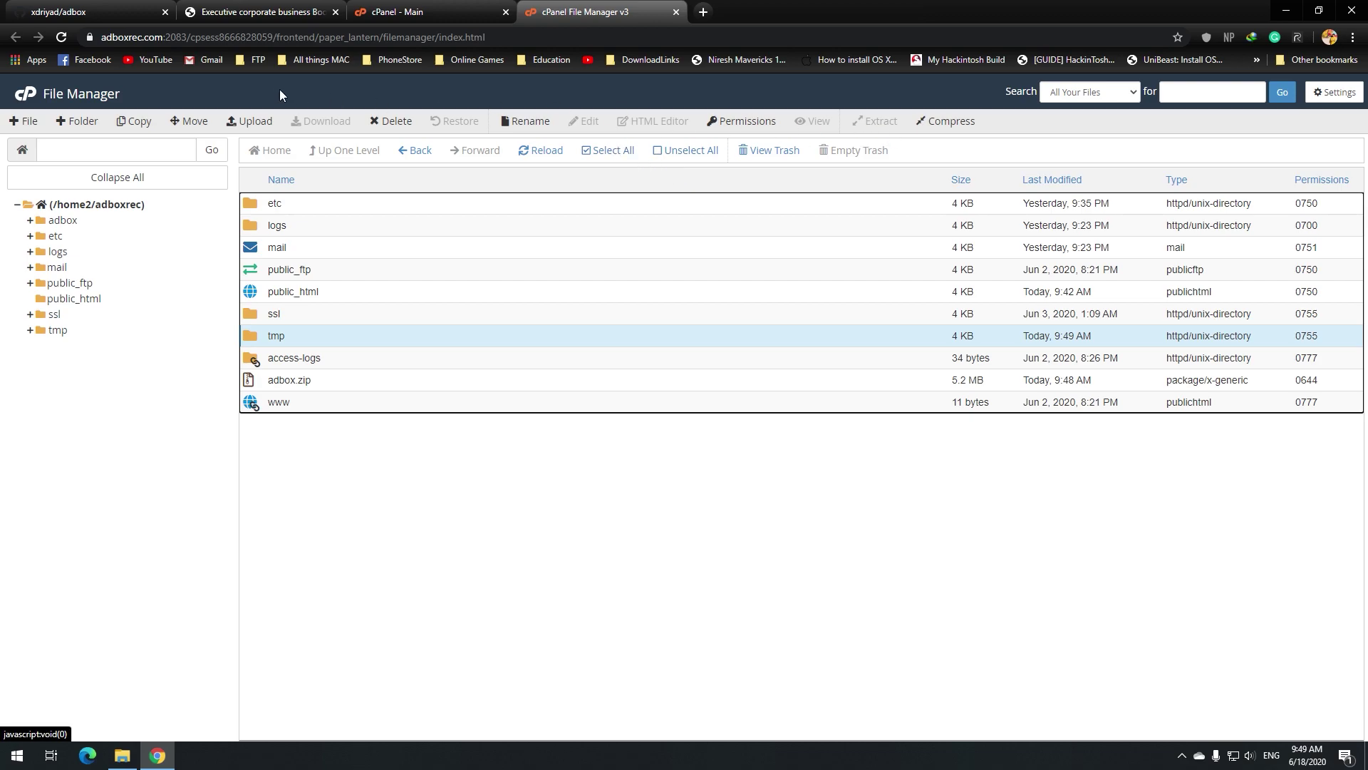
# Refresh the home directory and inspect the nested adbox folder inside adbox
pyautogui.click(60, 39)
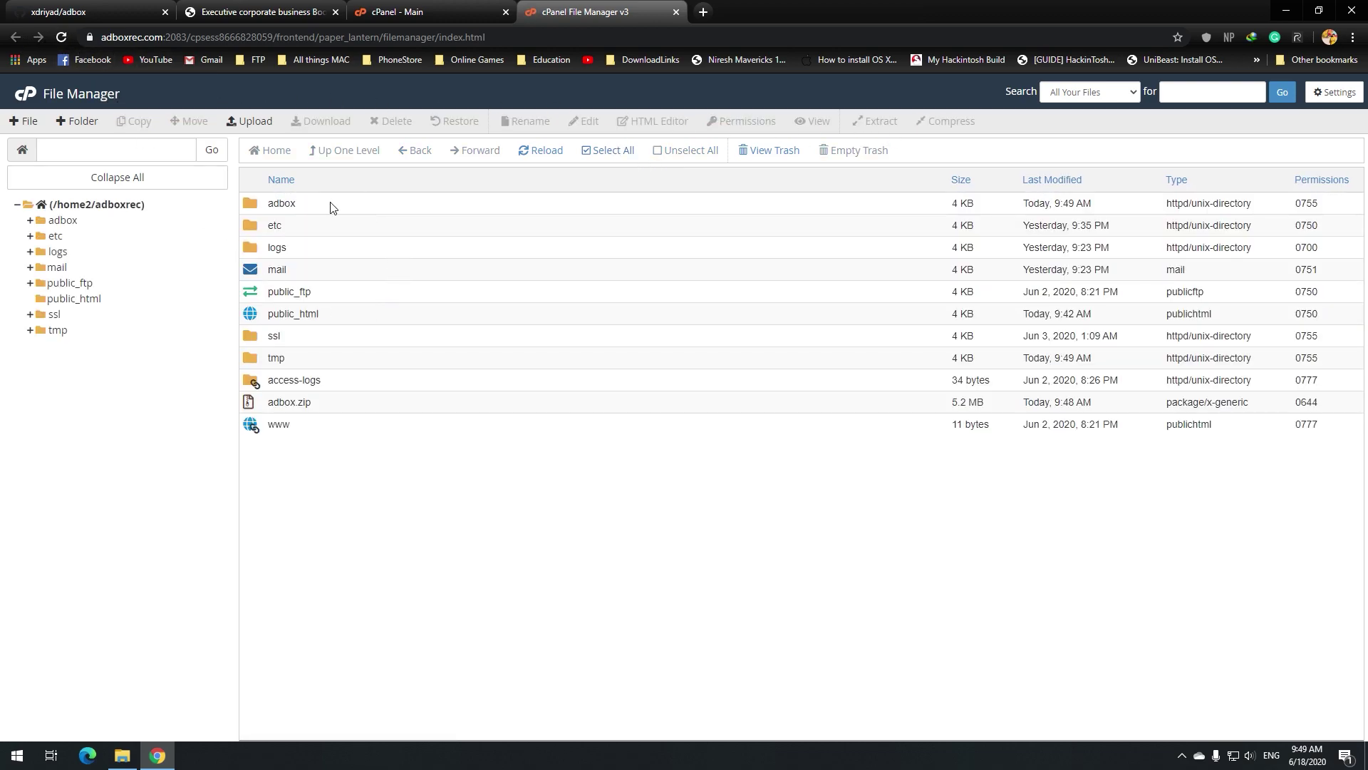
pyautogui.doubleClick(330, 206)
pyautogui.doubleClick(281, 212)
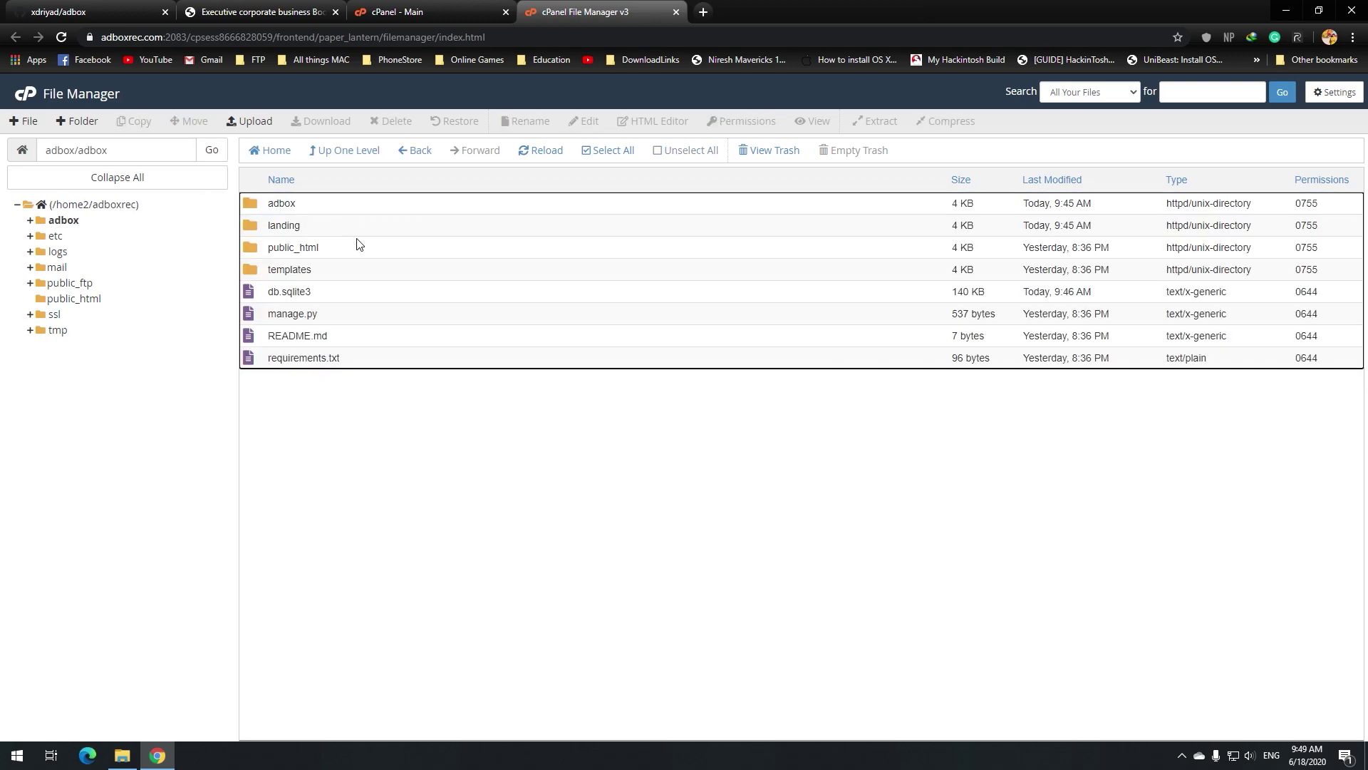
pyautogui.moveTo(371, 191); pyautogui.dragTo(361, 344)
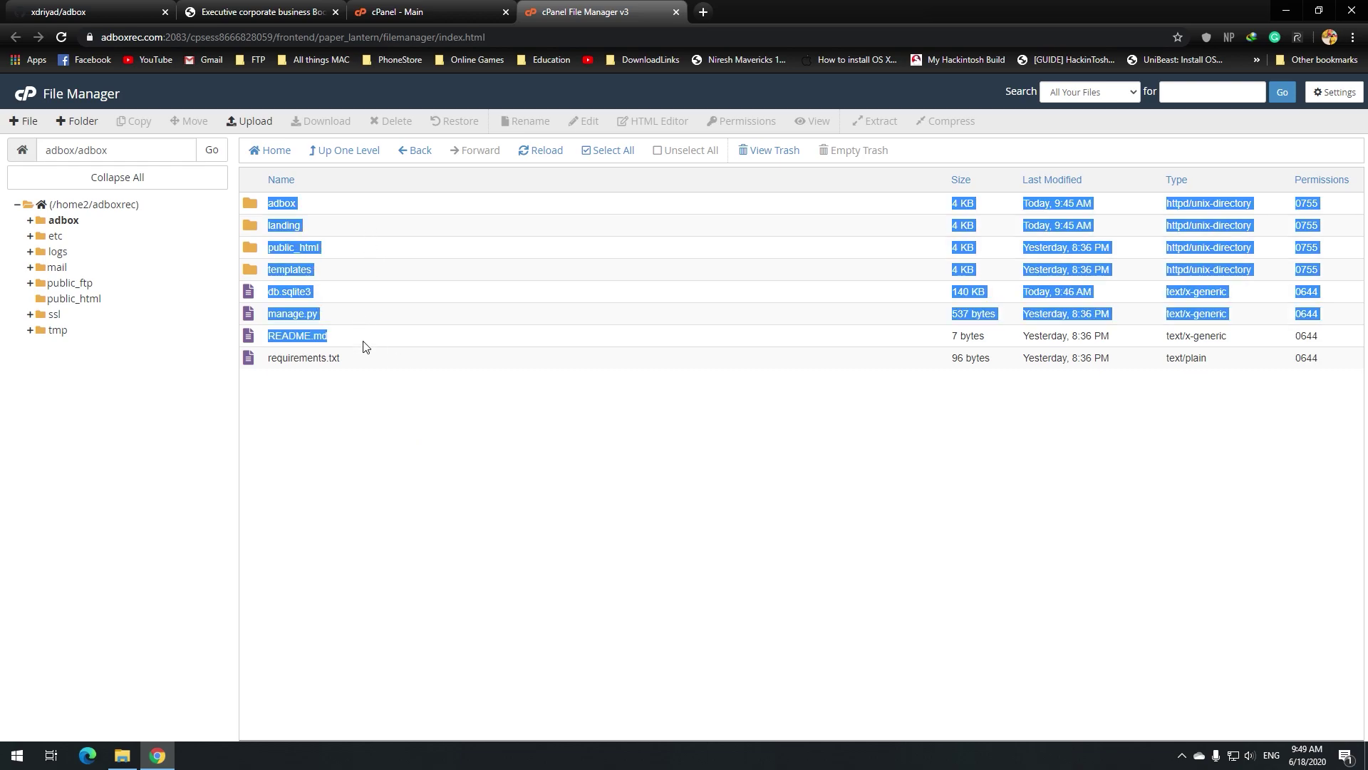
pyautogui.click(420, 429)
pyautogui.click(417, 156)
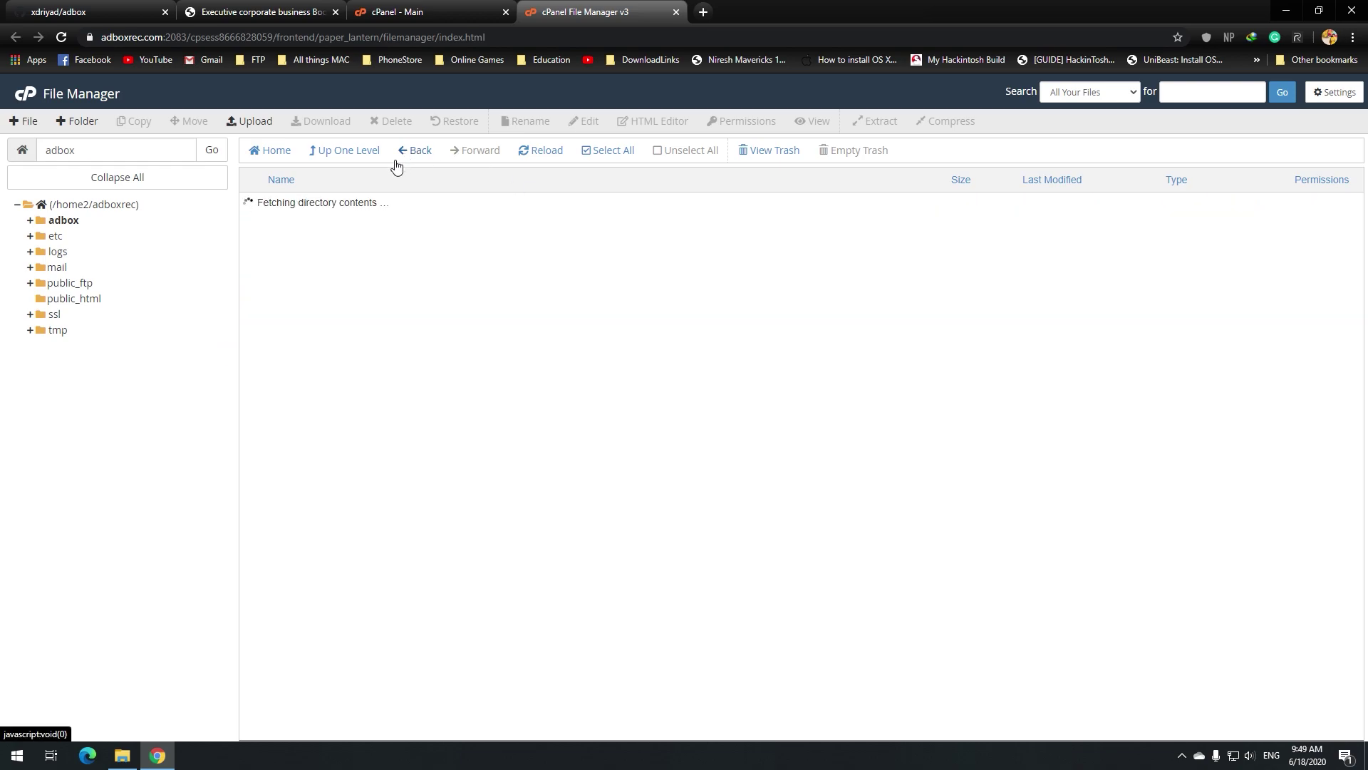
pyautogui.click(354, 211)
pyautogui.doubleClick(352, 215)
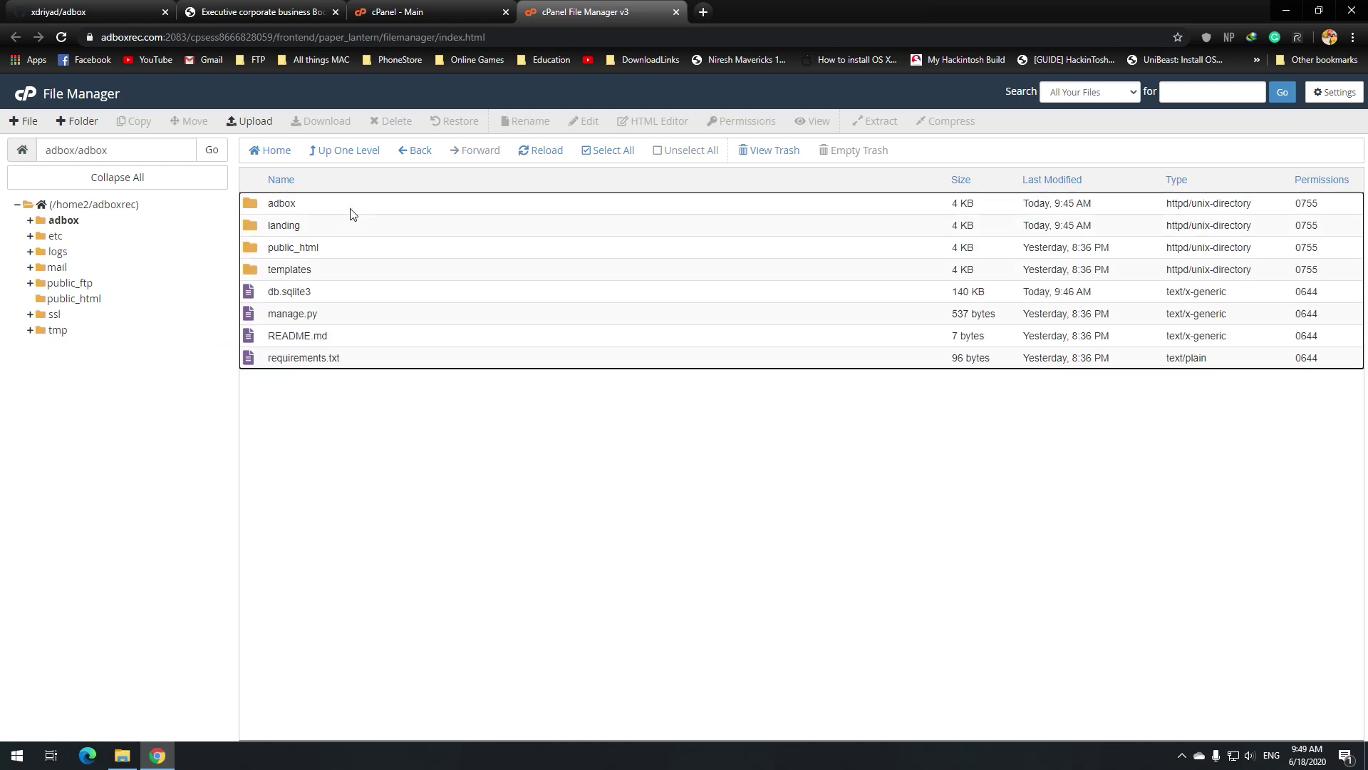
pyautogui.click(414, 150)
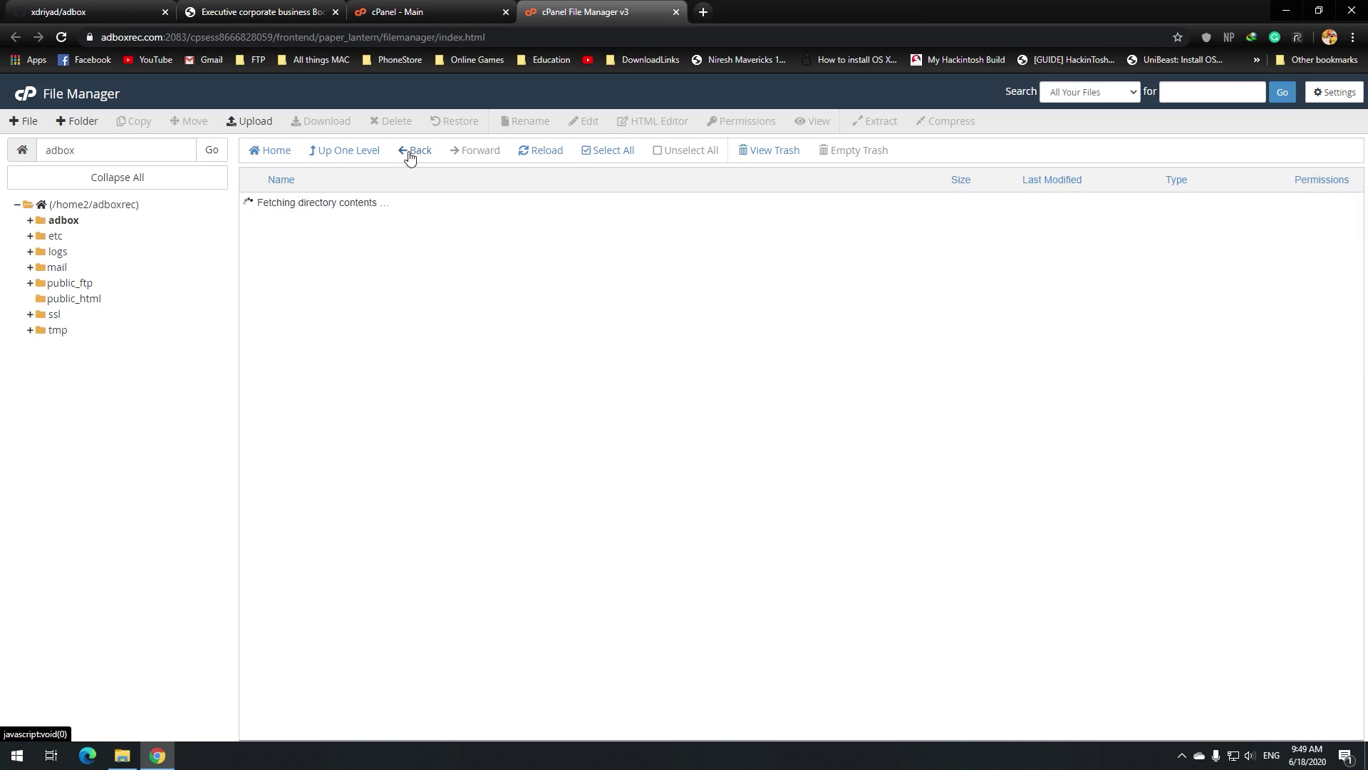
pyautogui.click(413, 151)
# Rename the outer folder to adboxx and move its inner adbox folder to /
pyautogui.rightClick(270, 204)
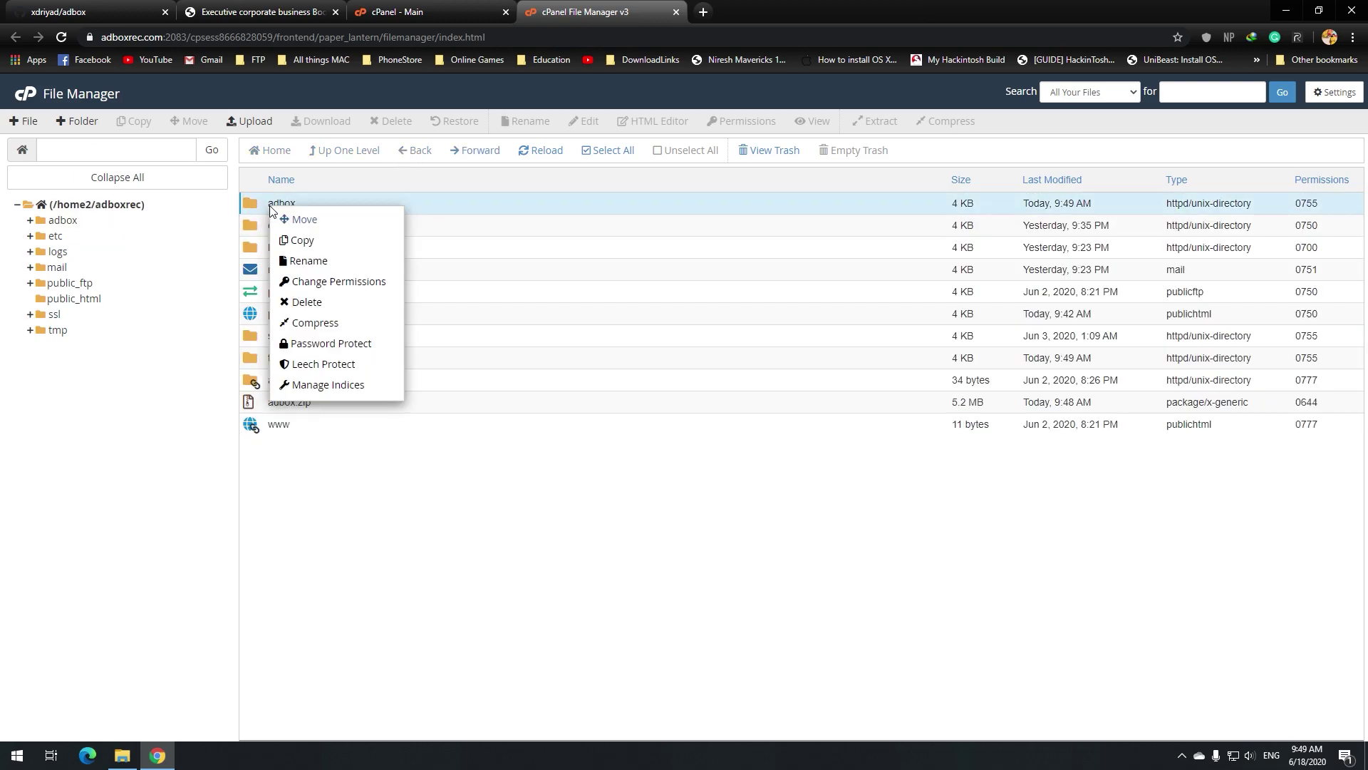
pyautogui.click(372, 261)
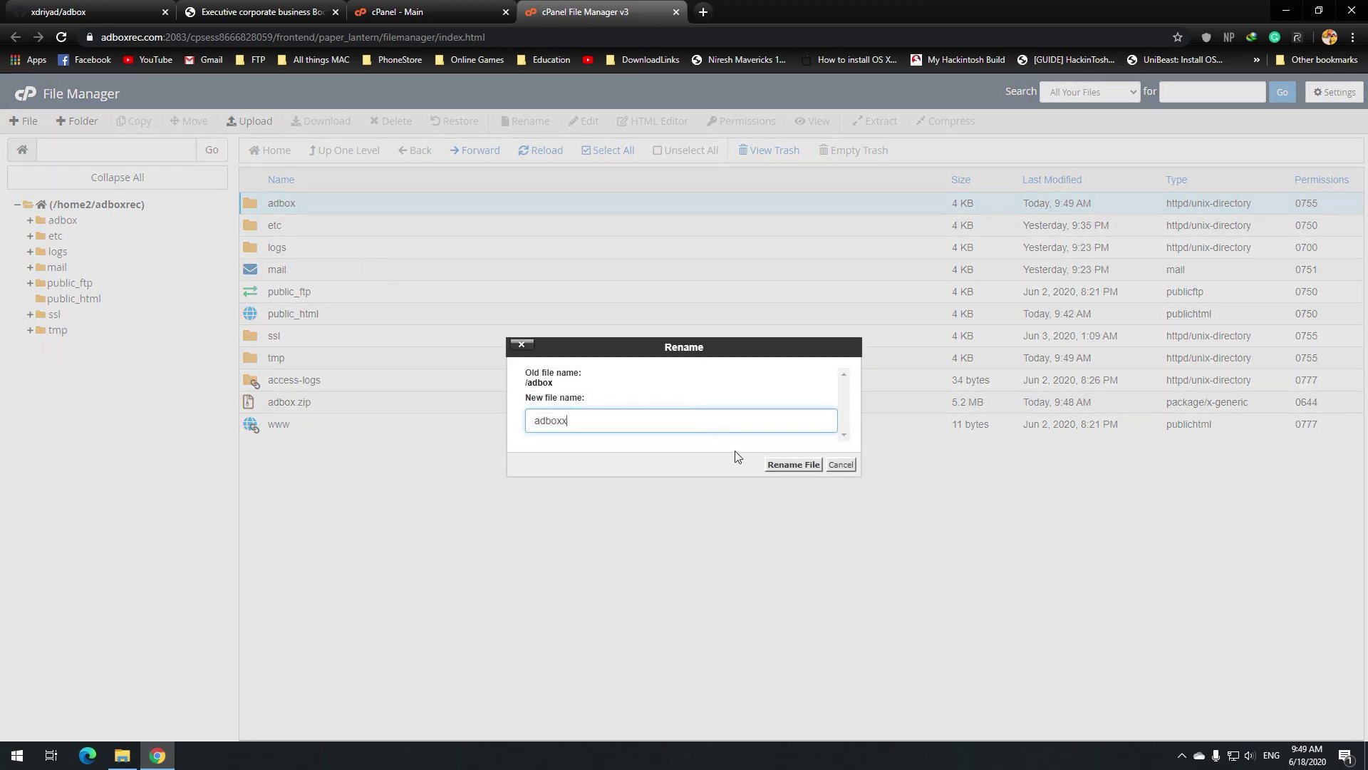
pyautogui.click(791, 465)
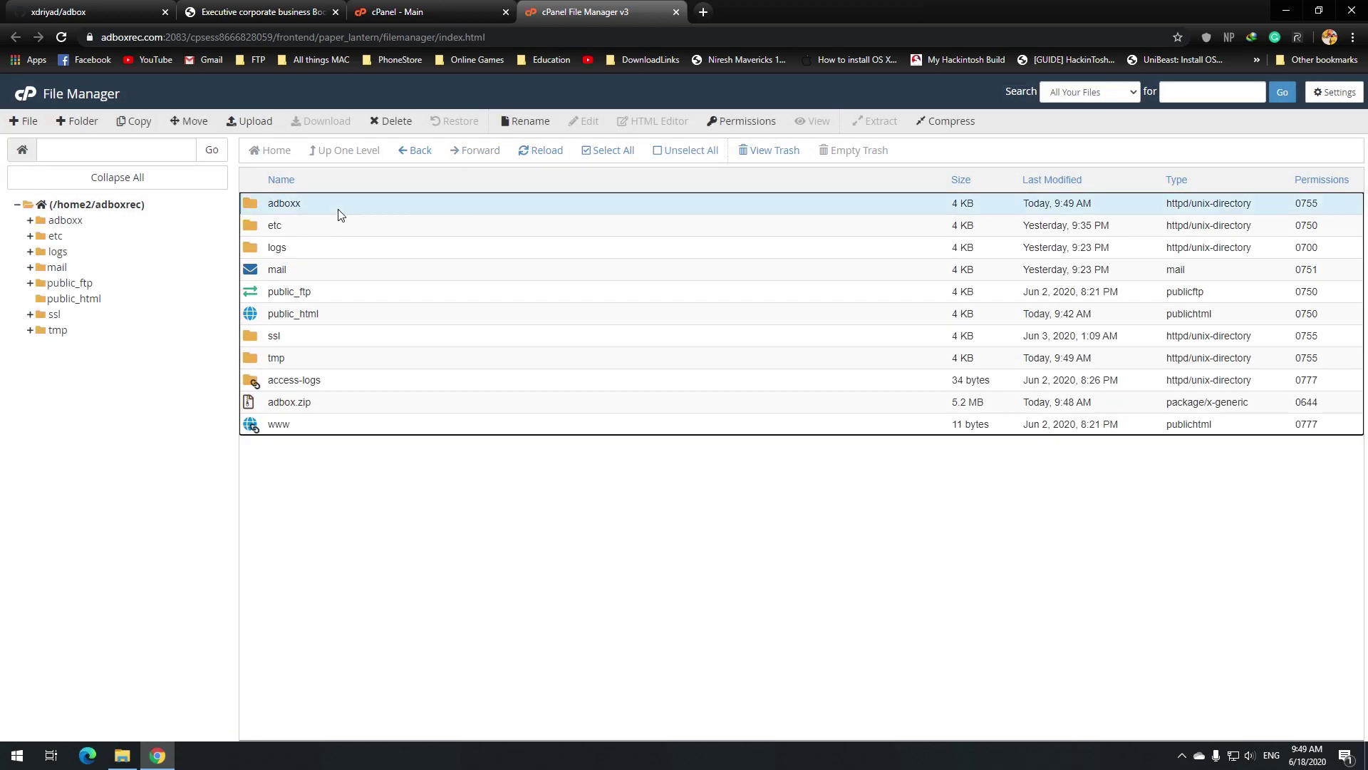
pyautogui.doubleClick(332, 205)
pyautogui.click(331, 205)
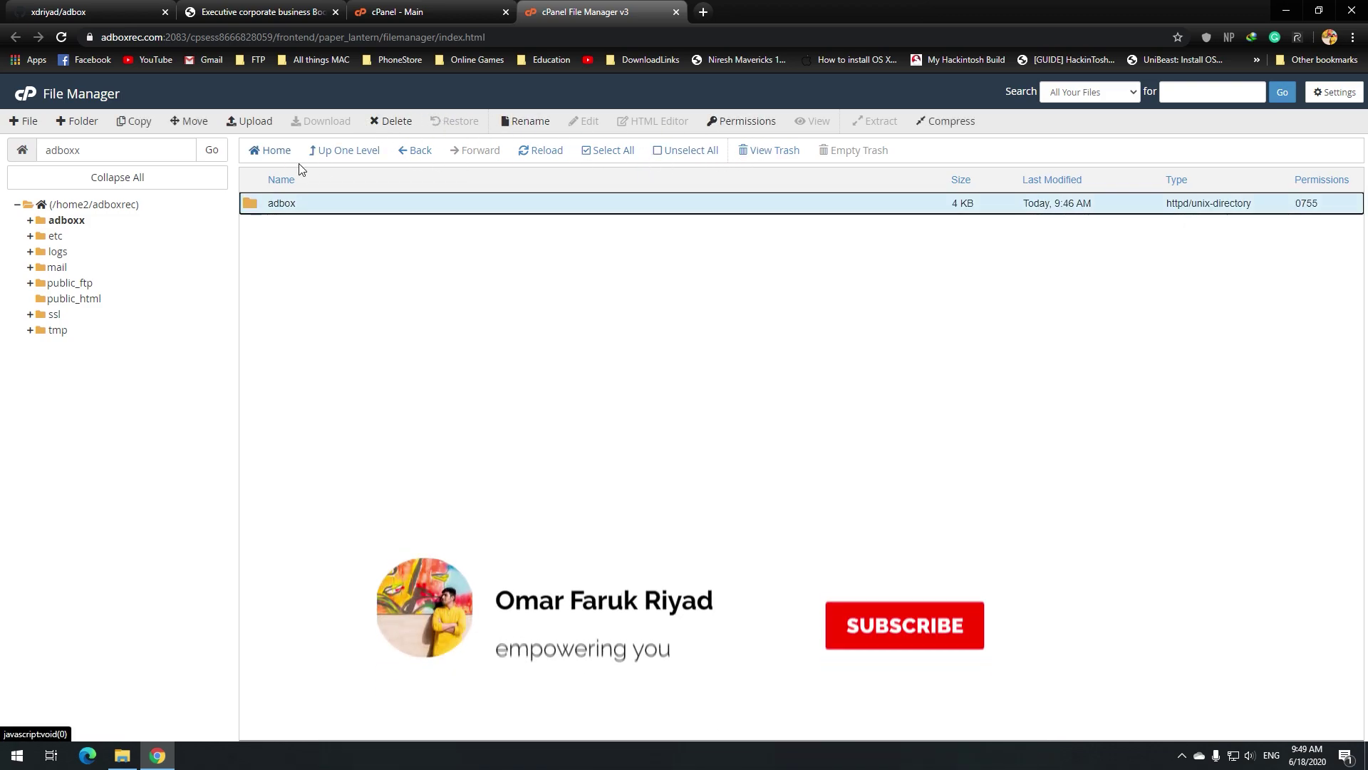
pyautogui.click(188, 121)
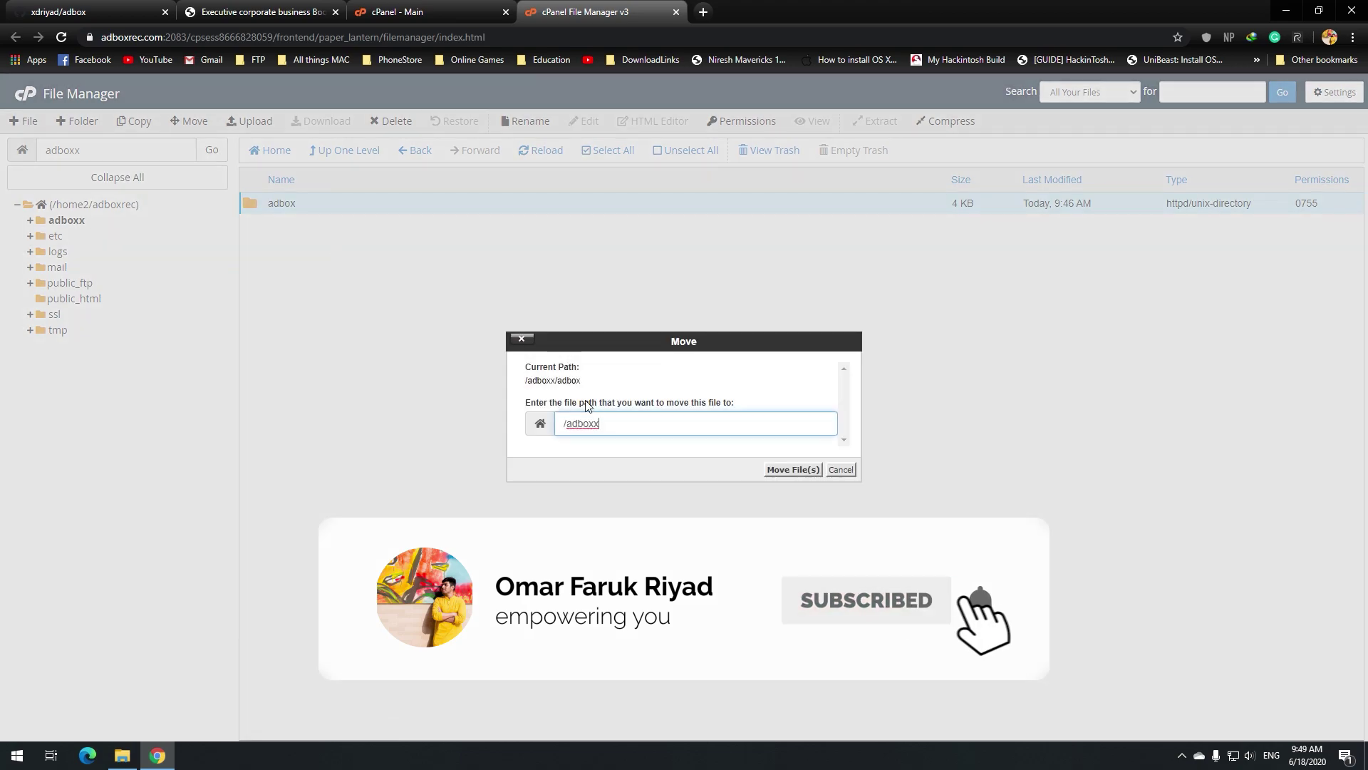
pyautogui.hotkey('ctrl', 'a')
pyautogui.write('/')
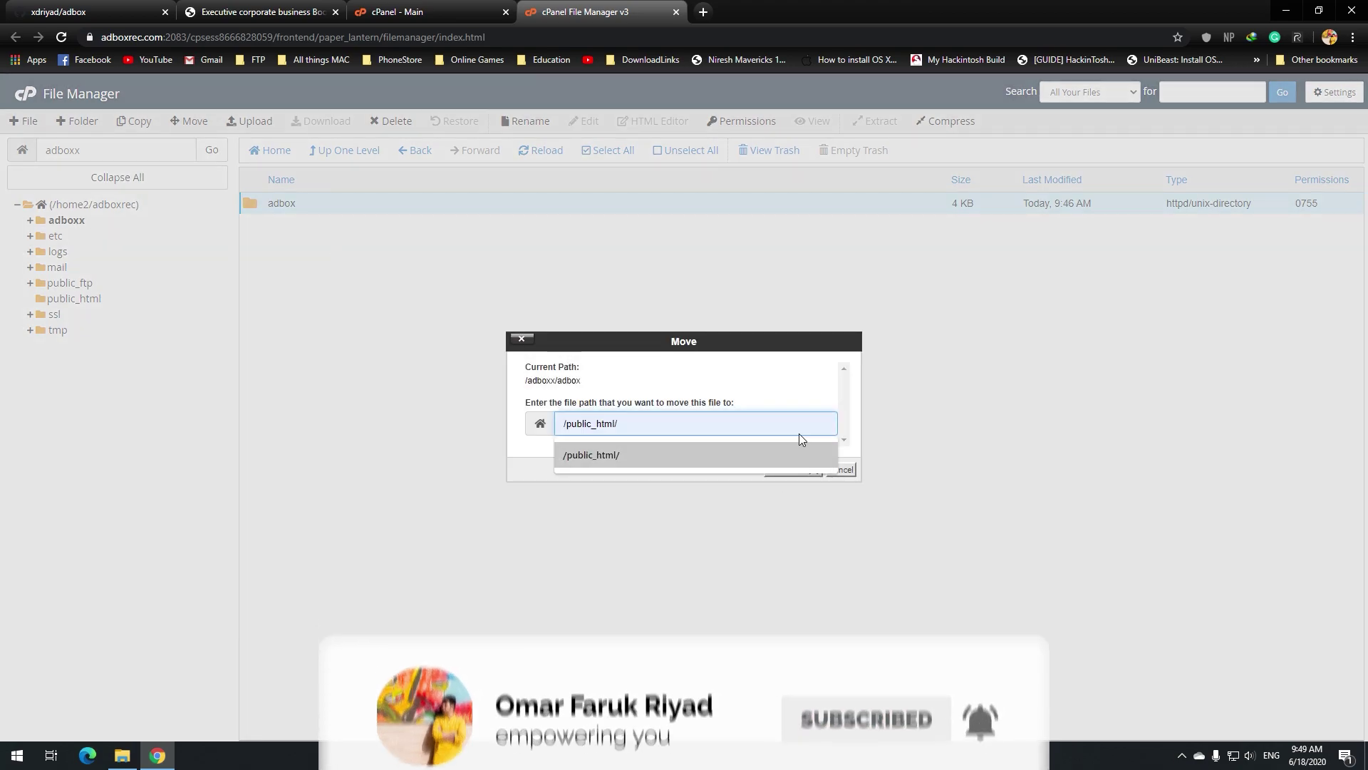
pyautogui.click(793, 470)
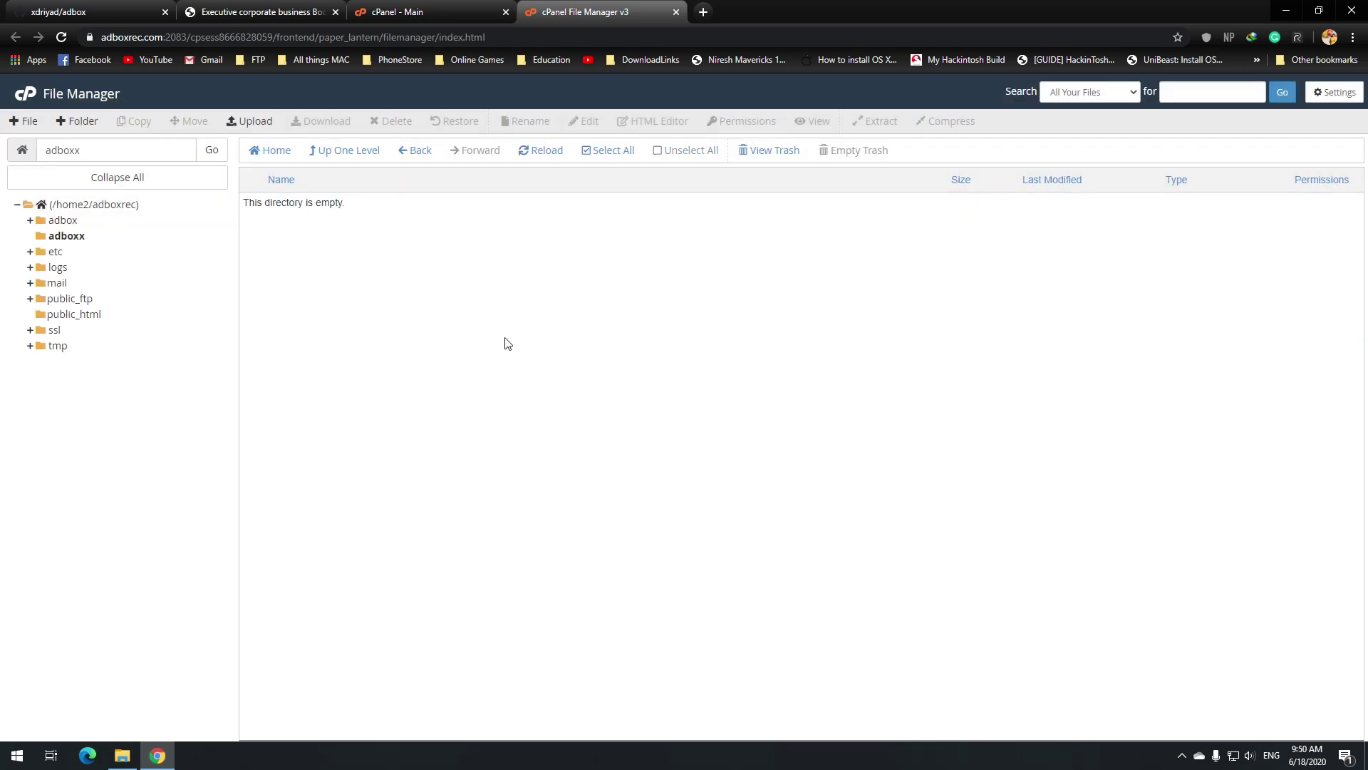
# Check the moved adbox folder, then delete the empty adboxx folder
pyautogui.click(347, 155)
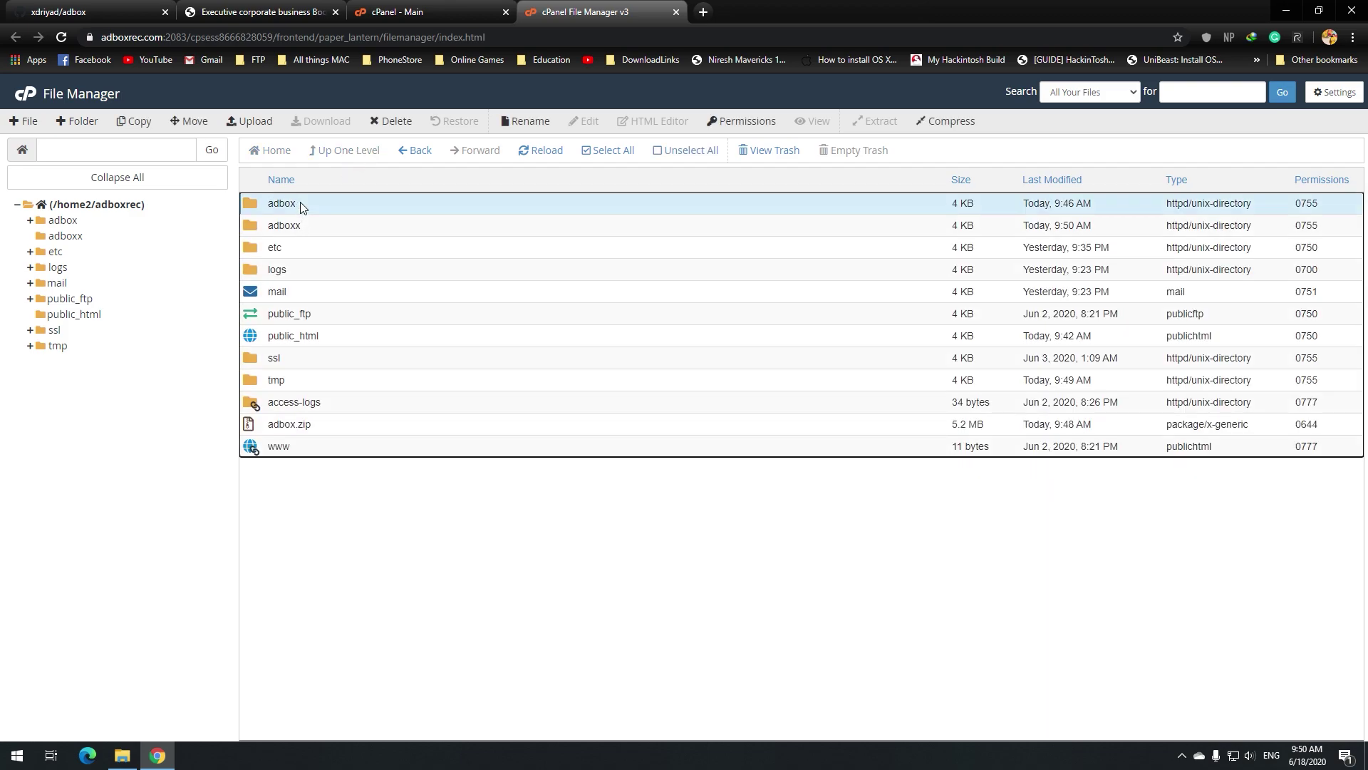
pyautogui.doubleClick(302, 204)
pyautogui.click(352, 152)
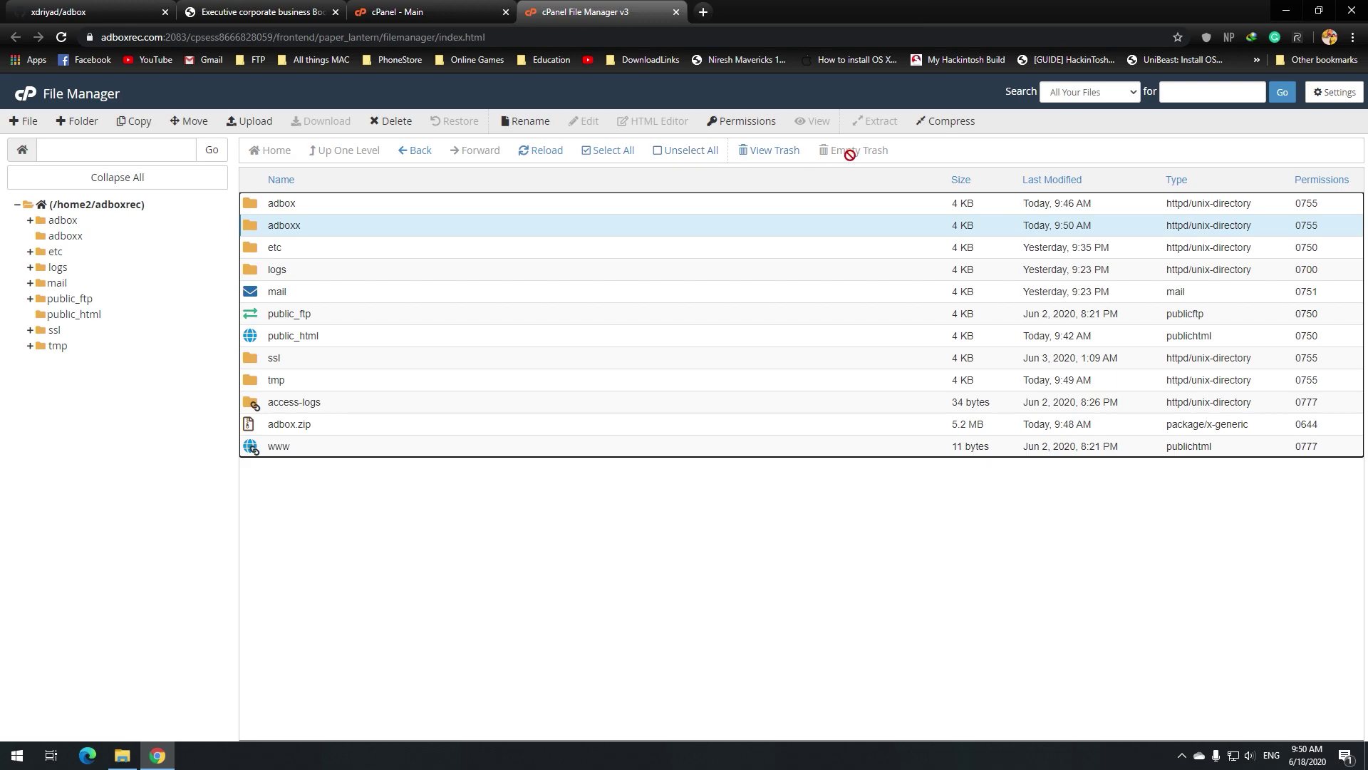
pyautogui.click(394, 121)
pyautogui.click(805, 454)
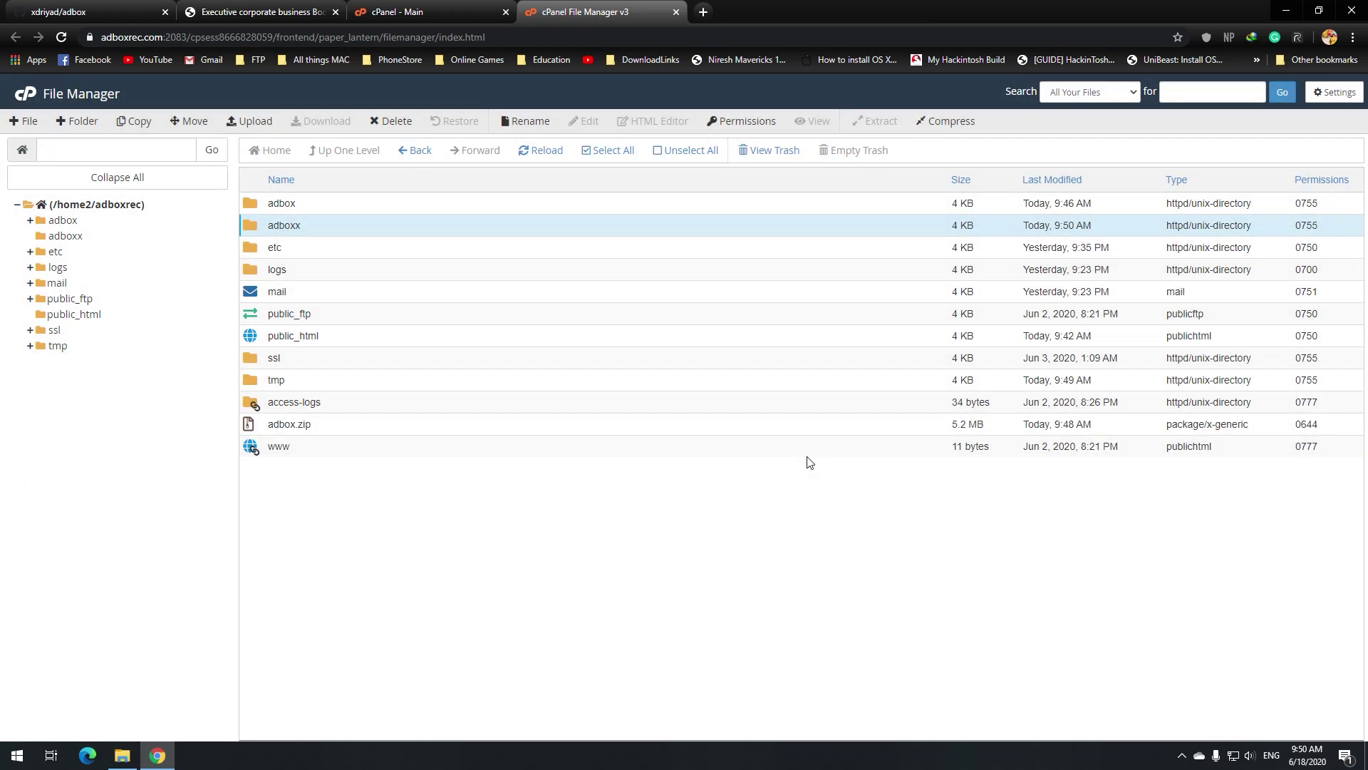
# Create a Python 3.6.8 application with application root adbox in Setup Python App
pyautogui.click(436, 20)
pyautogui.scroll(-15, 428, 446)
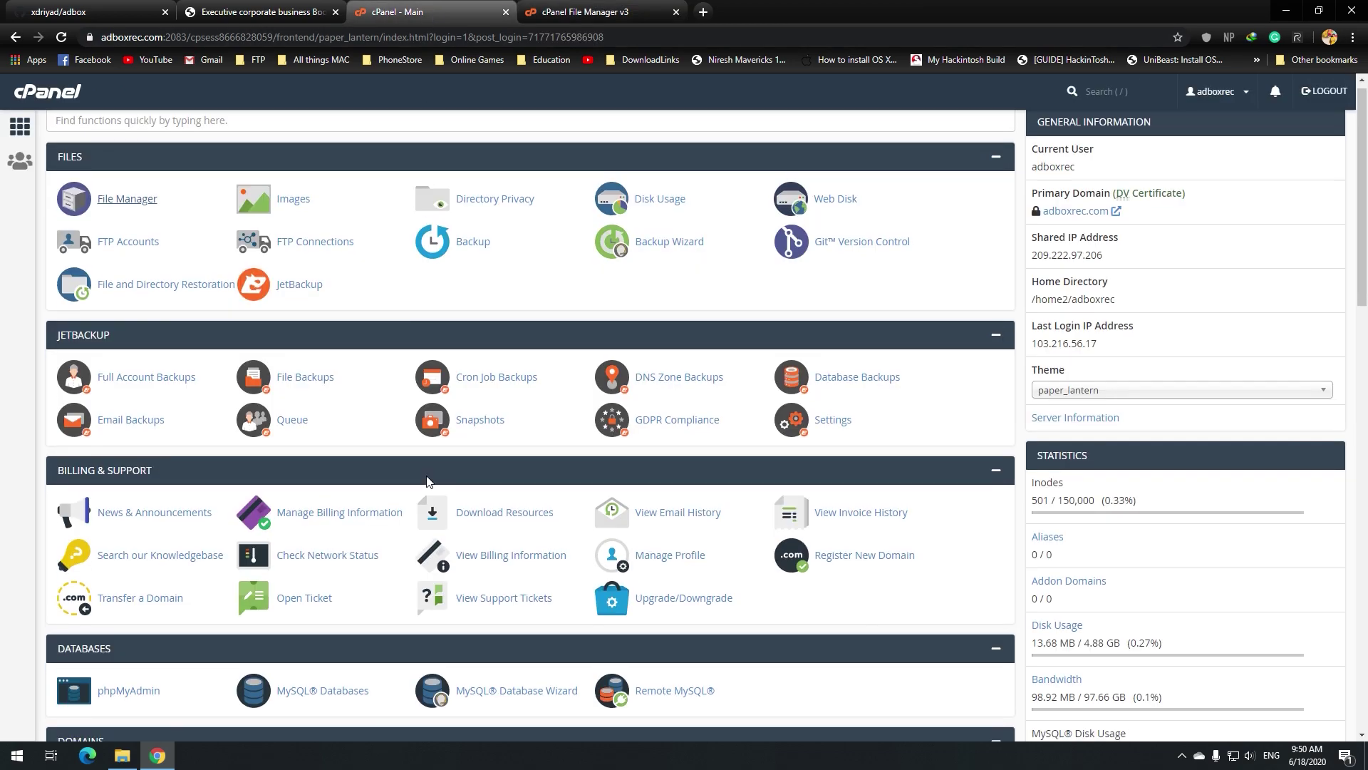
pyautogui.scroll(-4, 427, 446)
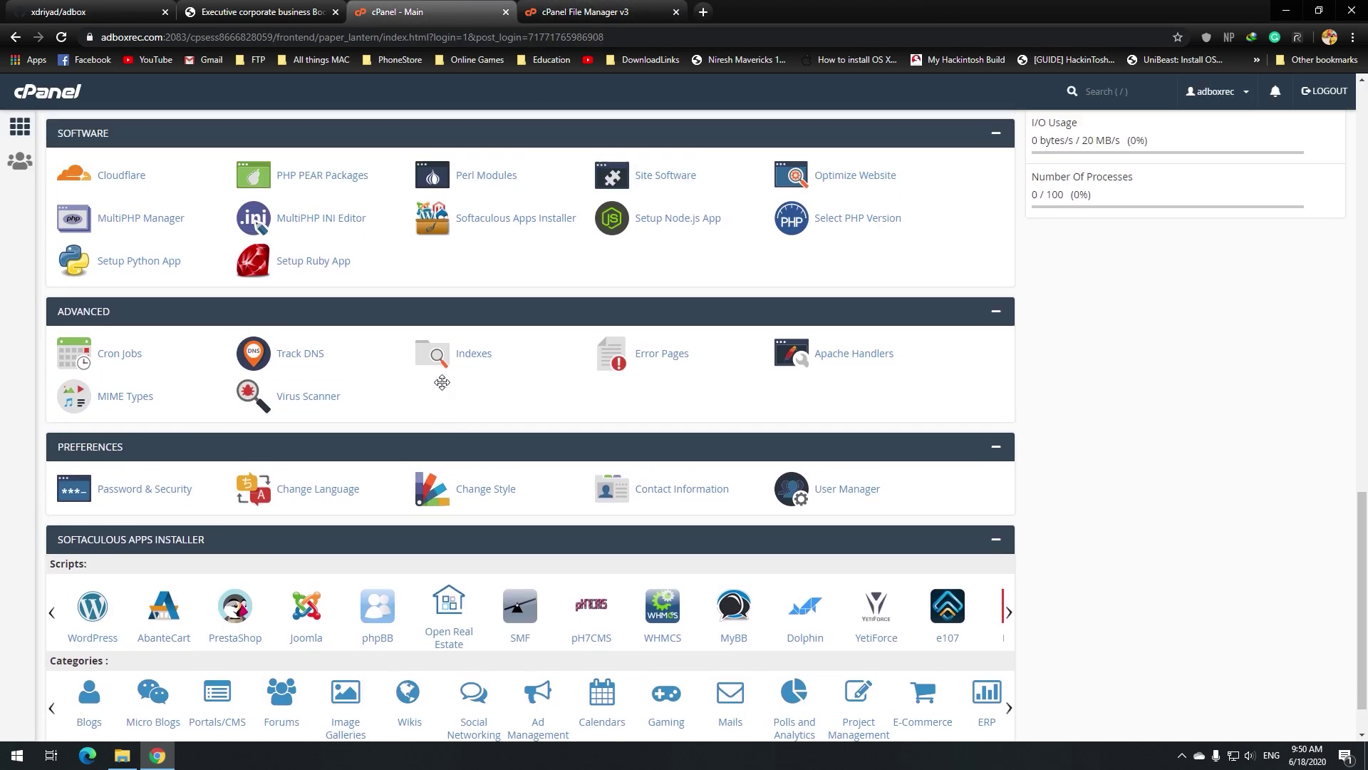
pyautogui.scroll(3, 441, 383)
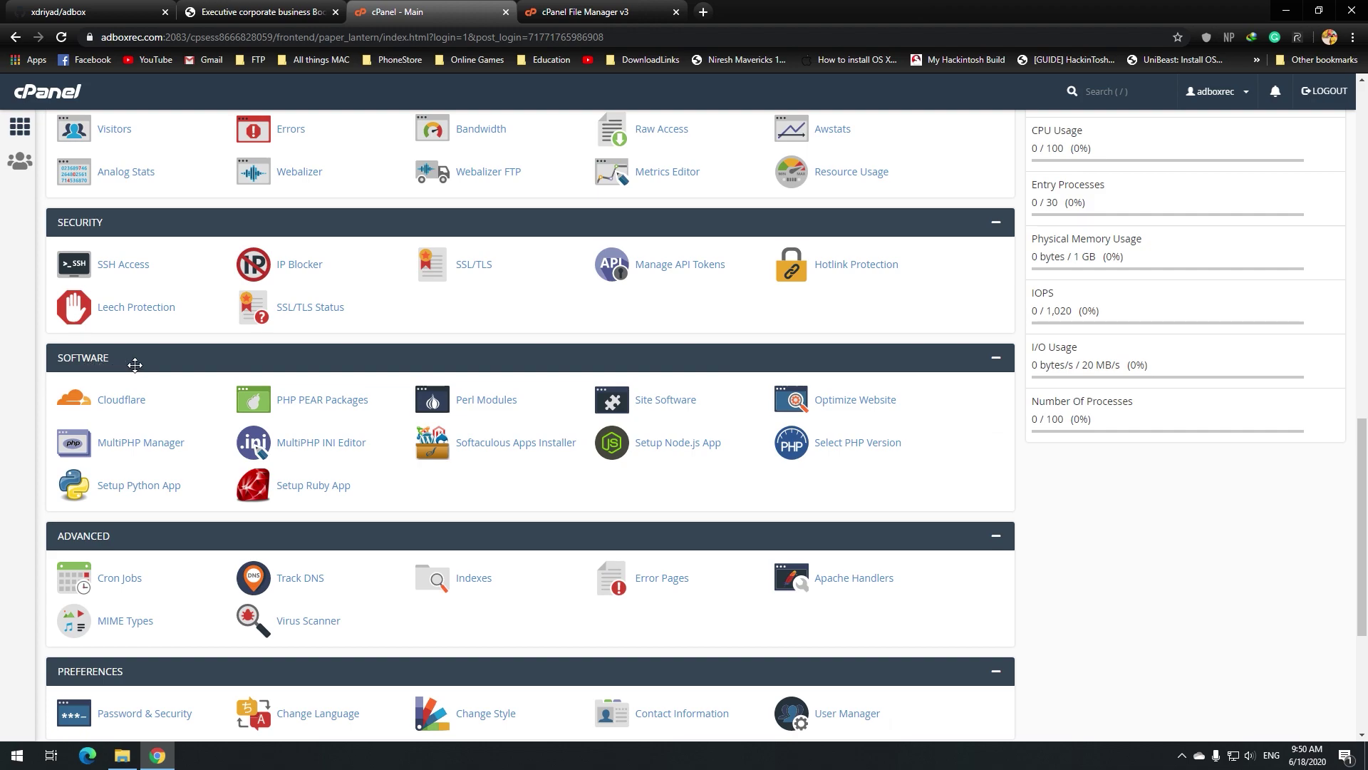
pyautogui.click(141, 479)
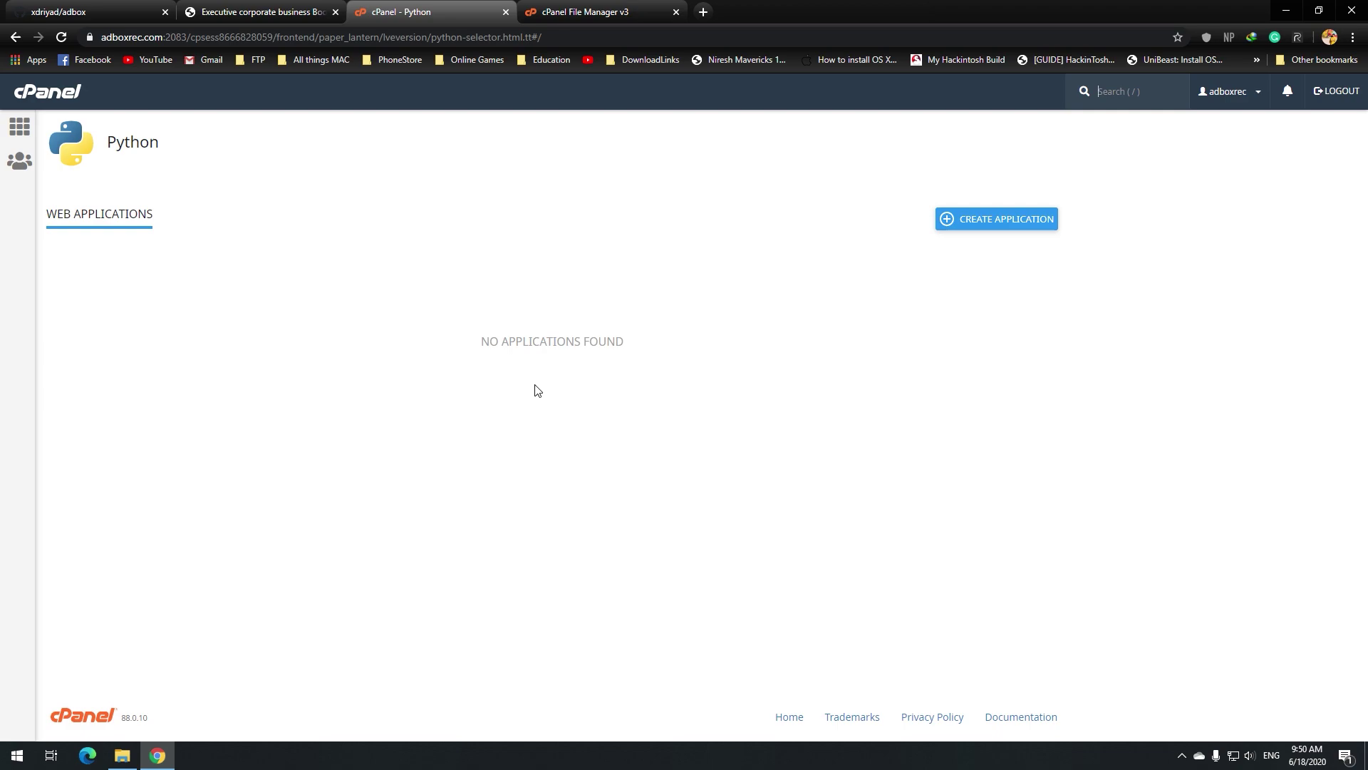
pyautogui.click(987, 228)
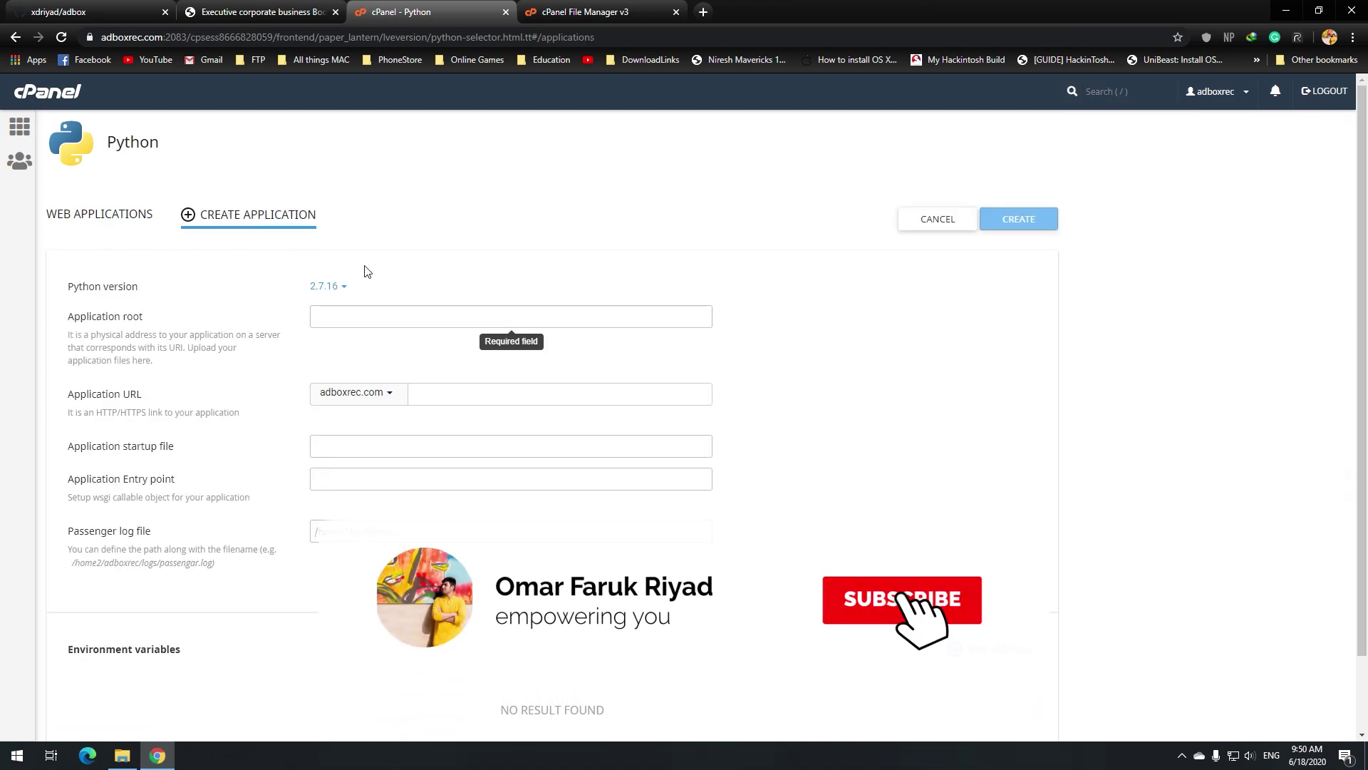
pyautogui.click(327, 285)
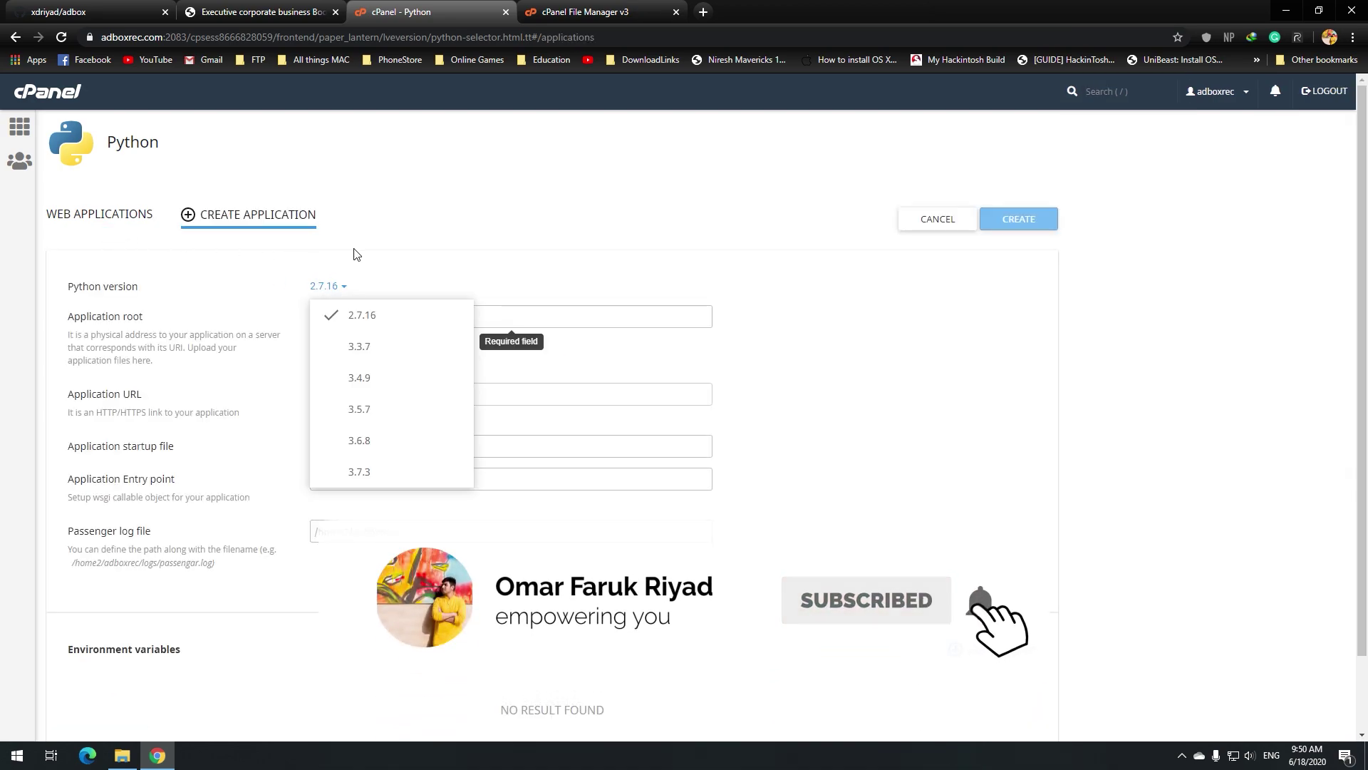
pyautogui.click(397, 446)
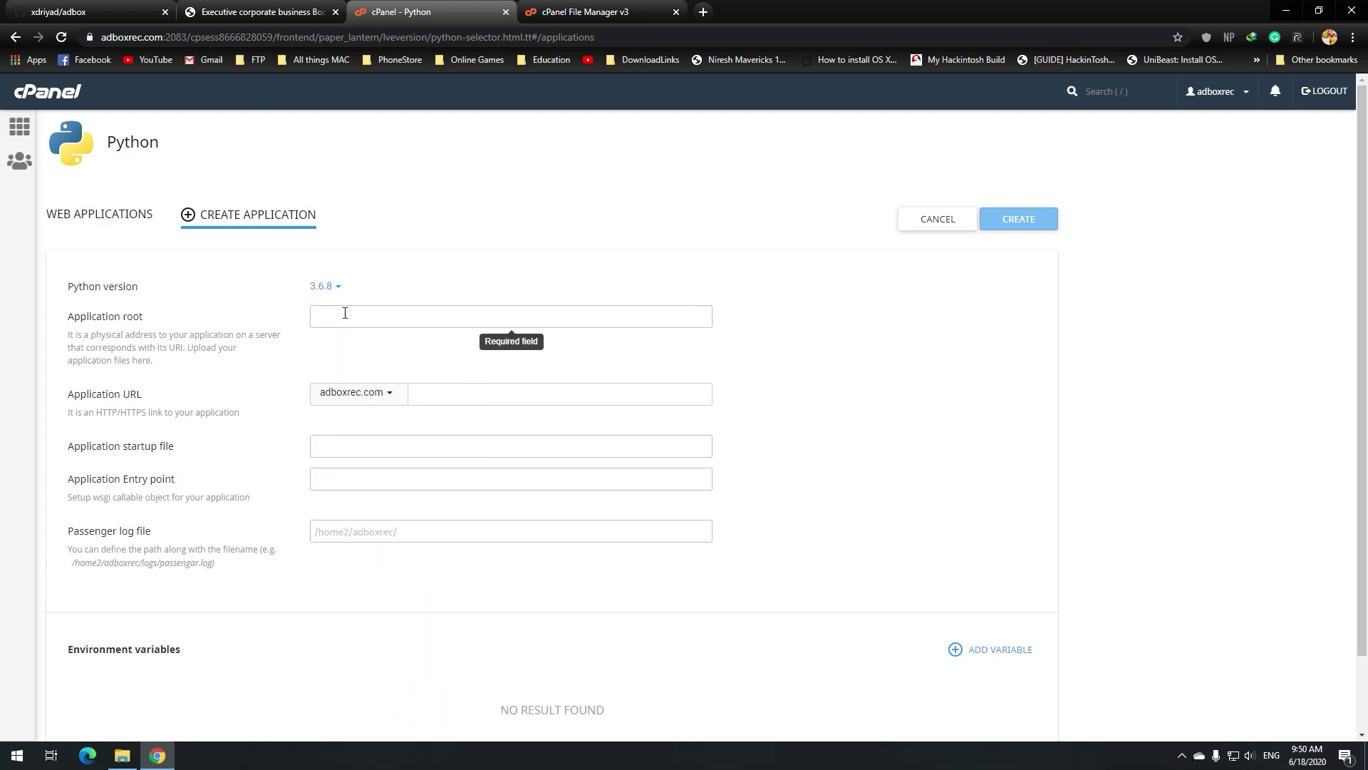
pyautogui.write('adbox')
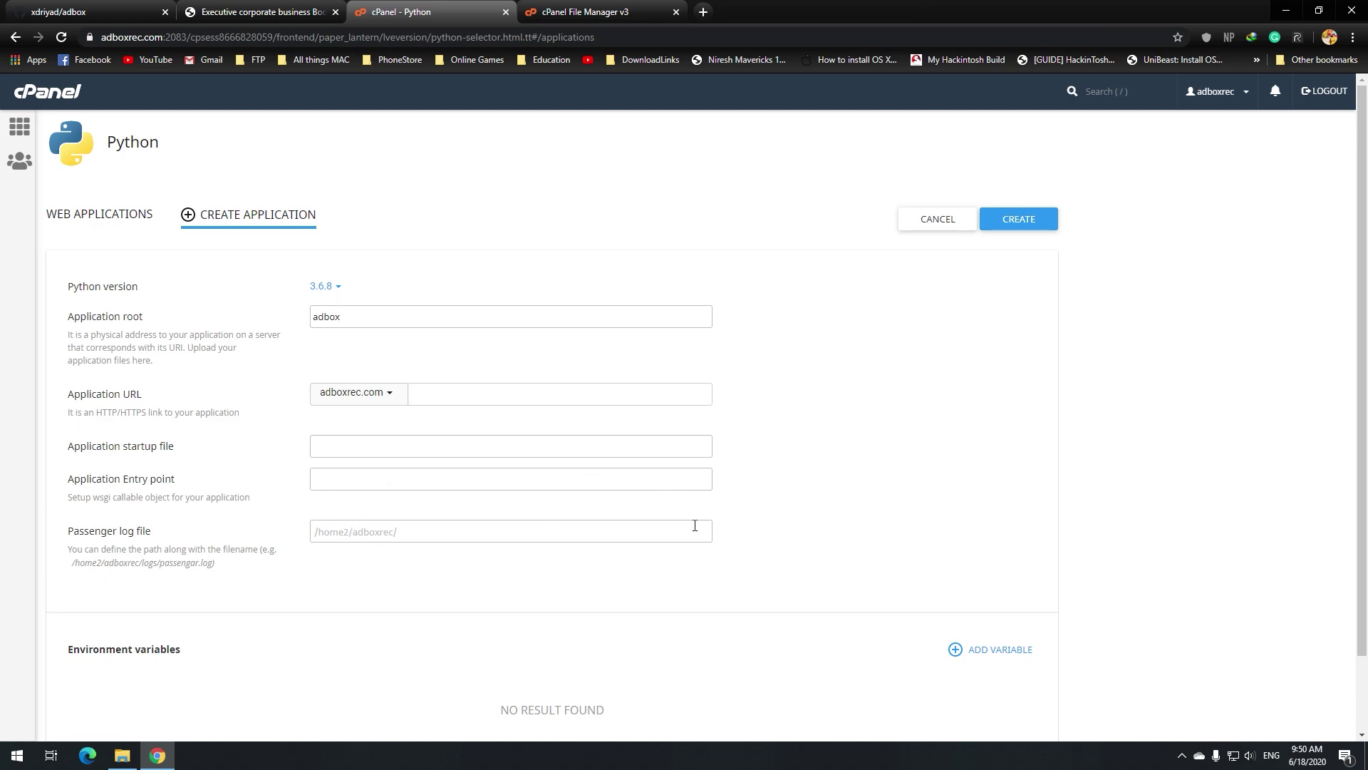
pyautogui.click(1017, 219)
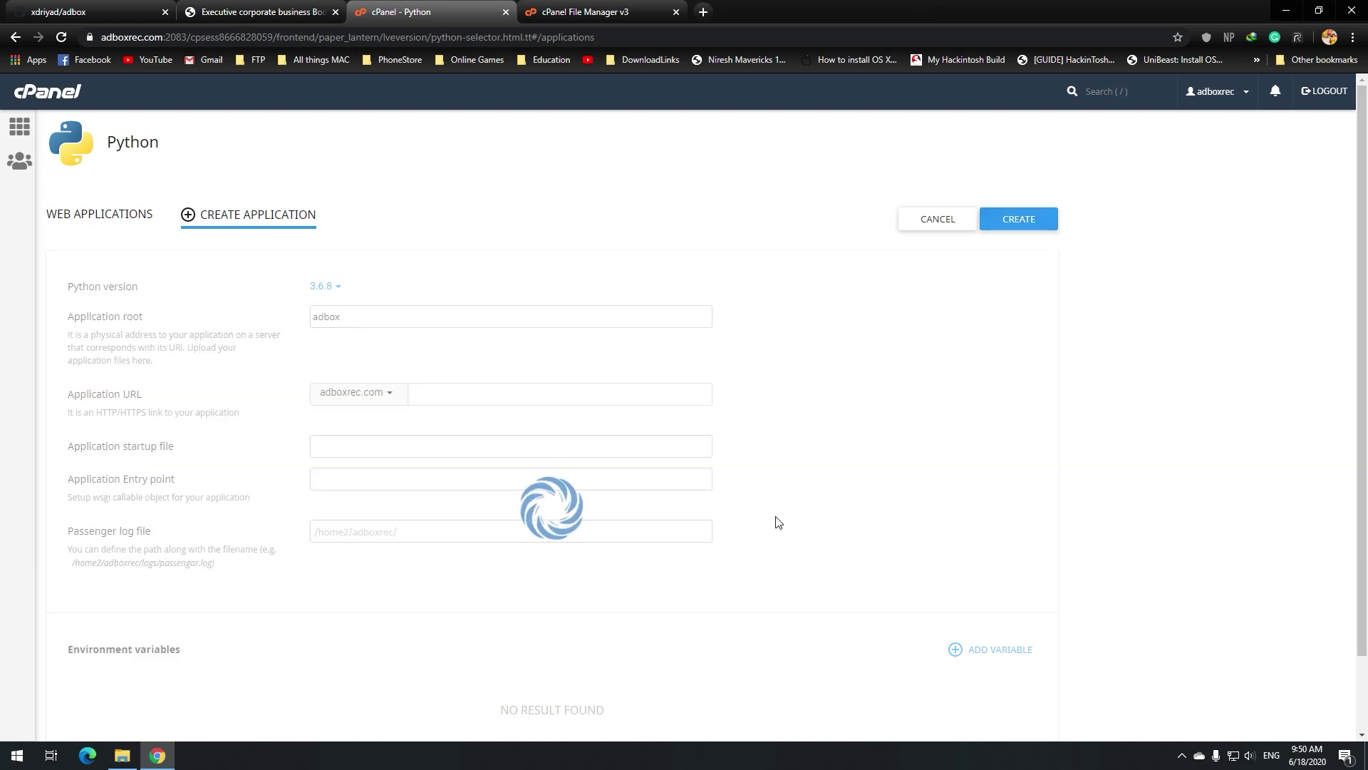
# Open the application URL adboxrec.com in a new tab and reload it to see 'It works! Python 3.6.8'
pyautogui.scroll(-2, 474, 488)
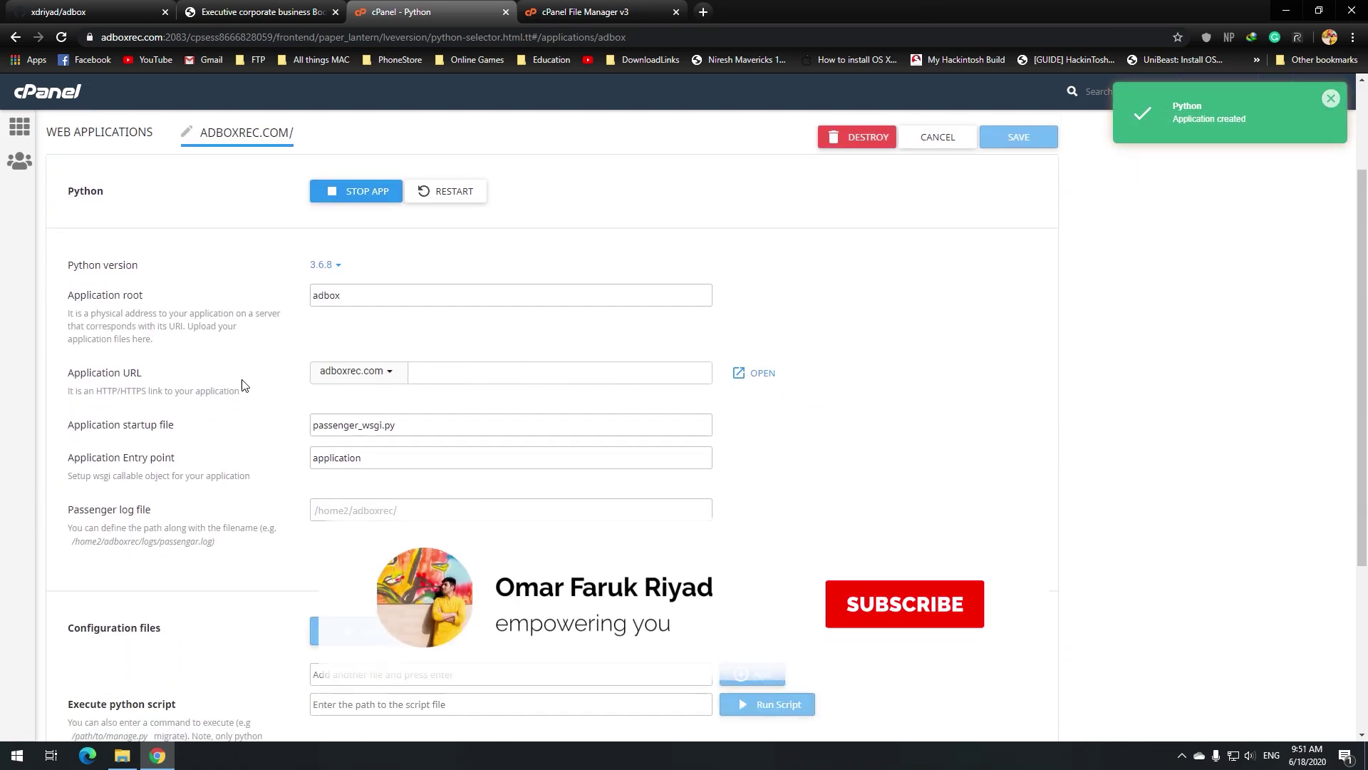
pyautogui.click(771, 375)
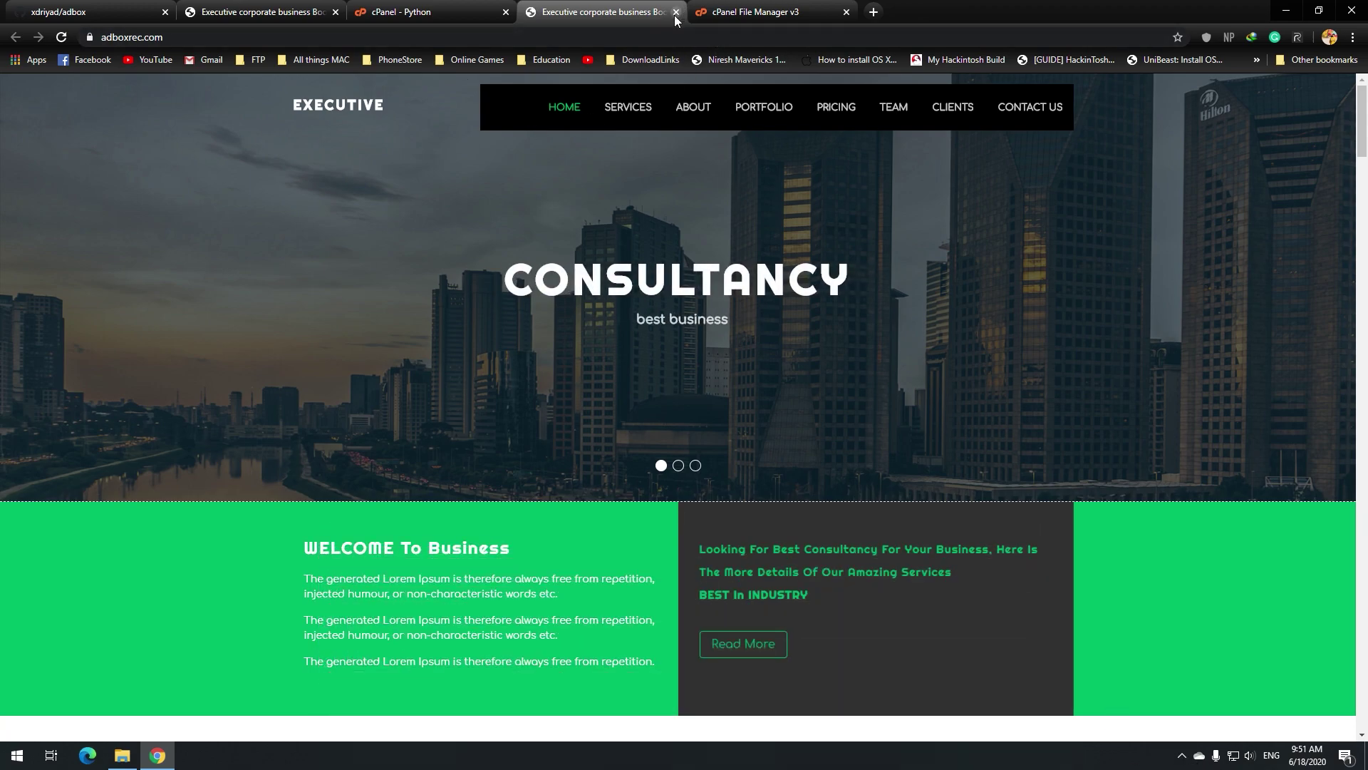
pyautogui.press('F5')
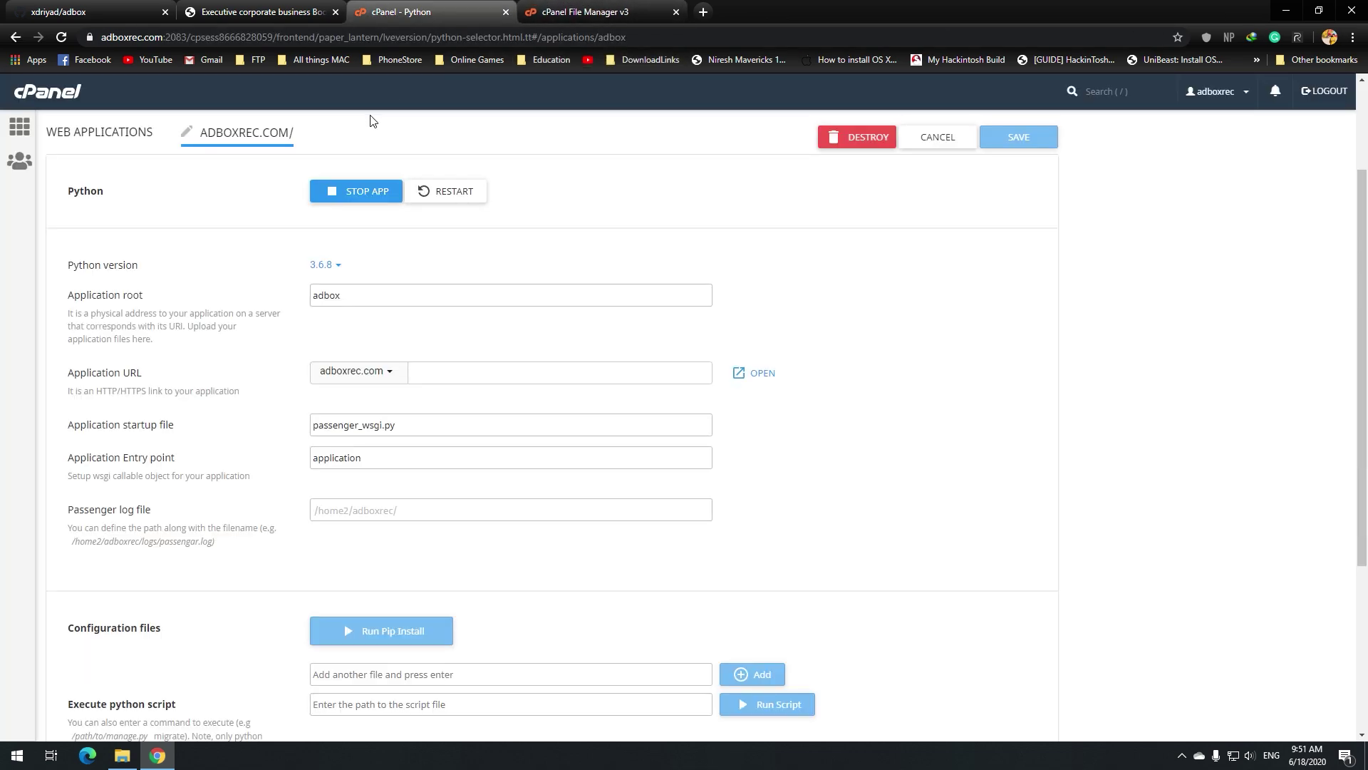
# Add requirements.txt to the app's configuration files
pyautogui.scroll(-3, 357, 168)
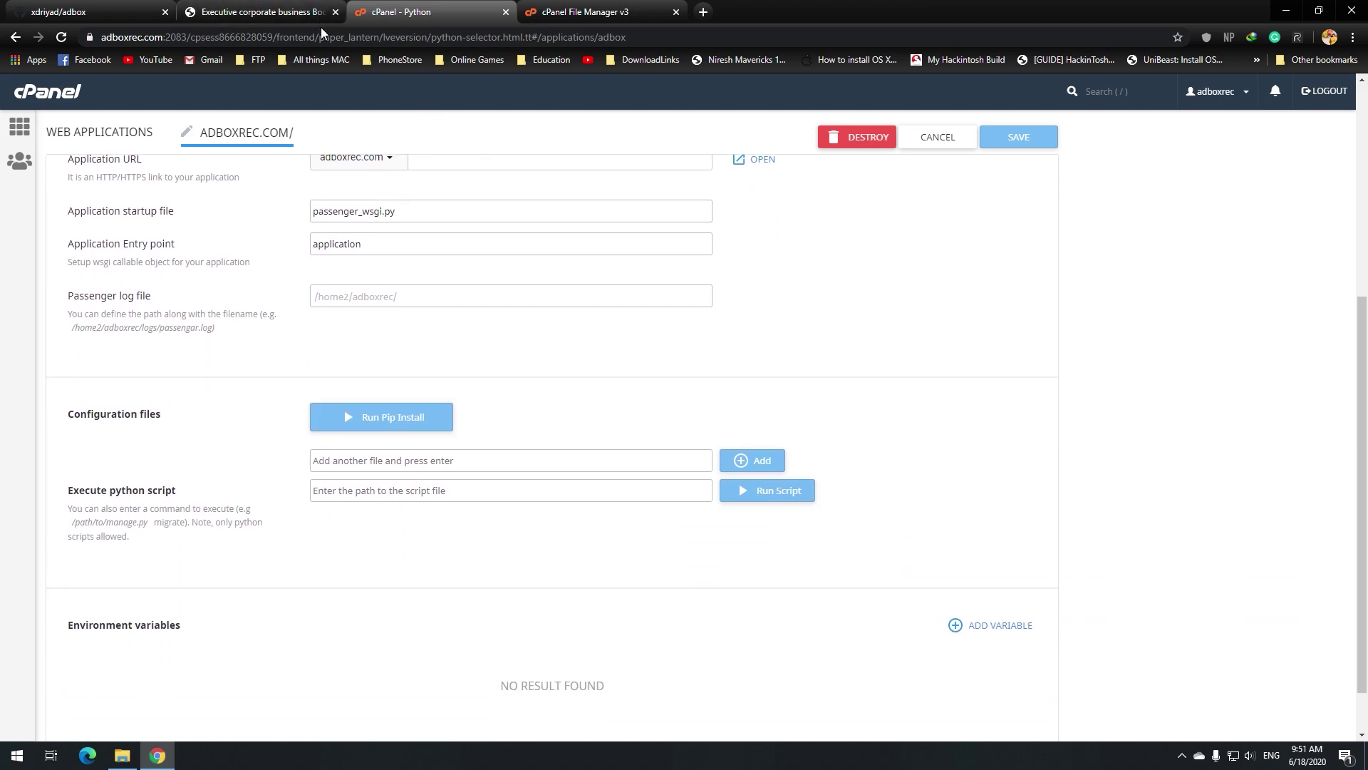
pyautogui.scroll(4, 541, 335)
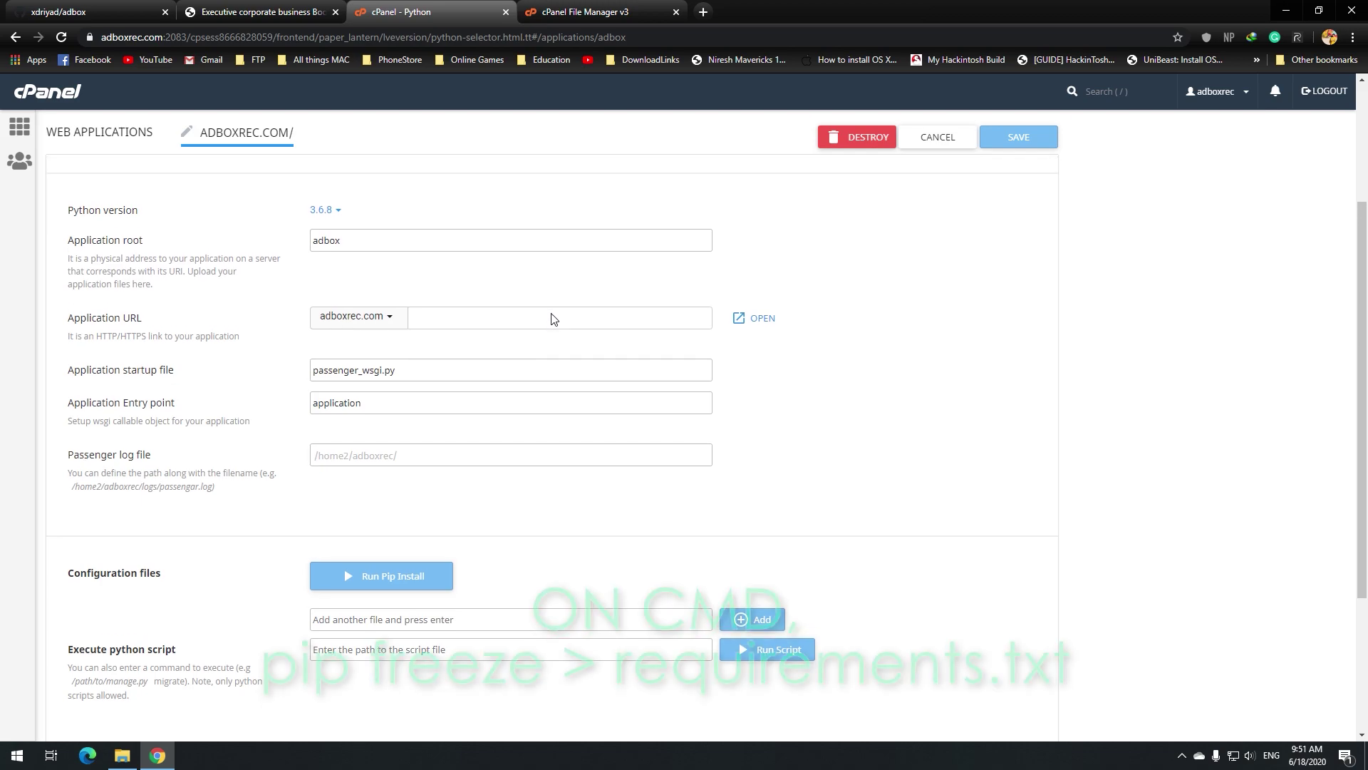
pyautogui.scroll(-5, 769, 269)
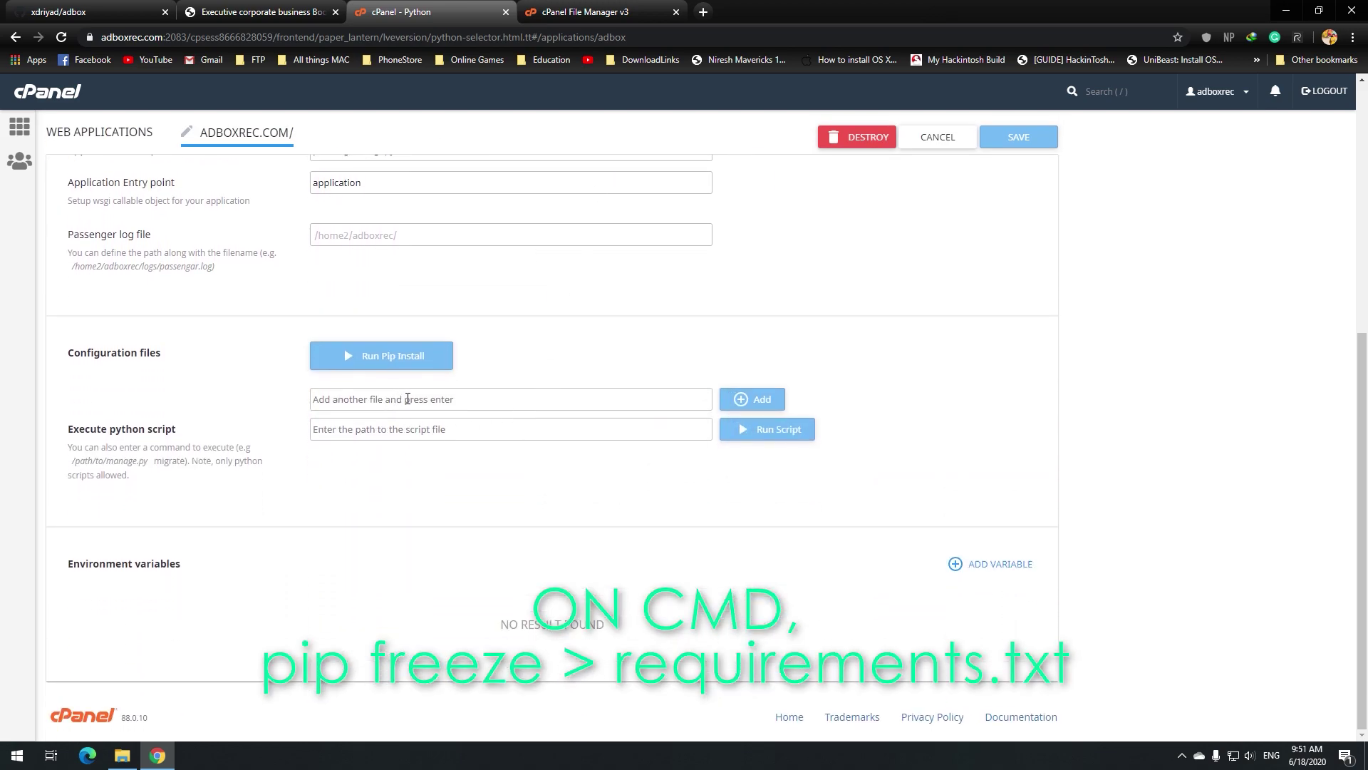
pyautogui.click(412, 398)
pyautogui.write('requirements.txt')
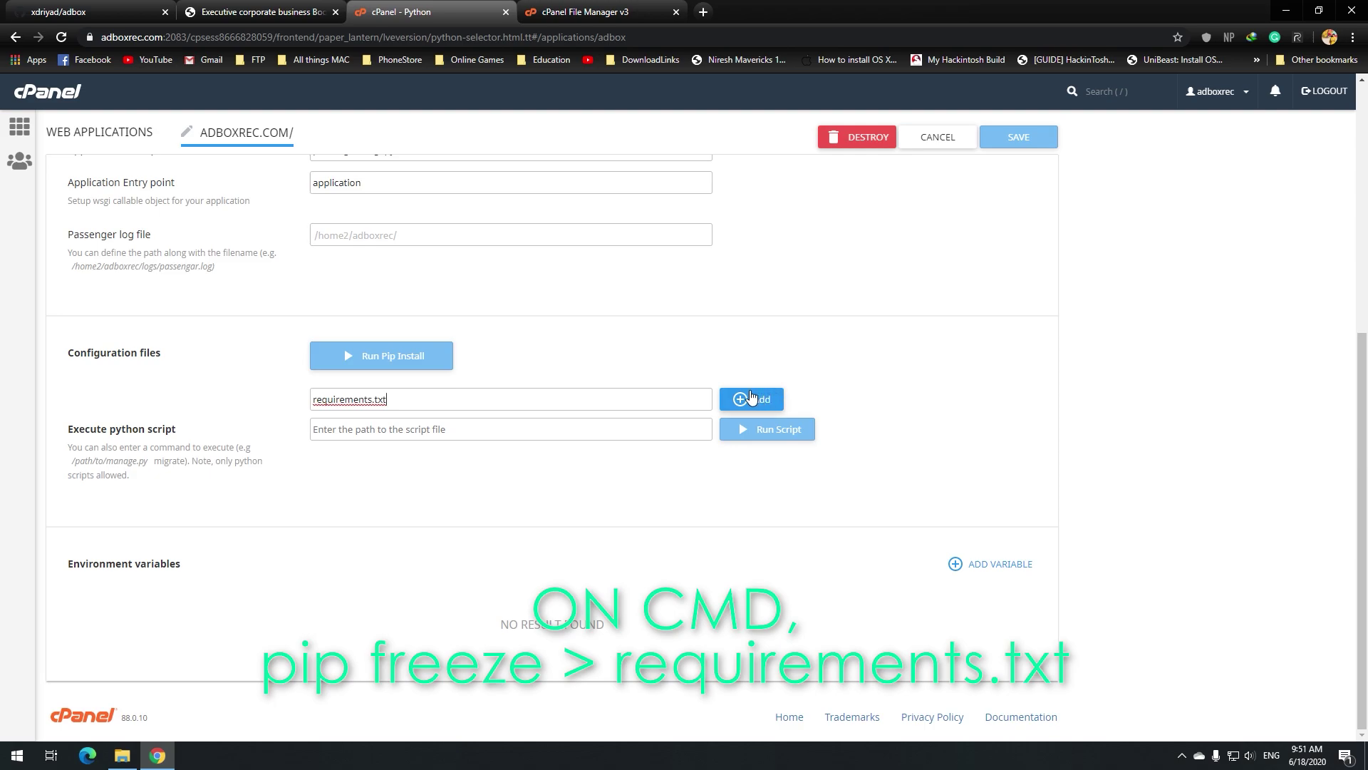
pyautogui.click(753, 396)
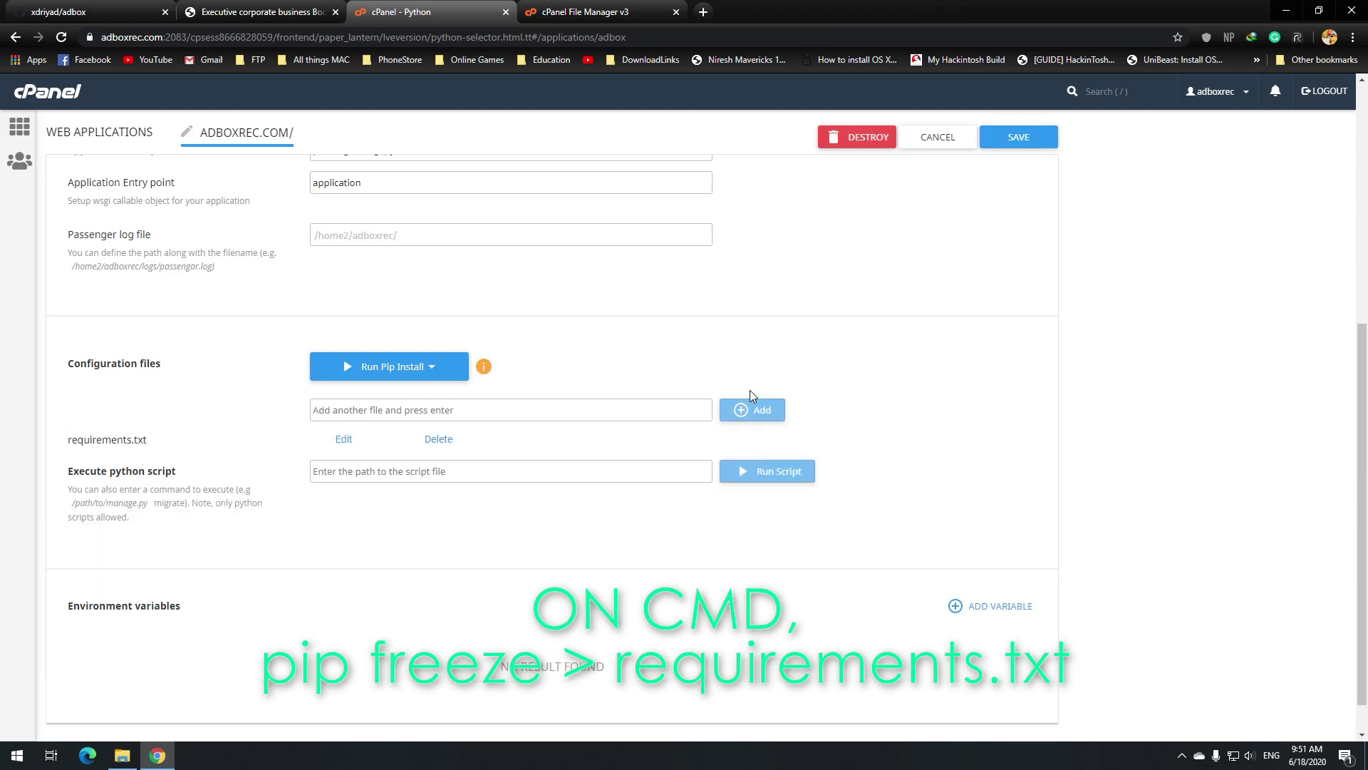
# Switch to the live Executive corporate adboxrec.com browser tab
pyautogui.click(259, 9)
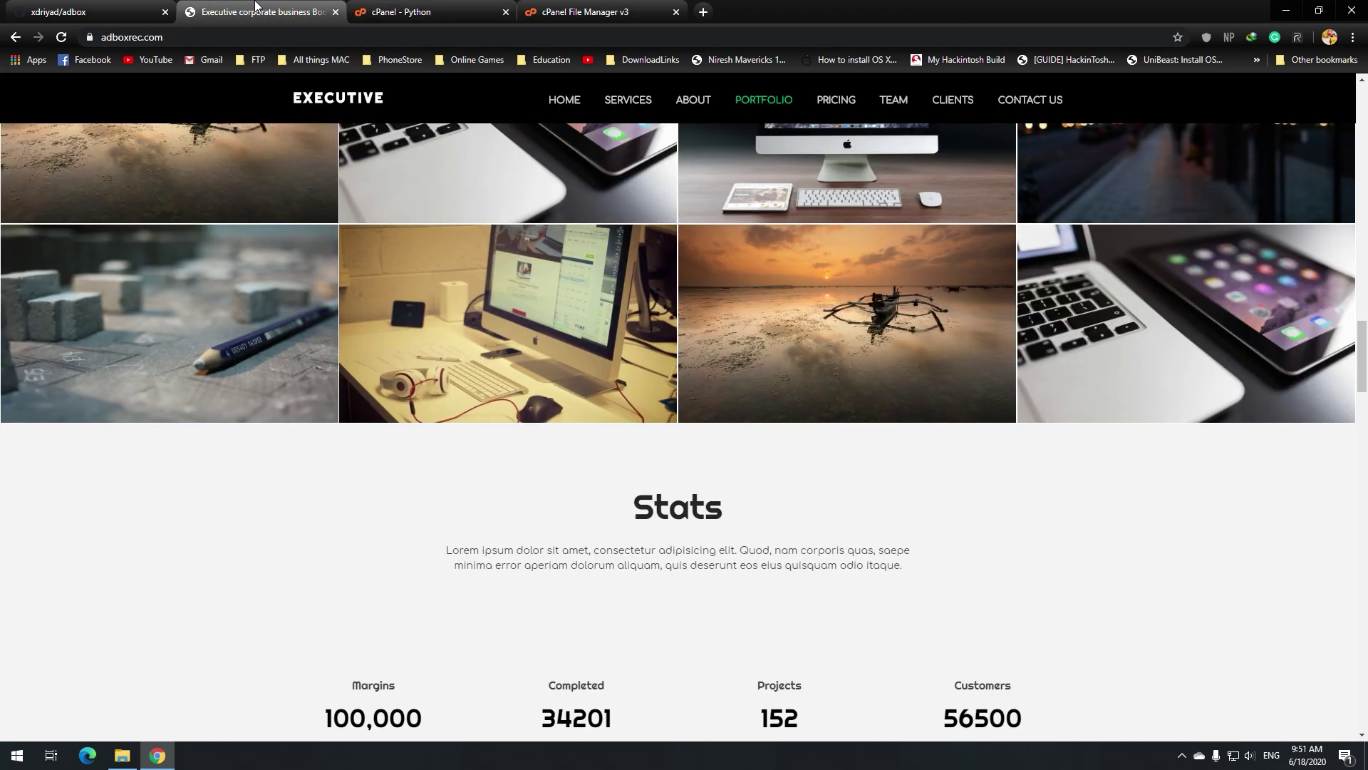
pyautogui.click(152, 9)
pyautogui.click(253, 9)
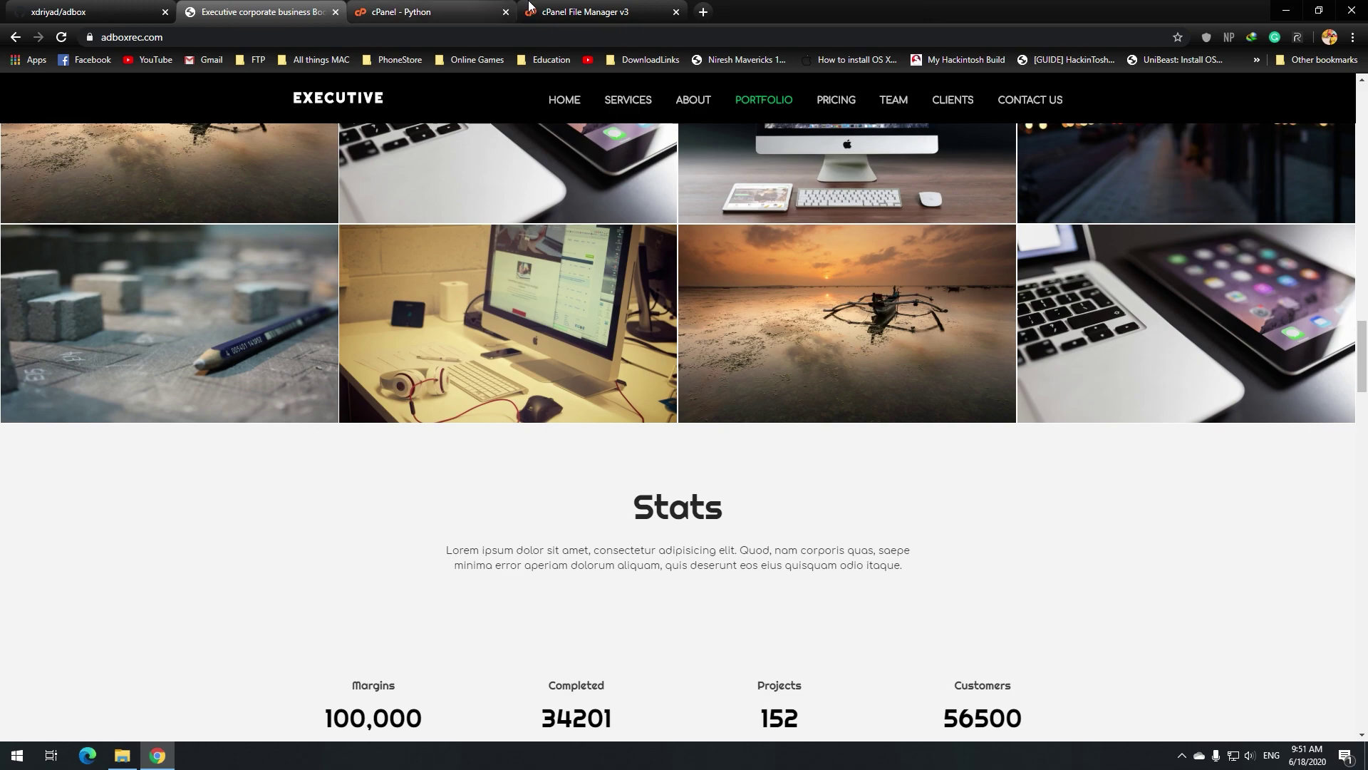
# Open adbox/passenger_wsgi.py in the File Manager code editor
pyautogui.click(431, 8)
pyautogui.click(619, 9)
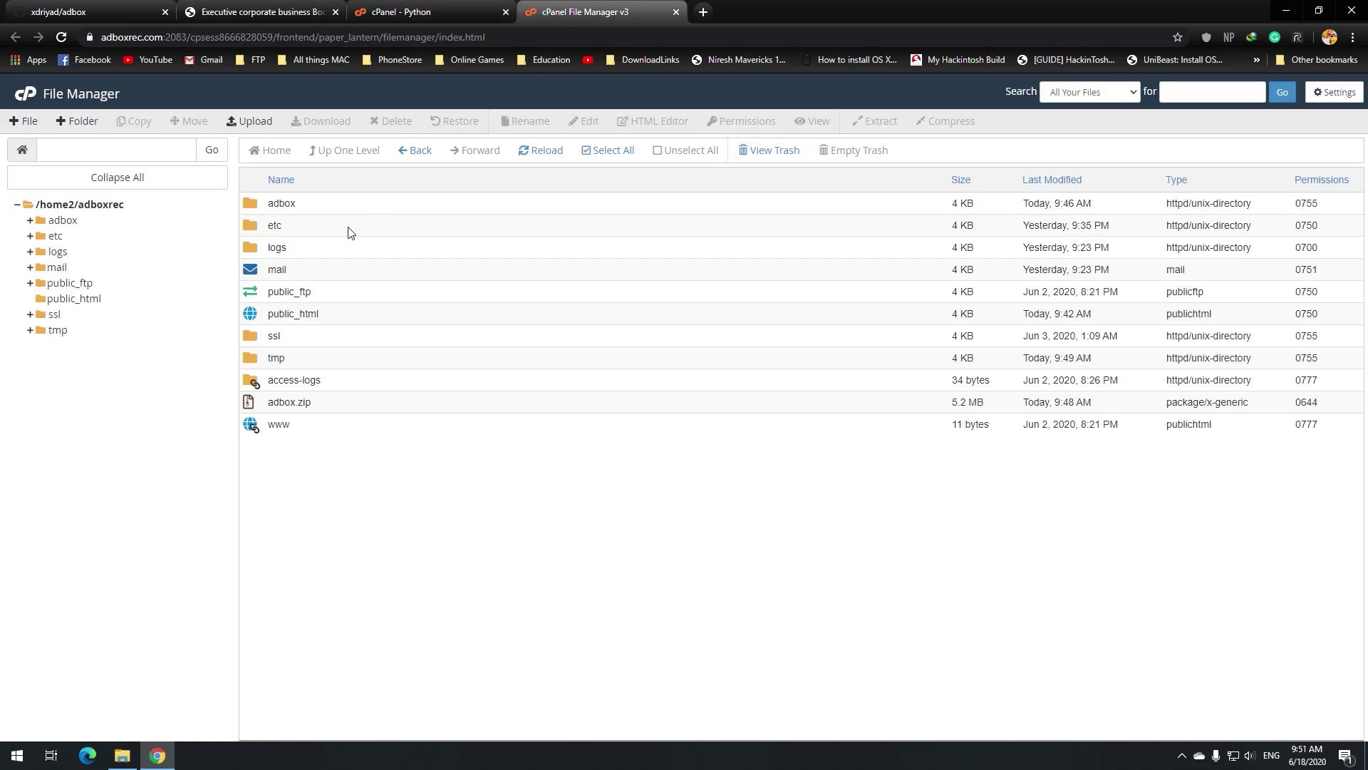
pyautogui.doubleClick(293, 207)
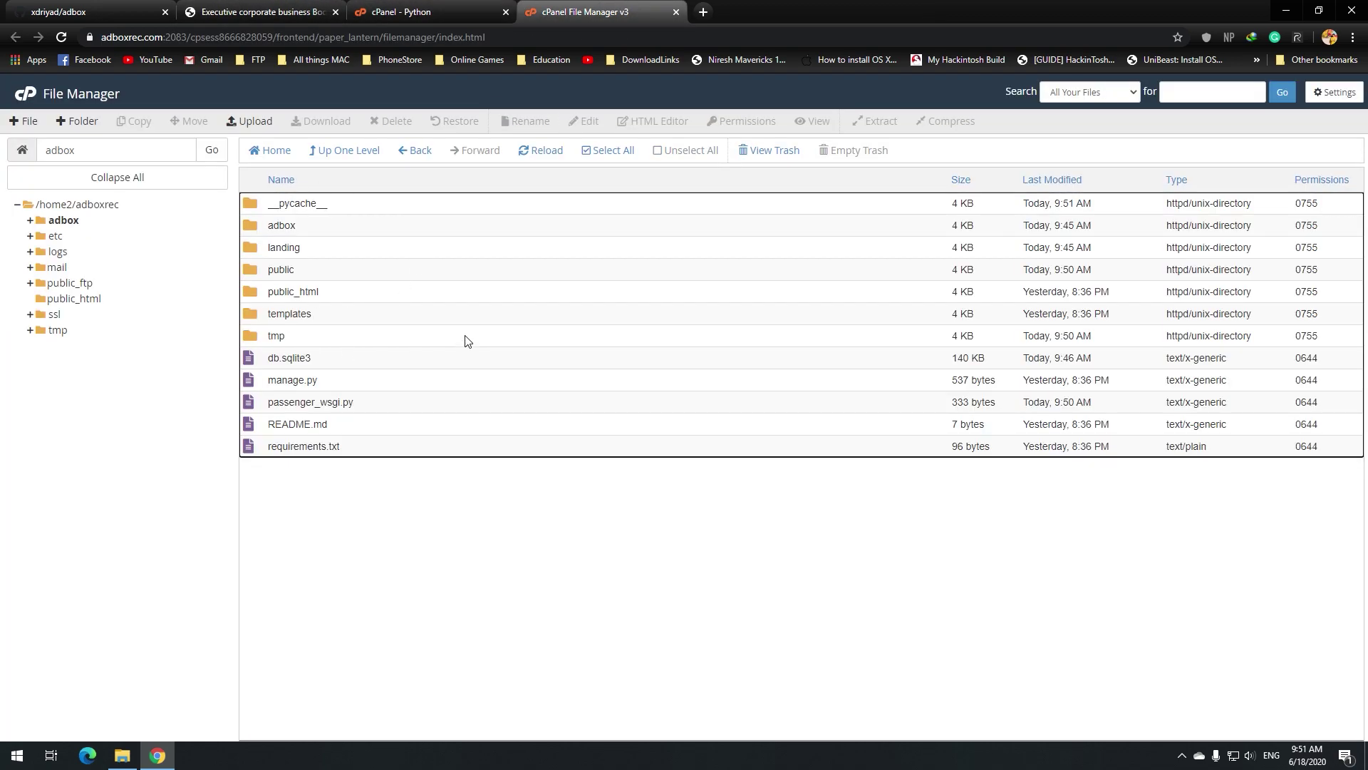
pyautogui.click(348, 406)
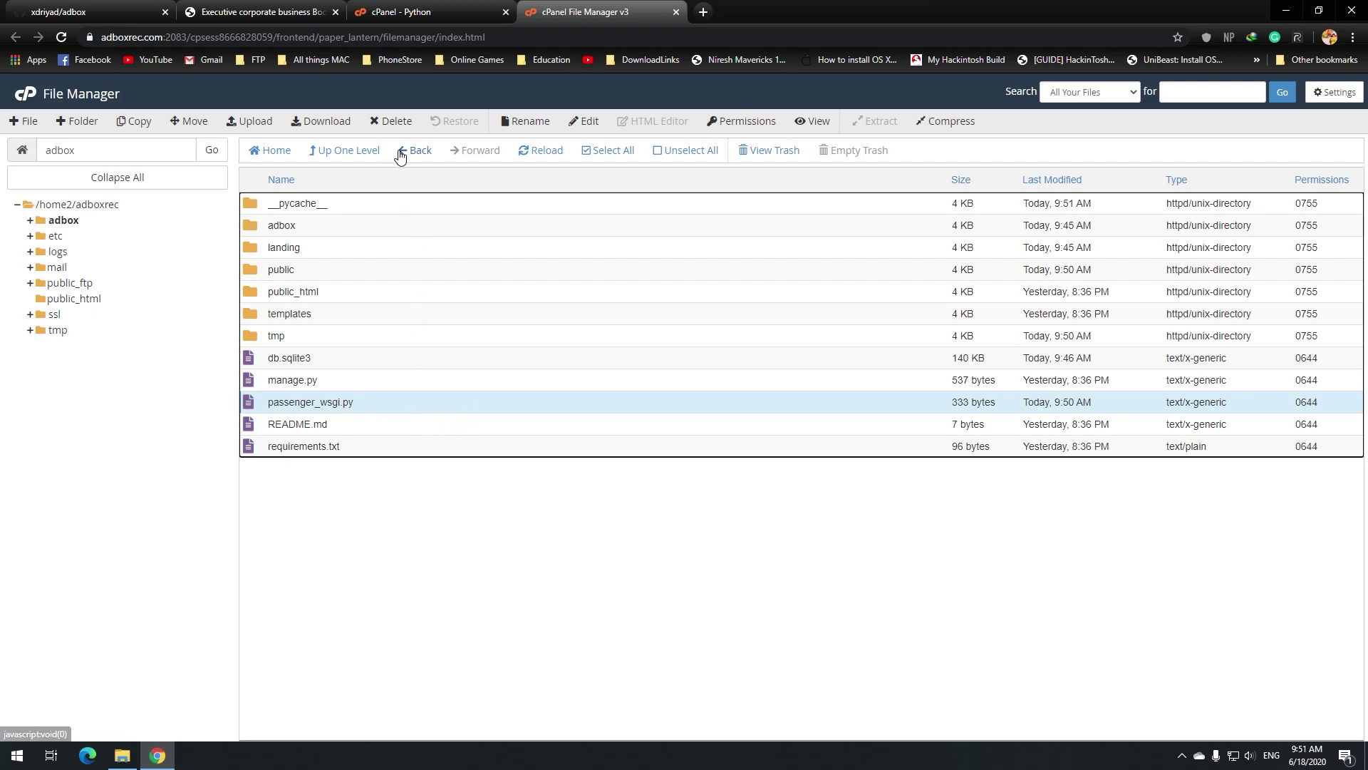
pyautogui.click(583, 121)
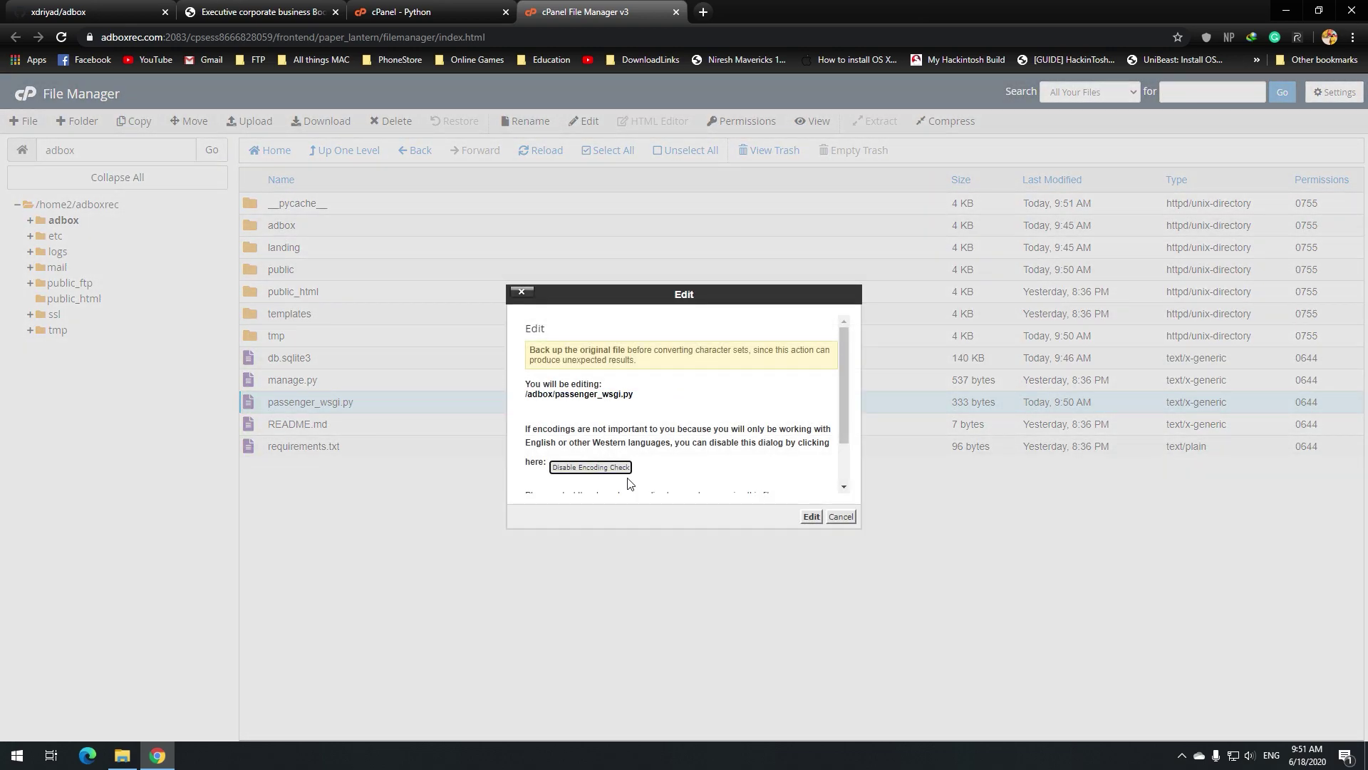
pyautogui.click(811, 517)
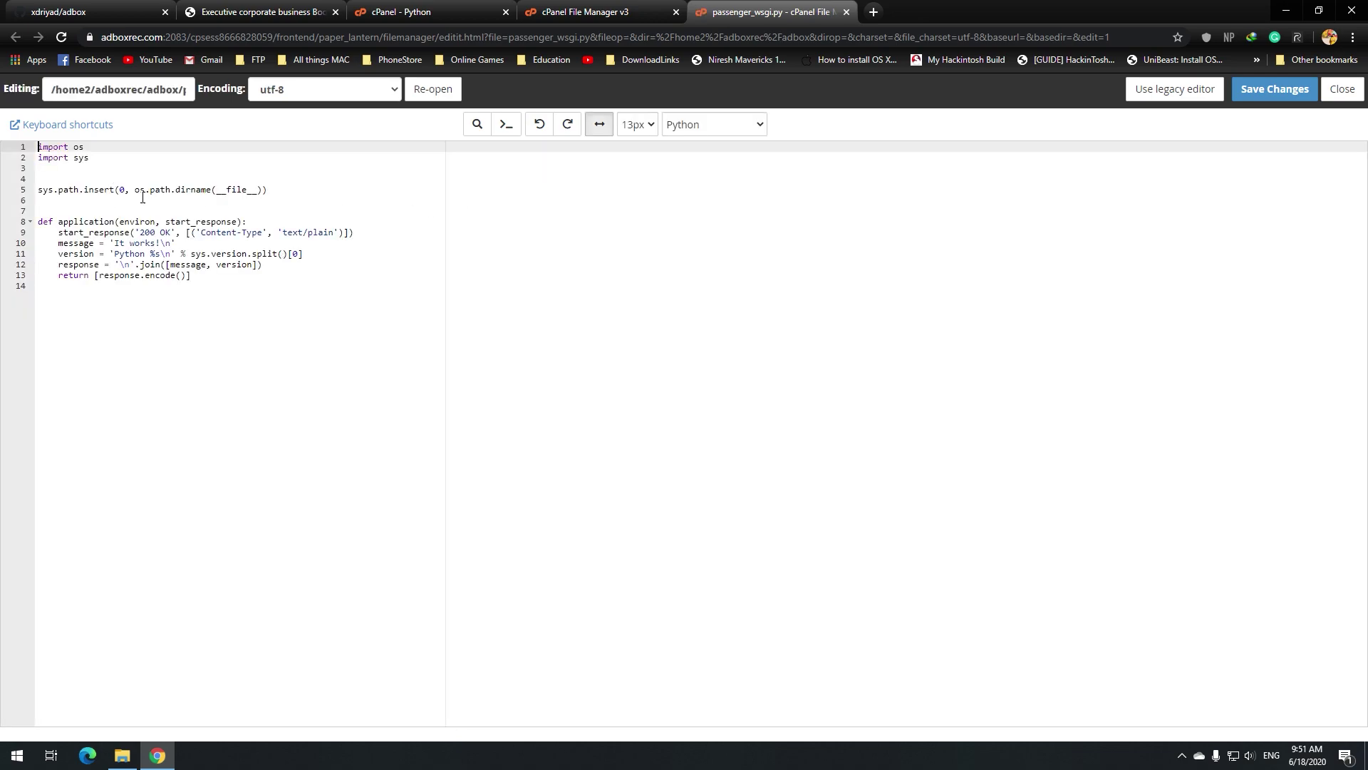
# Review the application function on lines 8–13 and confirm adboxrec.com shows the It works! page
pyautogui.moveTo(301, 288); pyautogui.dragTo(78, 220)
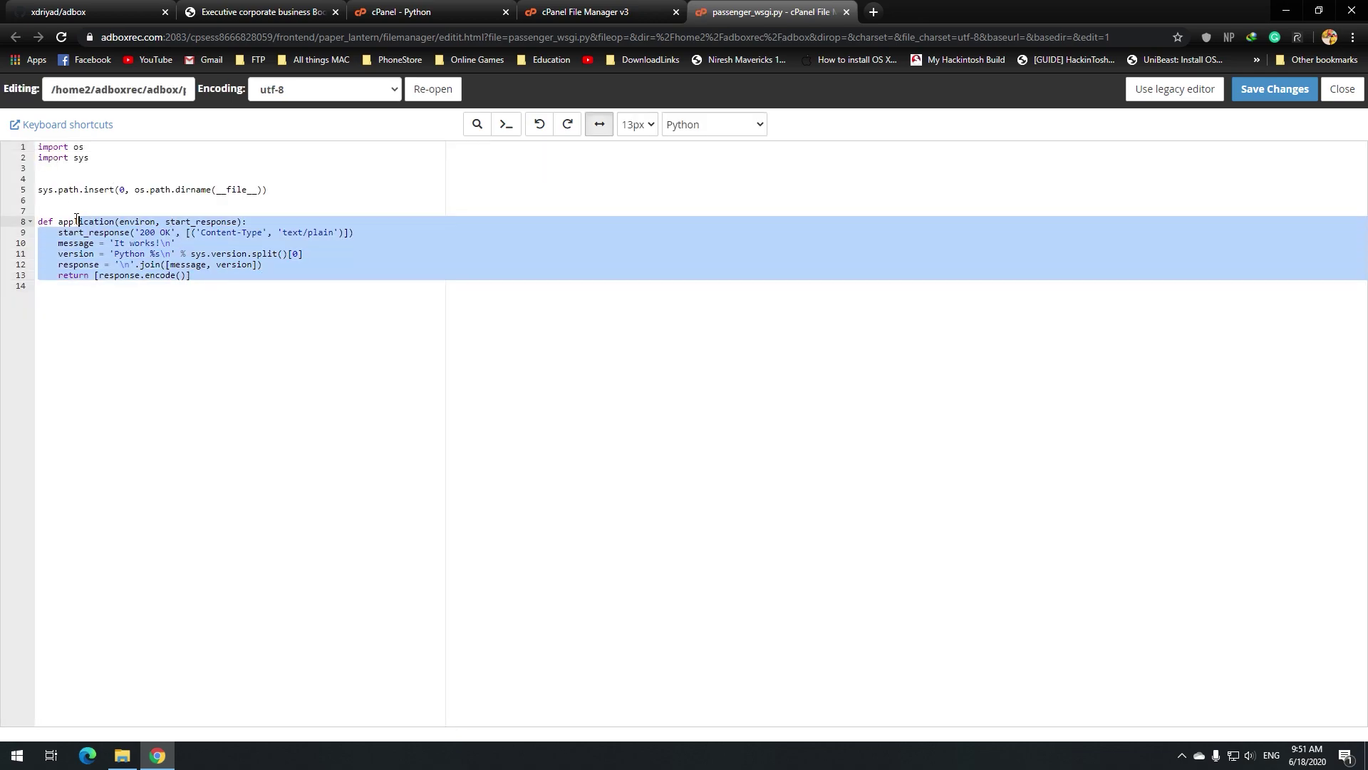
pyautogui.doubleClick(99, 222)
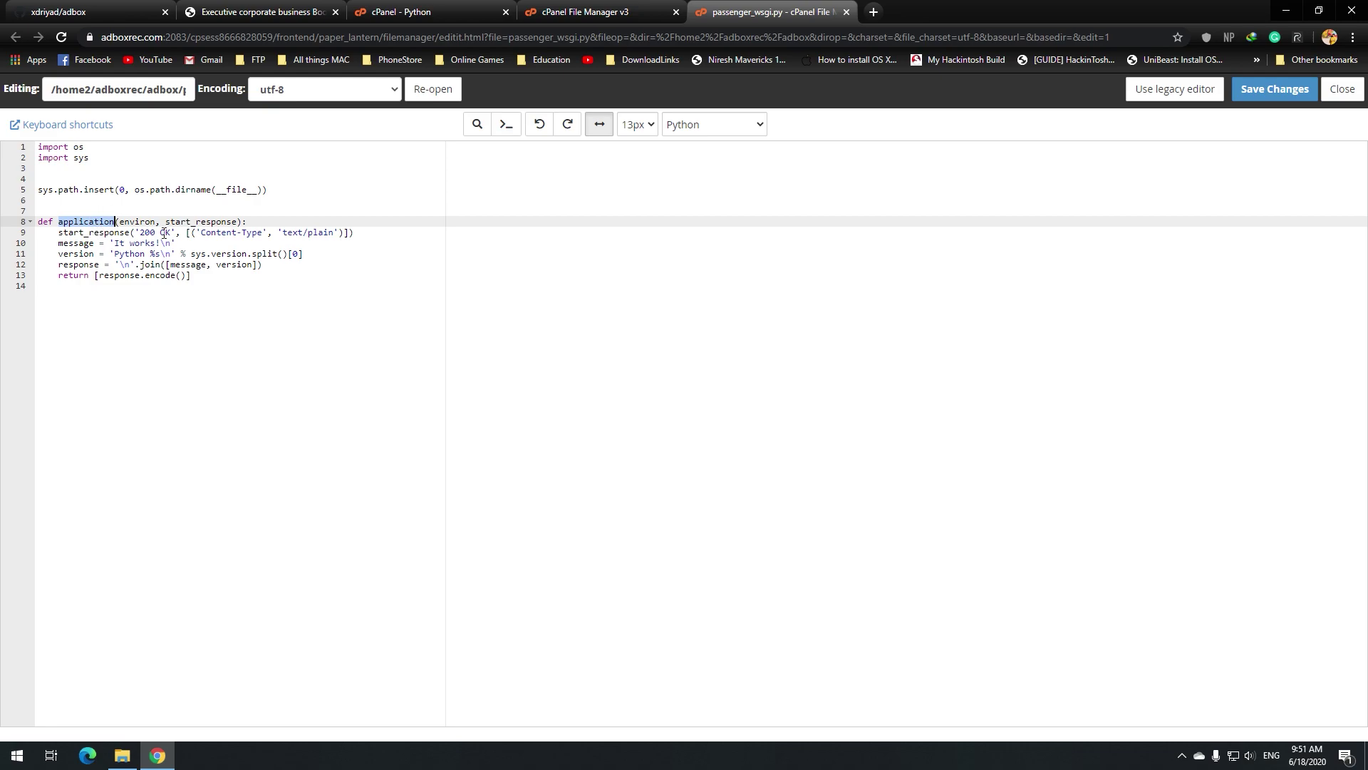
pyautogui.click(241, 9)
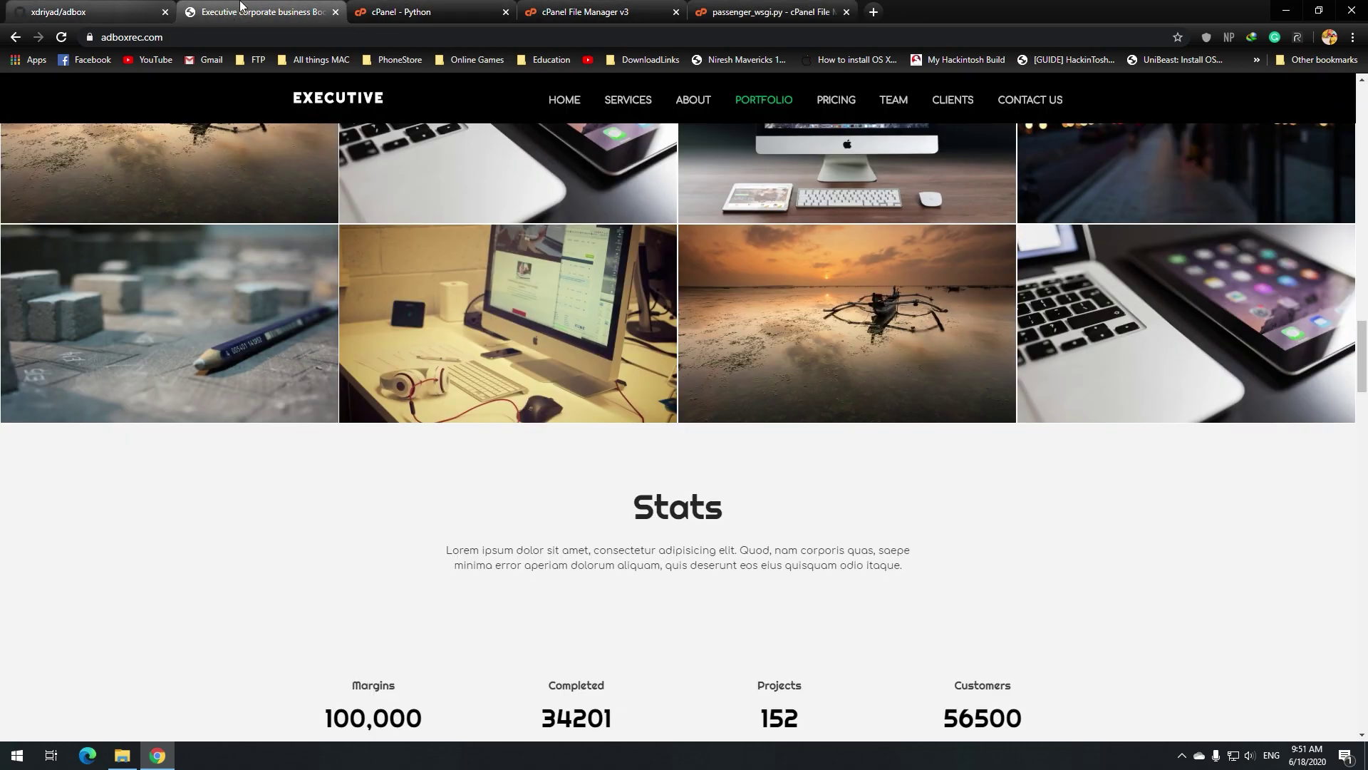
pyautogui.click(599, 11)
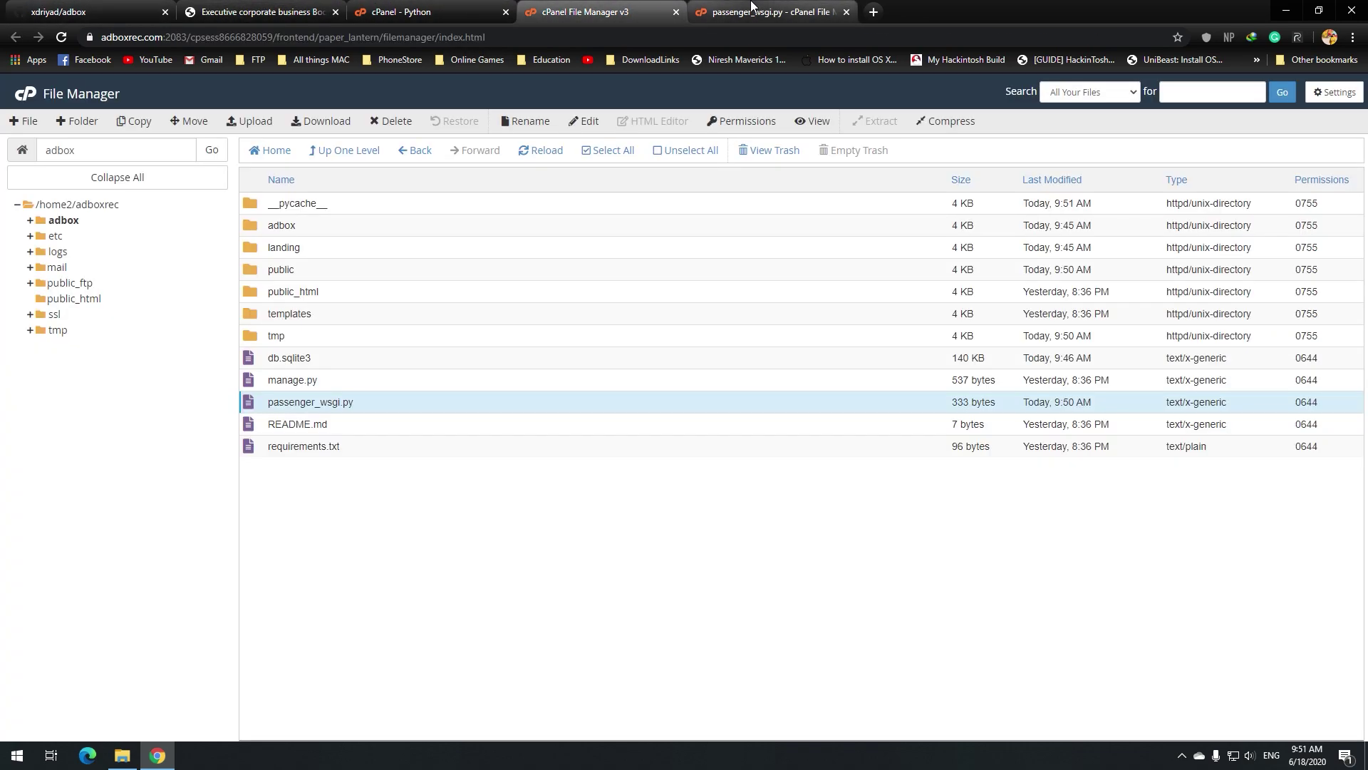
pyautogui.click(438, 7)
pyautogui.scroll(4, 761, 363)
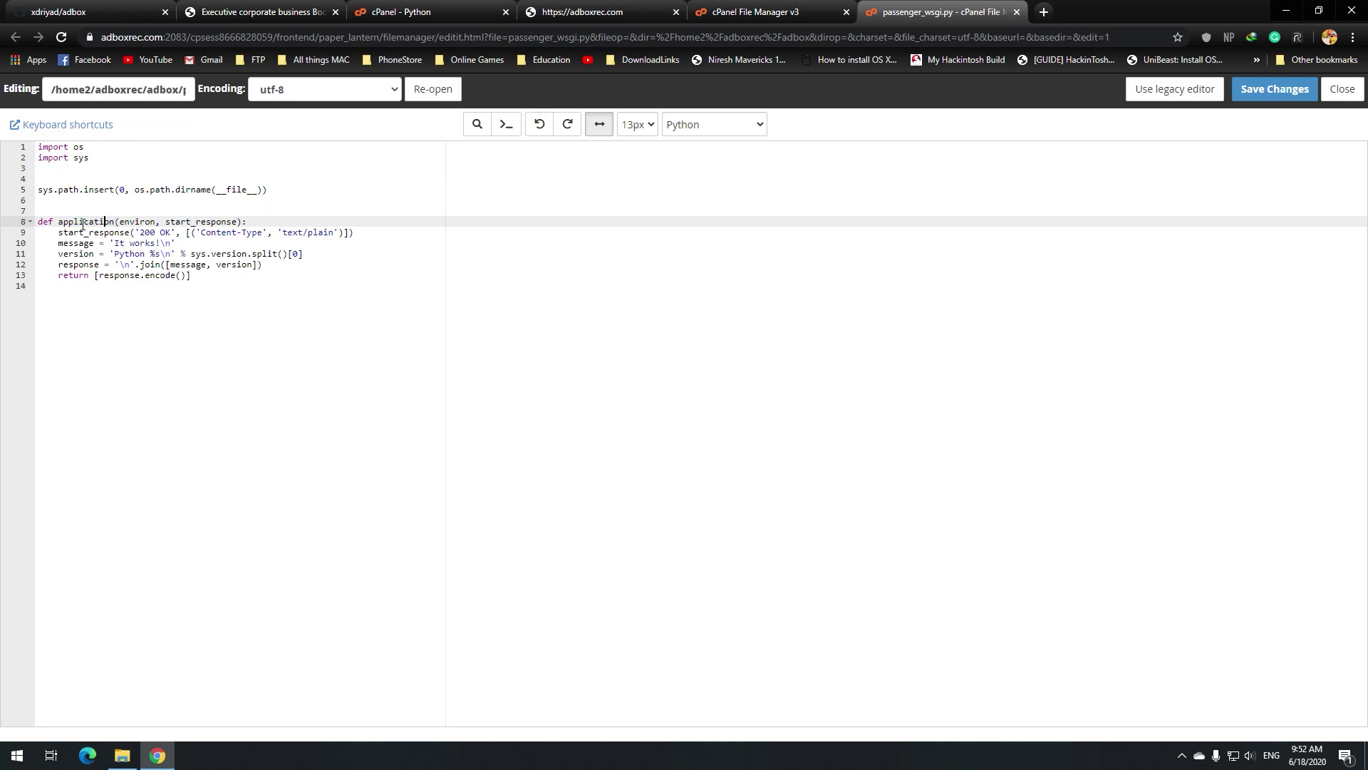
pyautogui.moveTo(60, 223); pyautogui.dragTo(257, 296)
pyautogui.click(361, 254)
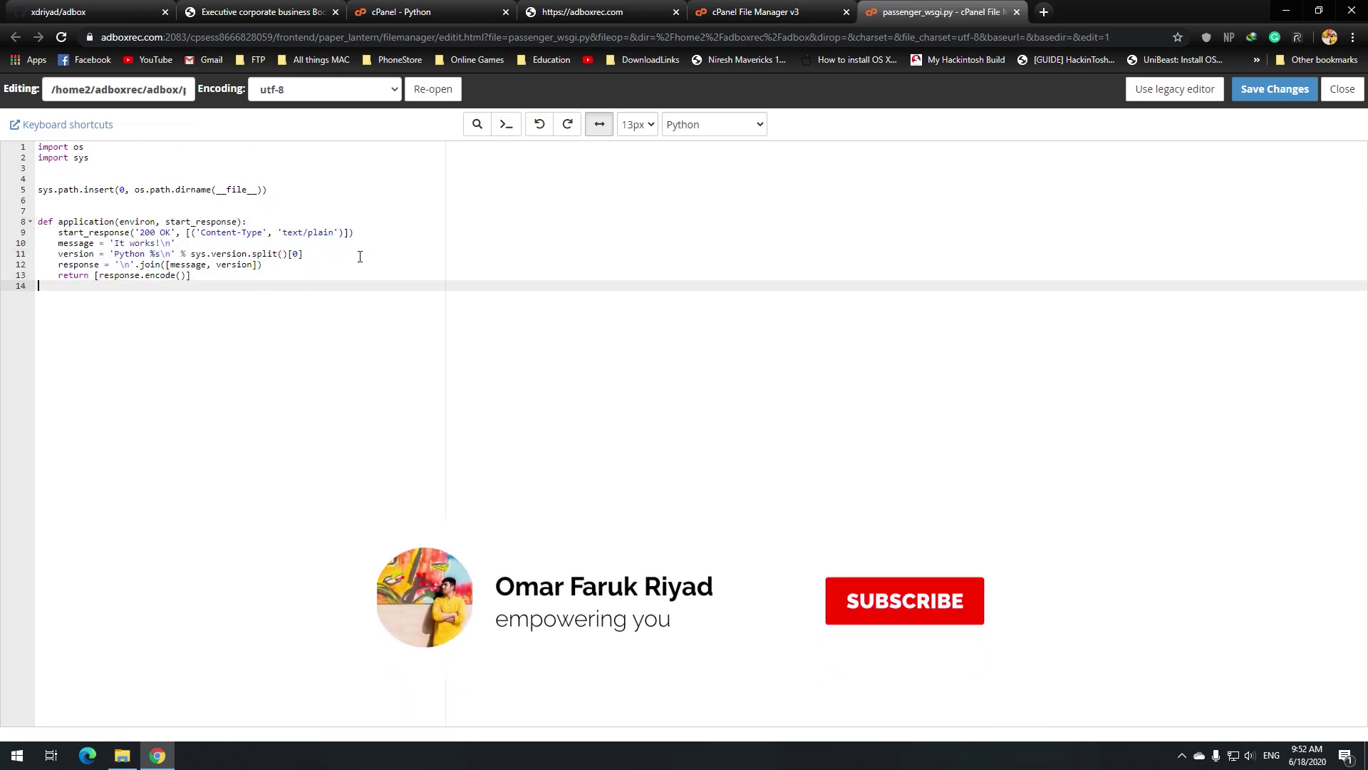
pyautogui.click(594, 12)
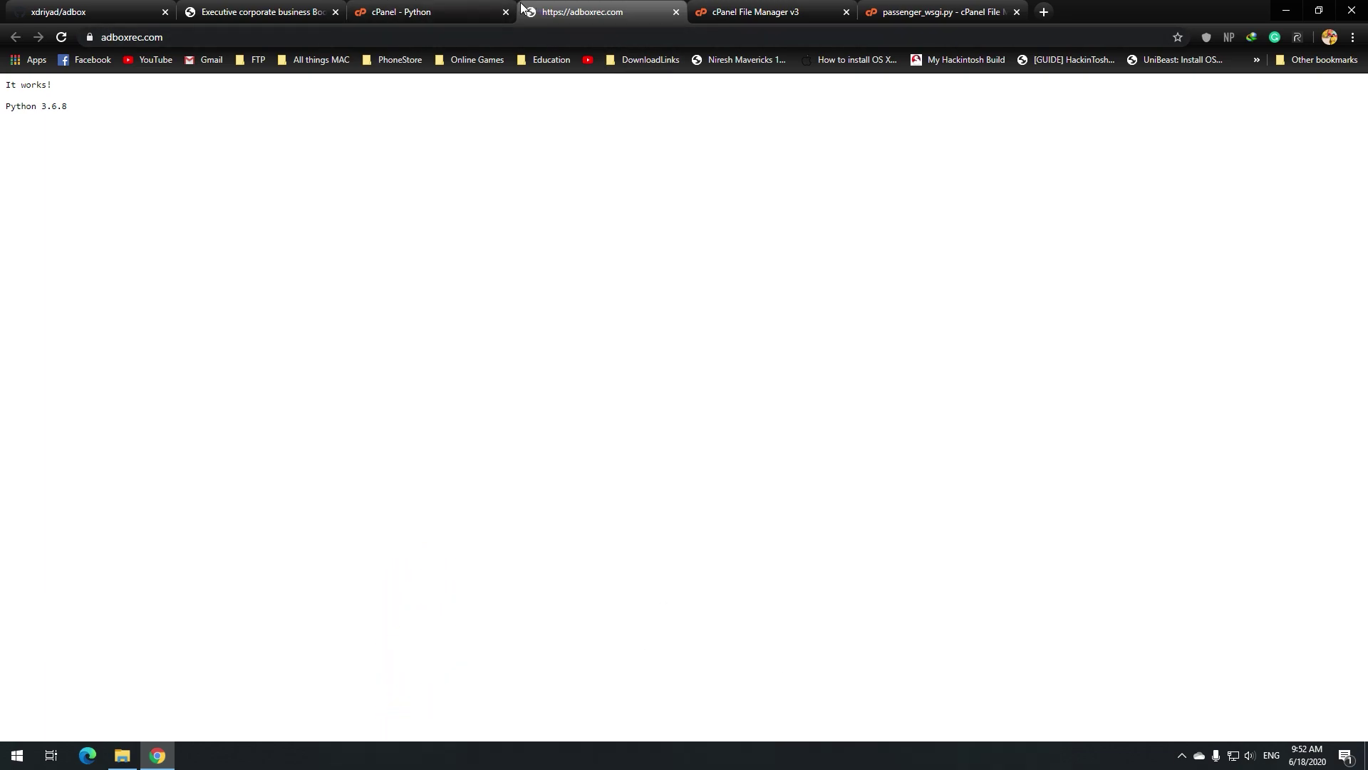
pyautogui.click(877, 9)
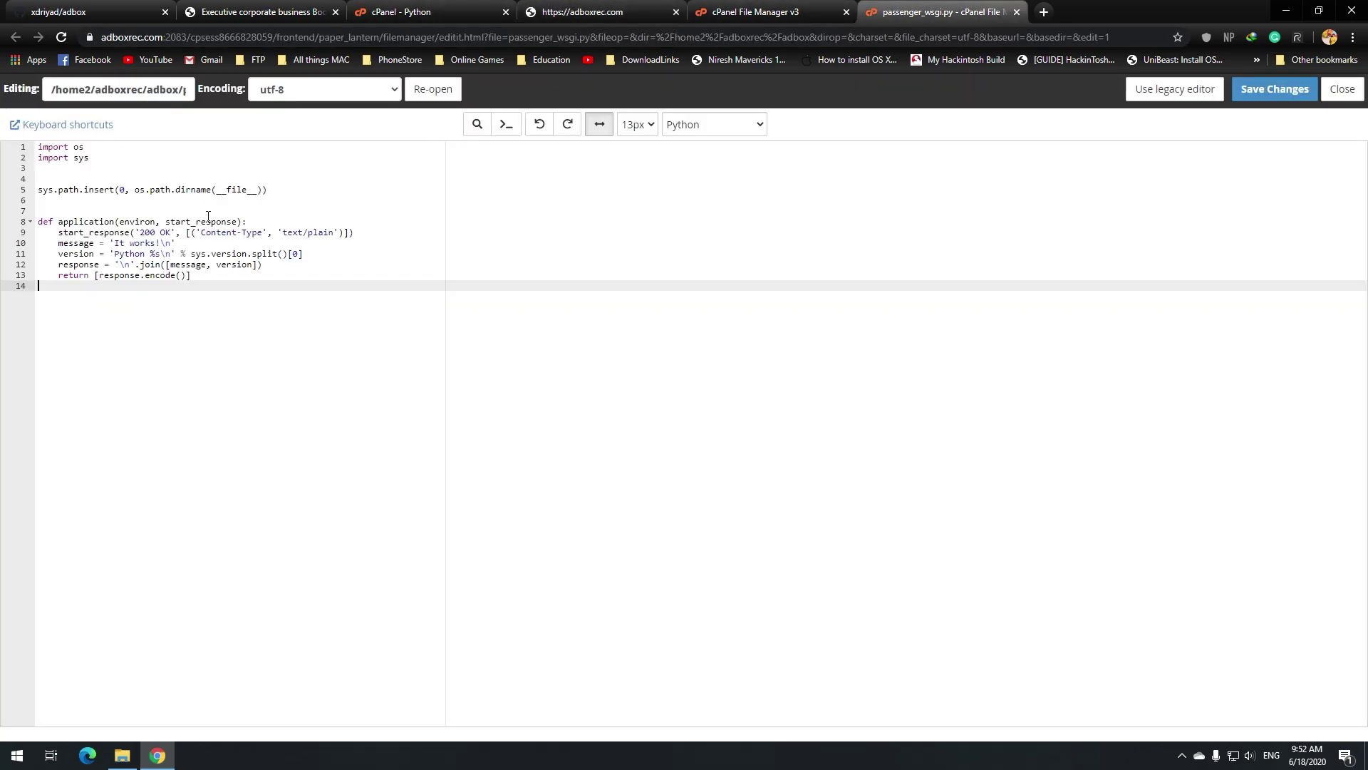
pyautogui.click(806, 8)
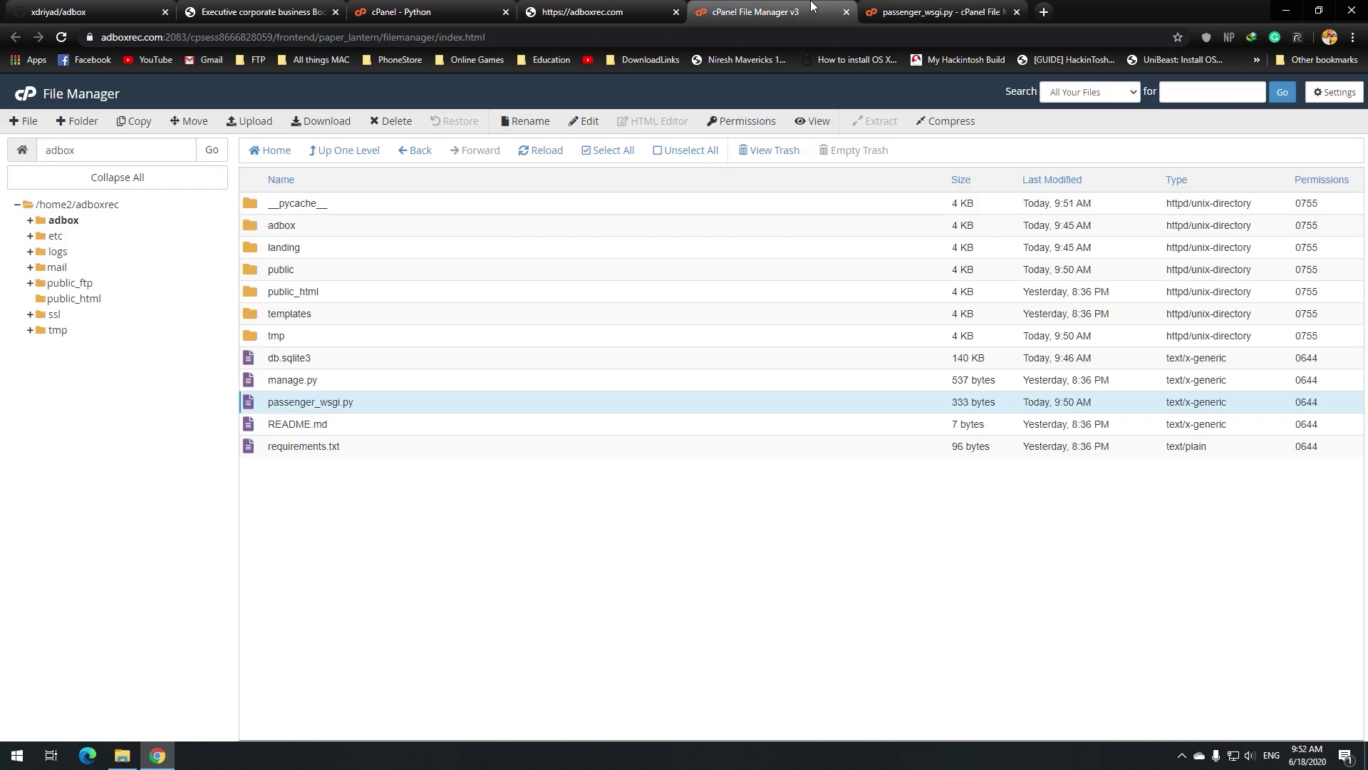
# Run pip install from requirements.txt for the adbox Python app
pyautogui.click(394, 8)
pyautogui.scroll(-4, 433, 464)
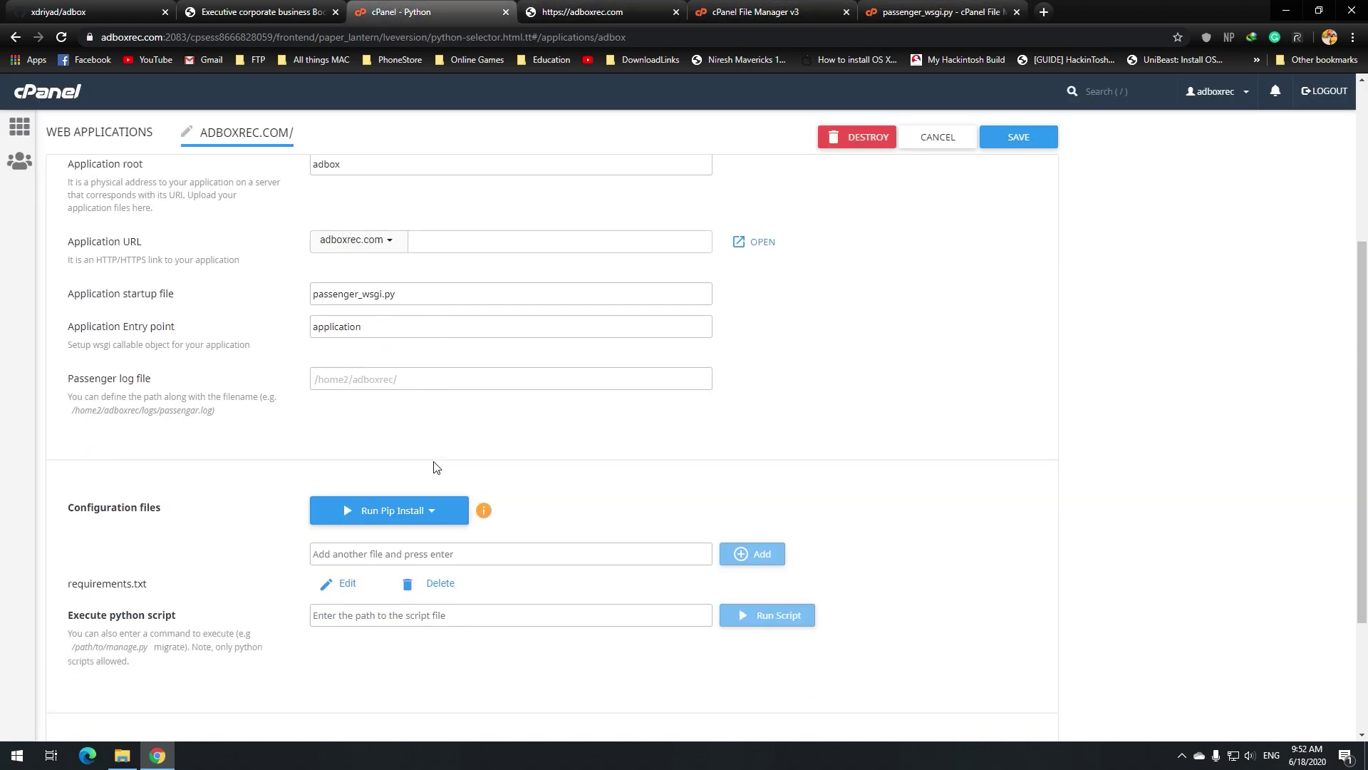
pyautogui.click(425, 372)
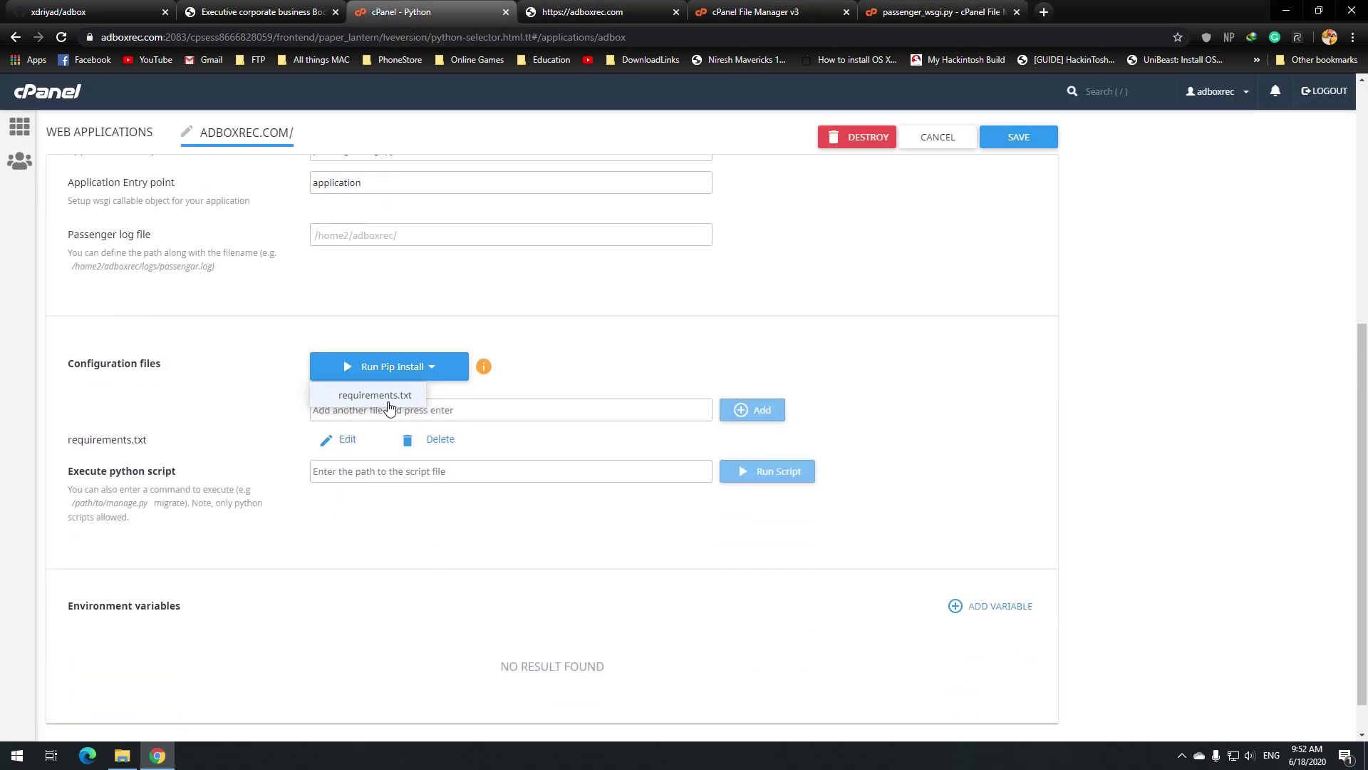
pyautogui.click(376, 396)
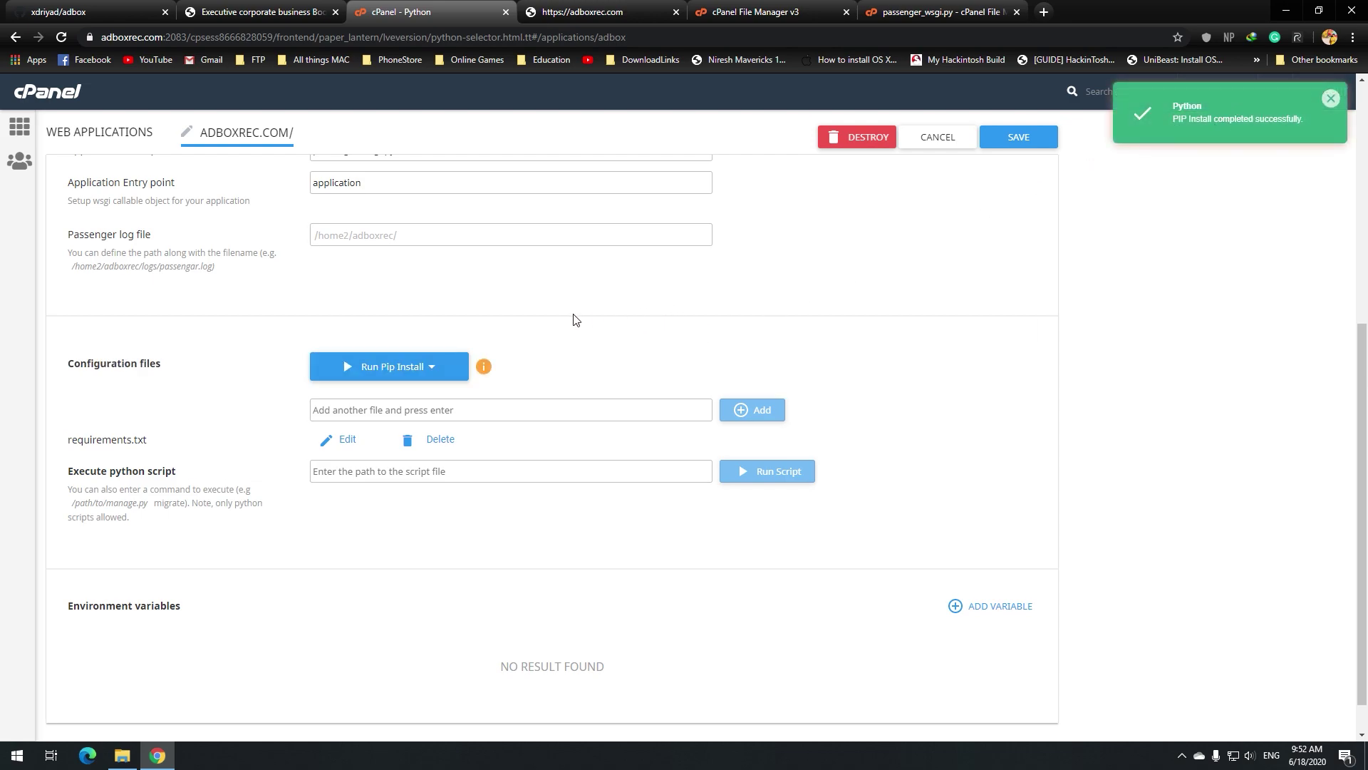
pyautogui.scroll(6, 576, 319)
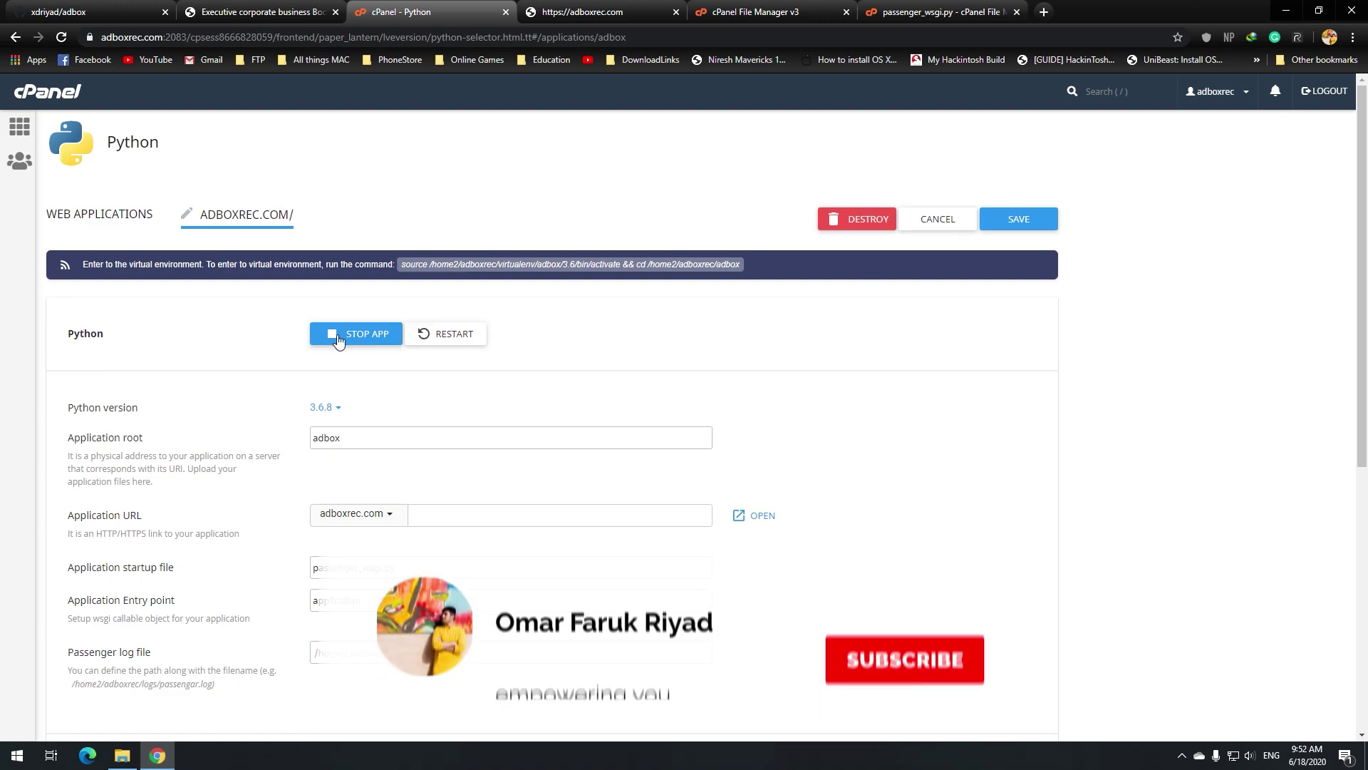
# Stop the running adbox Python app and dismiss the alert
pyautogui.click(338, 338)
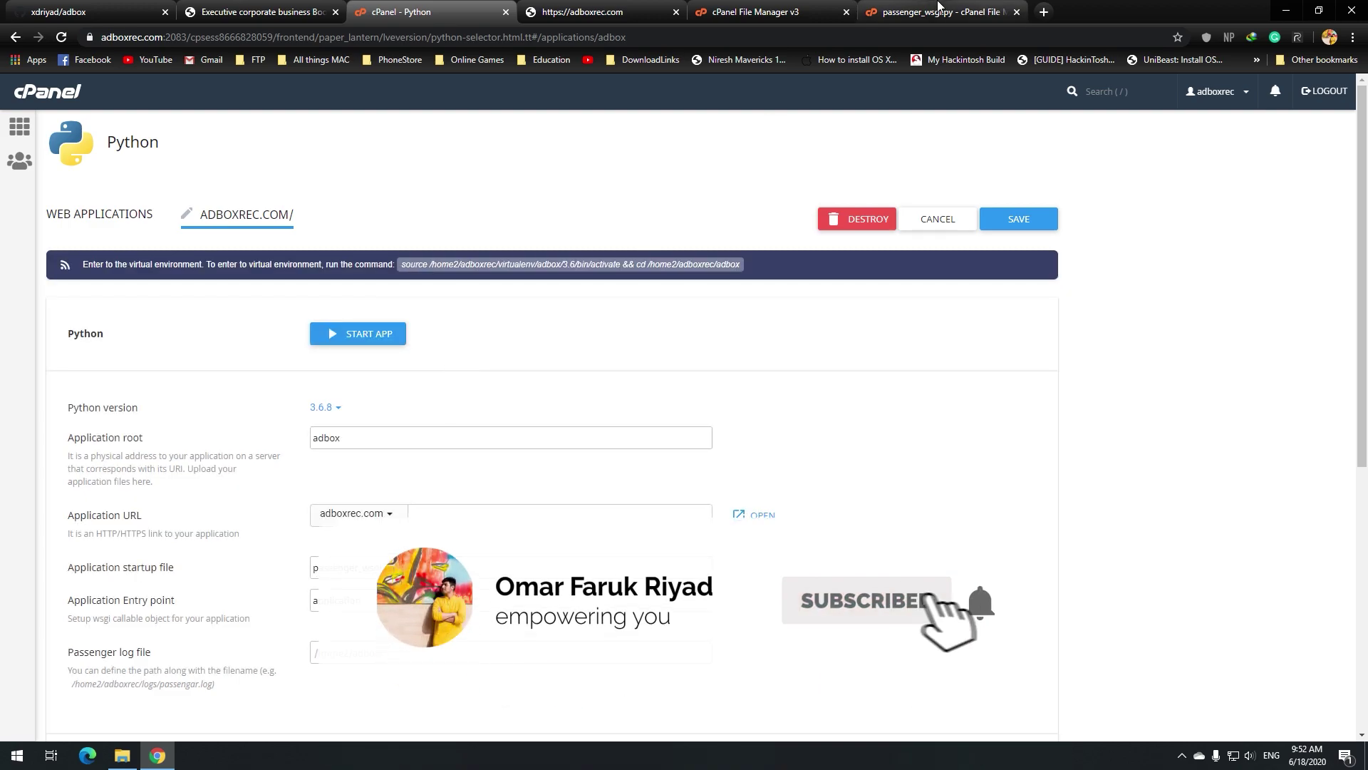
pyautogui.click(755, 12)
pyautogui.click(787, 434)
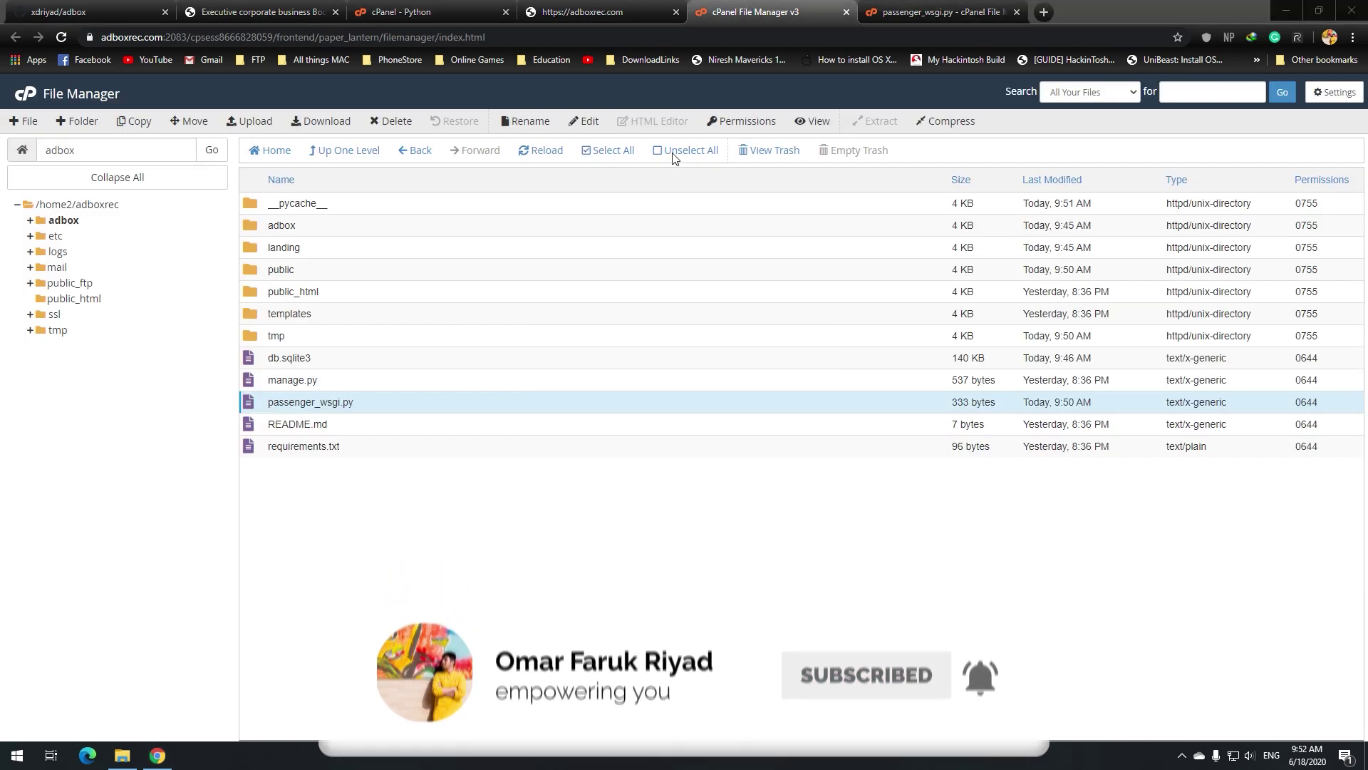
# Replace lines 5–13 of passenger_wsgi.py with an import of application from adbox, then save and close
pyautogui.click(941, 12)
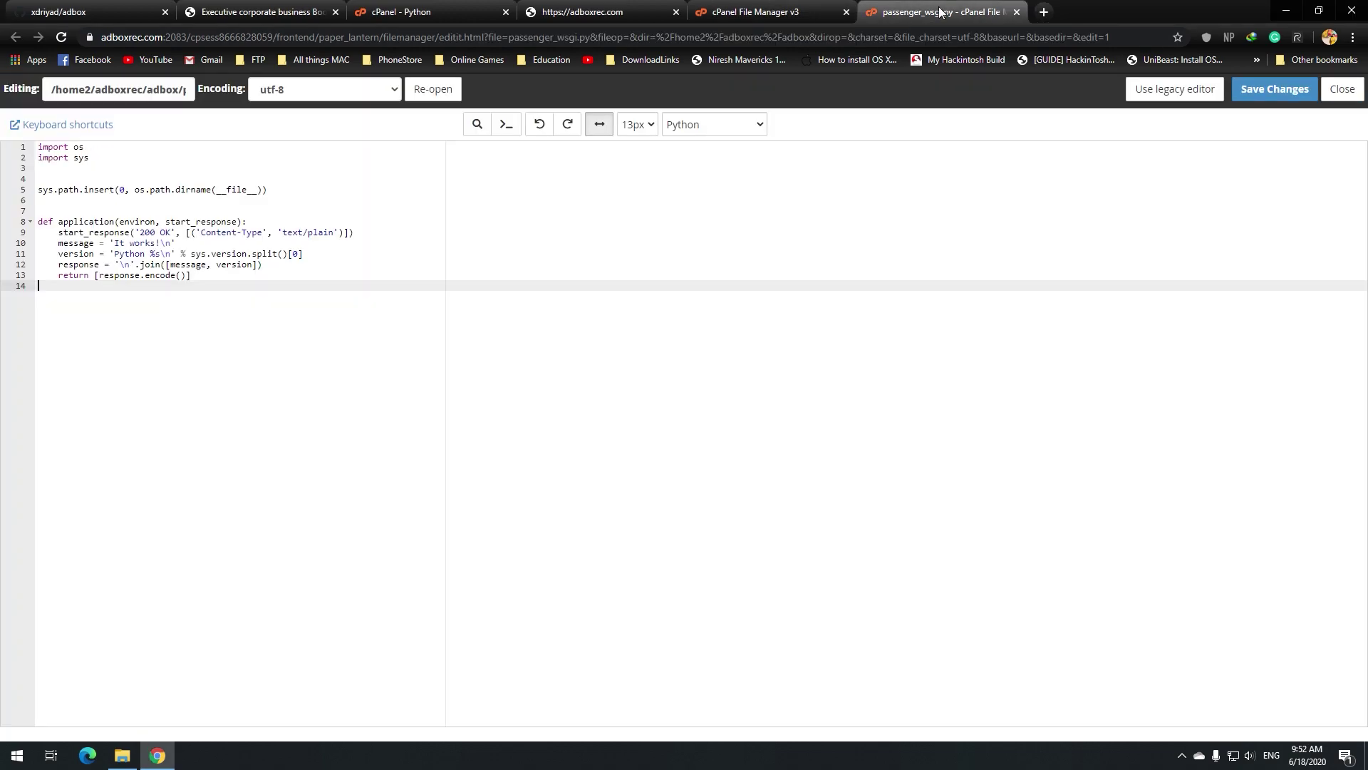
pyautogui.moveTo(227, 288); pyautogui.dragTo(2, 193)
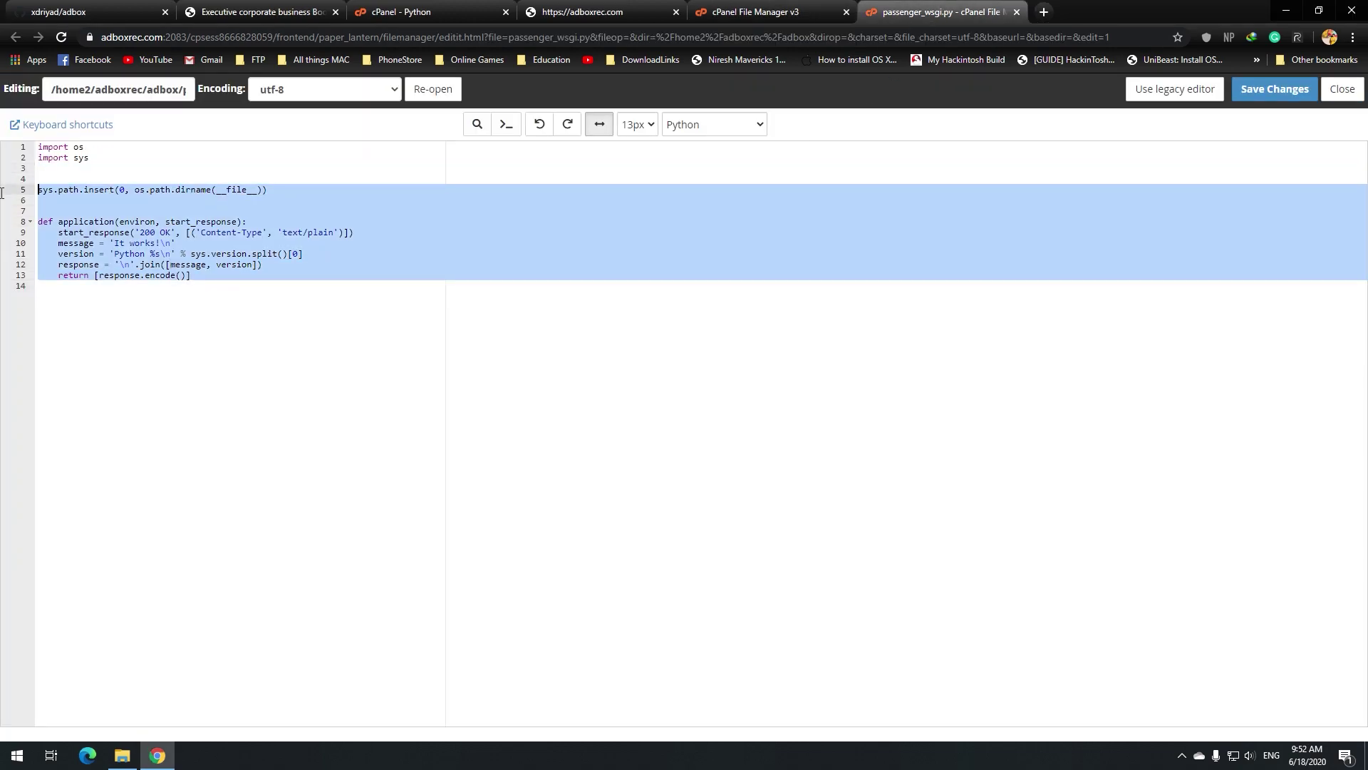
pyautogui.press('BackSpace')
pyautogui.press('BackSpace')
pyautogui.write('from adbox import application')
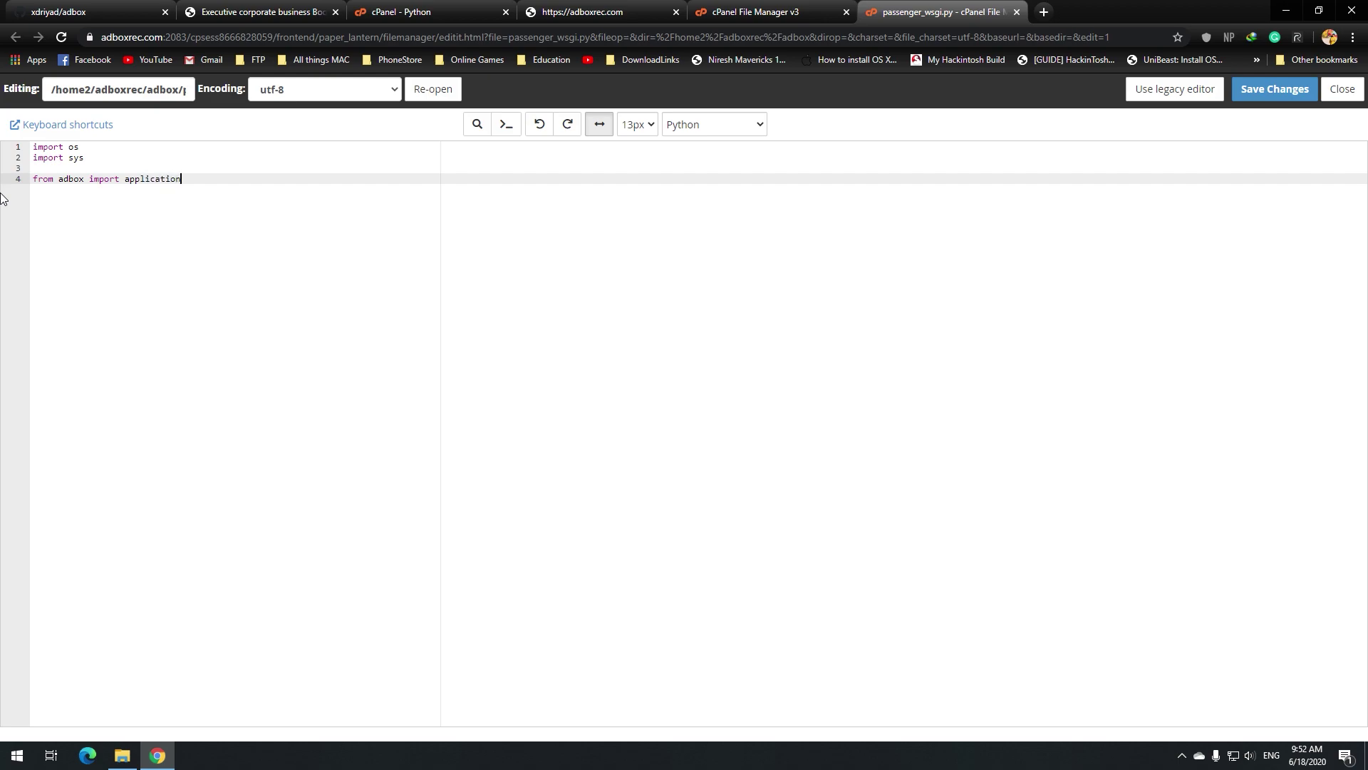
pyautogui.click(1288, 95)
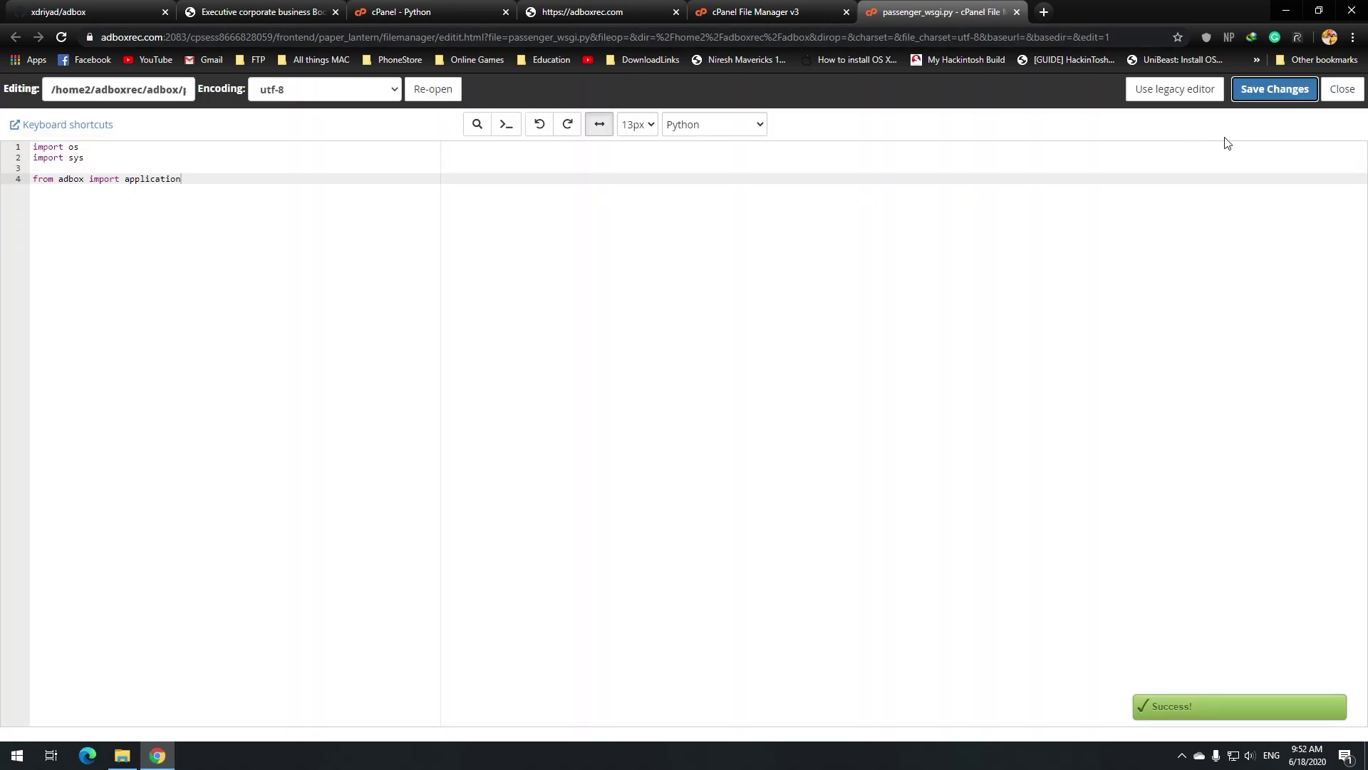
pyautogui.click(1342, 88)
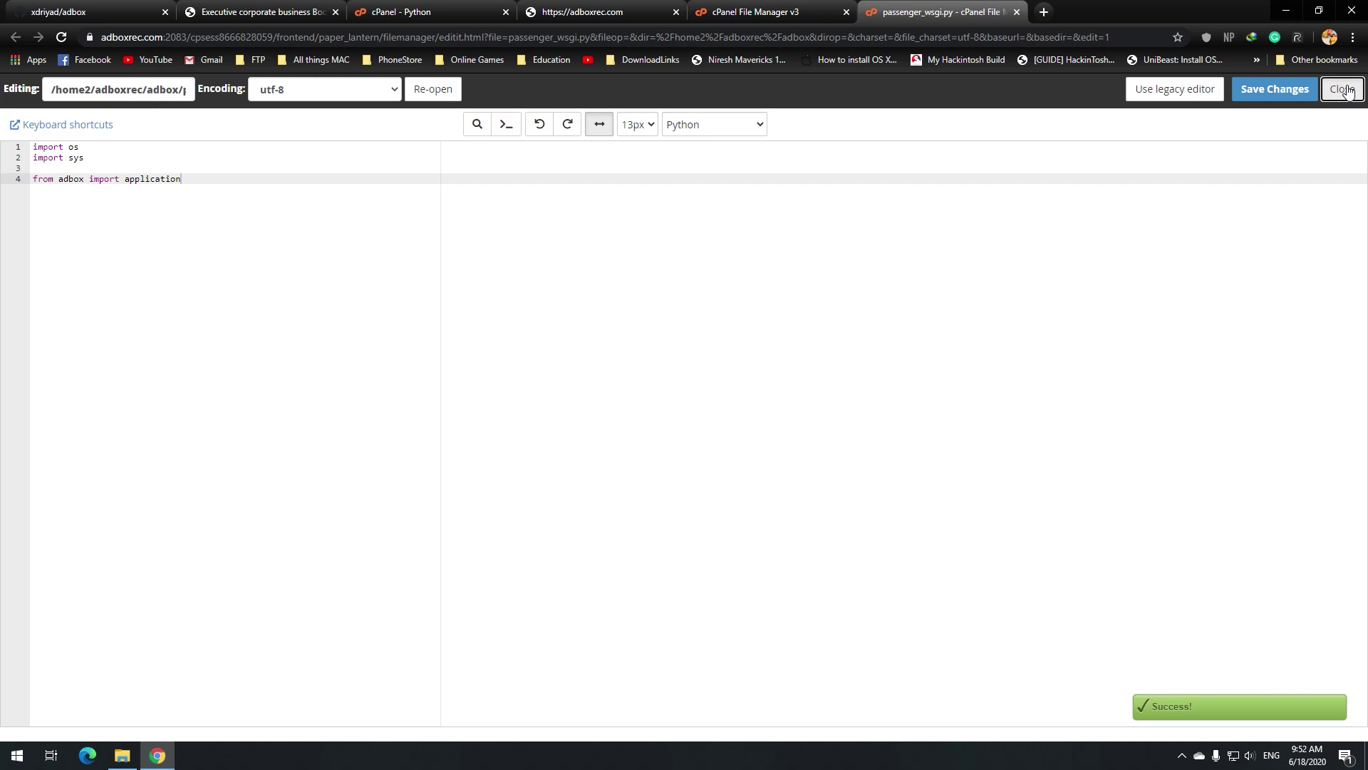
# Open the inner adbox/wsgi.py in the editor, discarding the accidental download
pyautogui.click(294, 221)
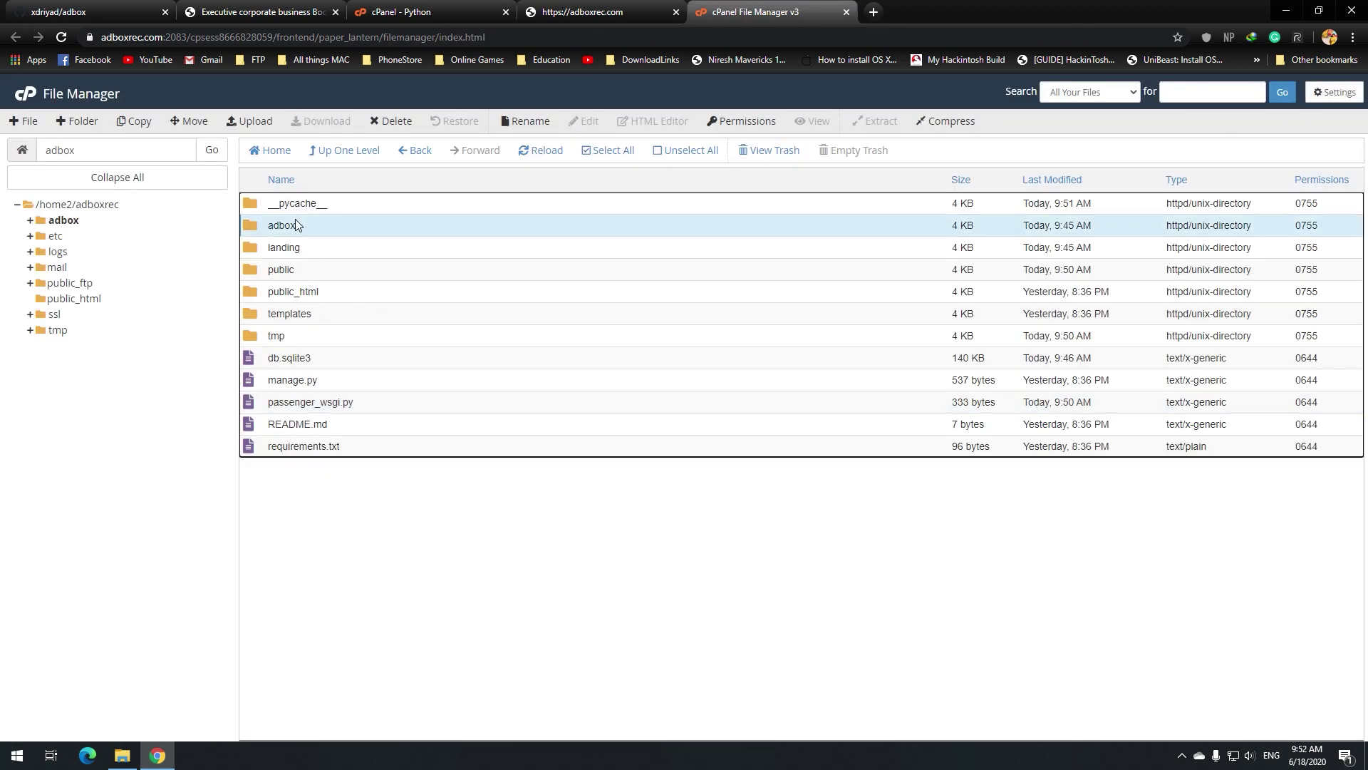
pyautogui.doubleClick(296, 221)
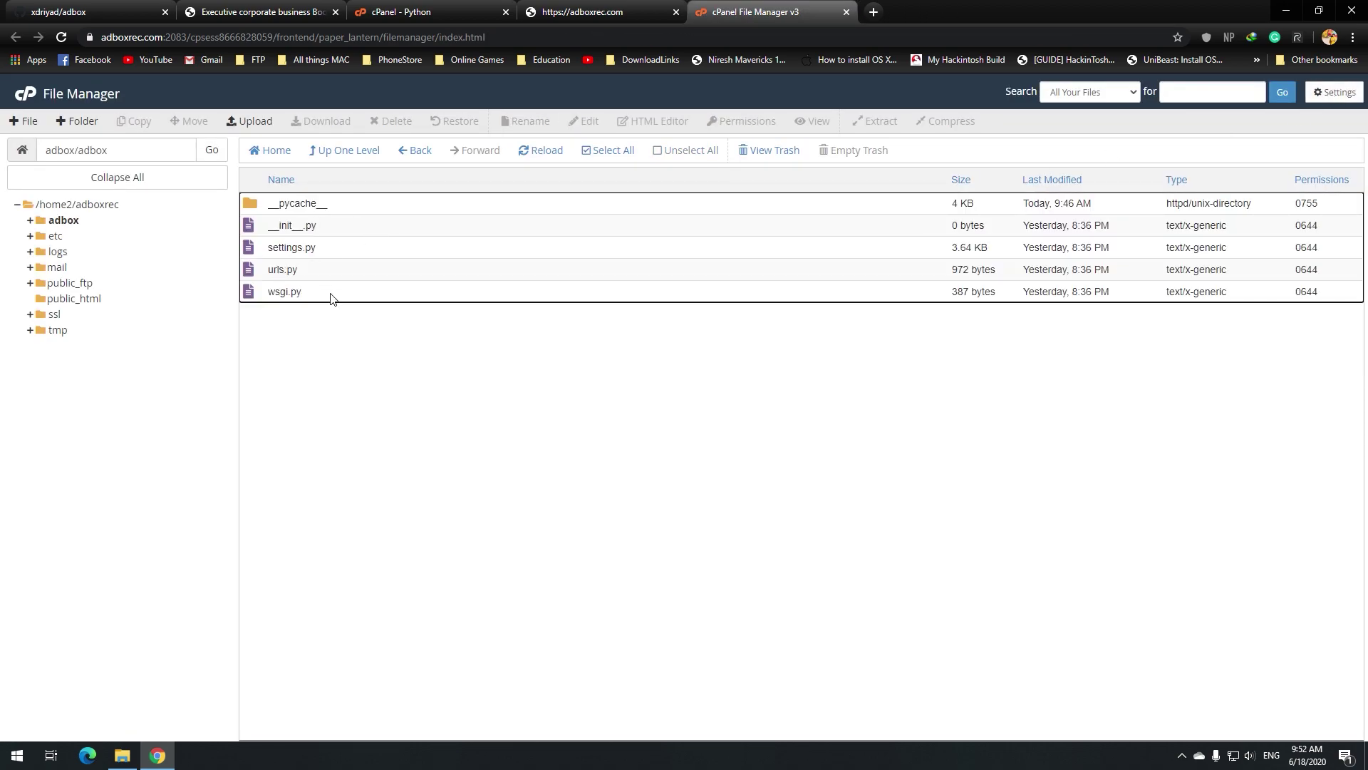
pyautogui.click(316, 294)
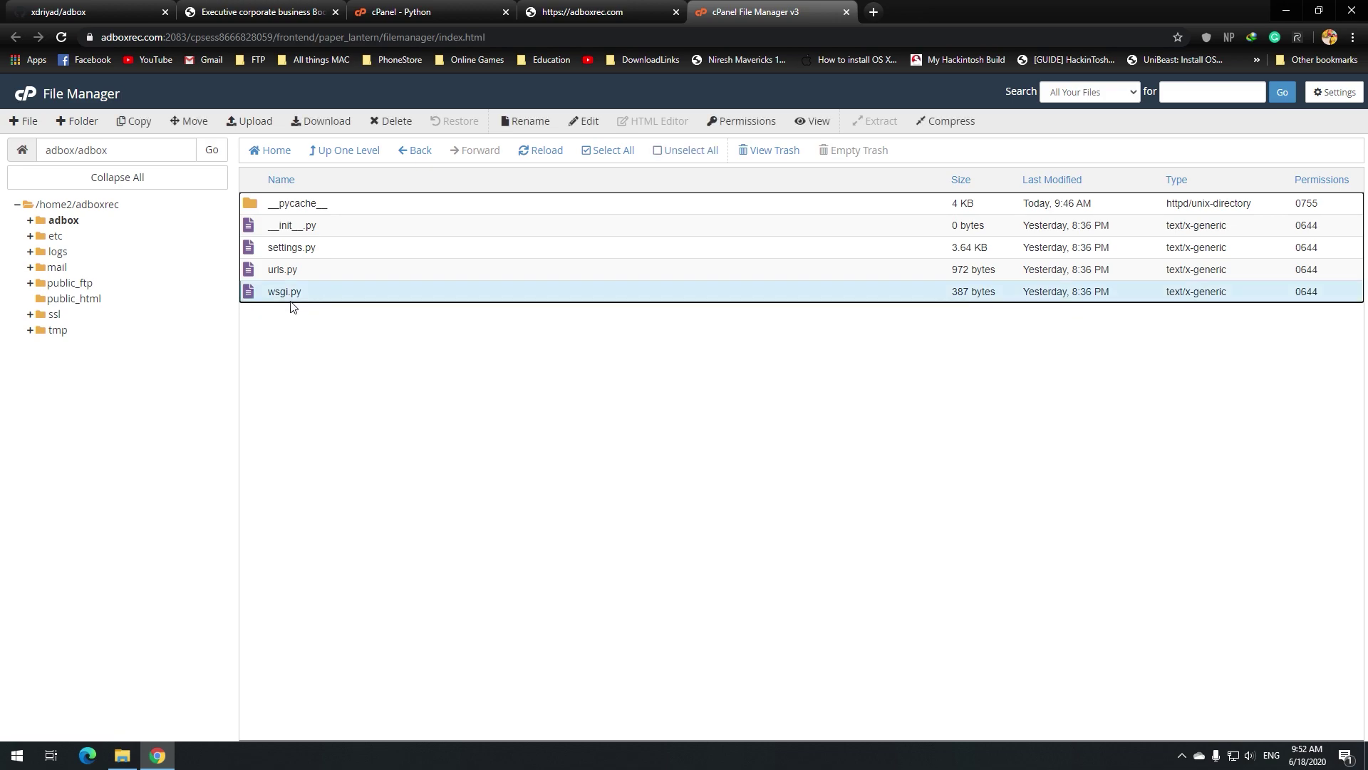
pyautogui.doubleClick(313, 296)
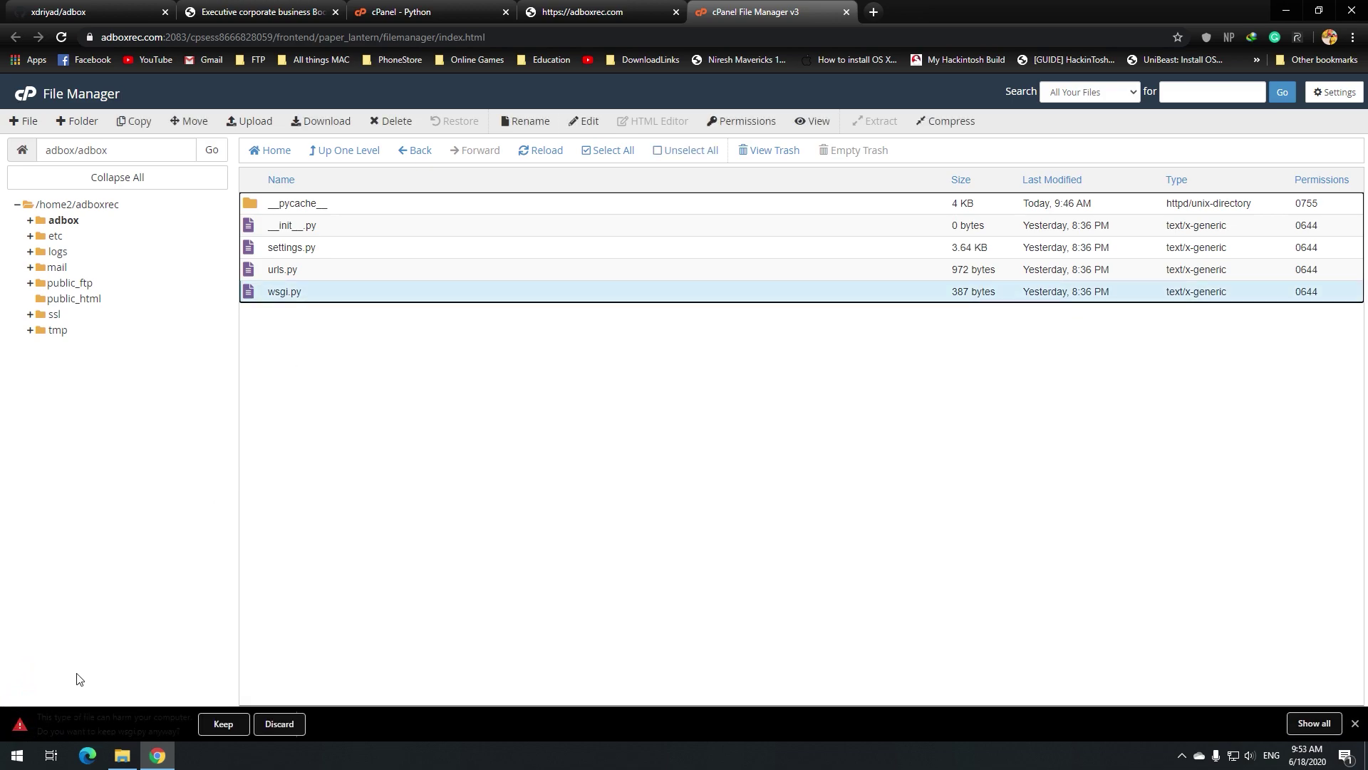
pyautogui.click(290, 724)
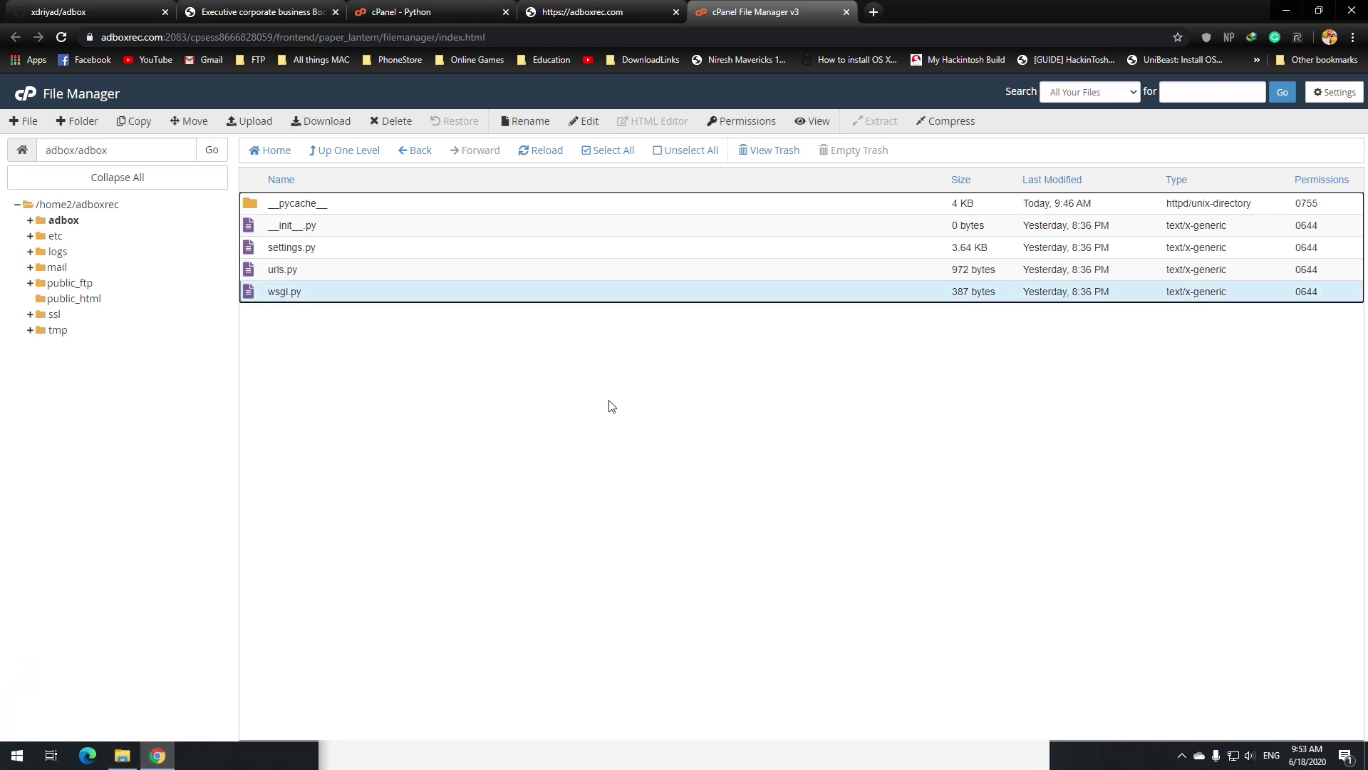
pyautogui.click(581, 122)
pyautogui.click(590, 466)
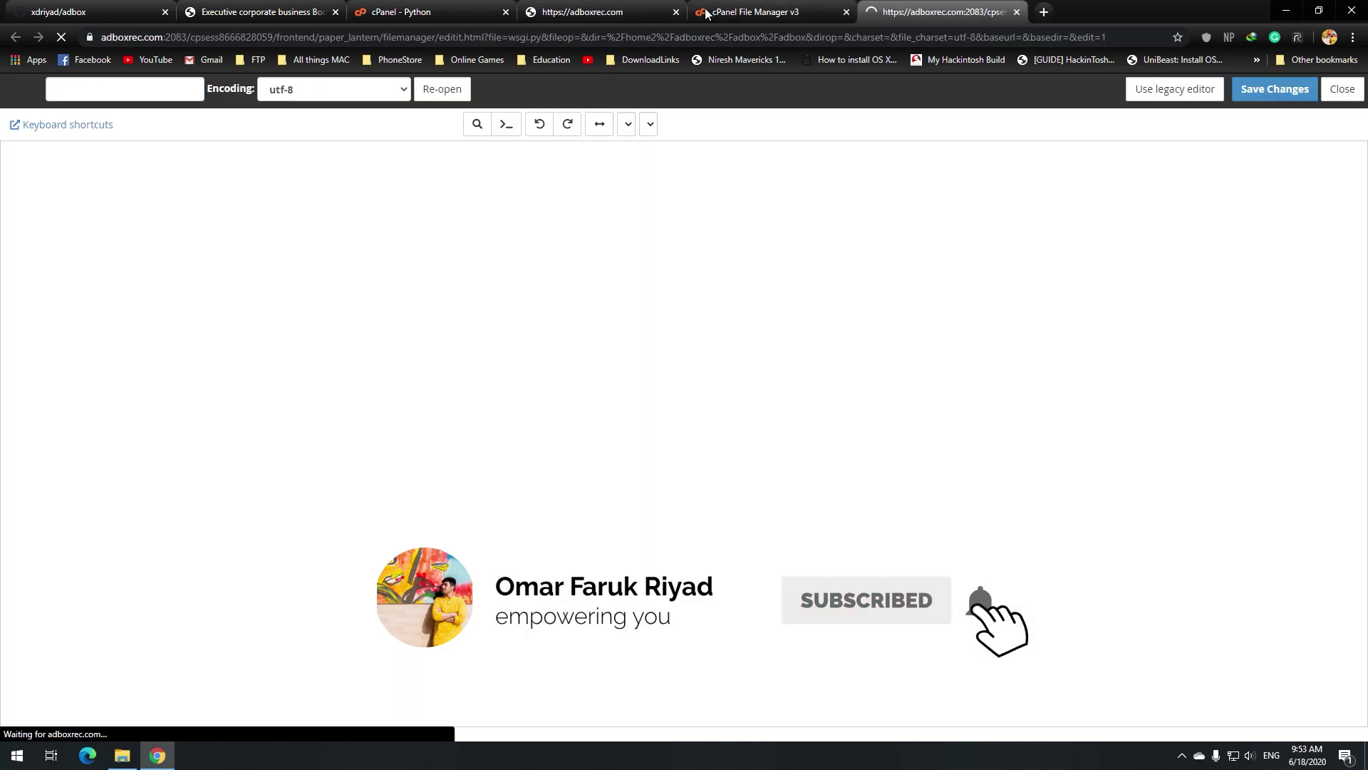
# Check that line 16 defines application = get_wsgi_application() while adboxrec.com still shows It works!
pyautogui.doubleClick(71, 307)
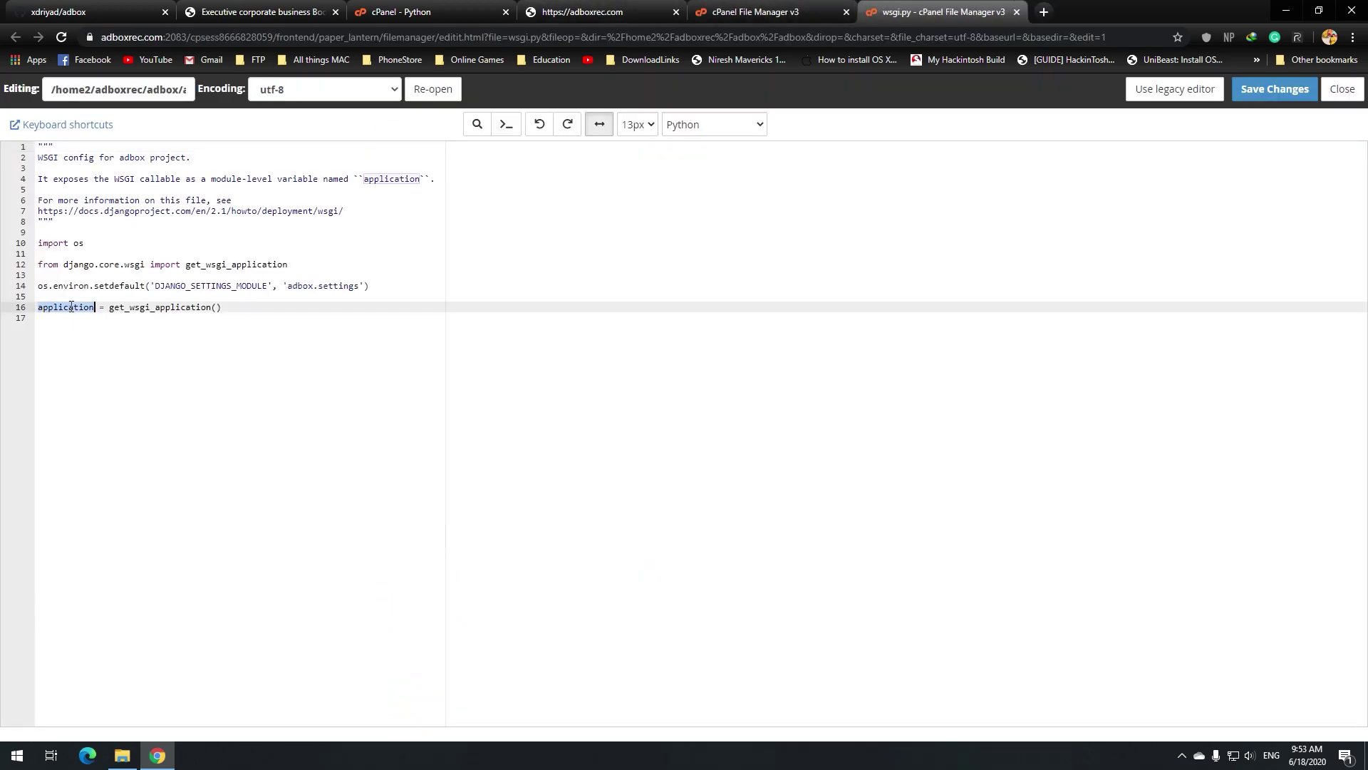
pyautogui.tripleClick(71, 308)
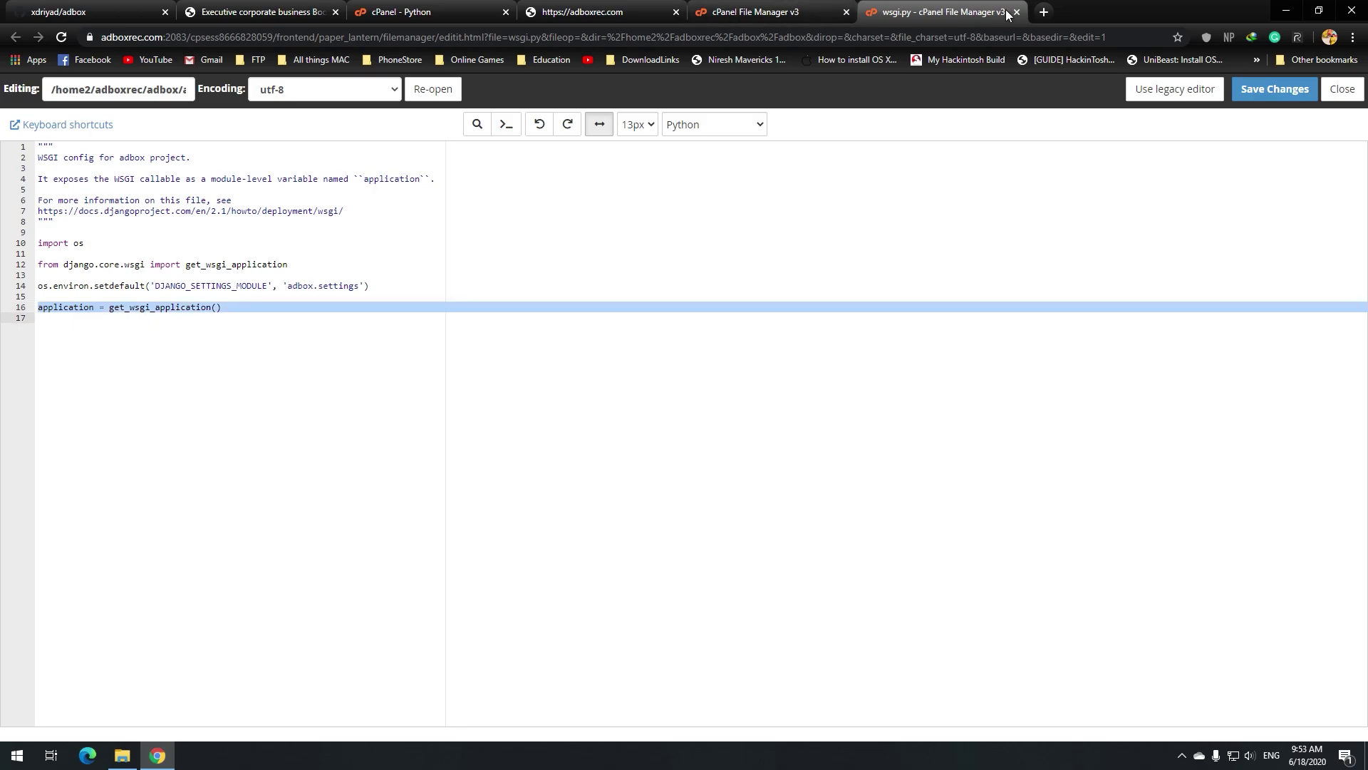
pyautogui.click(810, 10)
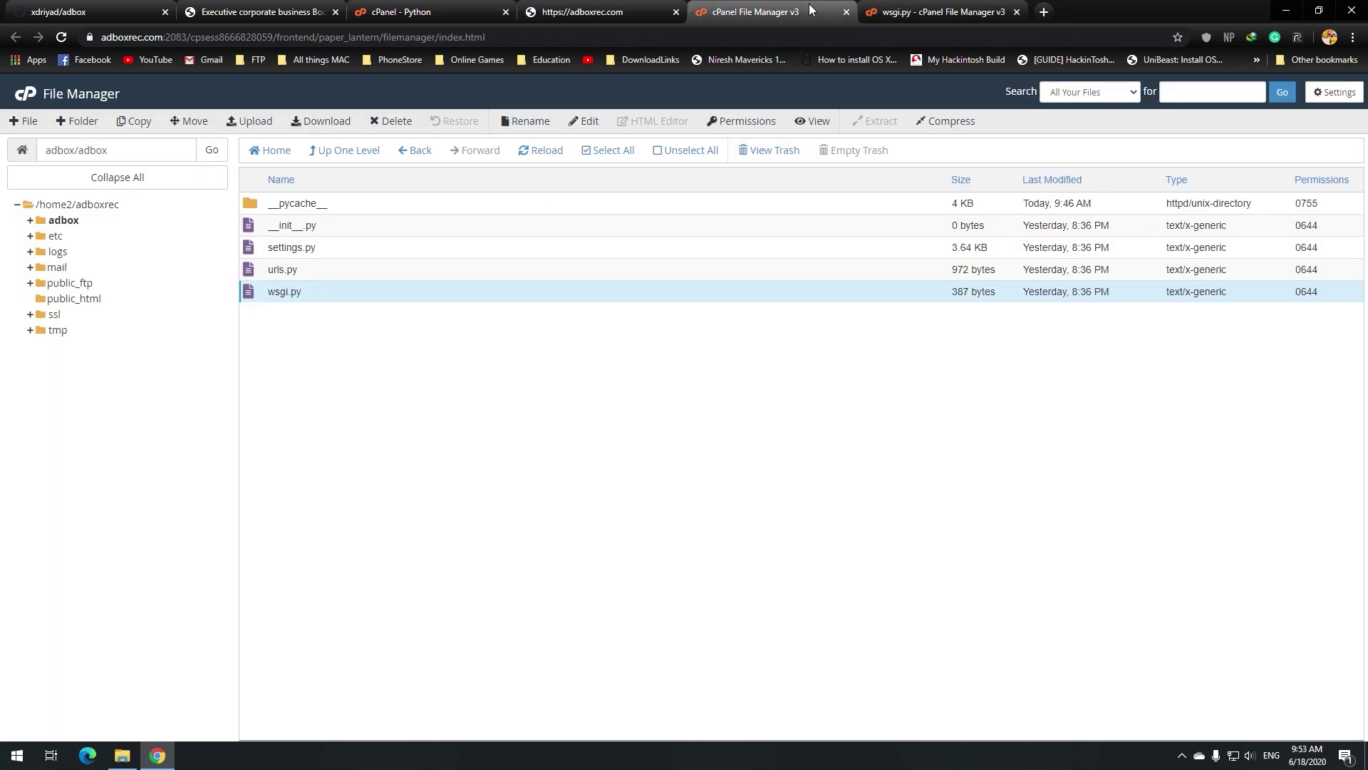
pyautogui.click(645, 7)
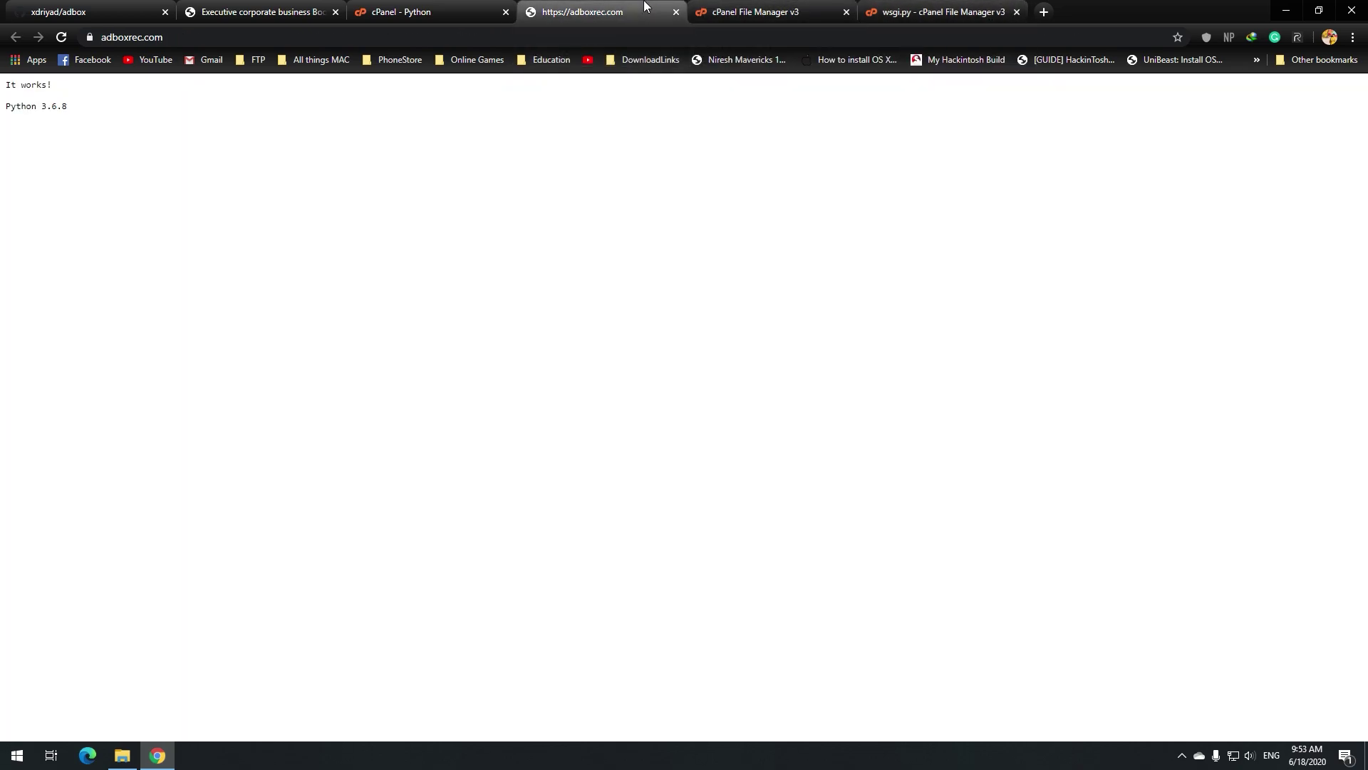
pyautogui.click(770, 13)
pyautogui.click(413, 12)
pyautogui.click(640, 7)
pyautogui.click(784, 12)
# Change line 4 of passenger_wsgi.py to import from adbox.wsgi, save it, and close the wsgi.py editor
pyautogui.click(411, 153)
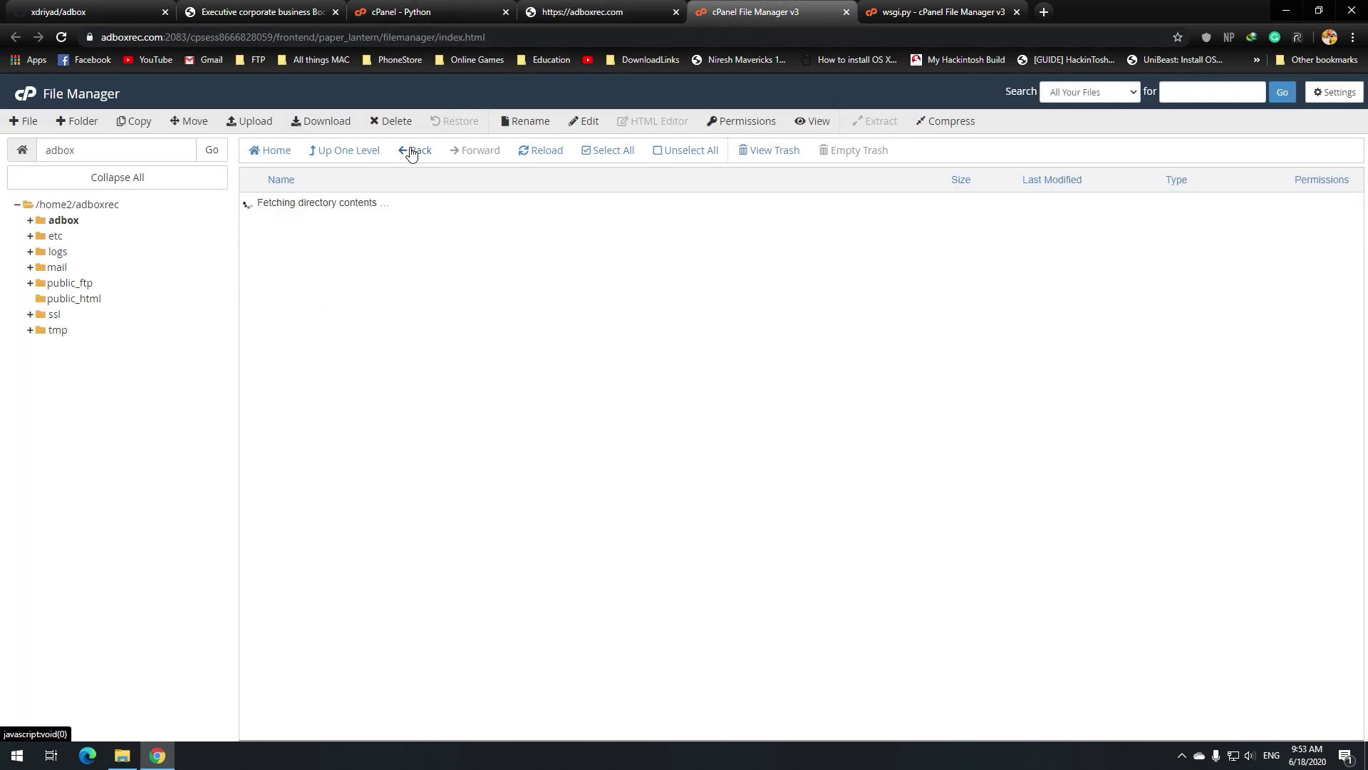
pyautogui.click(349, 402)
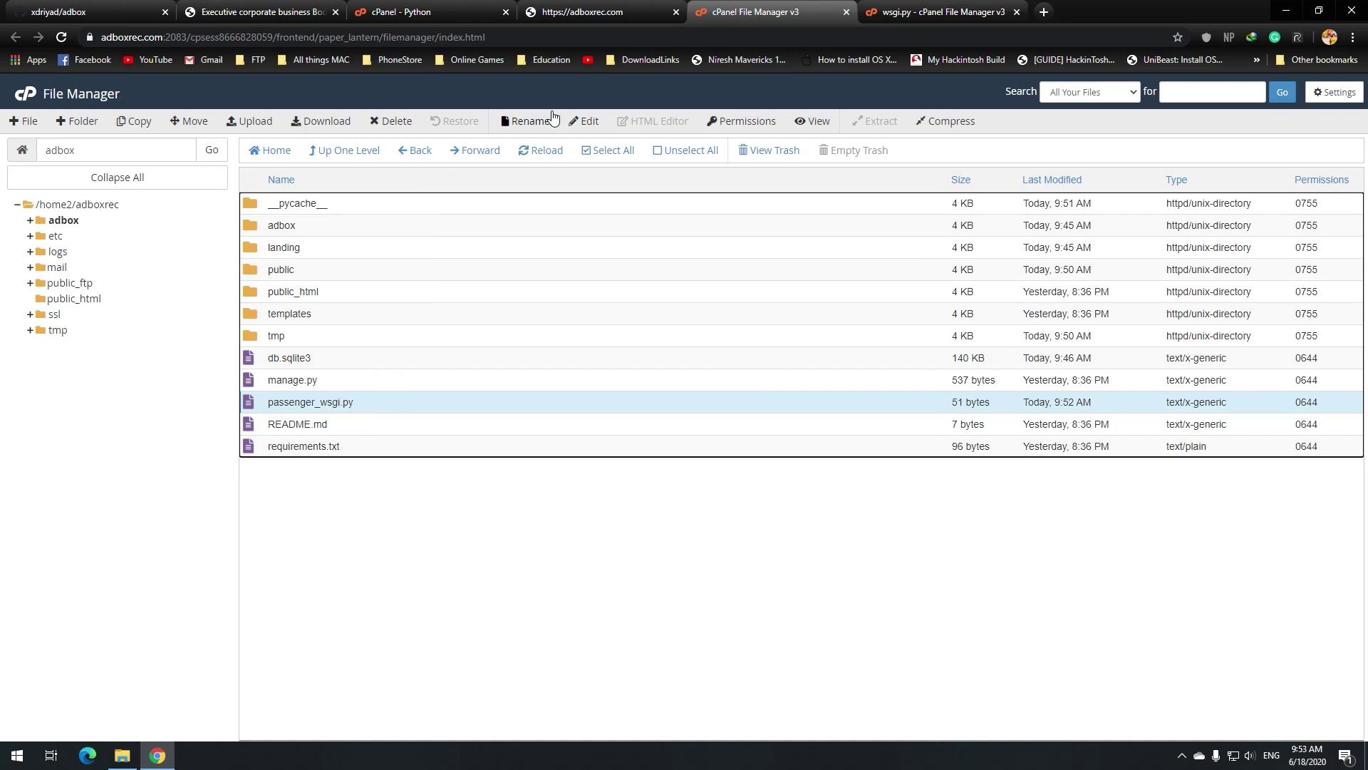
pyautogui.click(584, 121)
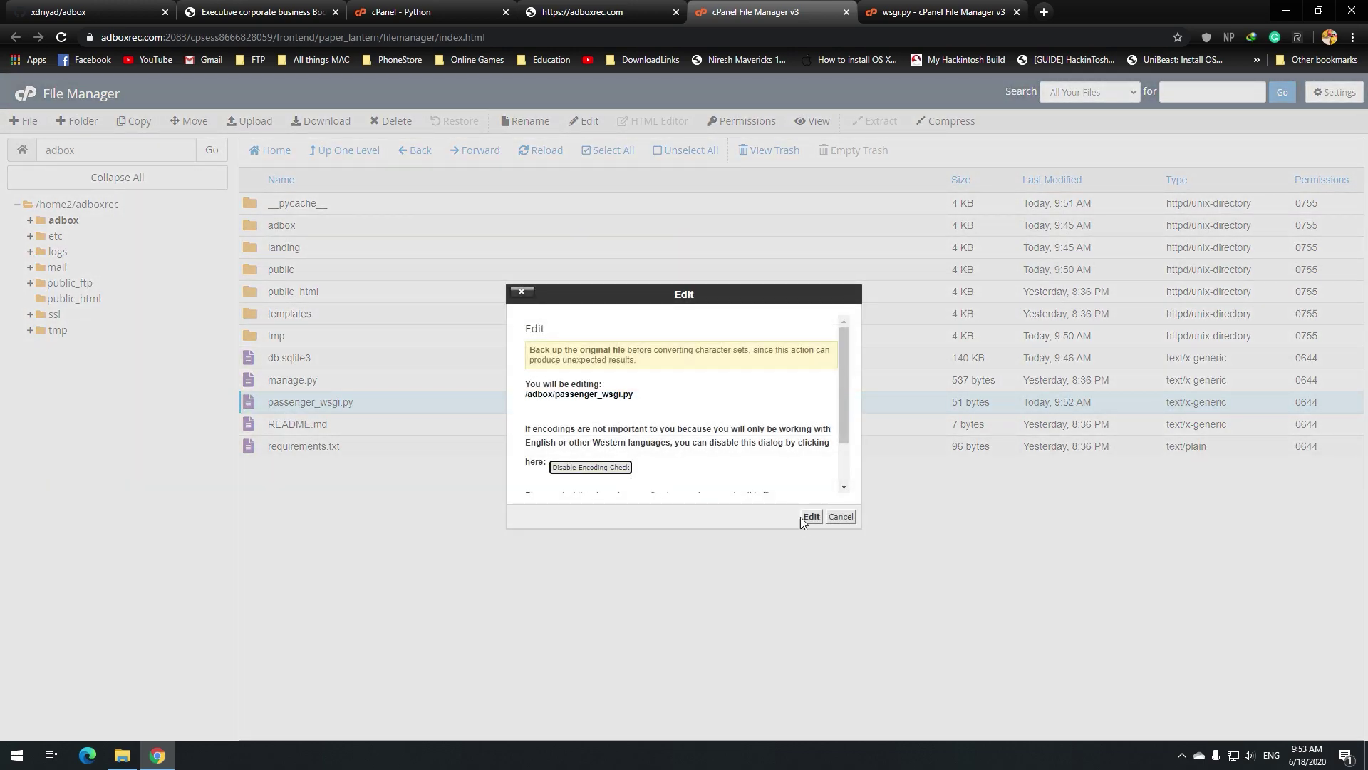
pyautogui.click(801, 516)
pyautogui.click(85, 178)
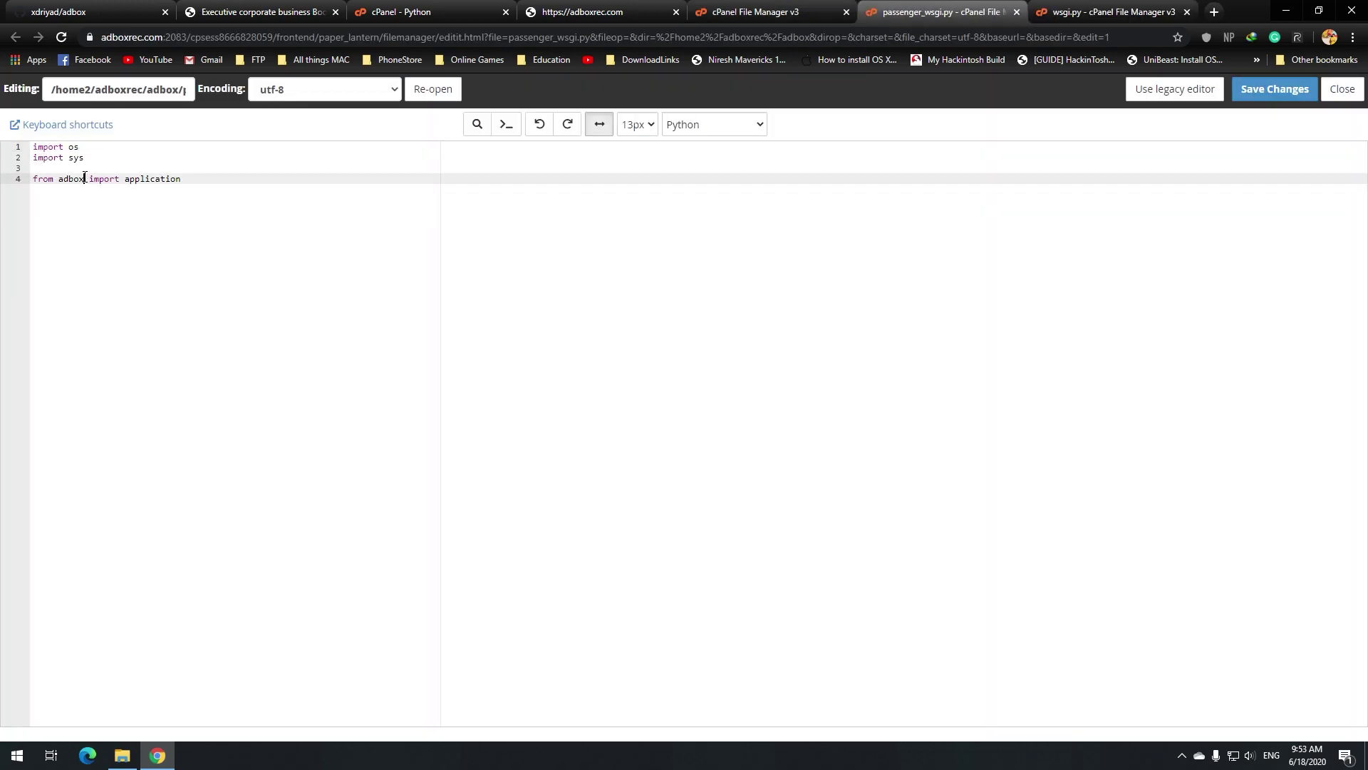
pyautogui.write('.wsgi')
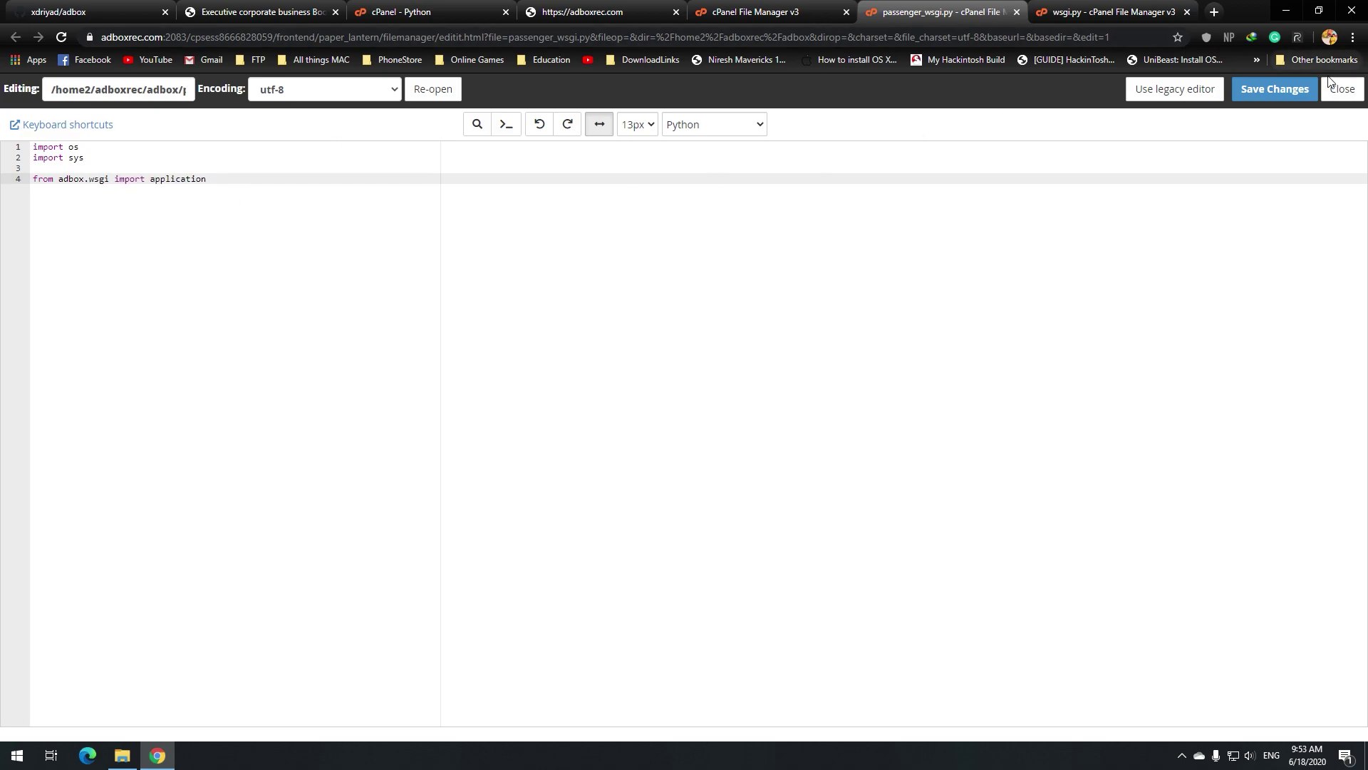
pyautogui.click(1293, 92)
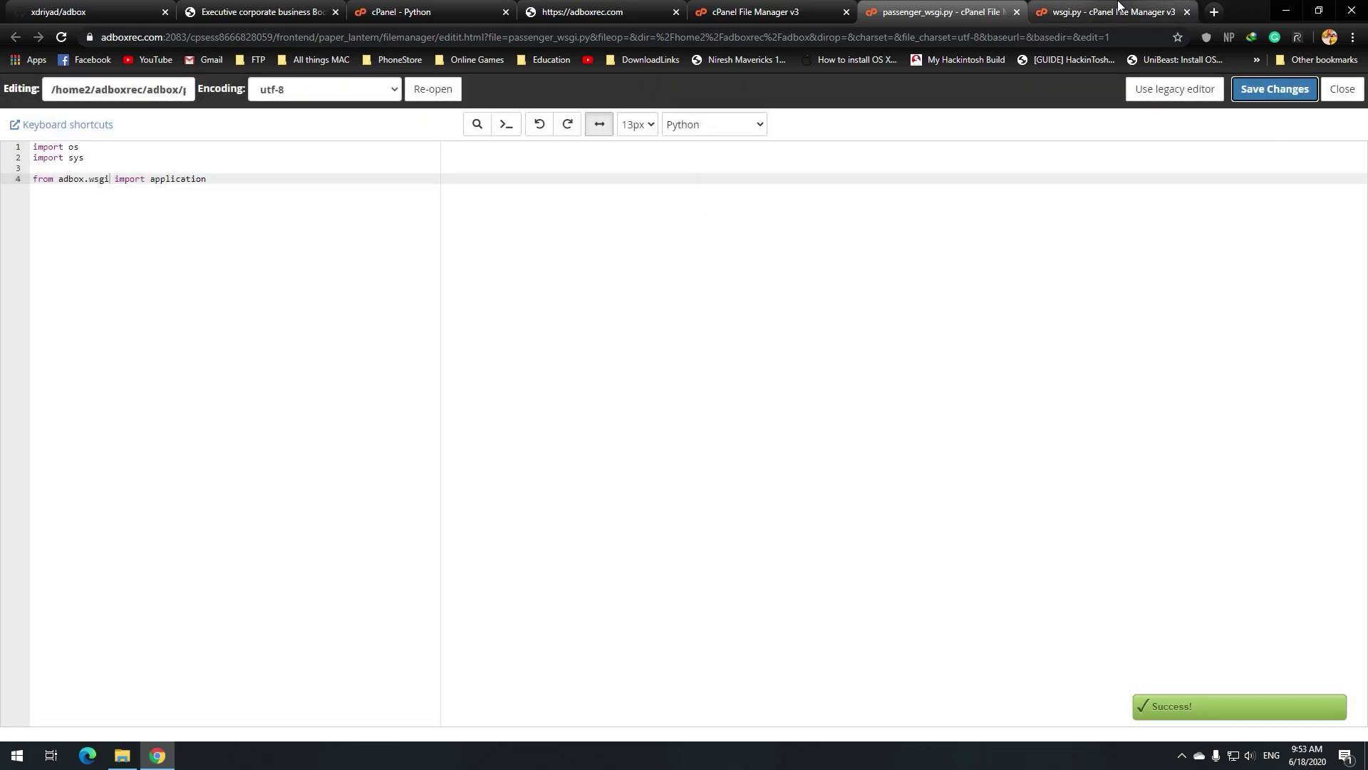
pyautogui.click(1104, 12)
pyautogui.click(1186, 12)
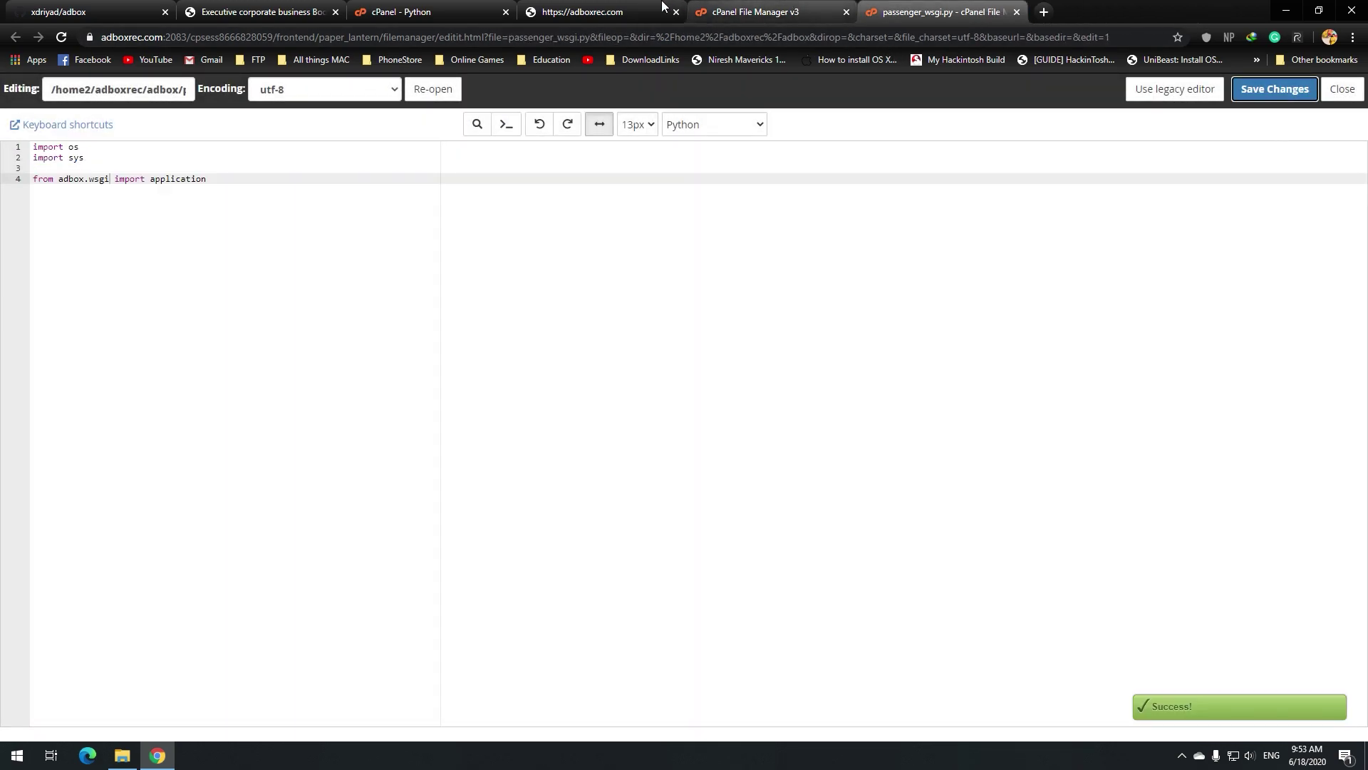
# Start the adbox app and inspect the DisallowedHost error naming adboxrec.com
pyautogui.click(591, 13)
pyautogui.click(263, 12)
pyautogui.click(407, 11)
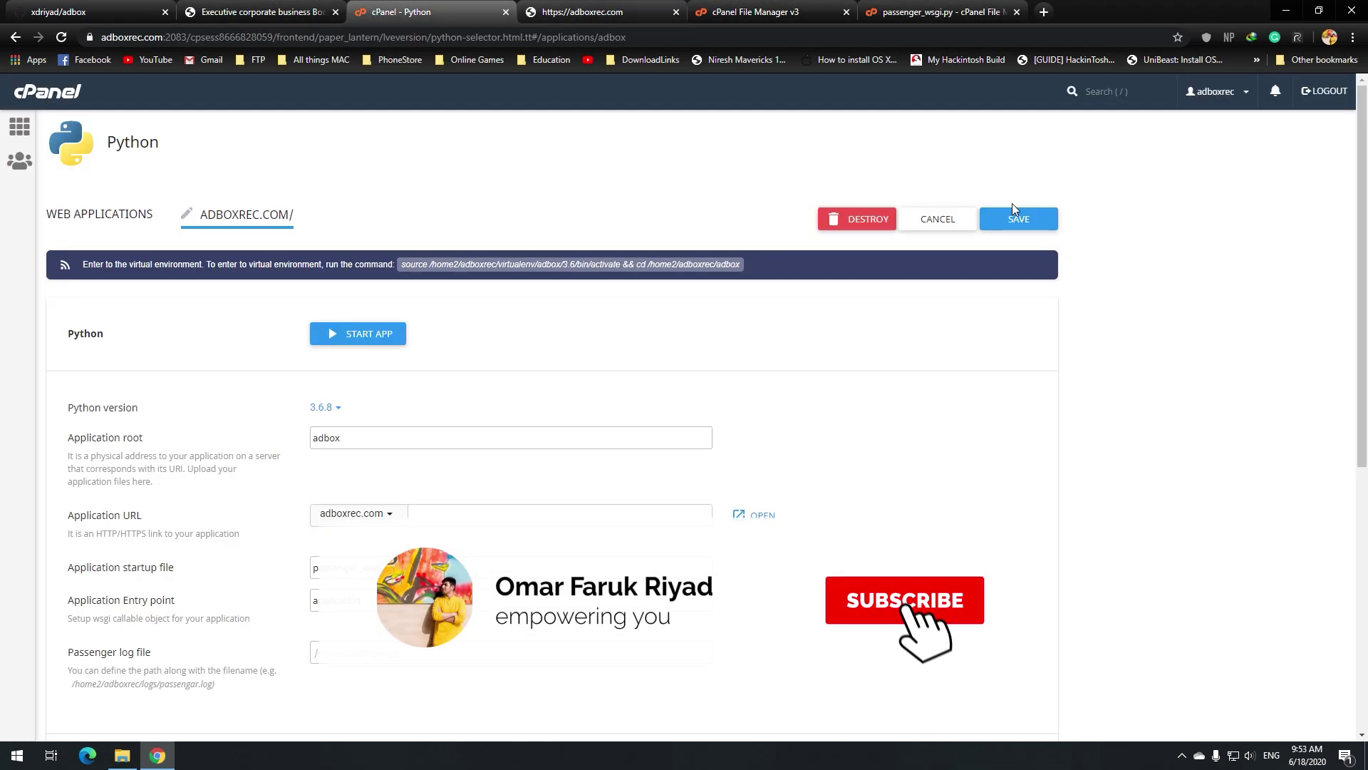
pyautogui.click(363, 332)
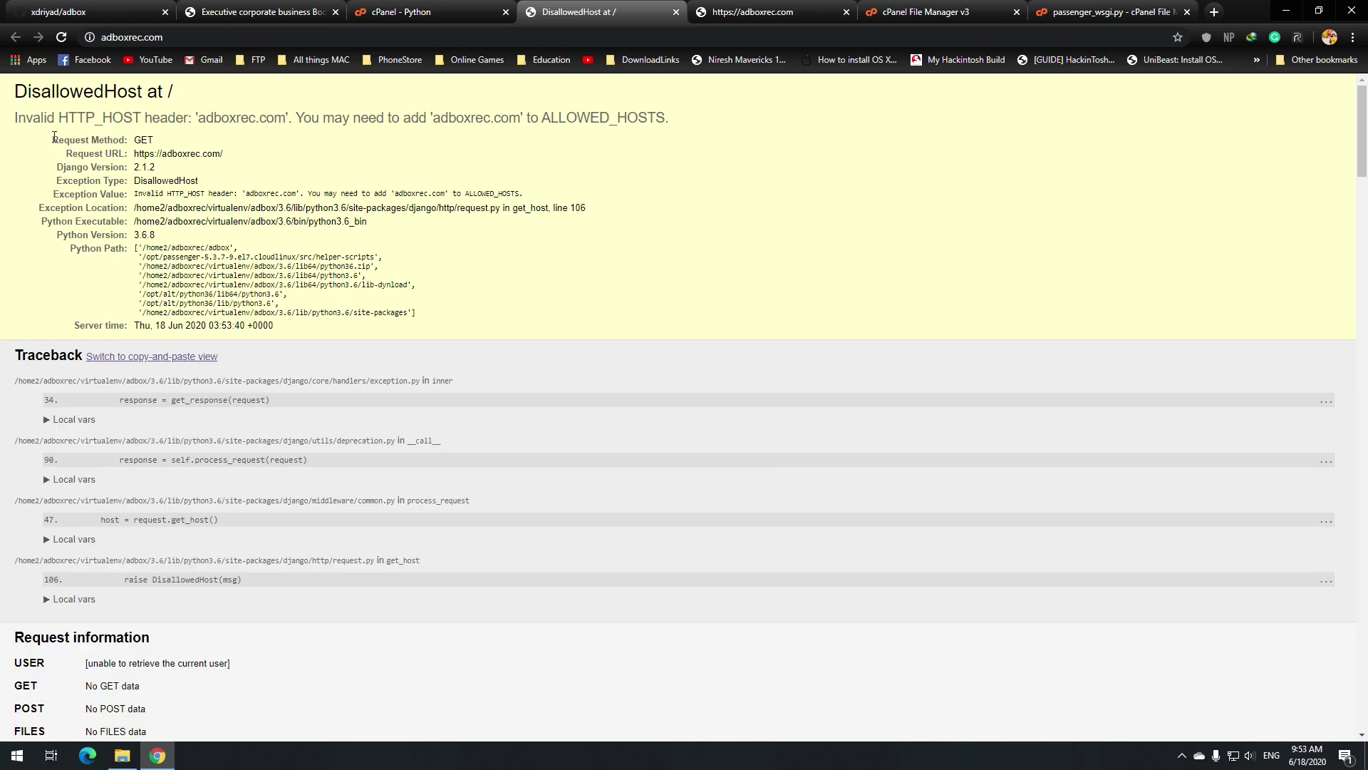
pyautogui.moveTo(60, 117); pyautogui.dragTo(288, 117)
pyautogui.moveTo(199, 117); pyautogui.dragTo(253, 118)
# Close the passenger_wsgi.py editor and open adbox/settings.py for editing
pyautogui.click(1085, 9)
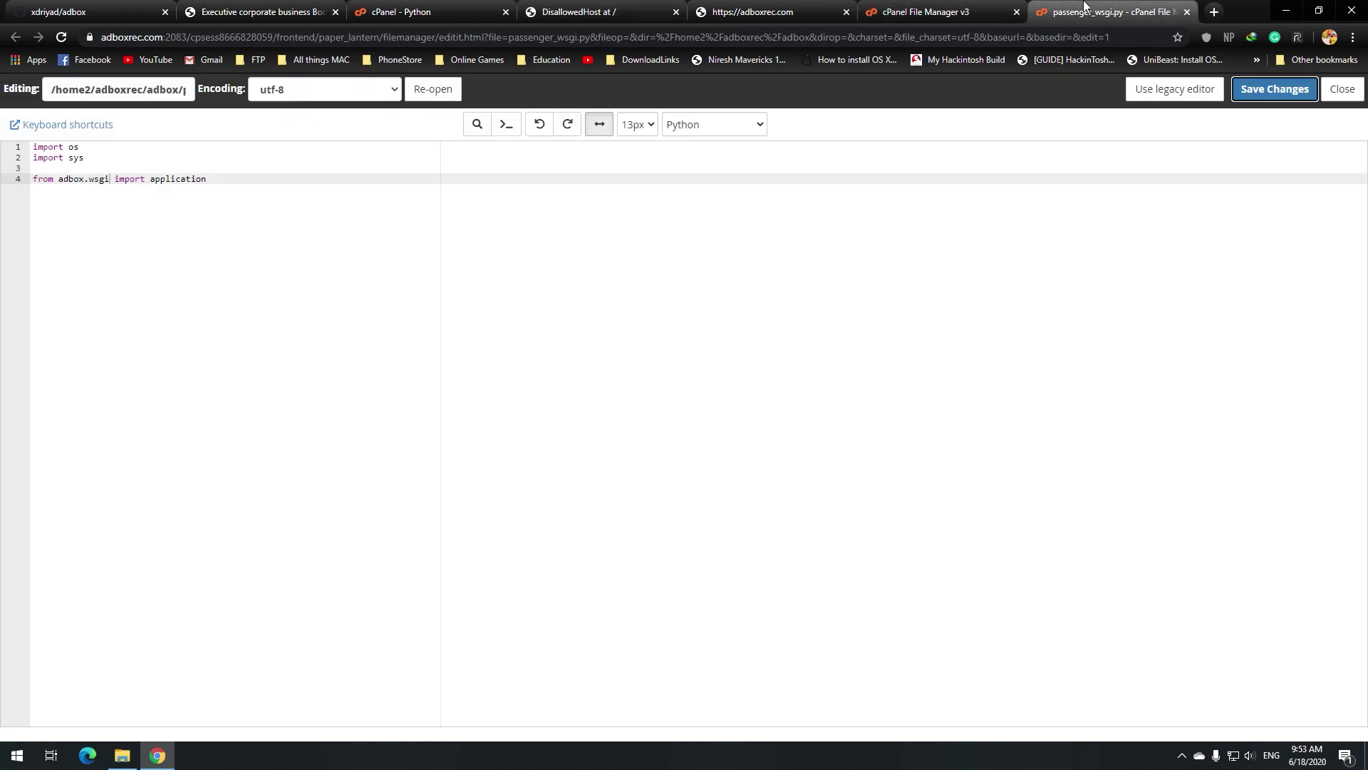
pyautogui.click(1187, 12)
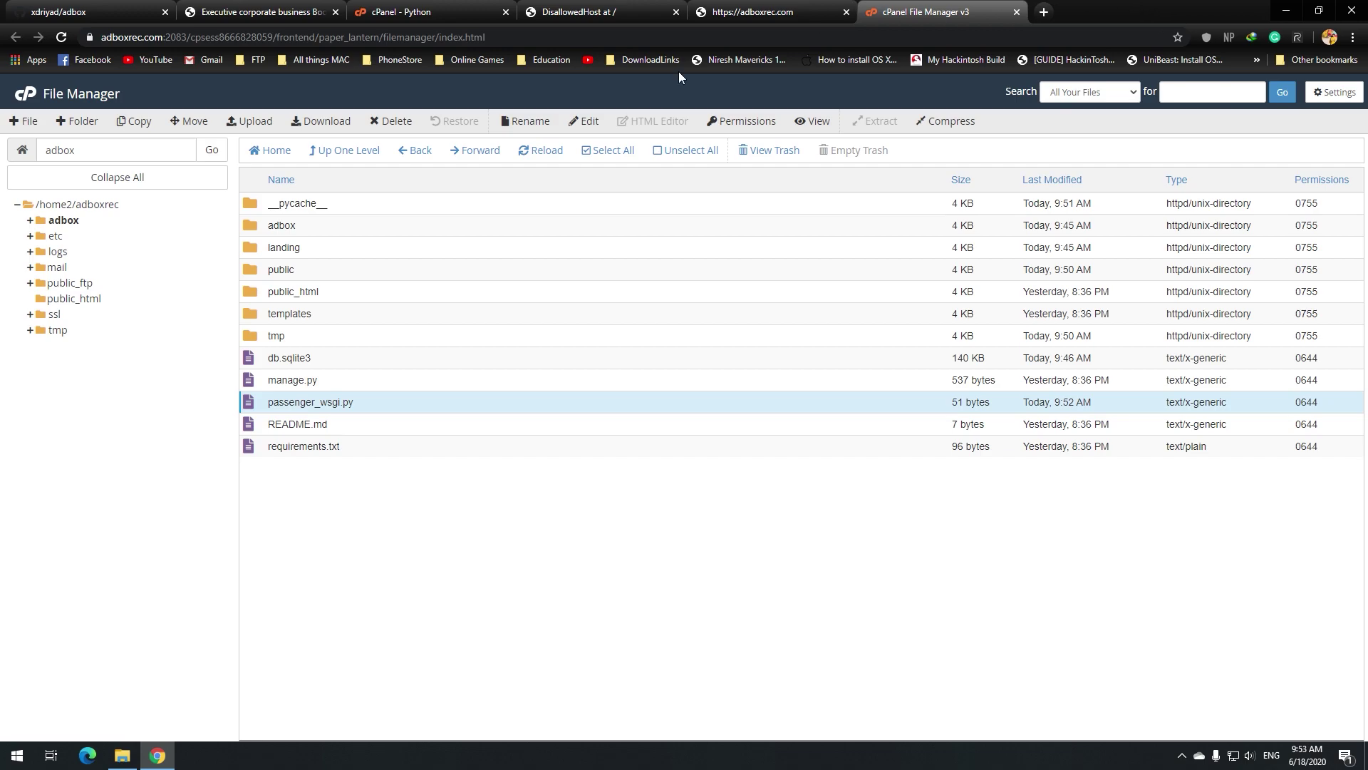
pyautogui.doubleClick(293, 231)
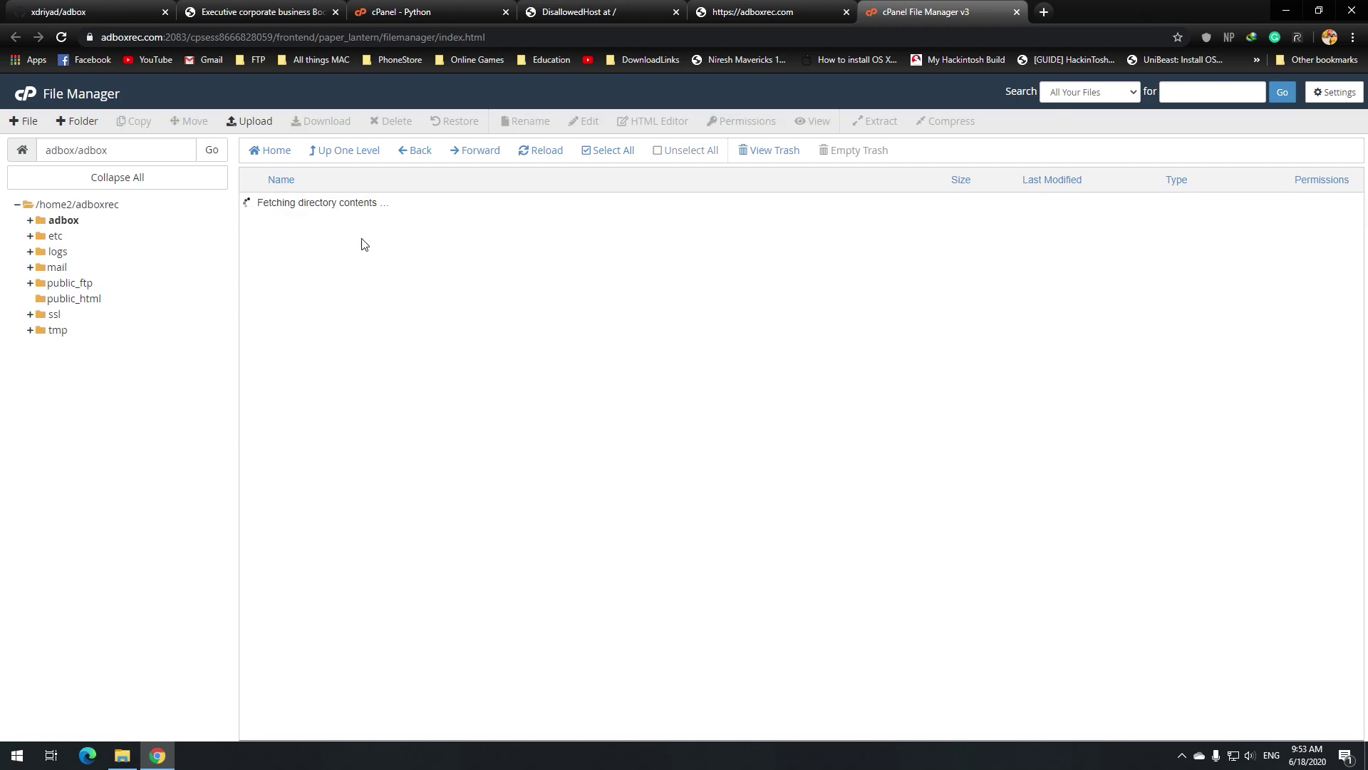
pyautogui.click(325, 248)
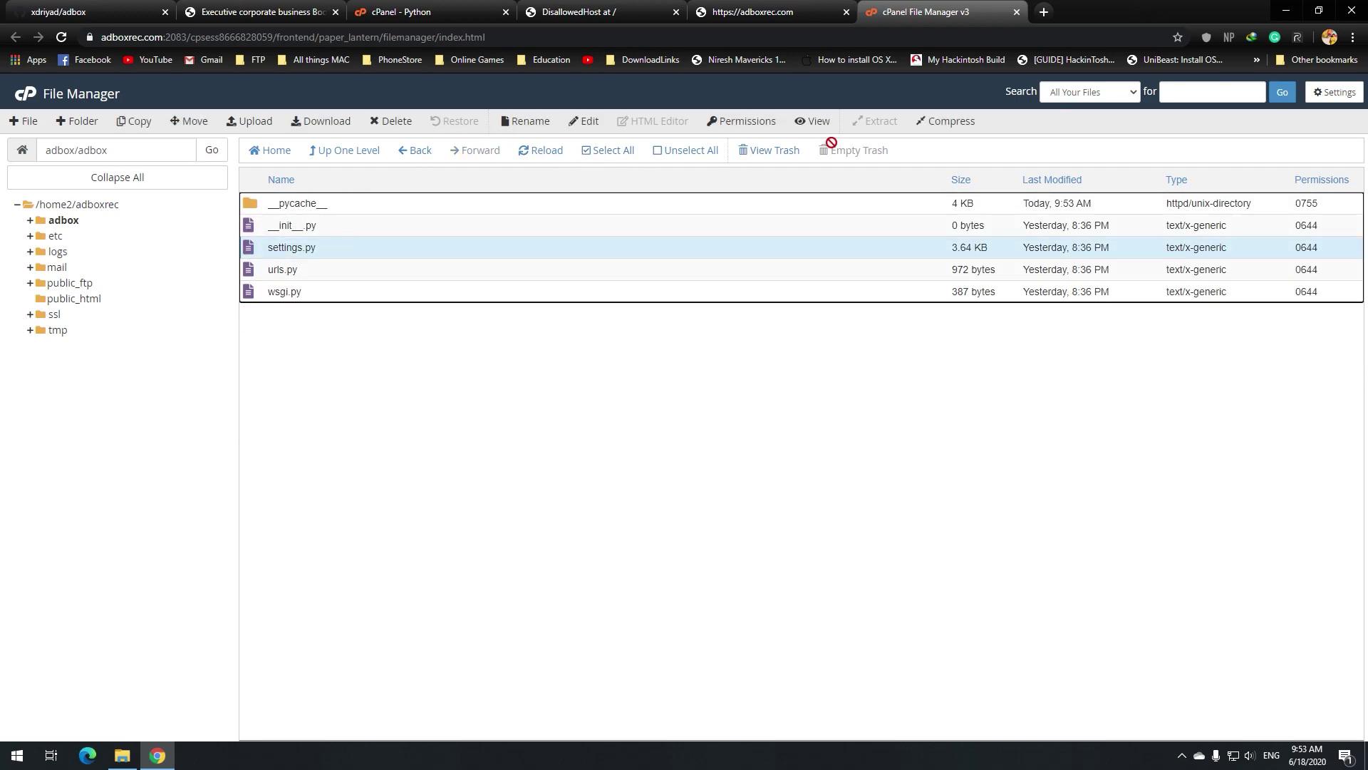
pyautogui.click(572, 124)
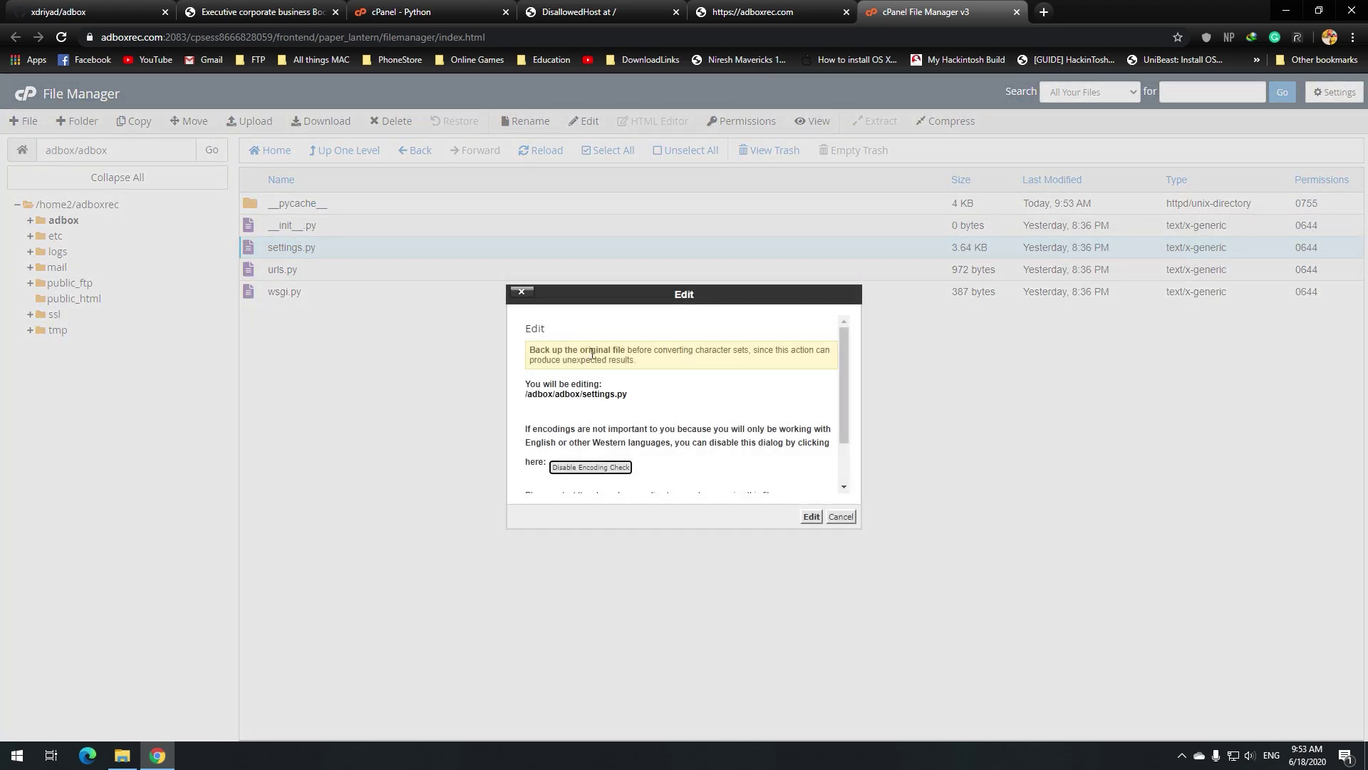
pyautogui.click(812, 518)
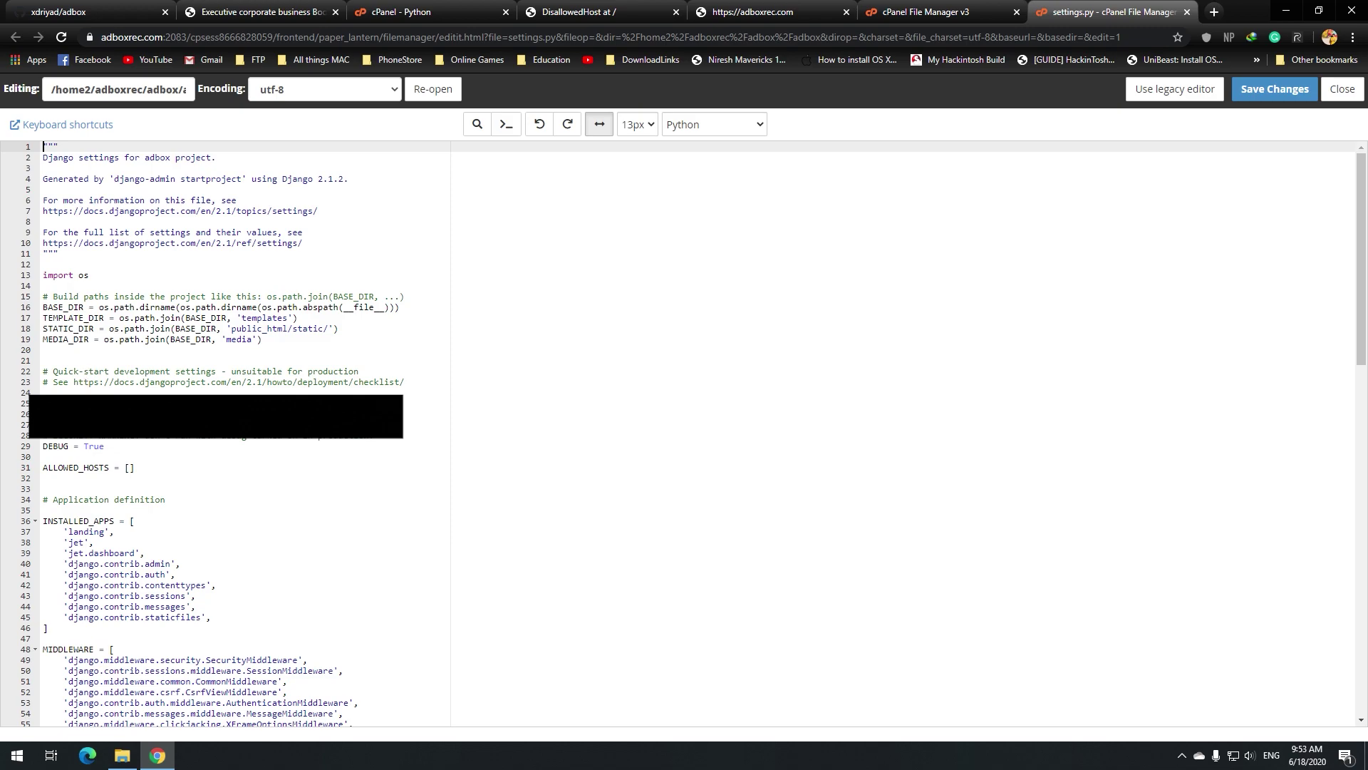
pyautogui.click(136, 469)
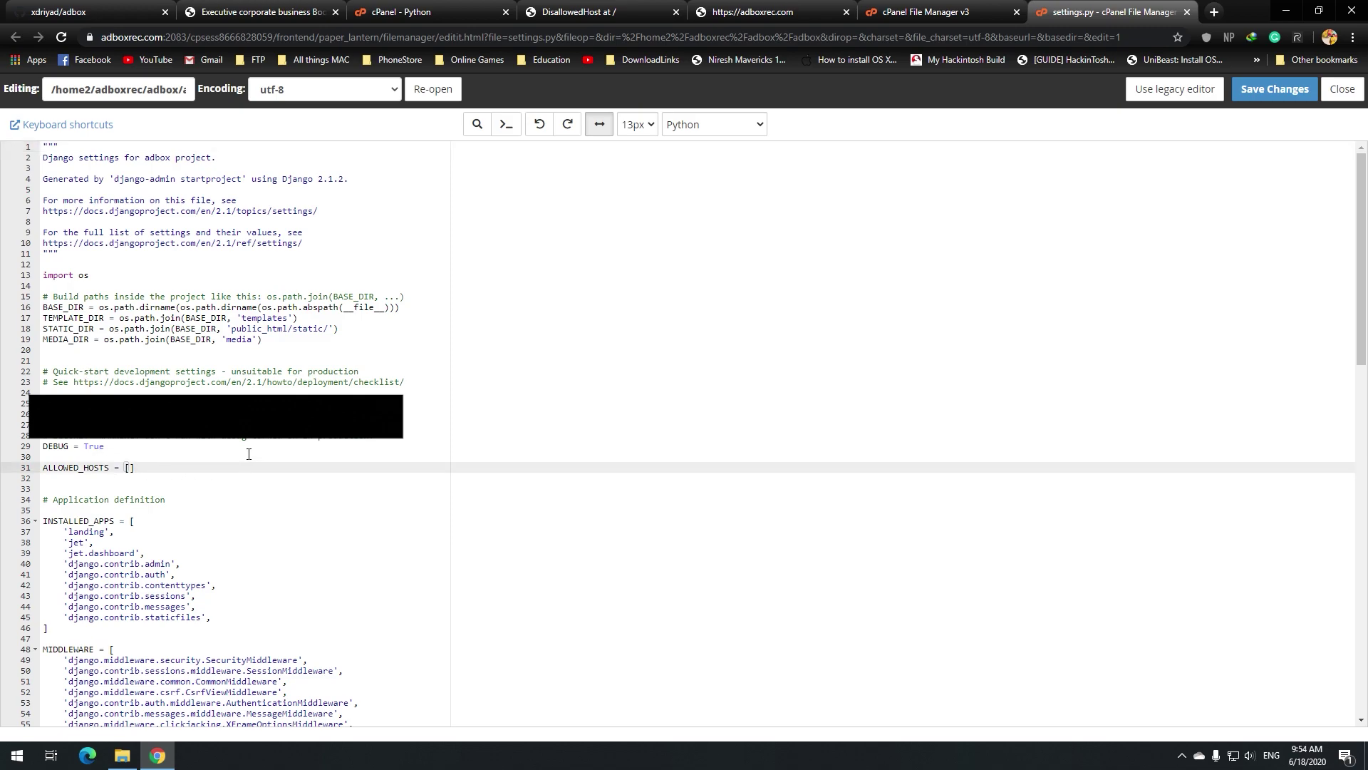
pyautogui.press('Return')
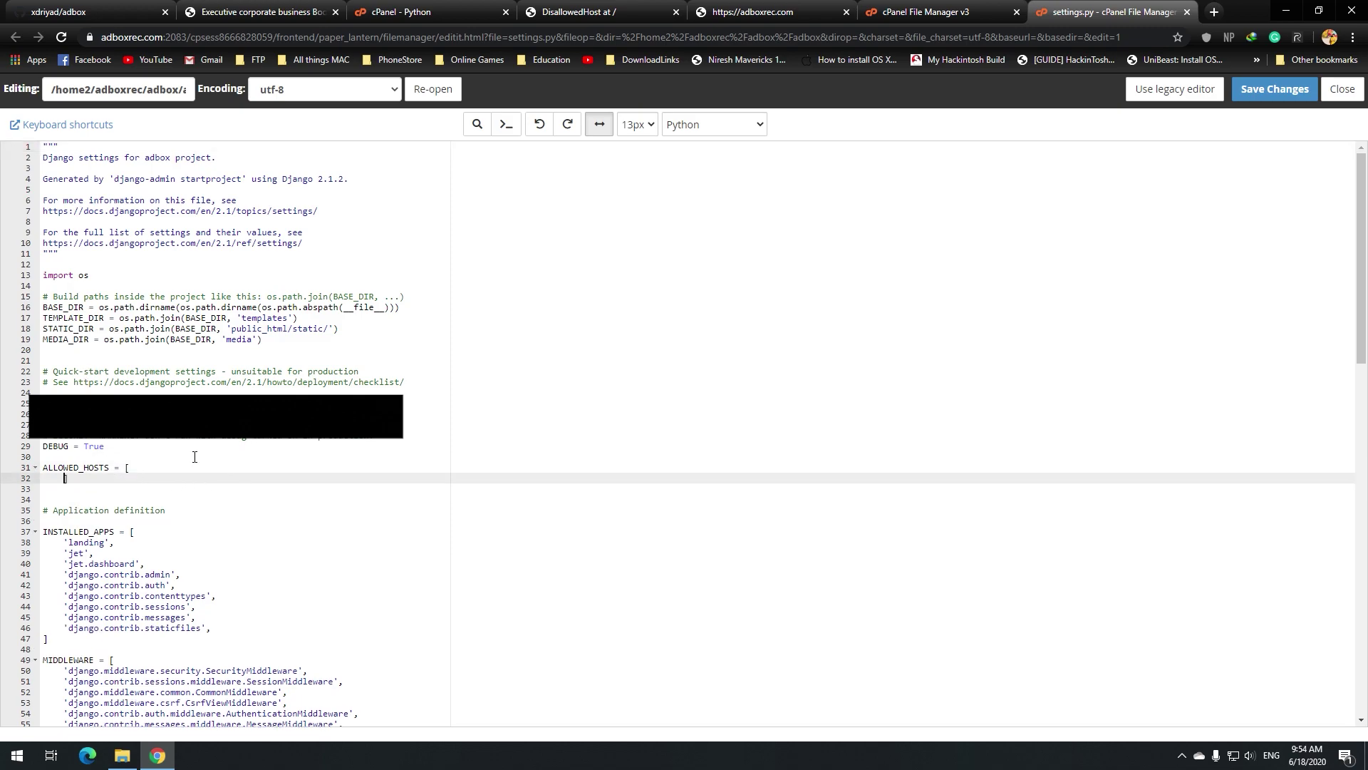
pyautogui.click(163, 472)
pyautogui.press('Return')
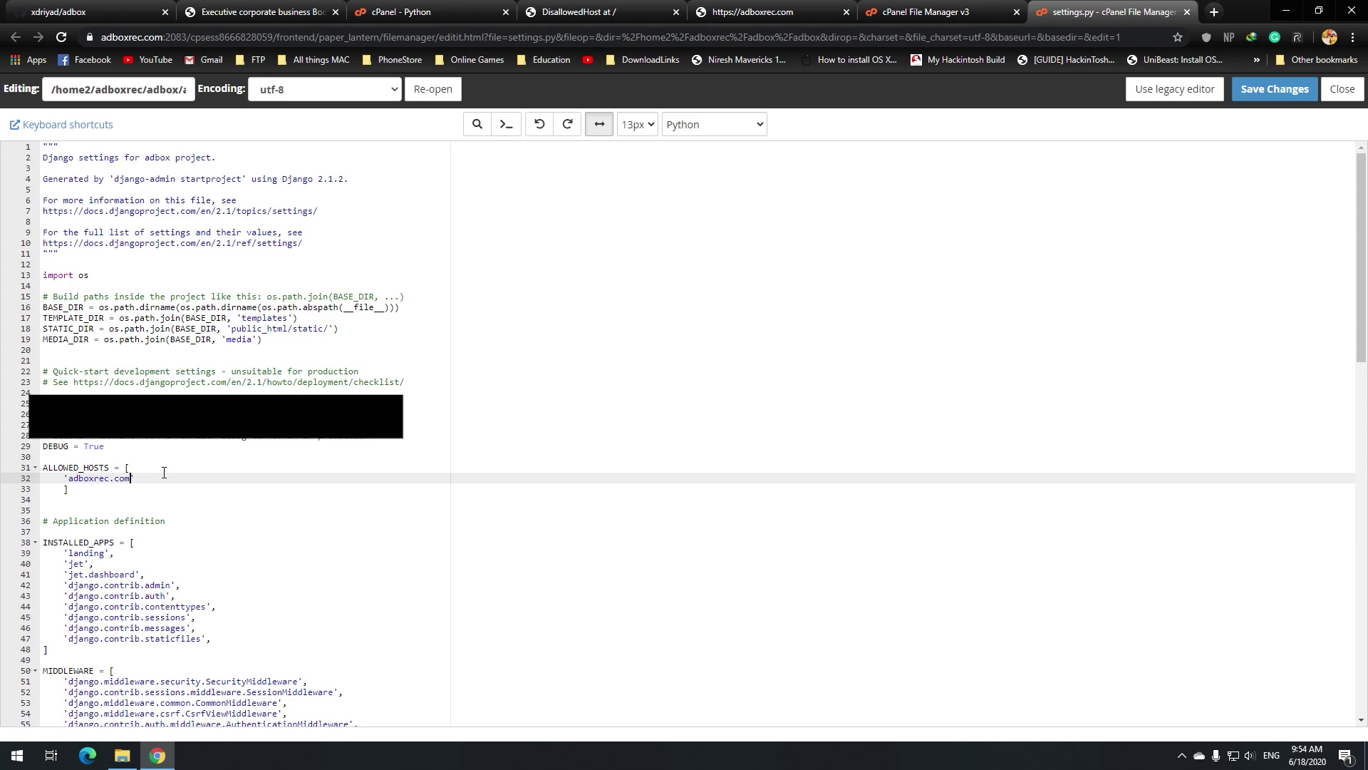
pyautogui.write("'adboxrec.com',")
pyautogui.press('Return')
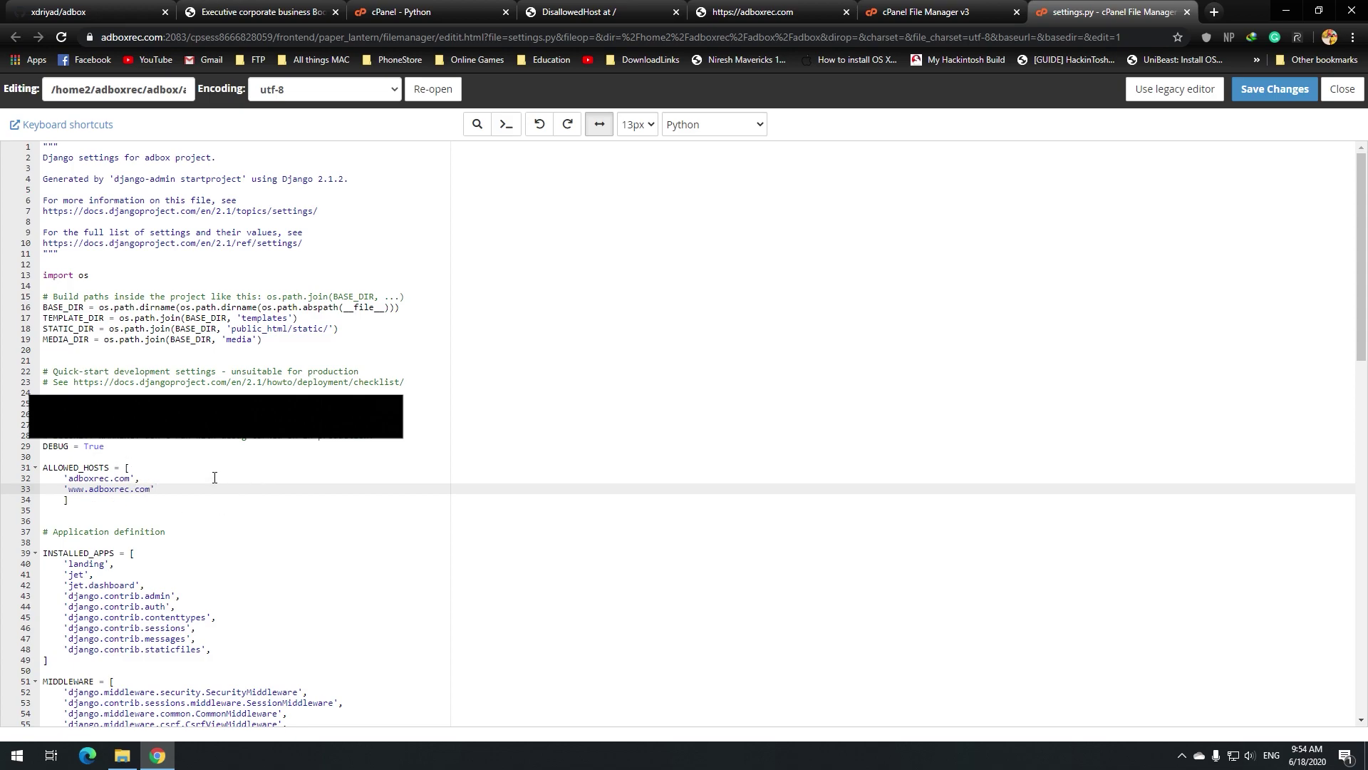
pyautogui.click(1299, 95)
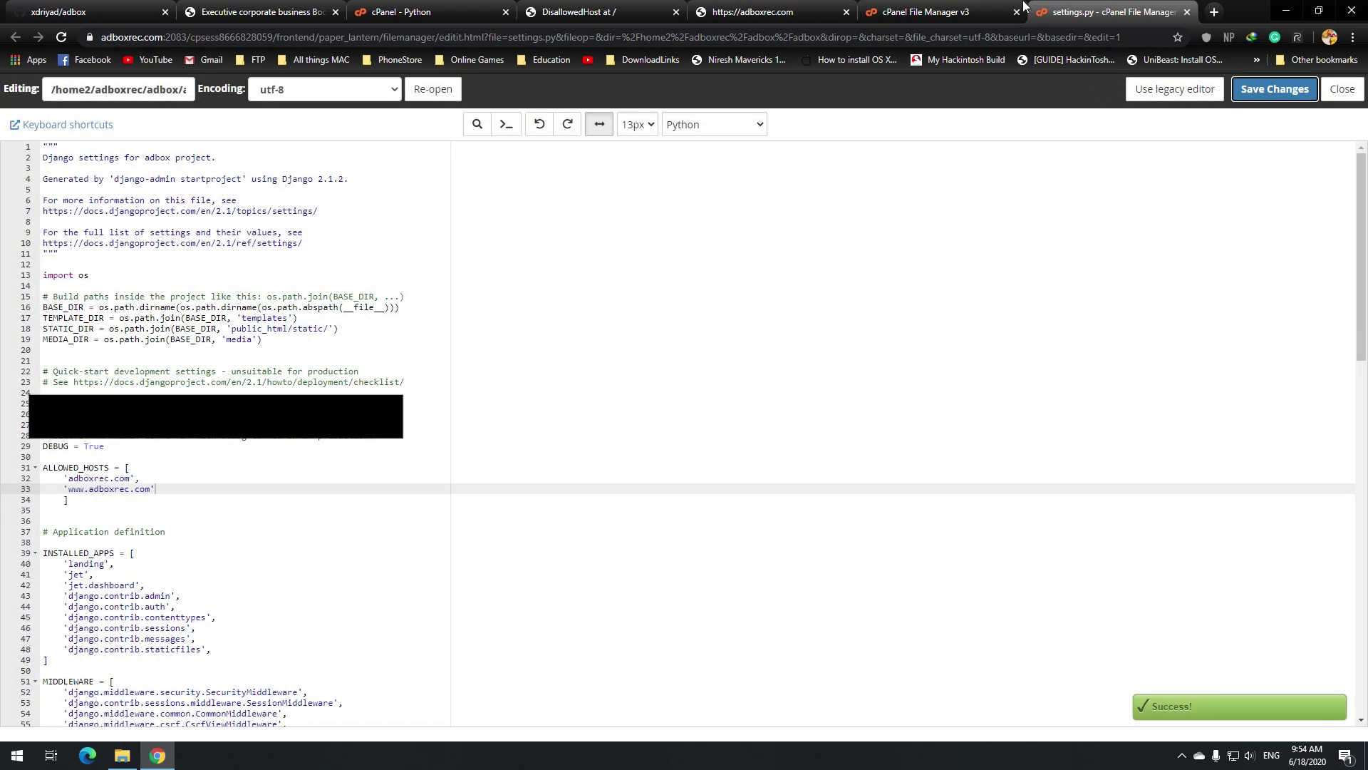
# Restart the adbox Python app and open adboxrec.com in a new tab
pyautogui.click(926, 12)
pyautogui.click(359, 6)
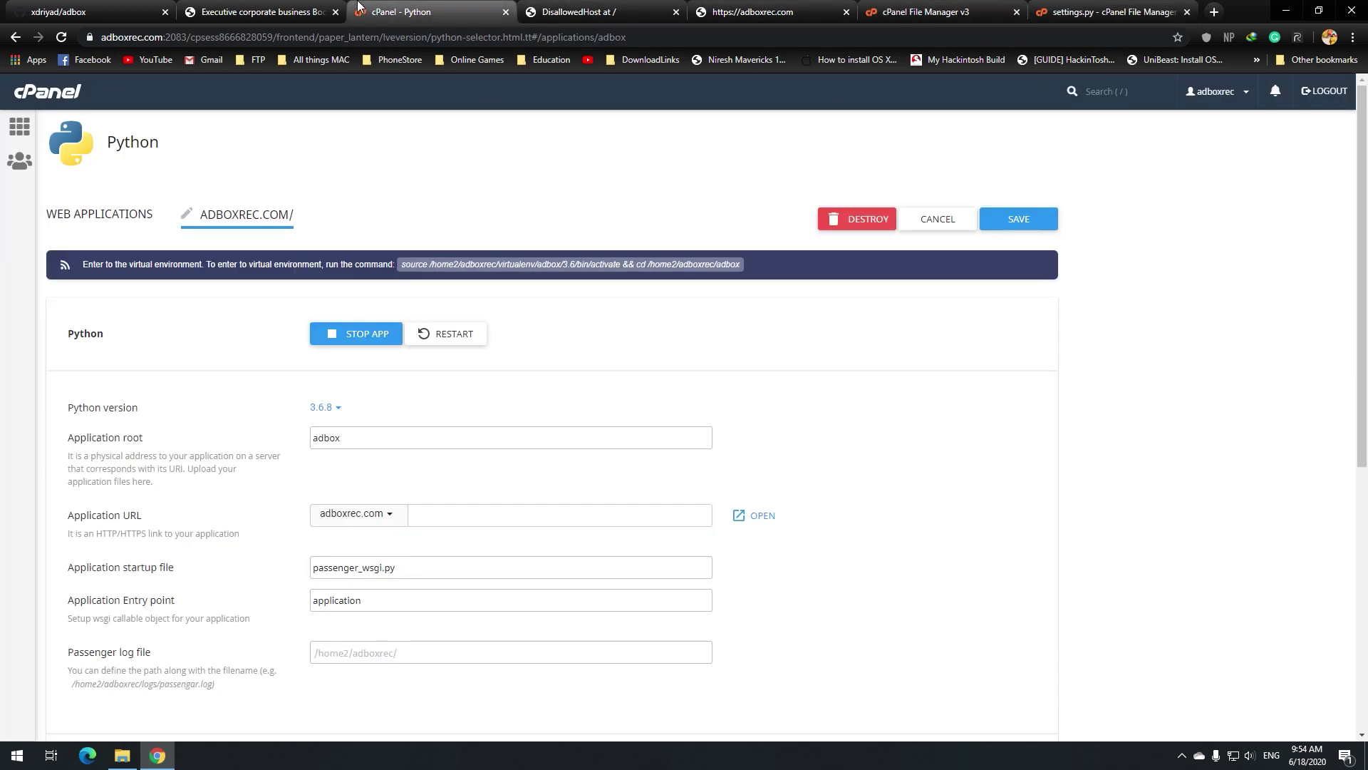
pyautogui.click(473, 335)
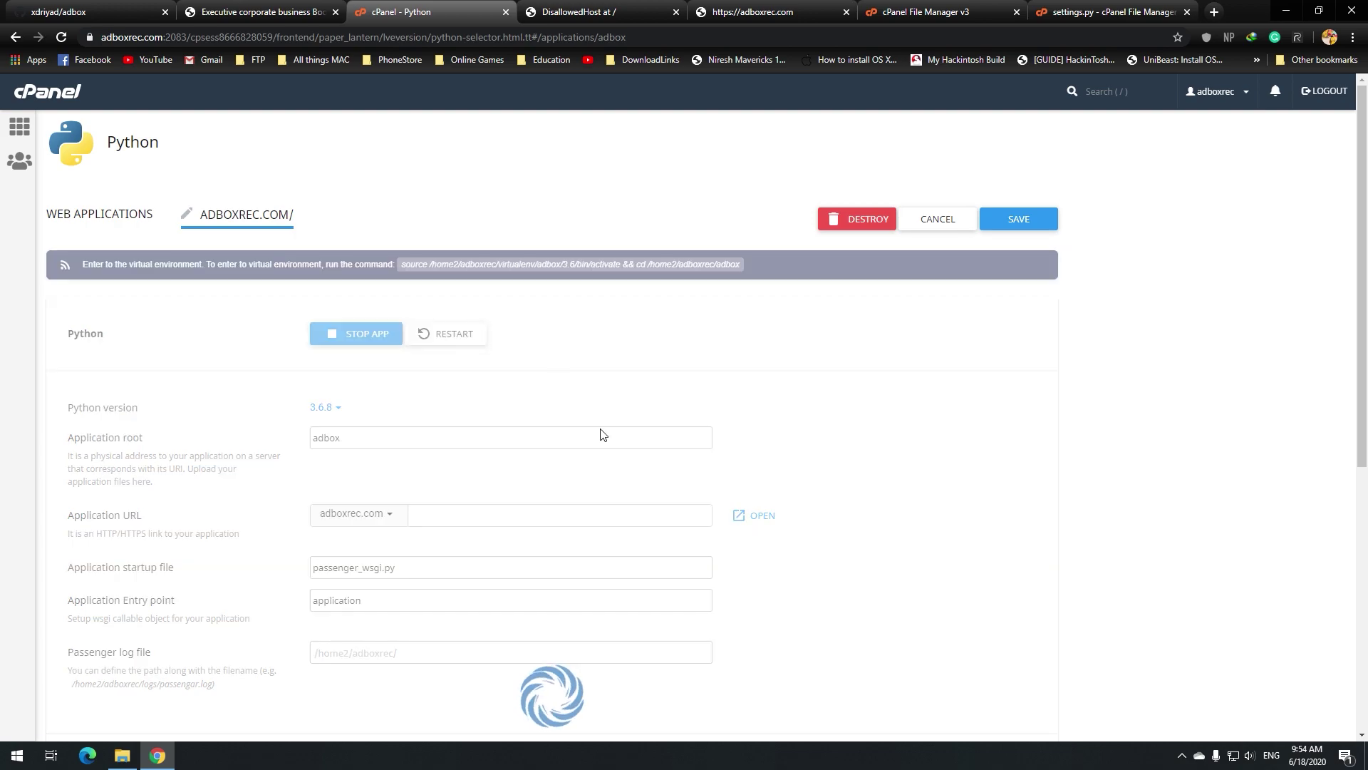
pyautogui.click(762, 516)
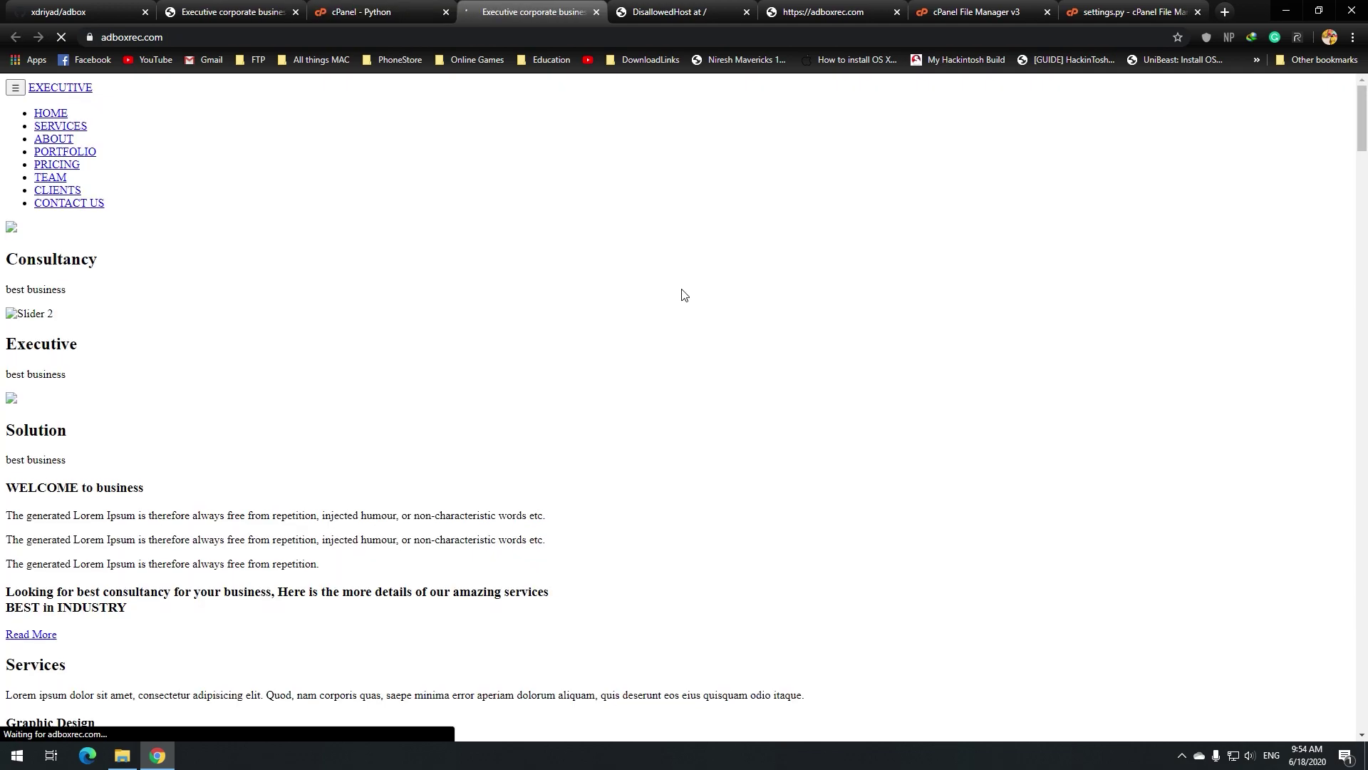
# Scroll through the unstyled live site, then return to the File Manager
pyautogui.scroll(-6, 114, 314)
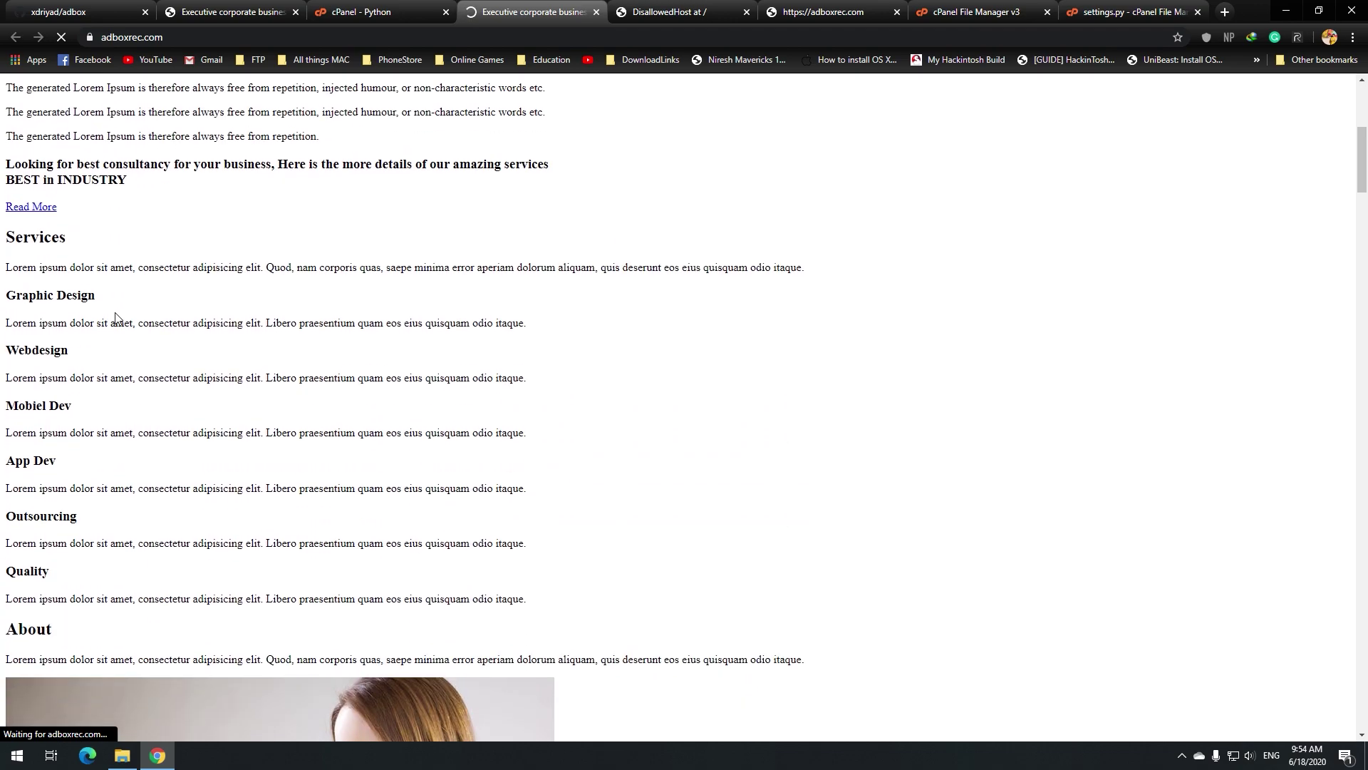
pyautogui.scroll(-20, 119, 313)
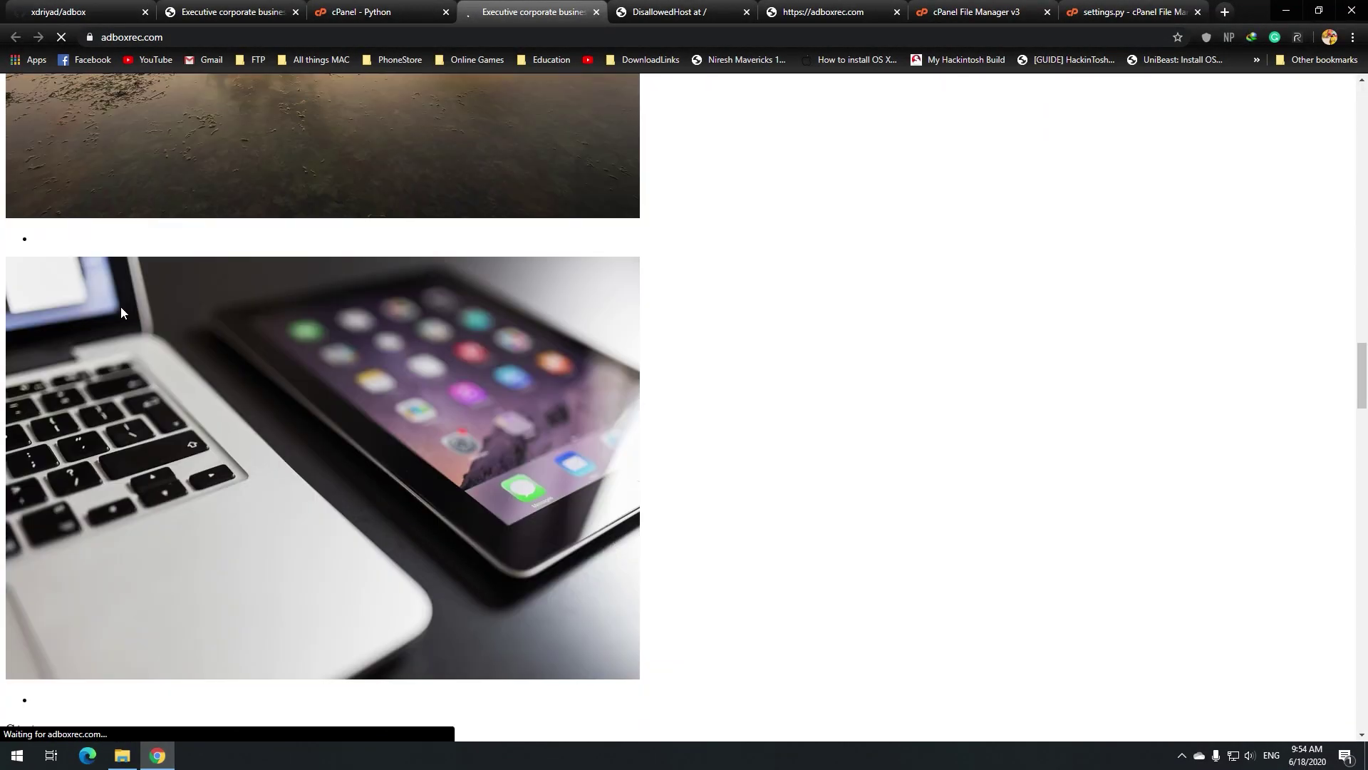
pyautogui.scroll(-15, 121, 312)
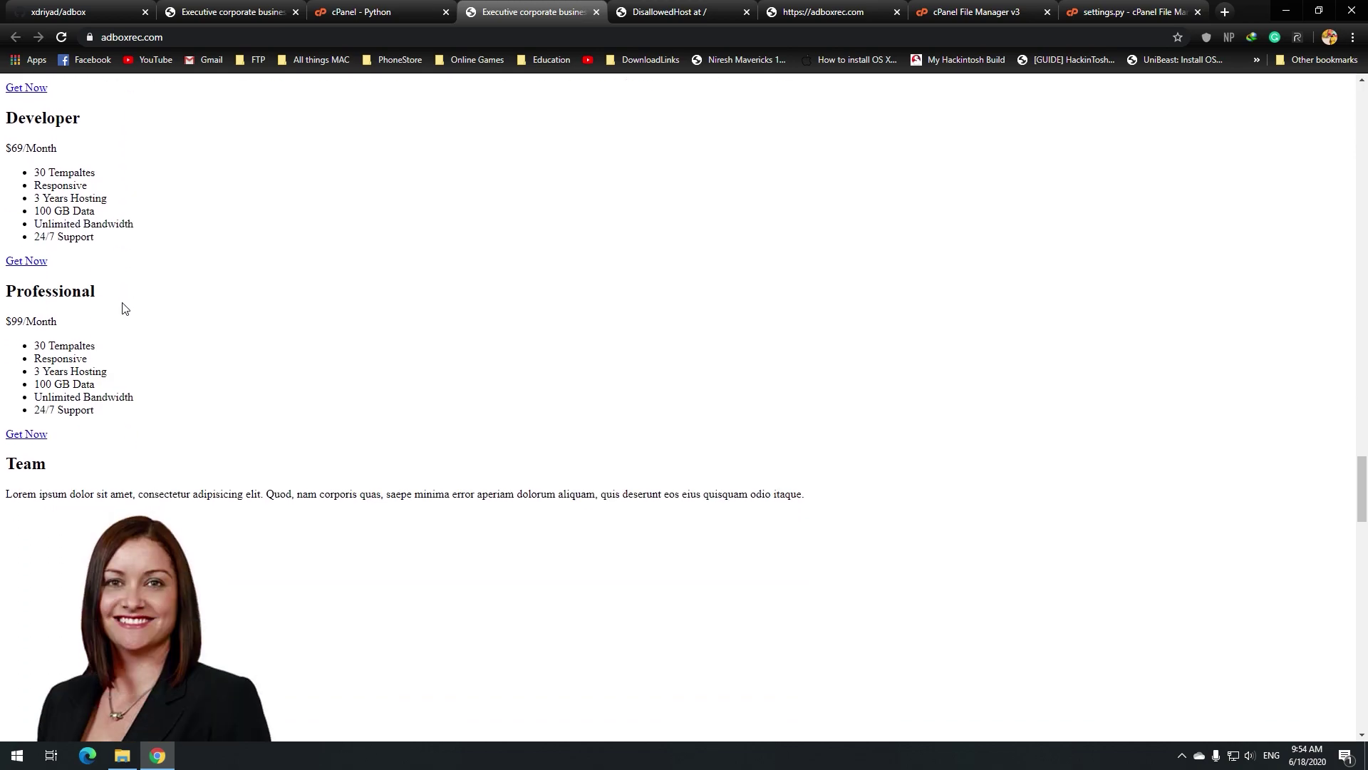
pyautogui.scroll(-15, 122, 306)
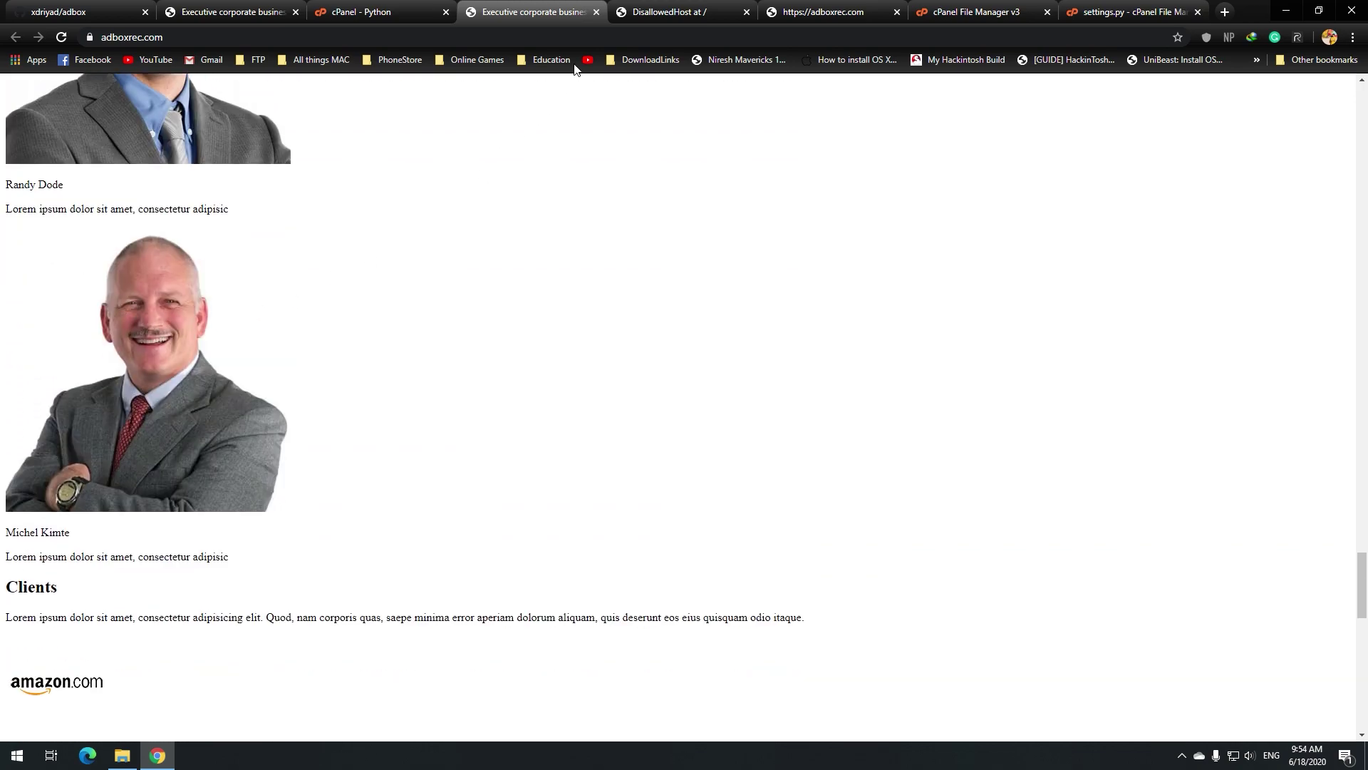
pyautogui.click(666, 13)
pyautogui.click(531, 12)
pyautogui.scroll(-5, 309, 369)
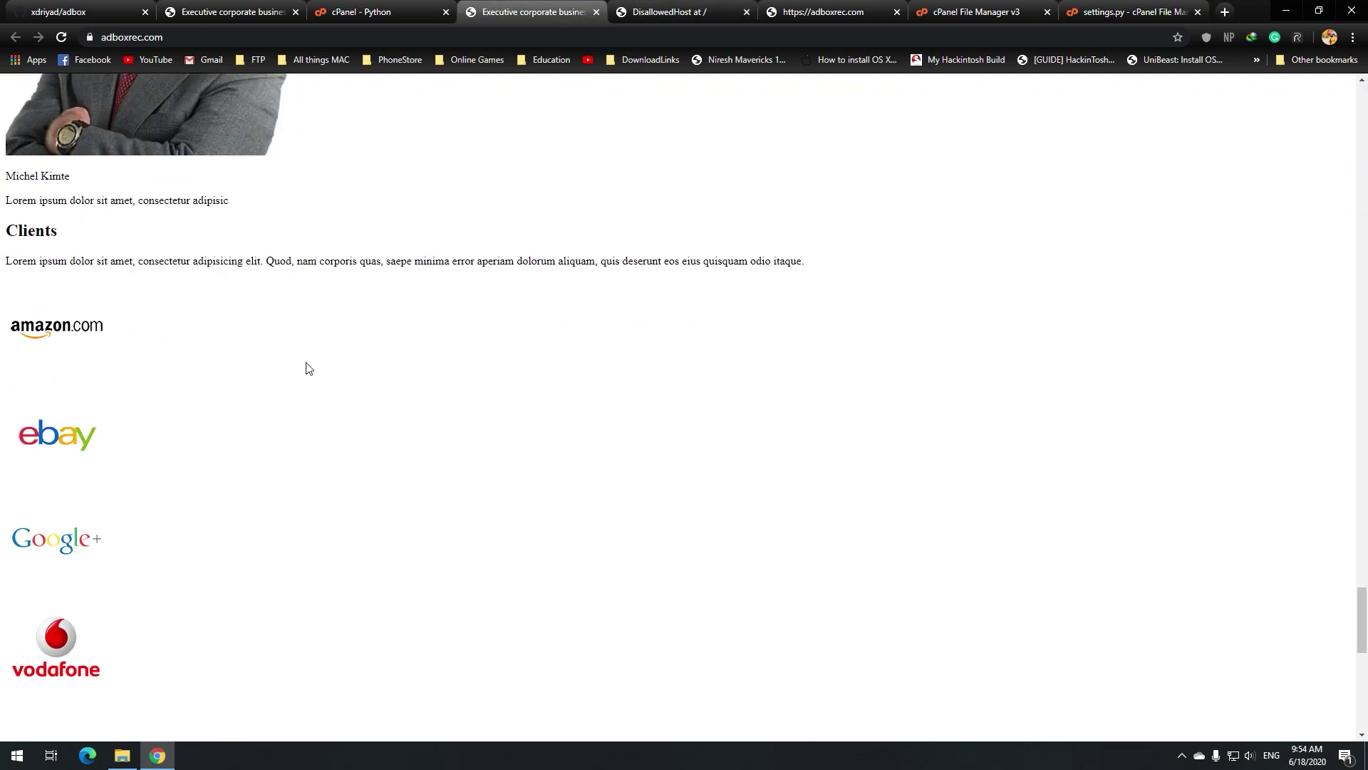
pyautogui.scroll(-10, 308, 368)
pyautogui.scroll(3, 463, 303)
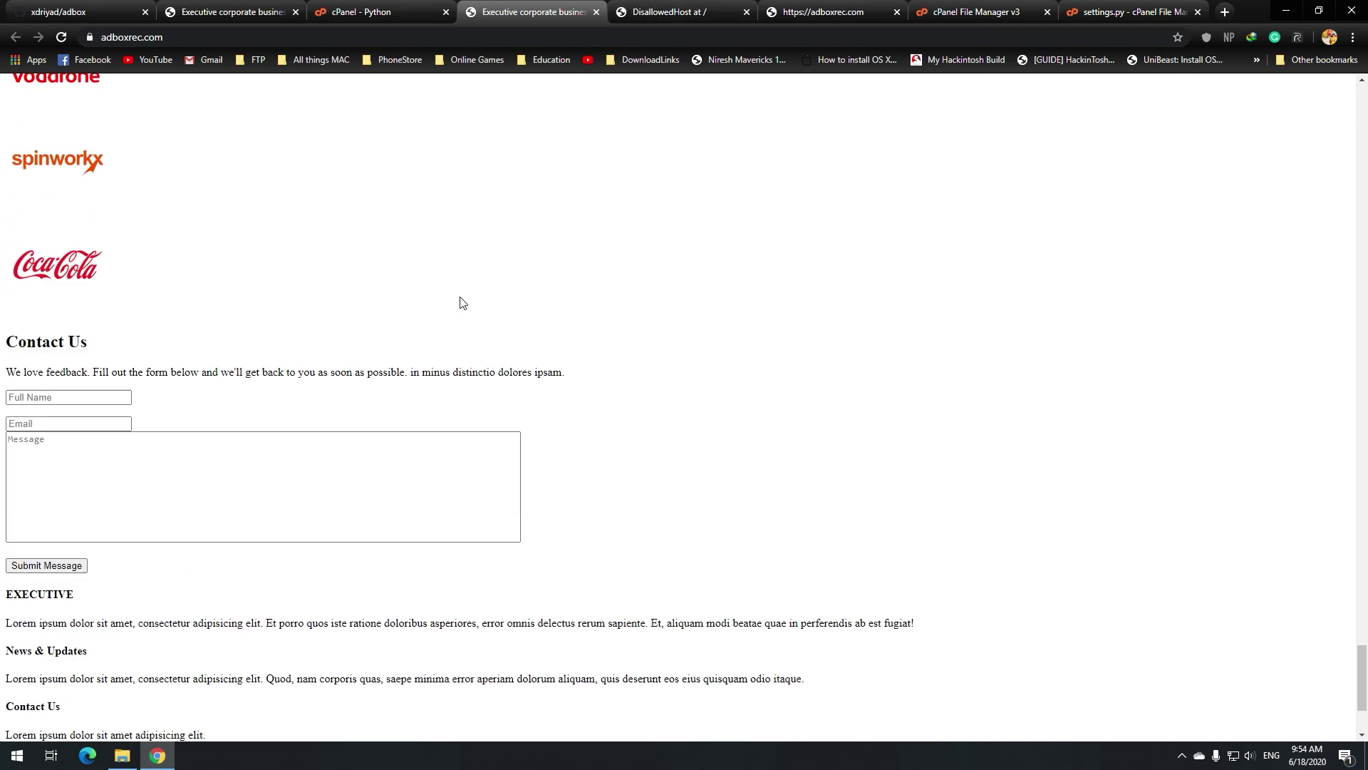
pyautogui.scroll(8, 460, 303)
pyautogui.click(736, 16)
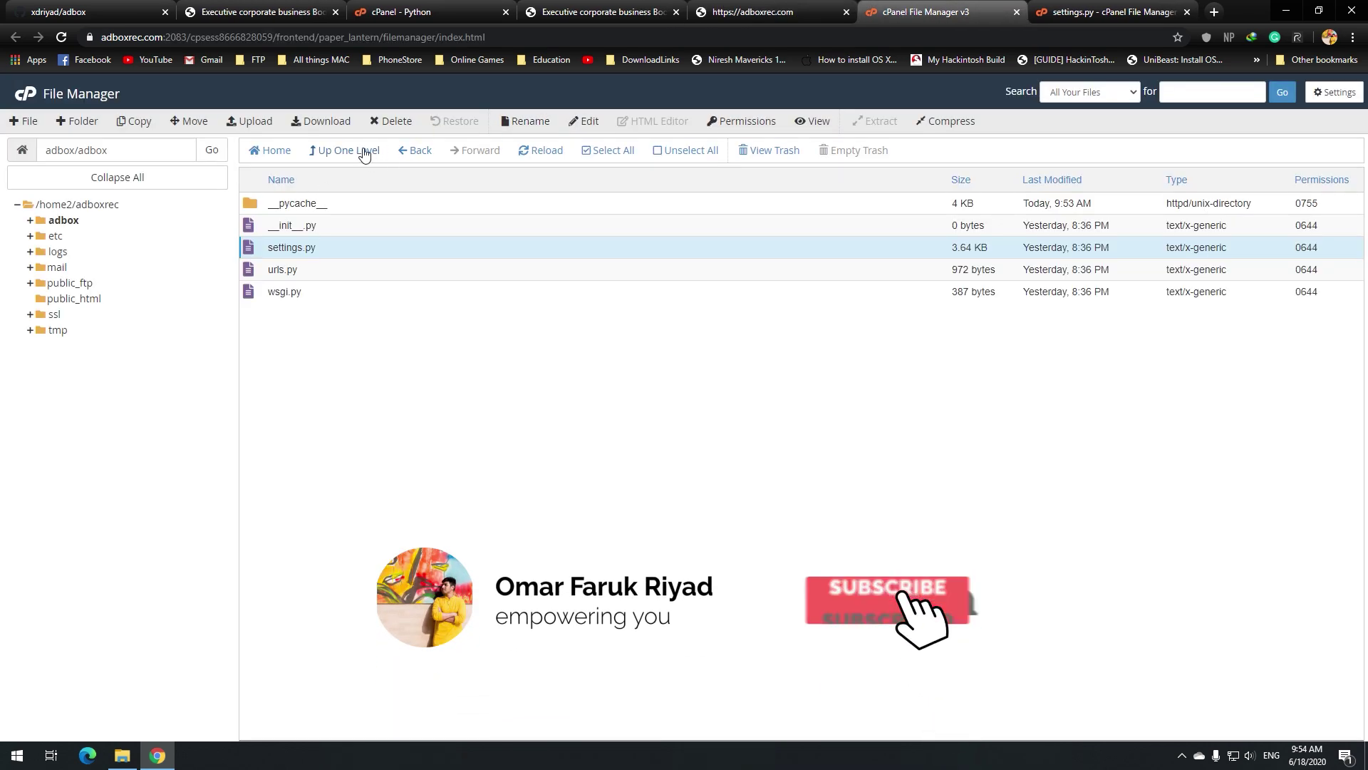
# Open adbox/public_html and select all five static folders
pyautogui.click(364, 154)
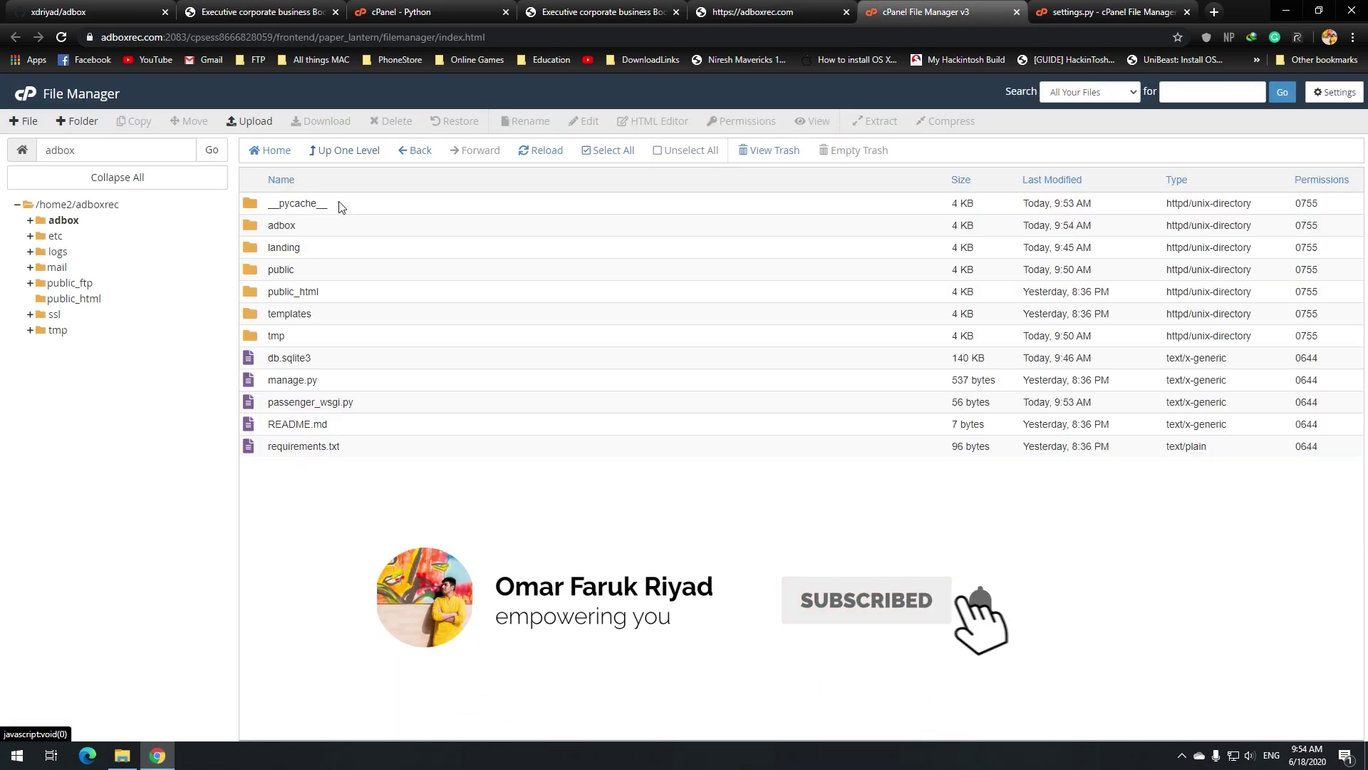
pyautogui.doubleClick(349, 292)
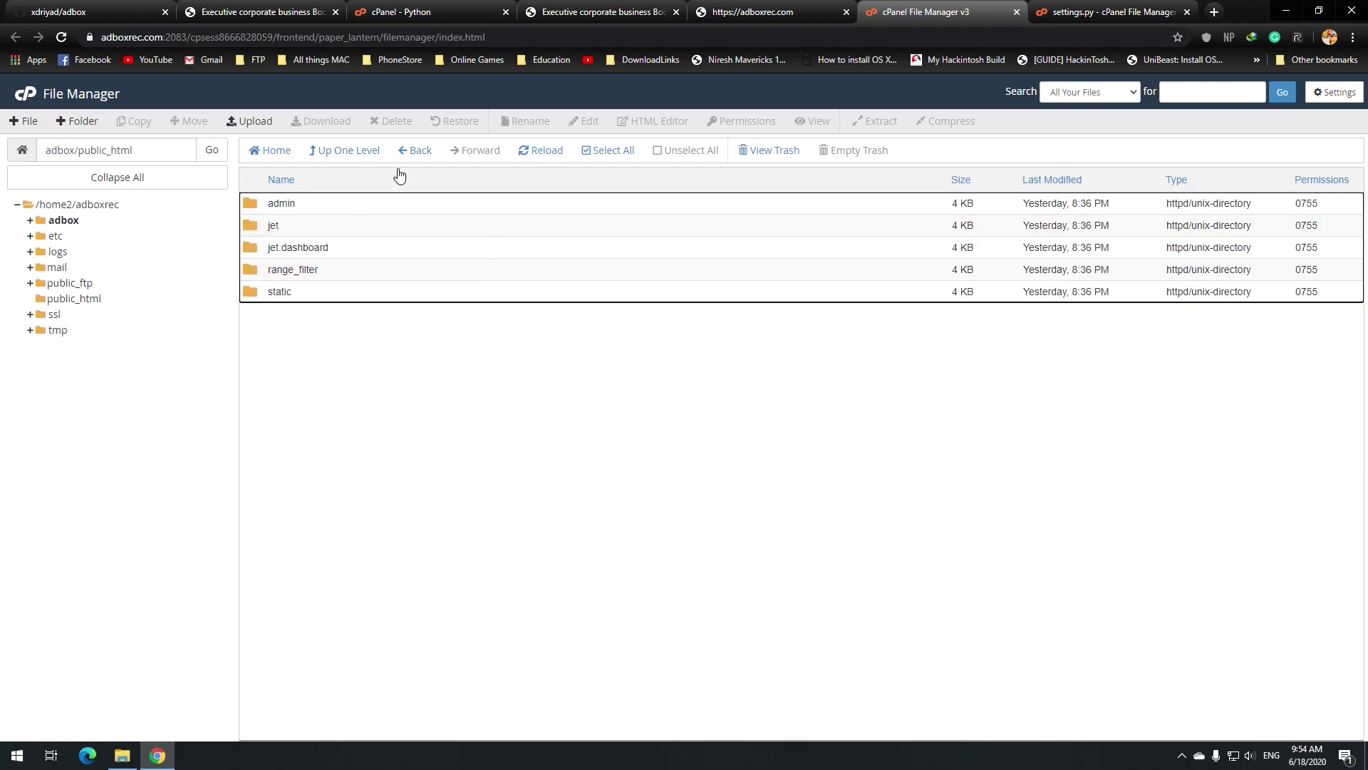
pyautogui.click(357, 151)
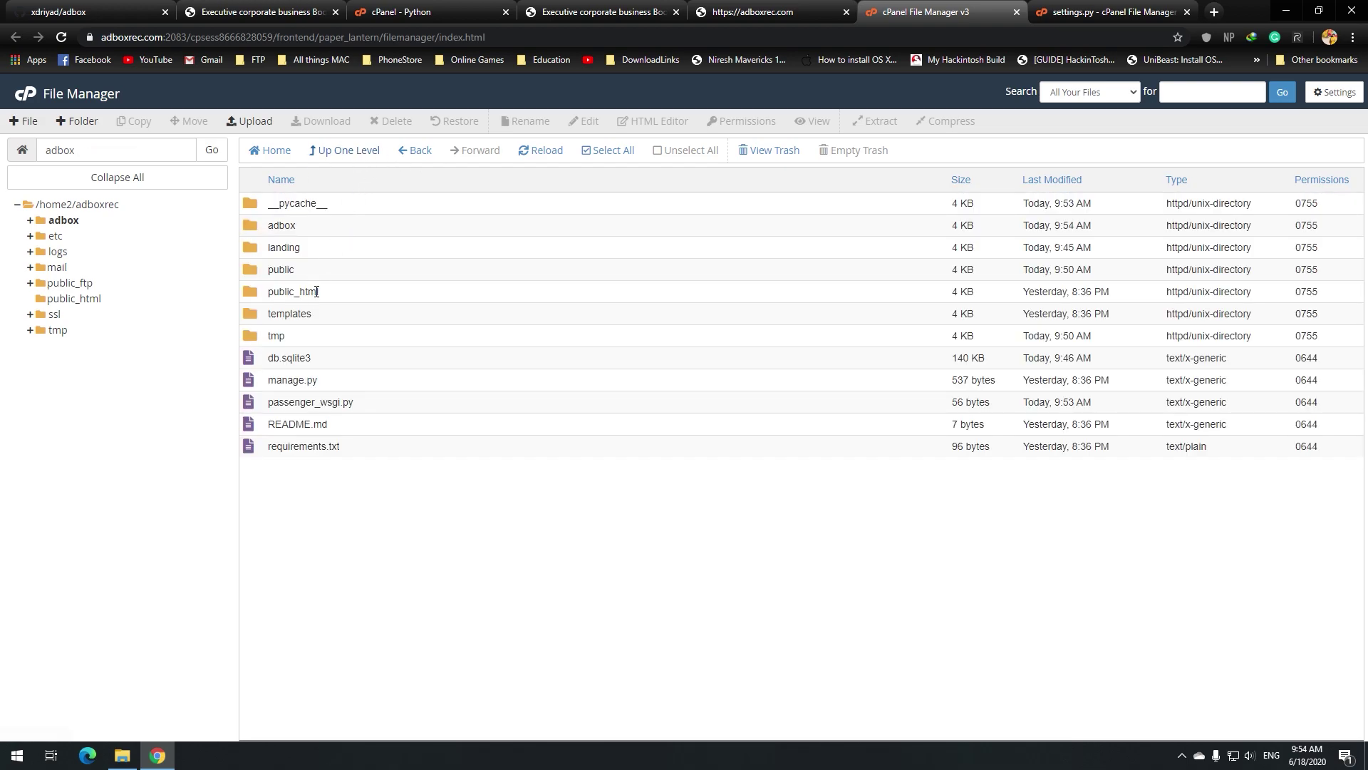
pyautogui.doubleClick(374, 292)
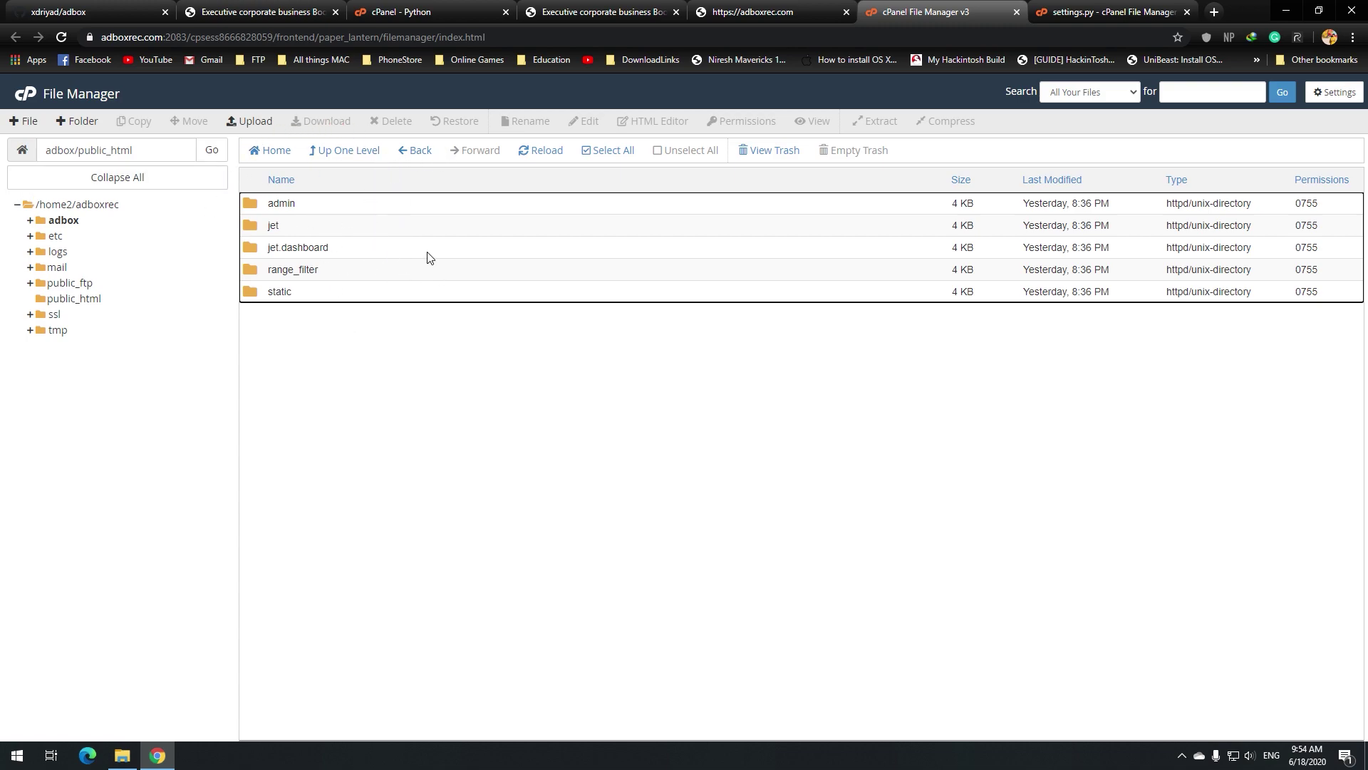
pyautogui.click(584, 154)
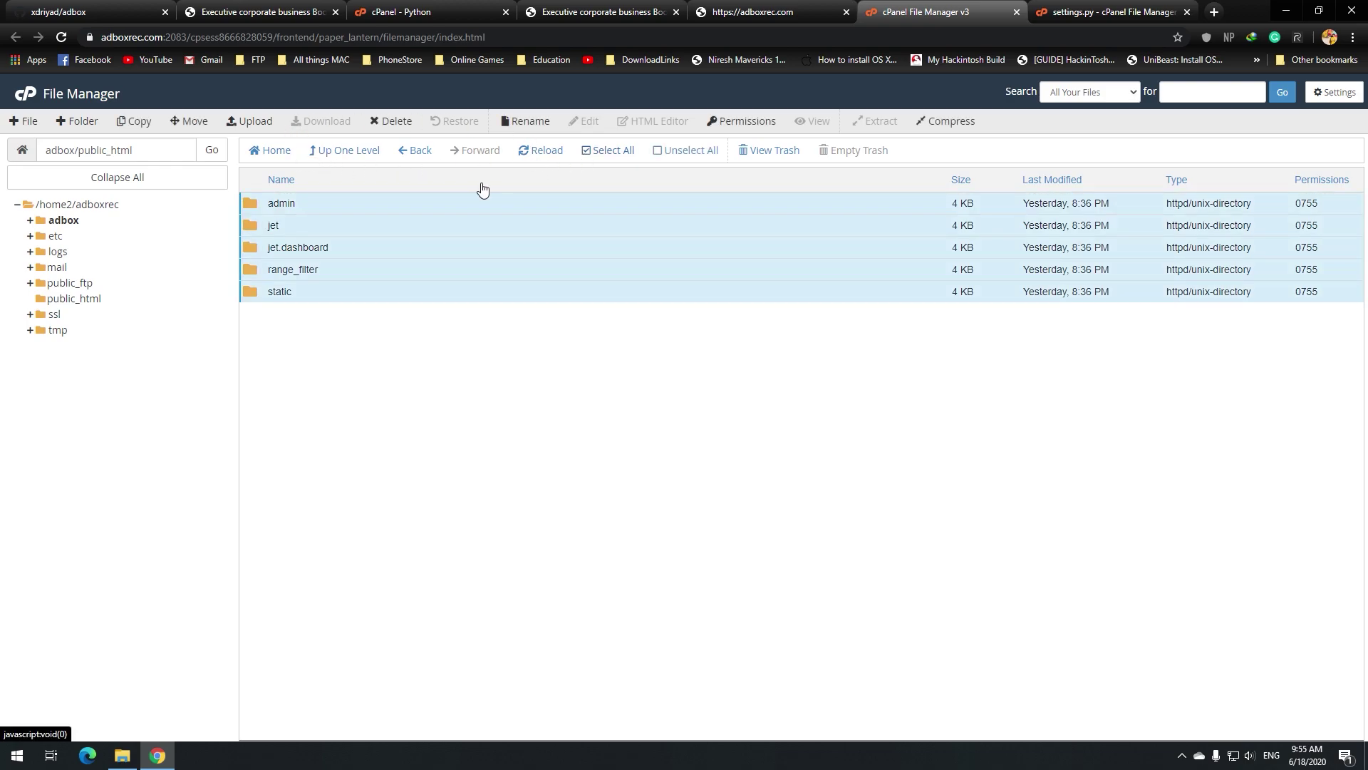
# Move the folders to /public_html and open the home public_html to confirm them
pyautogui.click(189, 121)
pyautogui.moveTo(599, 444); pyautogui.dragTo(574, 446)
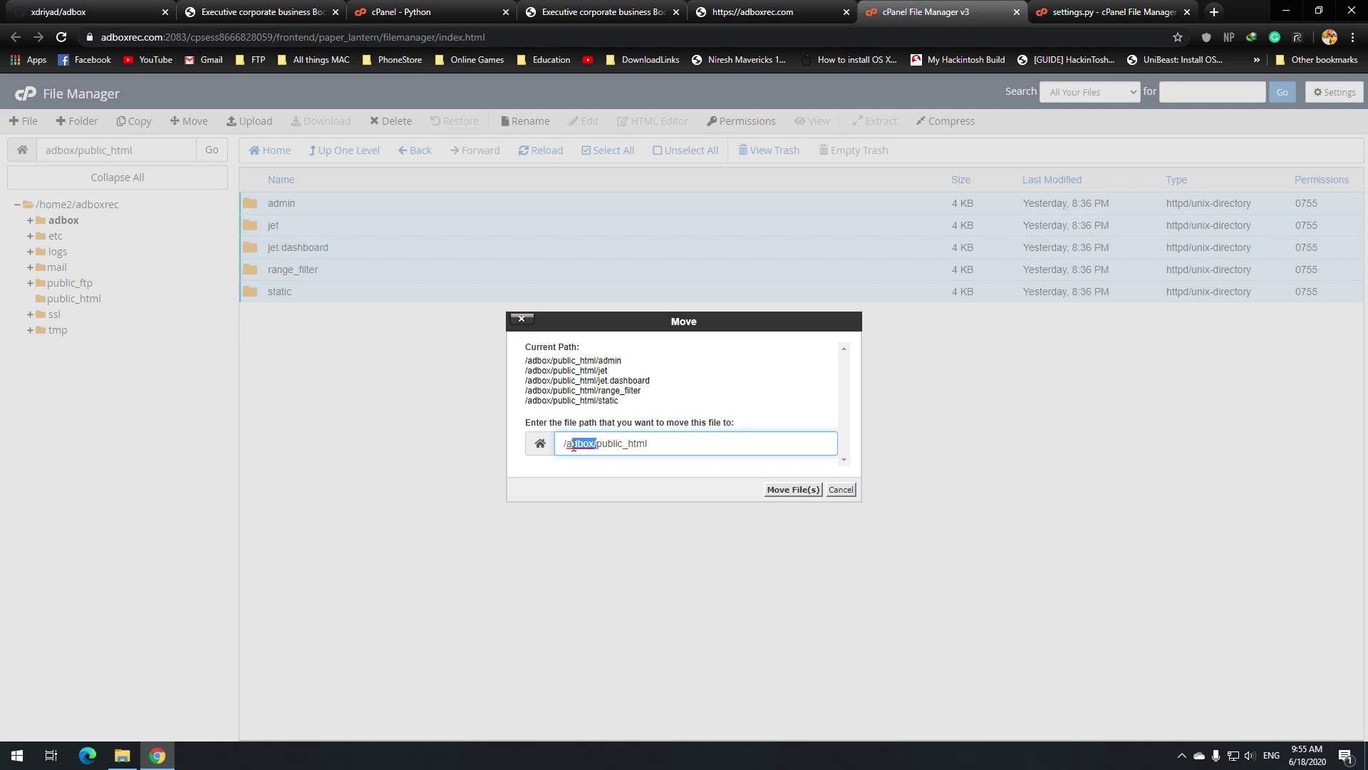
pyautogui.press('BackSpace')
pyautogui.click(792, 491)
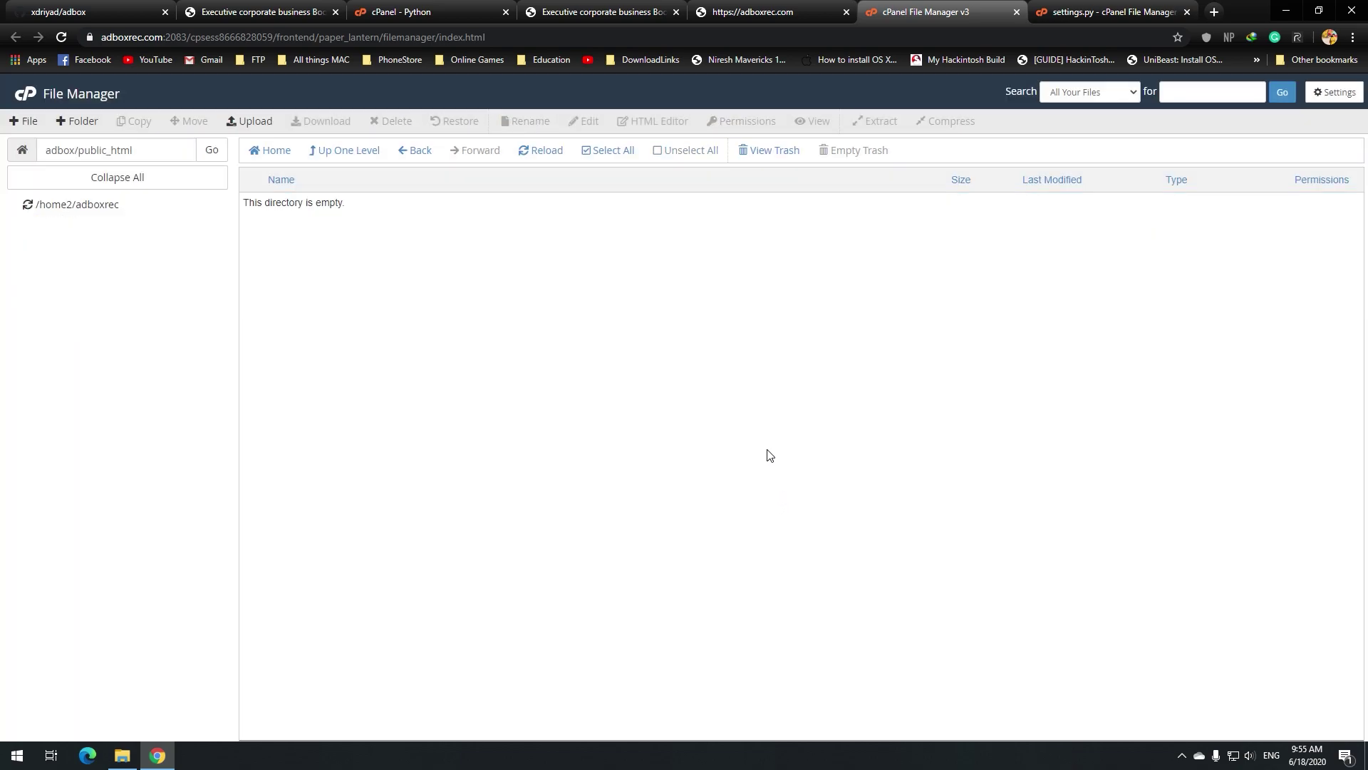
pyautogui.click(70, 206)
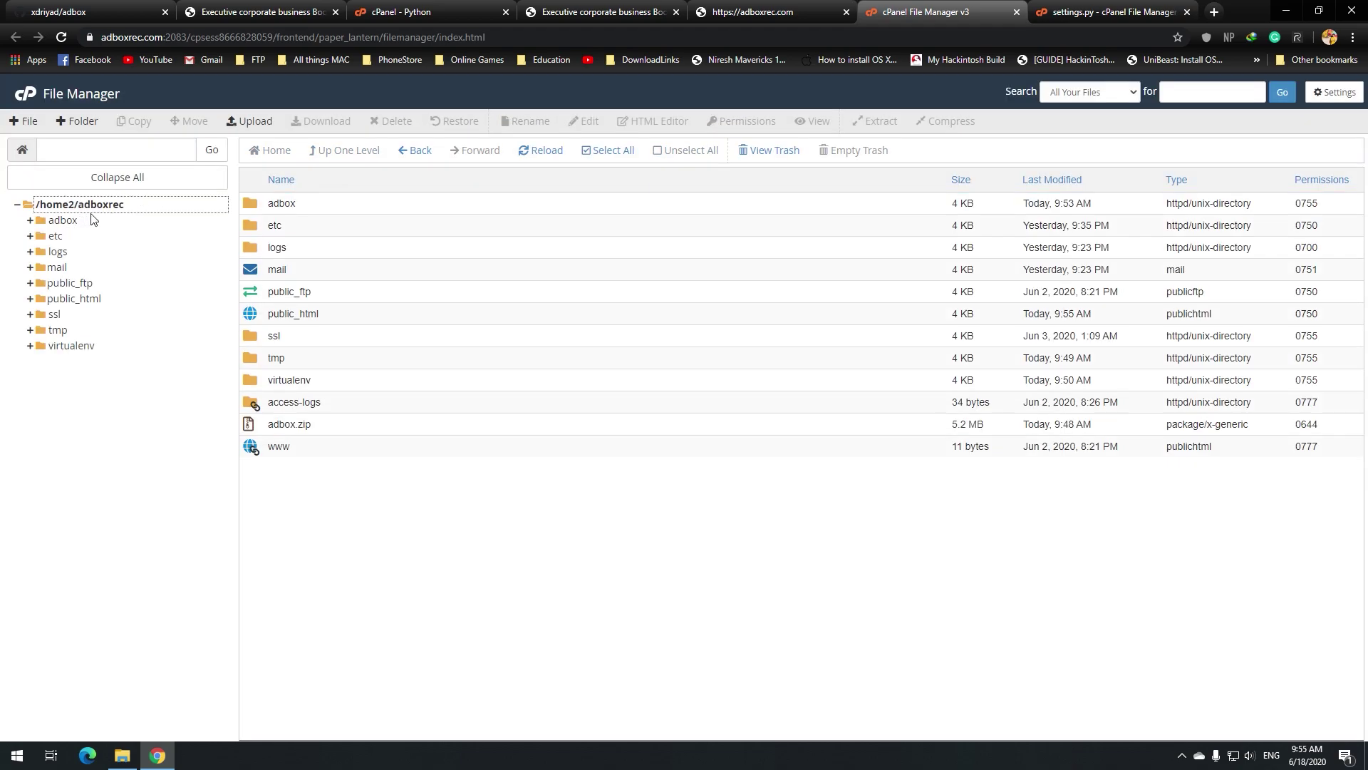
pyautogui.doubleClick(319, 322)
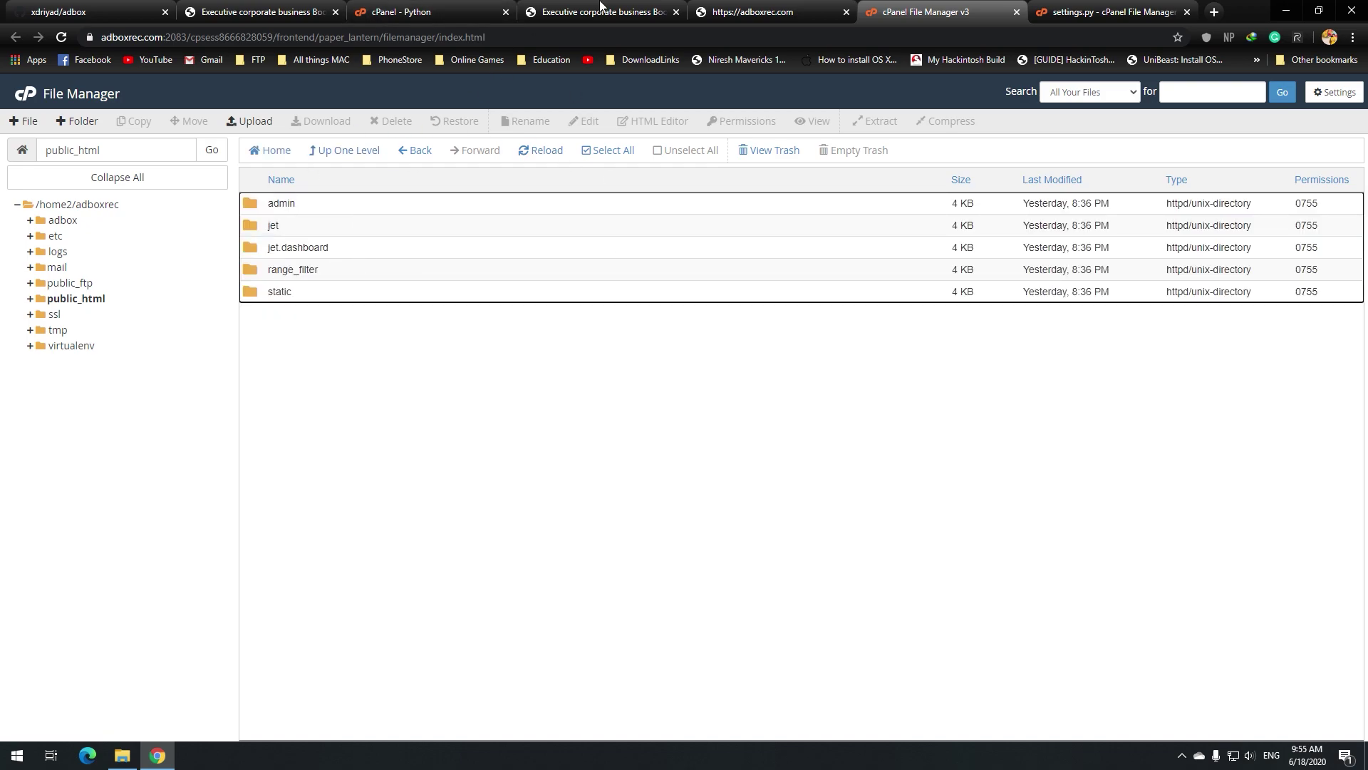
# Reload adboxrec.com and scroll through the styled Services, About and Portfolio sections
pyautogui.click(603, 12)
pyautogui.click(61, 37)
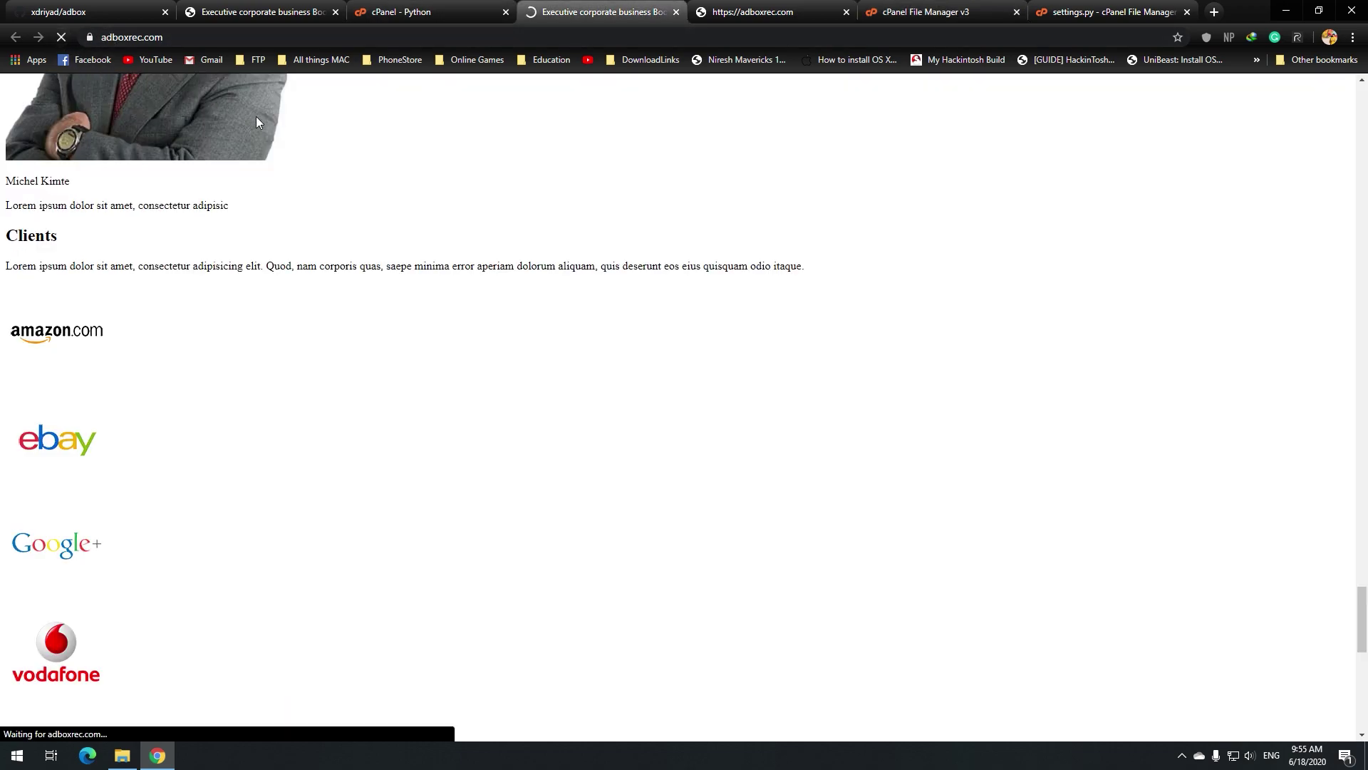
pyautogui.scroll(15, 504, 342)
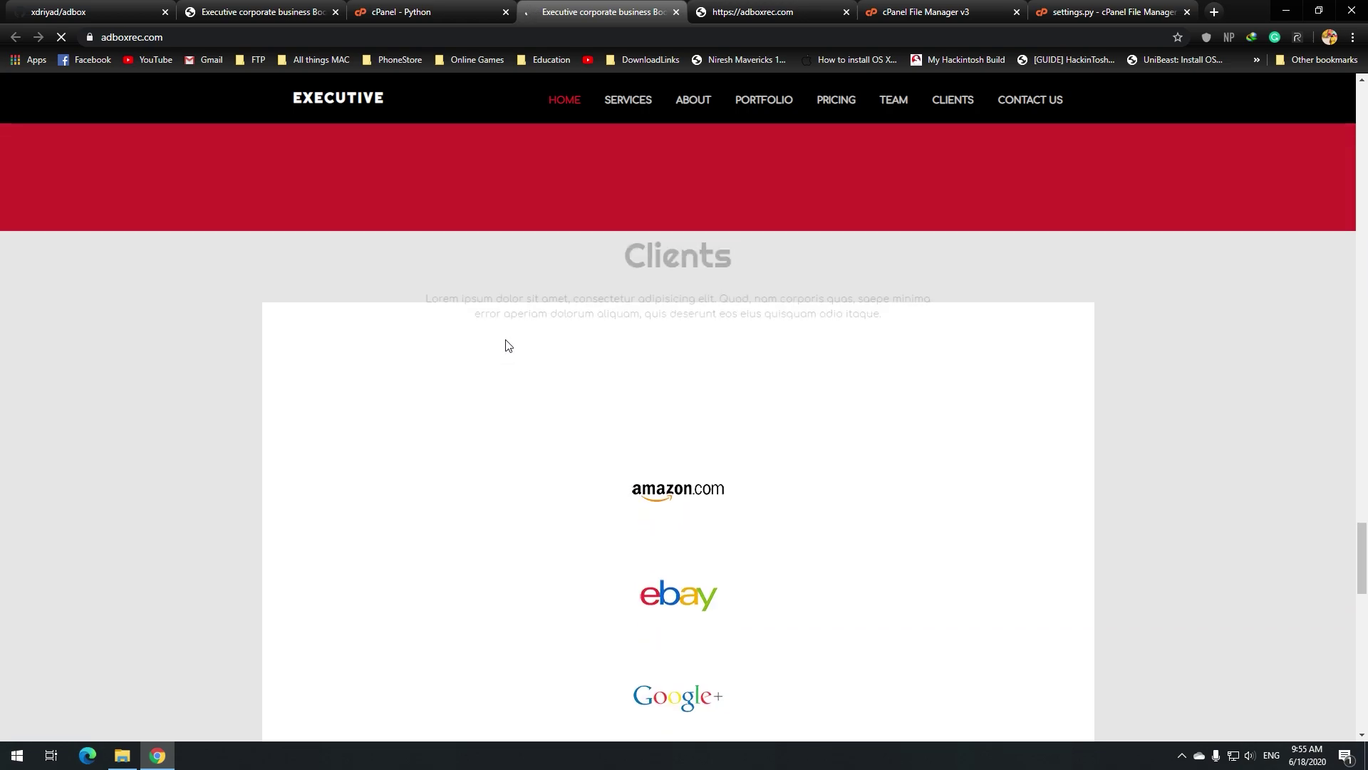
pyautogui.scroll(20, 513, 343)
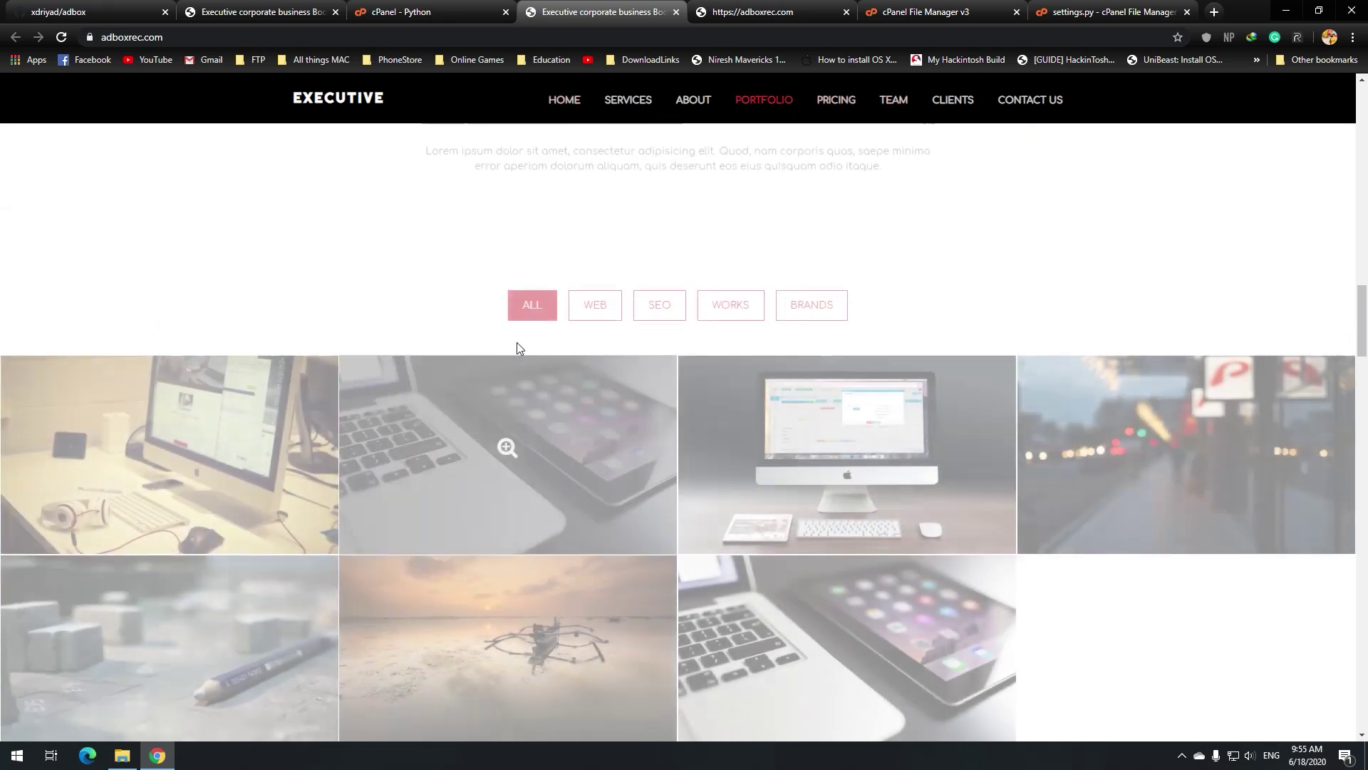
pyautogui.scroll(10, 523, 344)
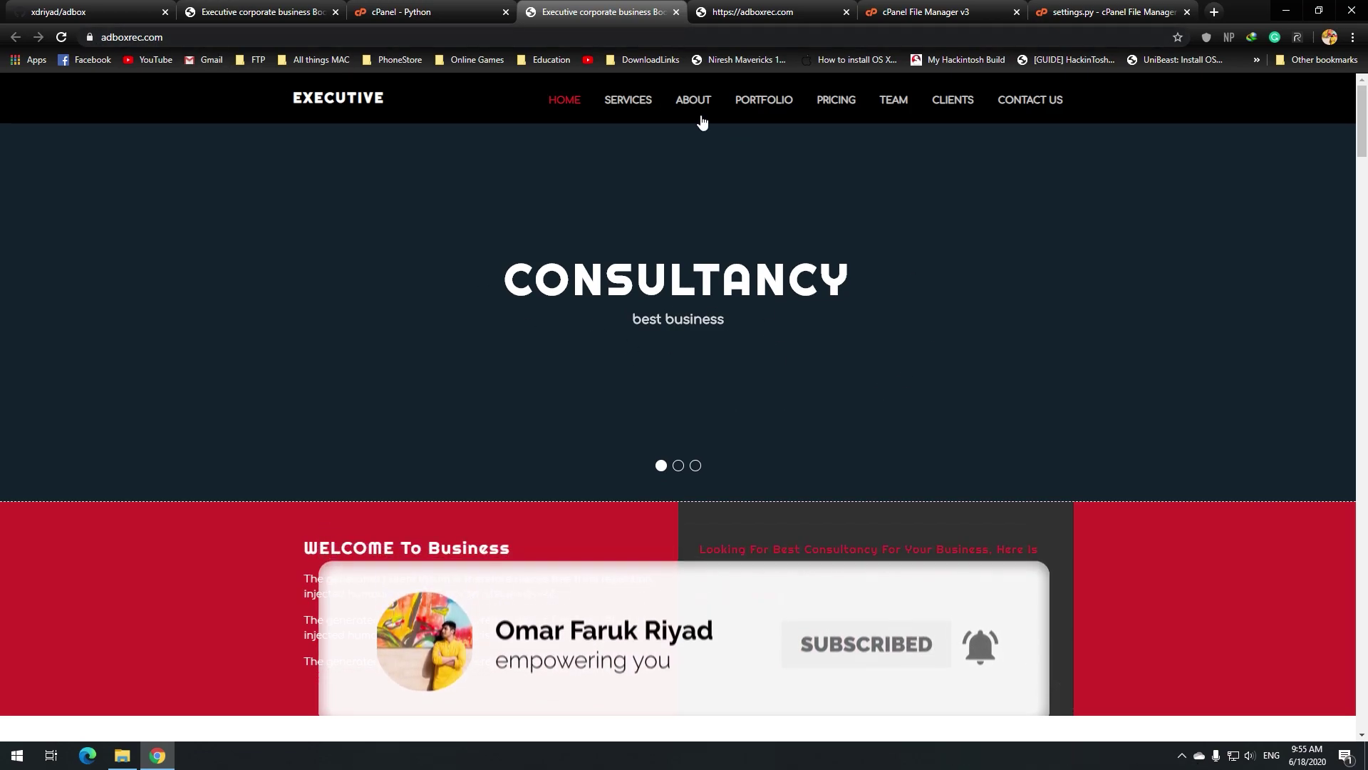
pyautogui.scroll(-2, 837, 324)
pyautogui.scroll(-6, 839, 324)
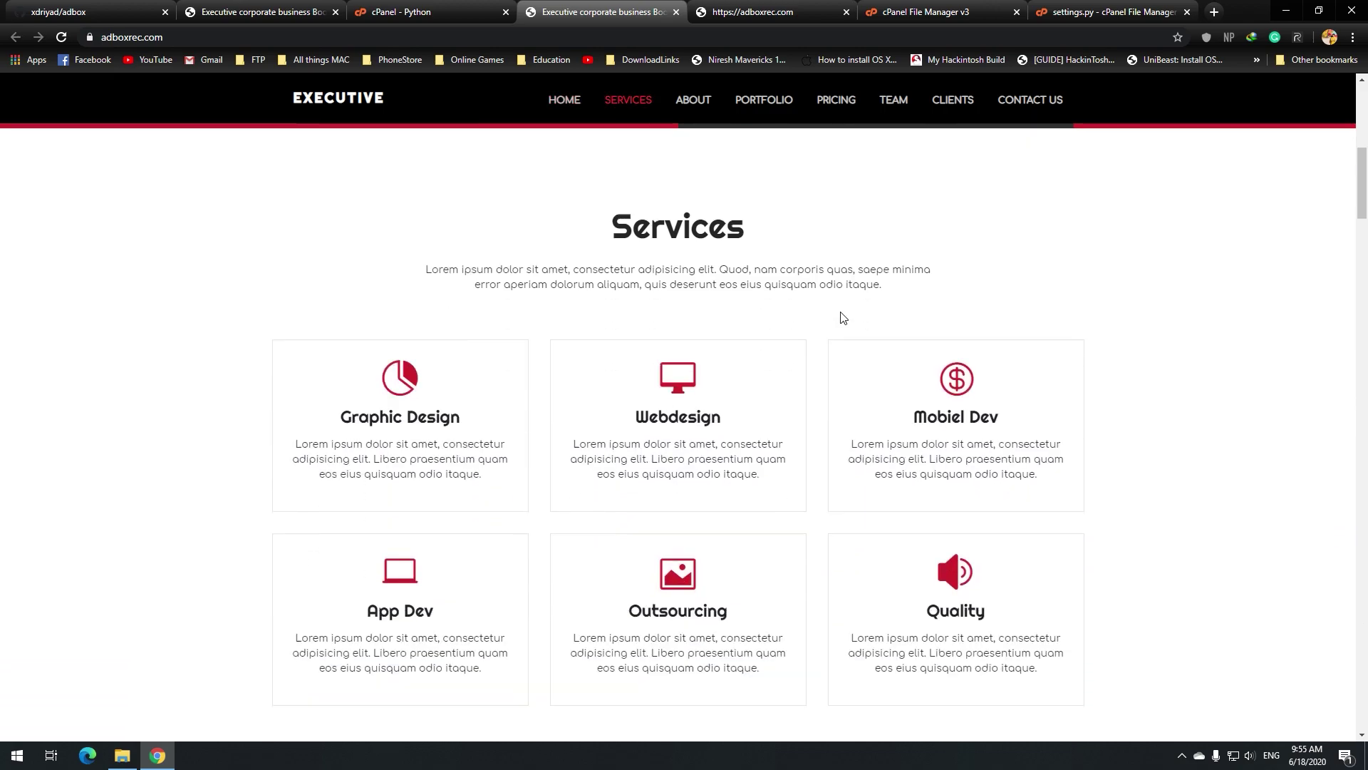
pyautogui.scroll(2, 843, 316)
pyautogui.scroll(-12, 844, 306)
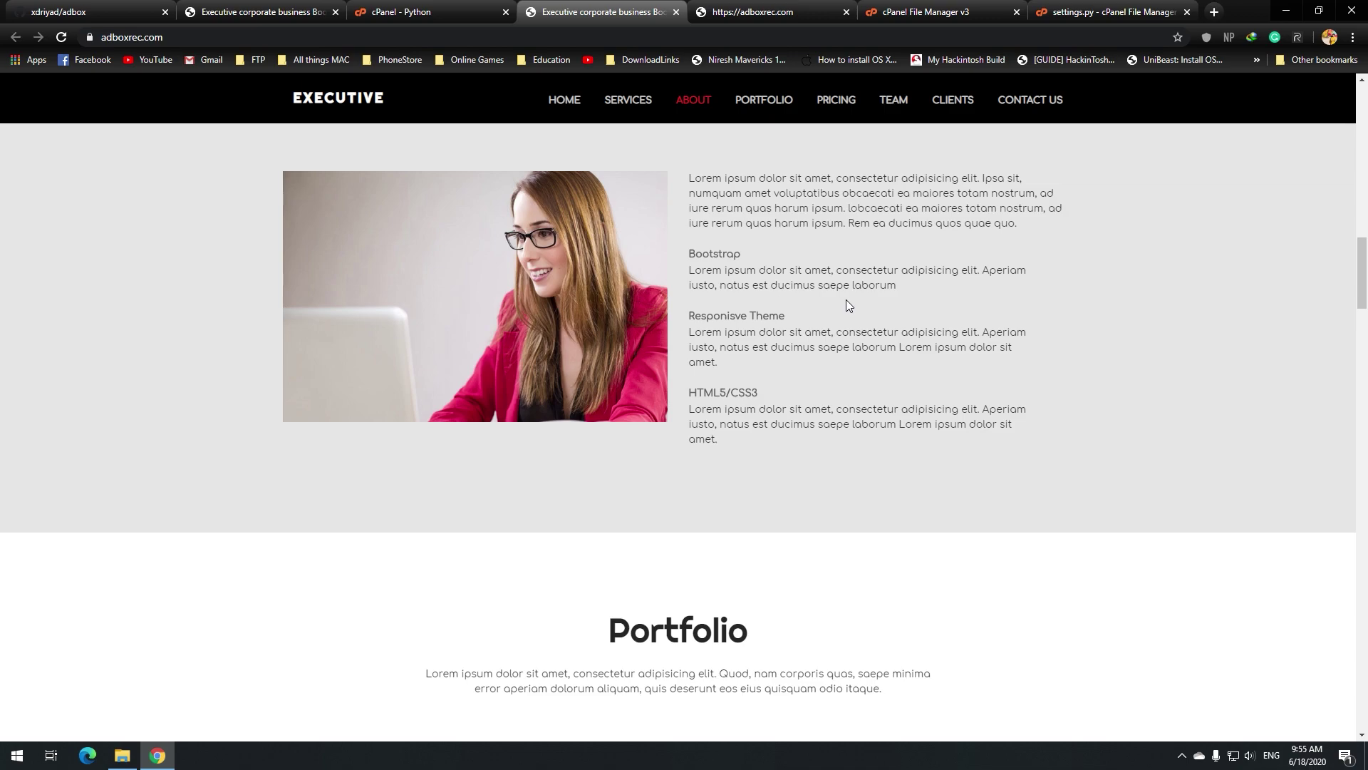
pyautogui.scroll(-5, 846, 304)
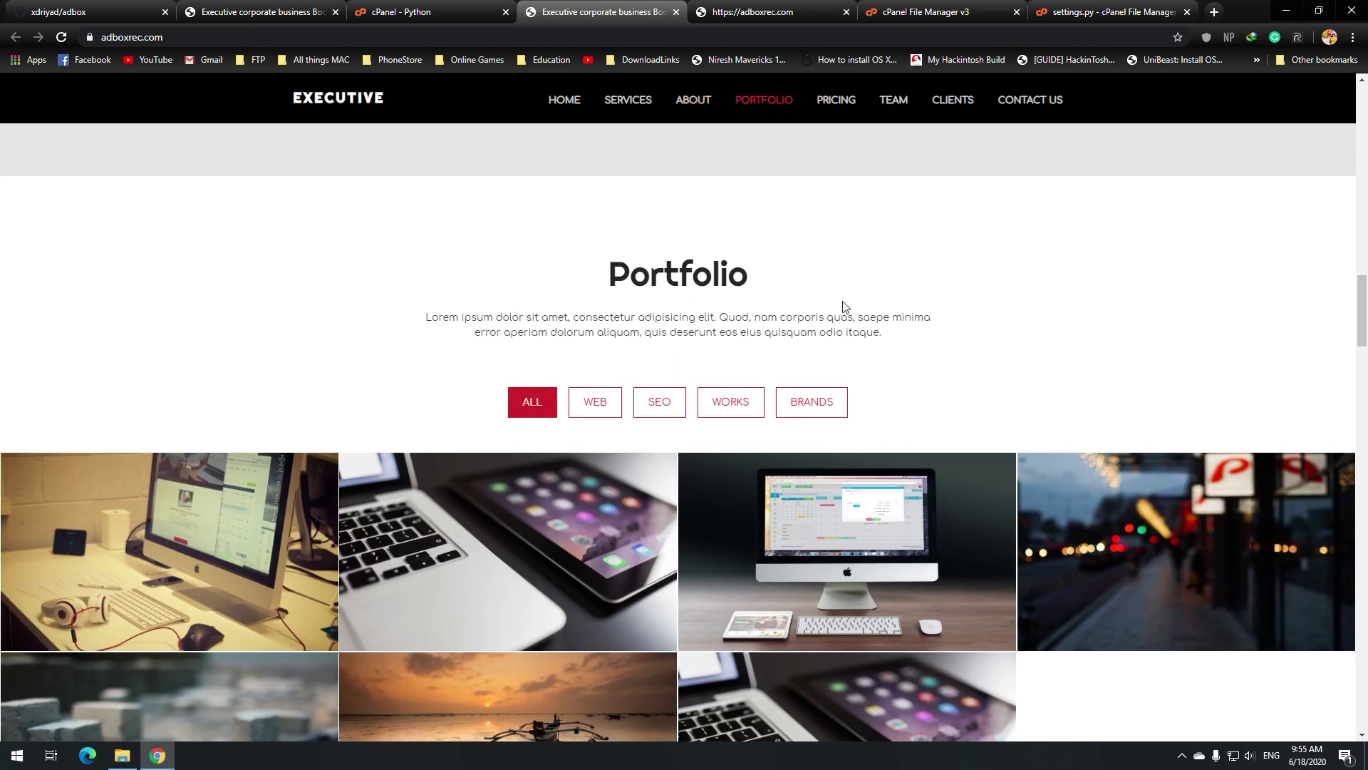